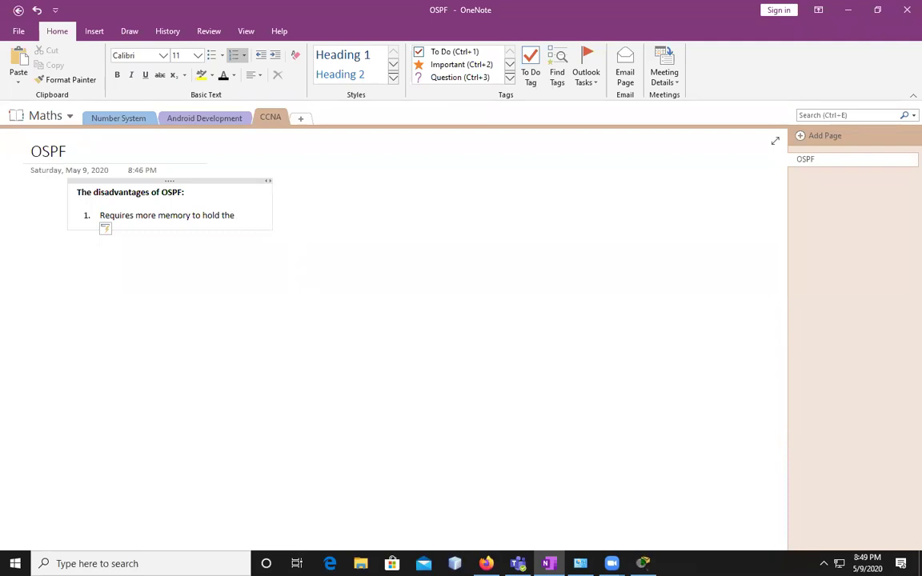
Continue the first numbered disadvantage with the text "Adjacency(list of OSPF Neighbor".
{"action": "type", "text": "Adjancy"}
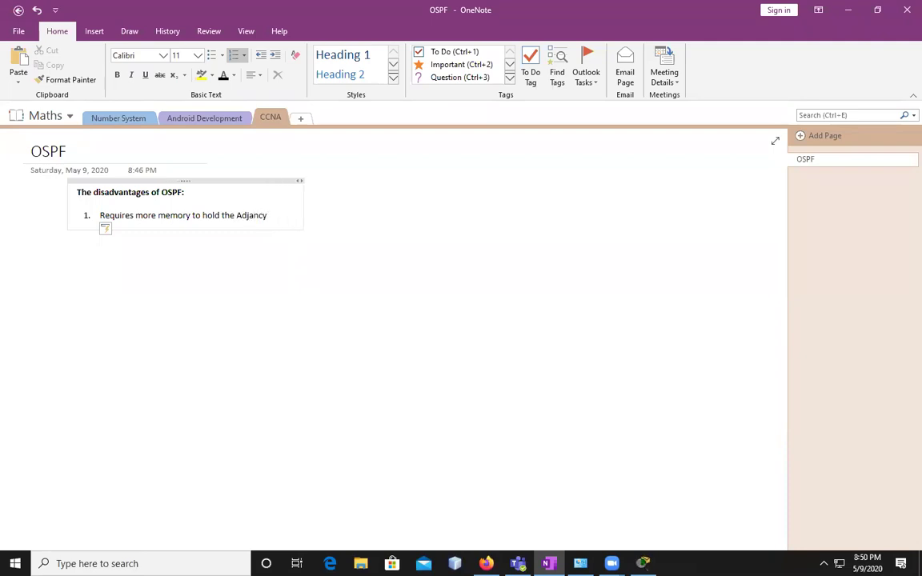
{"action": "key", "text": "BackSpace"}
{"action": "type", "text": "ency"}
{"action": "key", "text": "BackSpace"}
{"action": "key", "text": "BackSpace"}
{"action": "key", "text": "BackSpace"}
{"action": "key", "text": "BackSpace"}
{"action": "key", "text": "BackSpace"}
{"action": "key", "text": "BackSpace"}
{"action": "key", "text": "BackSpace"}
{"action": "type", "text": "ceny"}
{"action": "key", "text": "BackSpace"}
{"action": "key", "text": "BackSpace"}
{"action": "key", "text": "BackSpace"}
{"action": "key", "text": "BackSpace"}
{"action": "type", "text": "cency (loist"}
{"action": "key", "text": "BackSpace"}
{"action": "key", "text": "BackSpace"}
{"action": "key", "text": "BackSpace"}
{"action": "key", "text": "BackSpace"}
{"action": "type", "text": "ist of "}
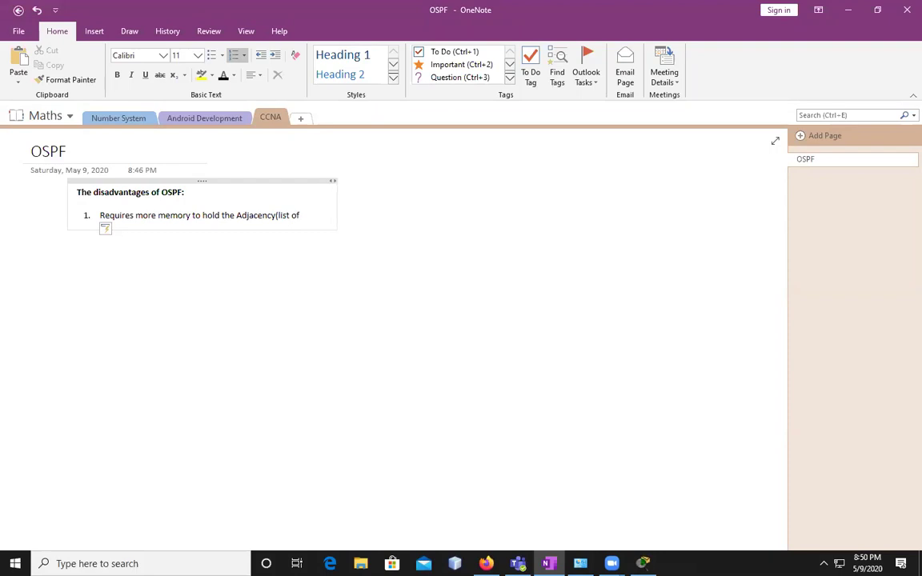
{"action": "type", "text": "OSPF Neighbor"}
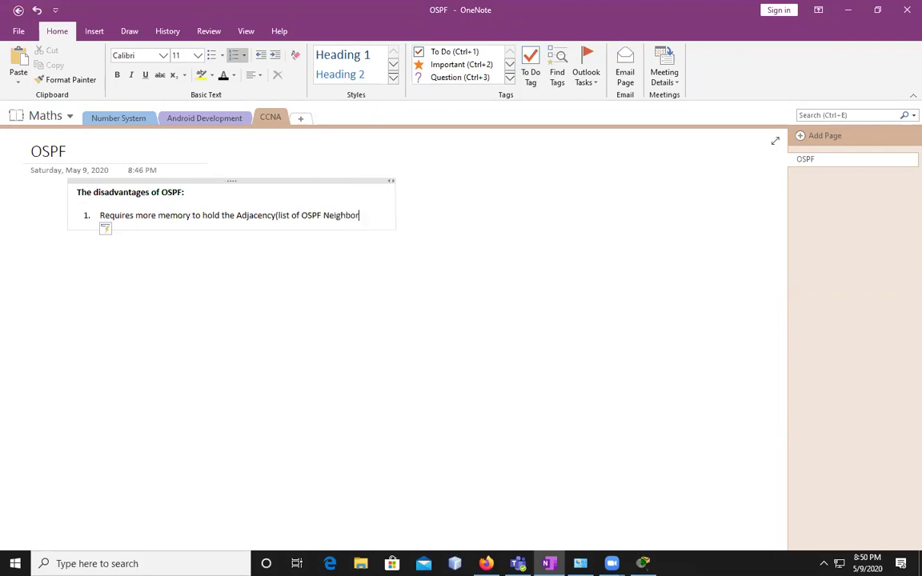
Extend the first disadvantage with "s), topology (a link state database".
{"action": "type", "text": "s), topolog"}
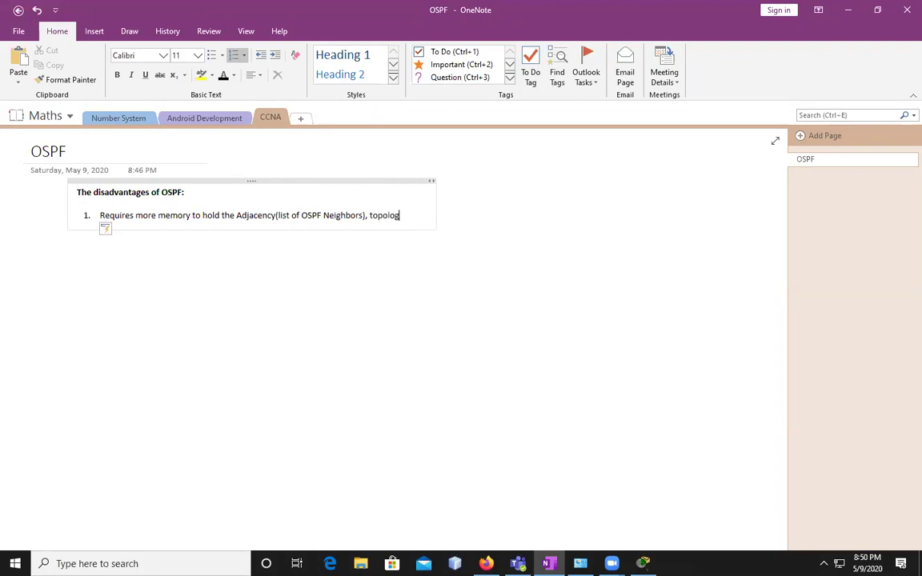
{"action": "type", "text": "y (a link tat"}
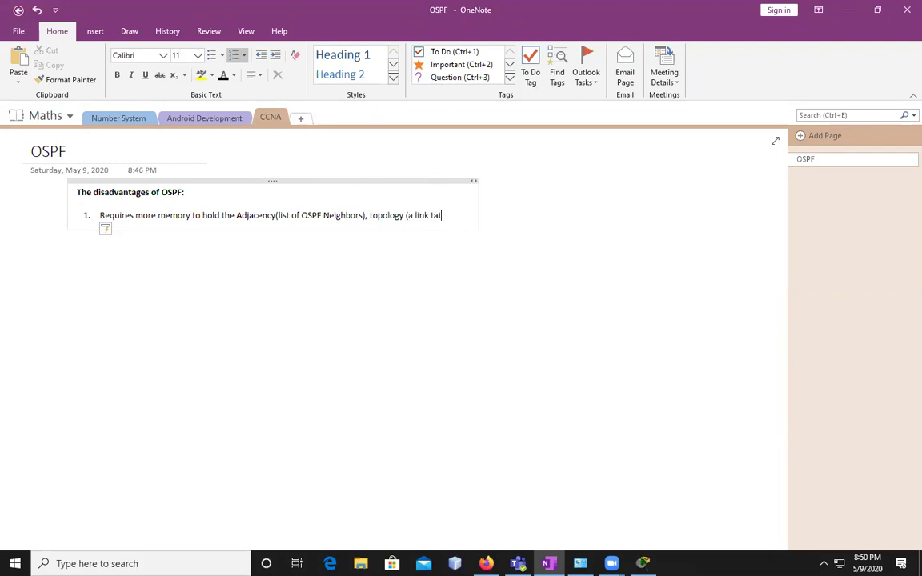
{"action": "key", "text": "BackSpace"}
{"action": "key", "text": "BackSpace"}
{"action": "key", "text": "BackSpace"}
{"action": "type", "text": "state dat5abas"}
{"action": "key", "text": "BackSpace"}
{"action": "key", "text": "BackSpace"}
{"action": "key", "text": "BackSpace"}
{"action": "key", "text": "BackSpace"}
{"action": "key", "text": "BackSpace"}
{"action": "type", "text": "abase"}
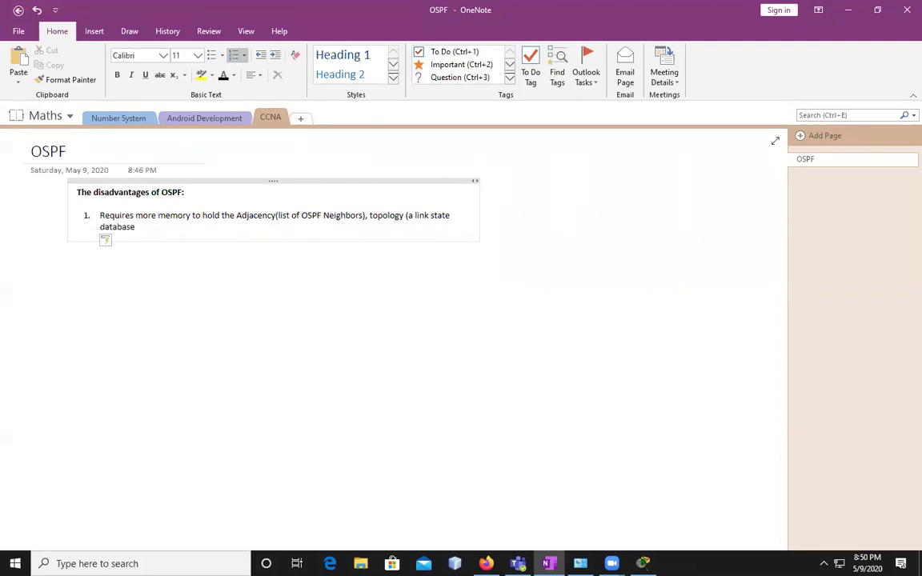
Add "containing all the routers and their routes" after the word "database" in the first disadvantage.
{"action": "type", "text": " contianing"}
{"action": "key", "text": "BackSpace"}
{"action": "key", "text": "BackSpace"}
{"action": "key", "text": "BackSpace"}
{"action": "key", "text": "BackSpace"}
{"action": "key", "text": "BackSpace"}
{"action": "key", "text": "BackSpace"}
{"action": "type", "text": "aining all the rou"}
{"action": "key", "text": "BackSpace"}
{"action": "key", "text": "BackSpace"}
{"action": "key", "text": "BackSpace"}
{"action": "type", "text": "t"}
{"action": "key", "text": "BackSpace"}
{"action": "type", "text": "routers and the"}
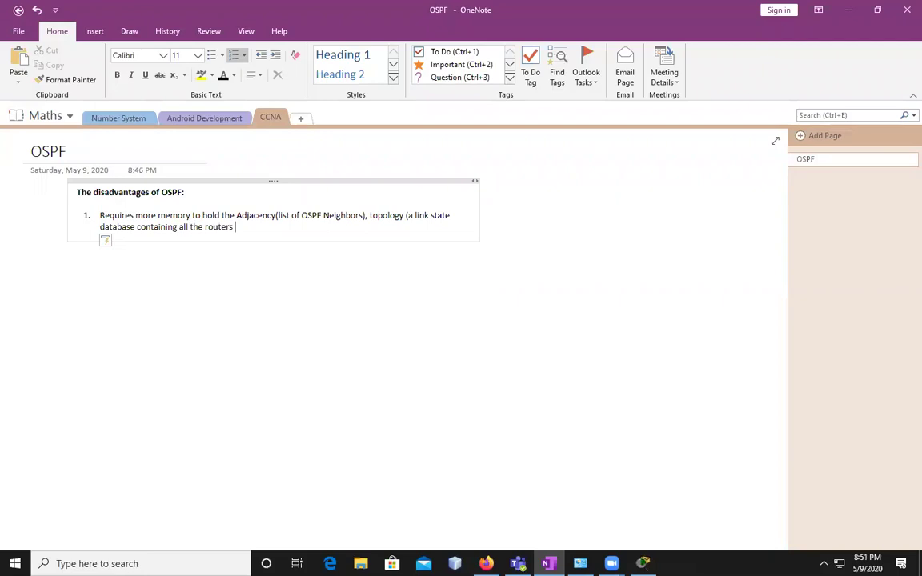
{"action": "type", "text": "ir routres"}
{"action": "key", "text": "BackSpace"}
{"action": "key", "text": "BackSpace"}
{"action": "key", "text": "BackSpace"}
{"action": "type", "text": "es"}
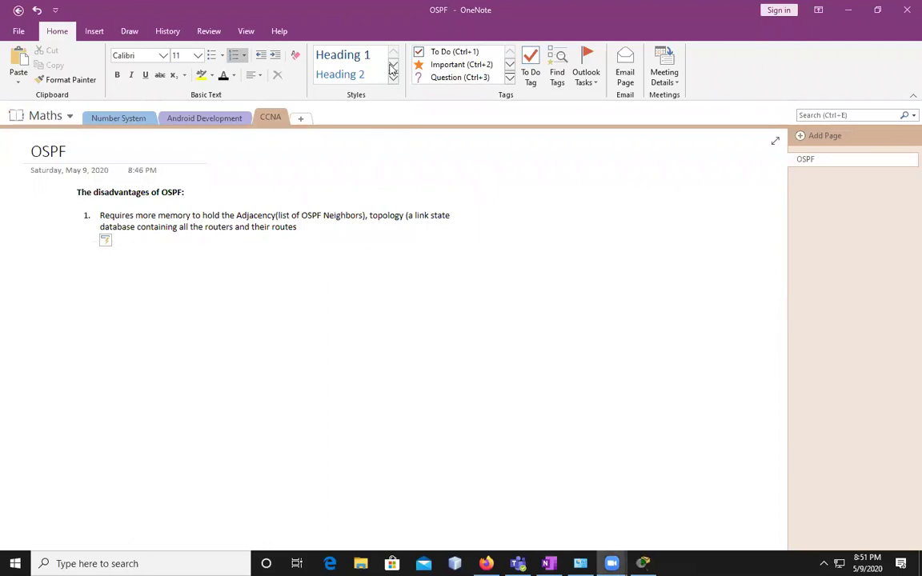
Finish the first disadvantage with ", and routing tables." and start a second numbered item.
{"action": "left_click", "coordinate": [298, 227]}
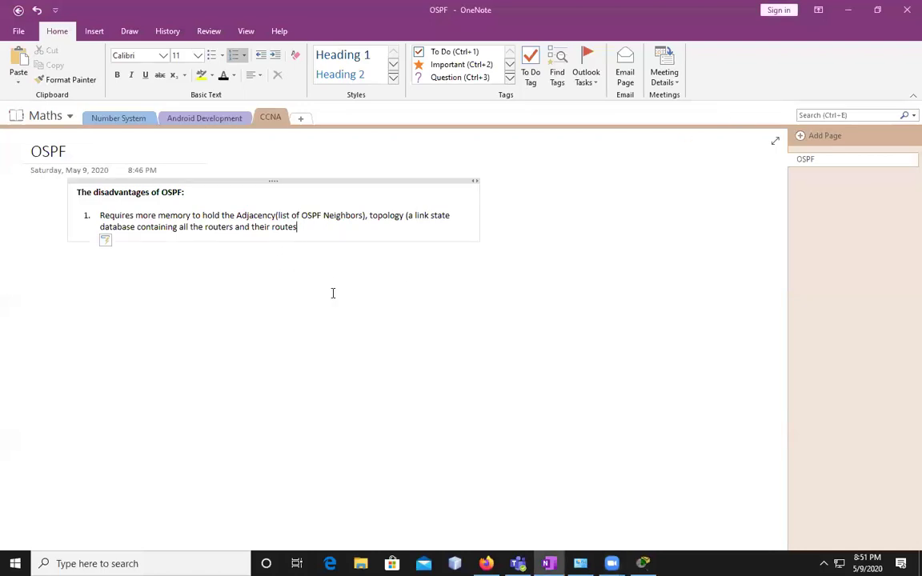
{"action": "type", "text": ", and routing tabl"}
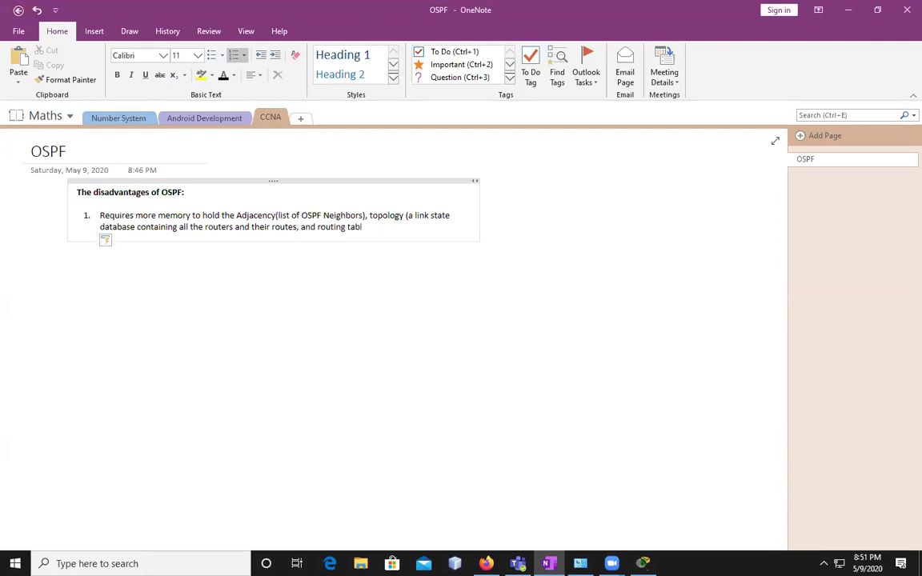
{"action": "type", "text": "es."}
{"action": "key", "text": "Return"}
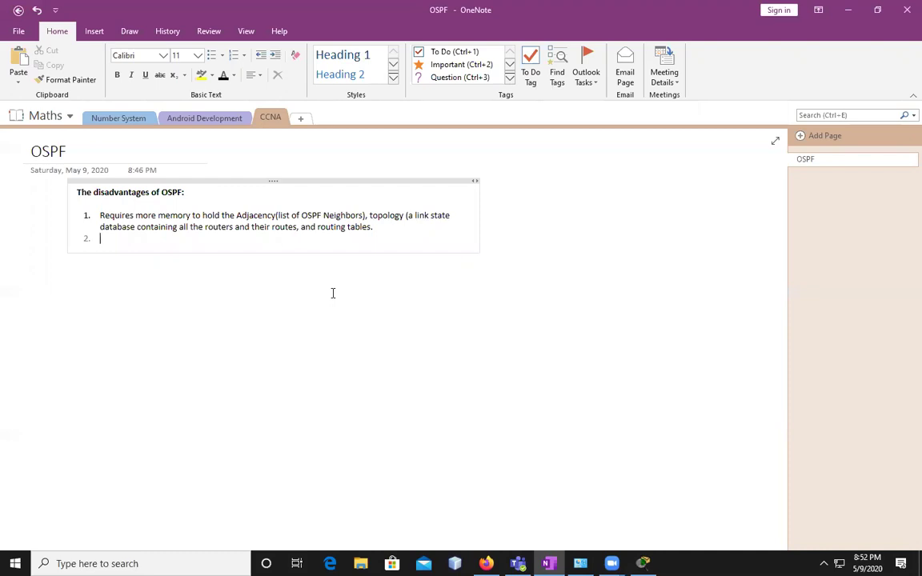
Write "It Requires extra CPU processing to run the SPF Algorithm." as the second disadvantage and start a third item.
{"action": "type", "text": "It Required"}
{"action": "key", "text": "BackSpace"}
{"action": "type", "text": "s"}
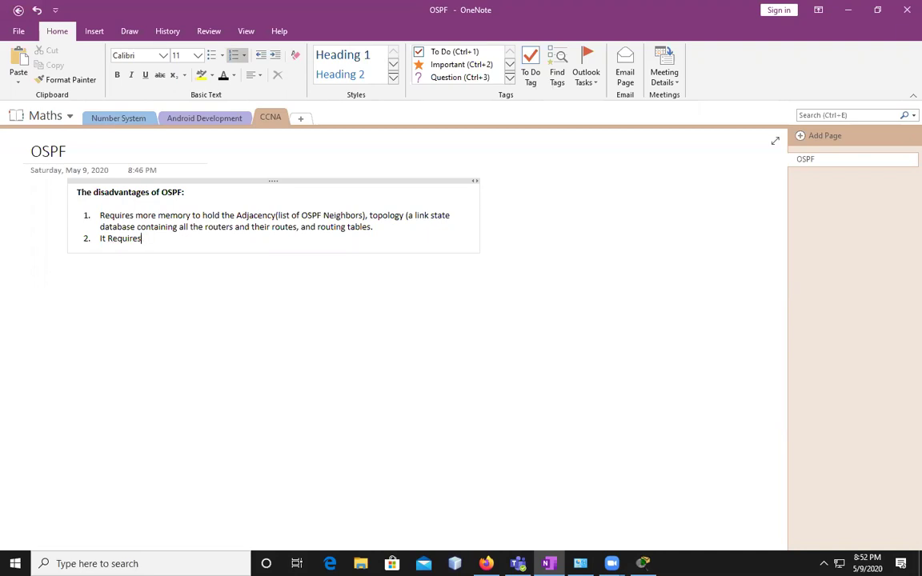
{"action": "type", "text": " extra CPU"}
{"action": "key", "text": "BackSpace"}
{"action": "type", "text": "PU processing to run t"}
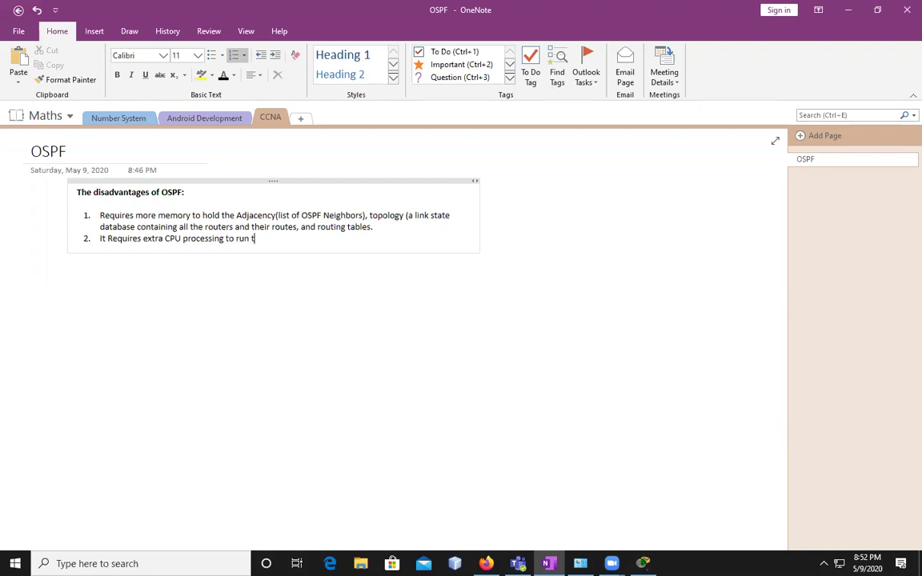
{"action": "type", "text": "he SPF Algorithm and open"}
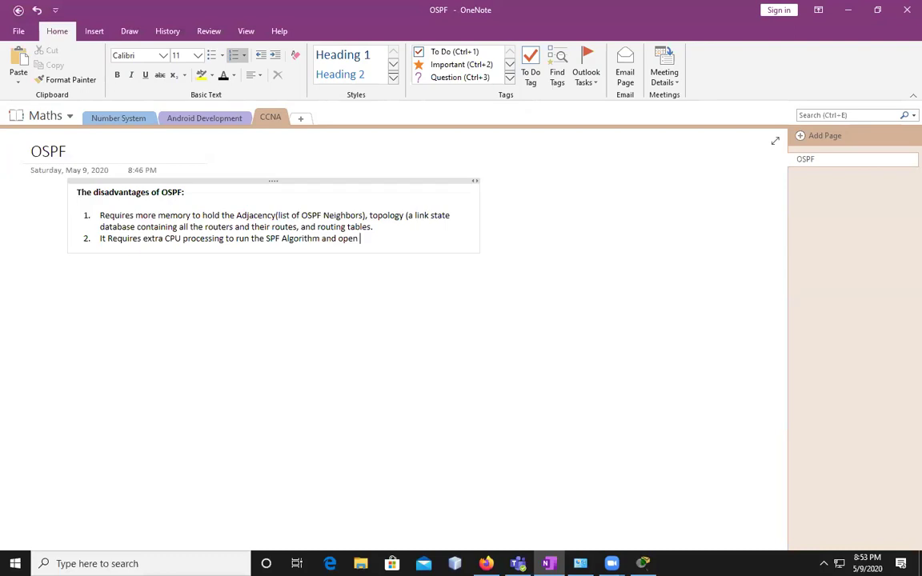
{"action": "key", "text": "BackSpace"}
{"action": "key", "text": "BackSpace"}
{"action": "key", "text": "BackSpace"}
{"action": "key", "text": "BackSpace"}
{"action": "key", "text": "BackSpace"}
{"action": "key", "text": "BackSpace"}
{"action": "key", "text": "BackSpace"}
{"action": "key", "text": "BackSpace"}
{"action": "key", "text": "BackSpace"}
{"action": "type", "text": "."}
{"action": "key", "text": "Return"}
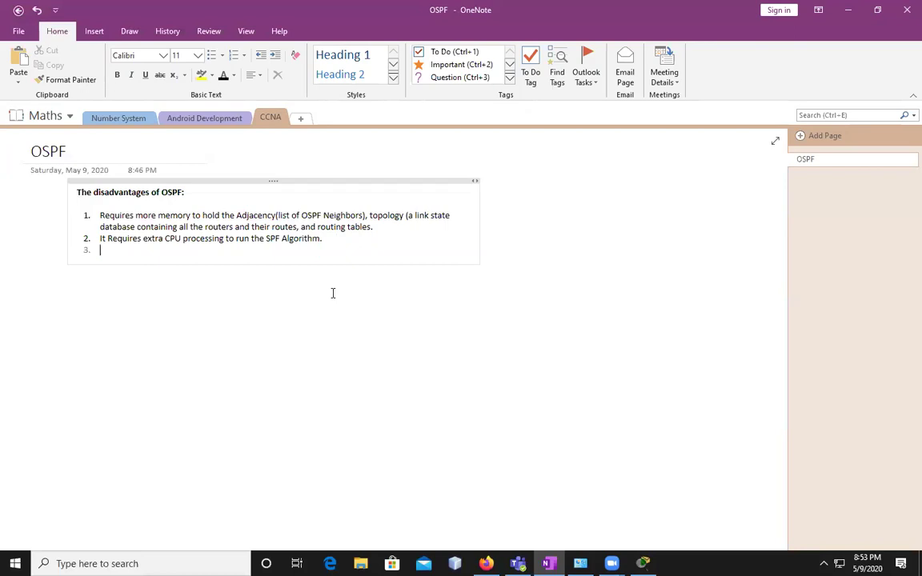
Write "OSPF is a complex routing protocol" as the third disadvantage and end the numbered list, leaving blank space below it.
{"action": "type", "text": "OSPF is"}
{"action": "type", "text": "  a co"}
{"action": "type", "text": "mplex ro"}
{"action": "type", "text": "g t"}
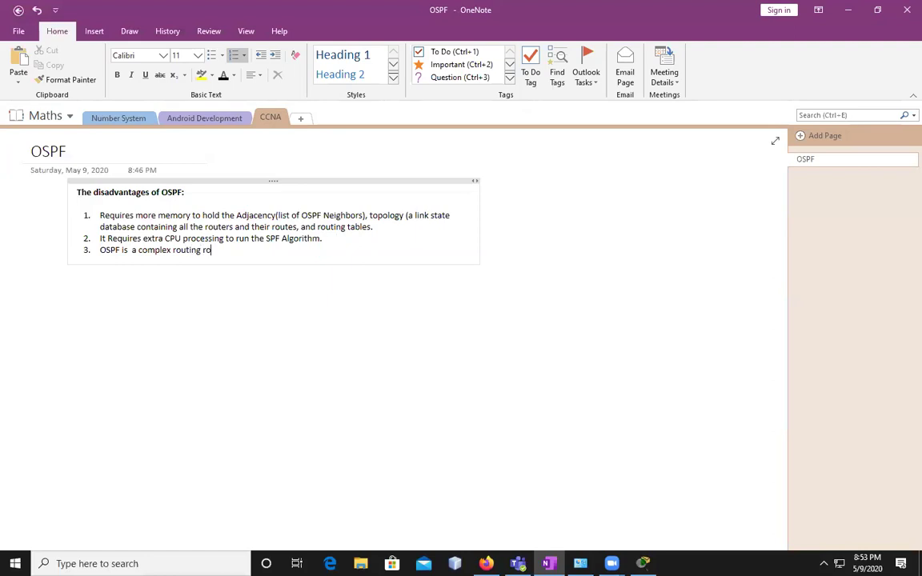
{"action": "type", "text": "pr"}
{"action": "key", "text": "BackSpace"}
{"action": "key", "text": "BackSpace"}
{"action": "key", "text": "BackSpace"}
{"action": "type", "text": "prp"}
{"action": "key", "text": "BackSpace"}
{"action": "type", "text": "otoclol"}
{"action": "key", "text": "Return"}
{"action": "key", "text": "Return"}
{"action": "key", "text": "Return"}
{"action": "key", "text": "Return"}
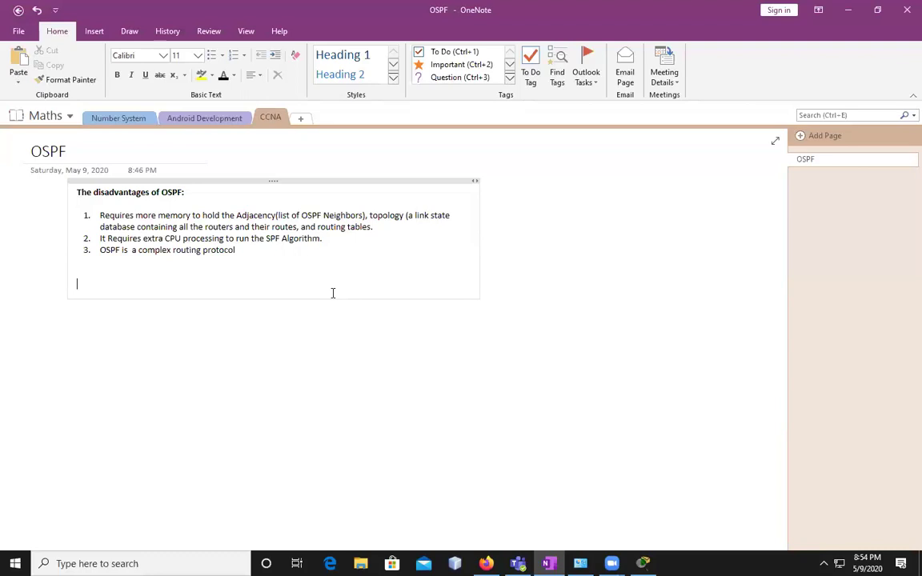
Add the bold heading "Configuration of OSPF With 2 Areas" below the list and continue on a new line under it.
{"action": "type", "text": "Configuration of OSPF With T"}
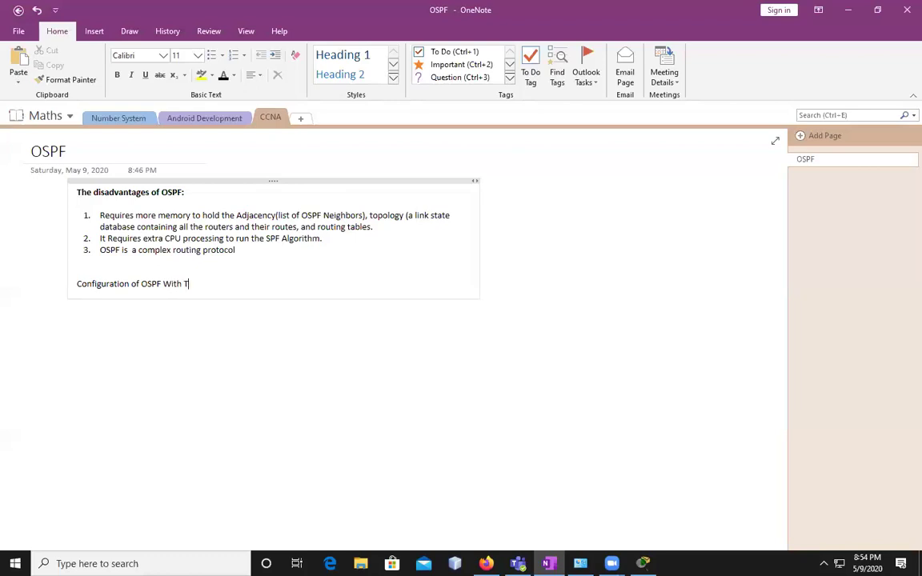
{"action": "key", "text": "BackSpace"}
{"action": "type", "text": "2 Areas"}
{"action": "key", "text": "Return"}
{"action": "key", "text": "Return"}
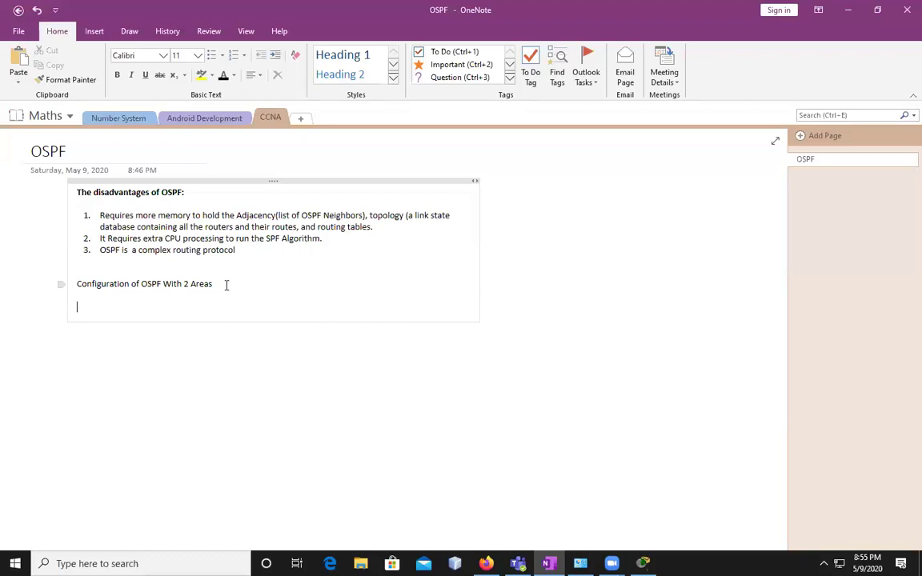
{"action": "left_click_drag", "start_coordinate": [226, 284], "coordinate": [134, 271]}
{"action": "key", "text": "ctrl+b"}
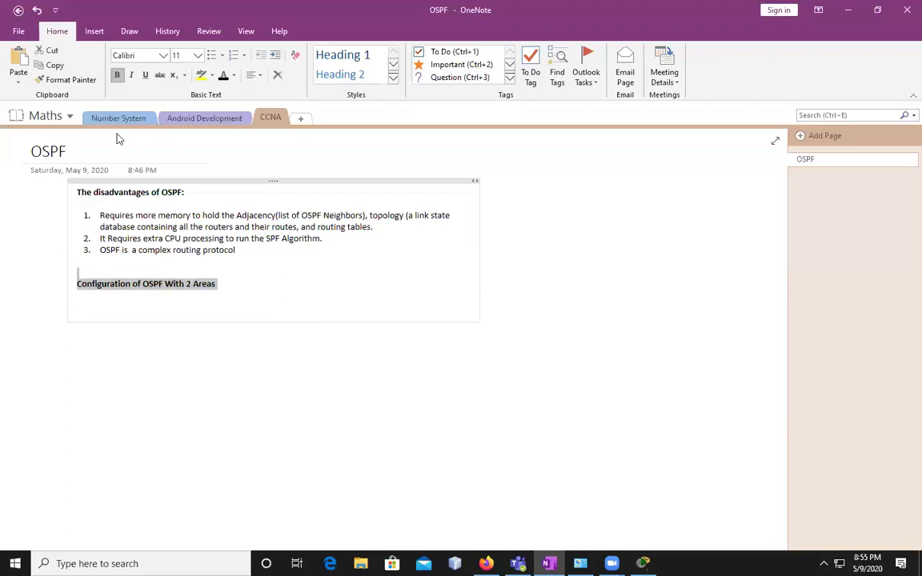
{"action": "left_click", "coordinate": [86, 305]}
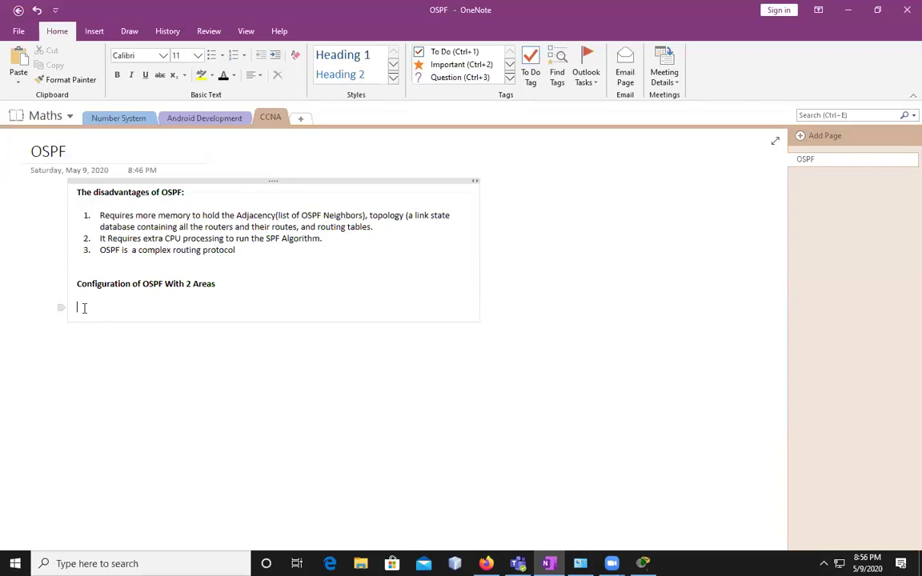
Begin the paragraph under the new heading with "In this example we will configure multiarea OSPF".
{"action": "type", "text": "In this example we we"}
{"action": "key", "text": "BackSpace"}
{"action": "type", "text": "ill conmf"}
{"action": "key", "text": "BackSpace"}
{"action": "key", "text": "BackSpace"}
{"action": "key", "text": "BackSpace"}
{"action": "type", "text": "nfigure multiarea"}
{"action": "key", "text": "BackSpace"}
{"action": "key", "text": "BackSpace"}
{"action": "type", "text": "ea OSPF"}
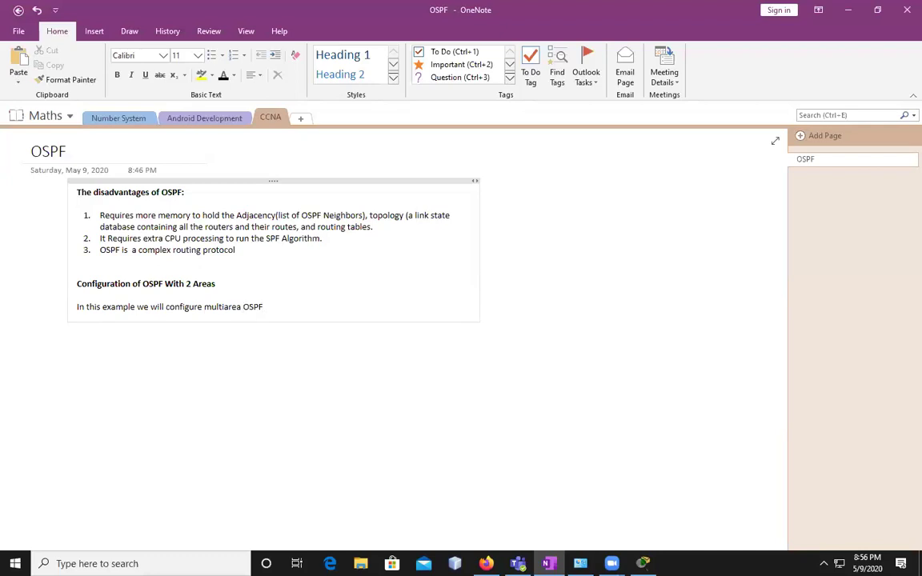
Complete the introductory sentence with "network and some other ospf features".
{"action": "type", "text": " NETWORK"}
{"action": "key", "text": "BackSpace"}
{"action": "key", "text": "BackSpace"}
{"action": "key", "text": "BackSpace"}
{"action": "key", "text": "BackSpace"}
{"action": "key", "text": "BackSpace"}
{"action": "key", "text": "BackSpace"}
{"action": "key", "text": "BackSpace"}
{"action": "type", "text": "netywoprk"}
{"action": "key", "text": "BackSpace"}
{"action": "key", "text": "BackSpace"}
{"action": "key", "text": "BackSpace"}
{"action": "key", "text": "BackSpace"}
{"action": "key", "text": "BackSpace"}
{"action": "key", "text": "BackSpace"}
{"action": "key", "text": "BackSpace"}
{"action": "type", "text": "twork"}
{"action": "type", "text": " and"}
{"action": "type", "text": " some"}
{"action": "type", "text": "ther"}
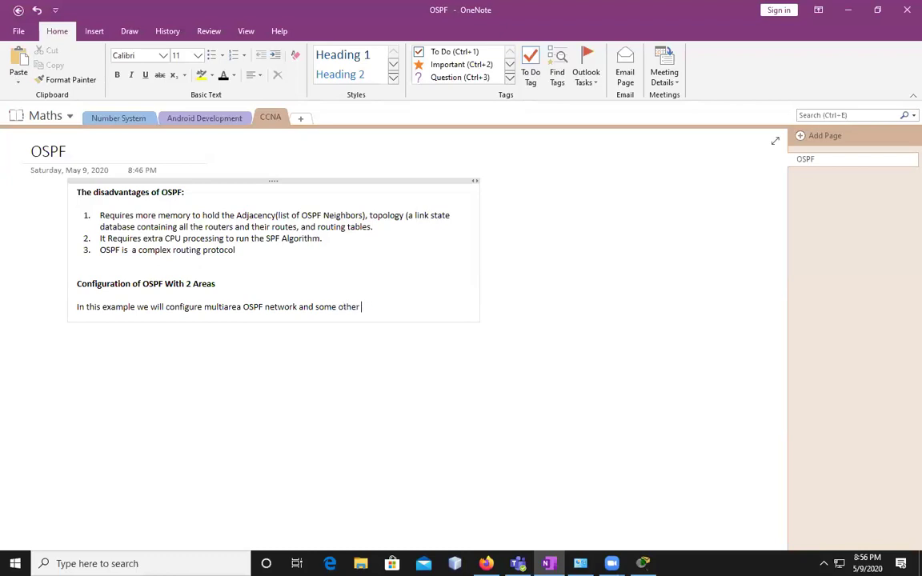
{"action": "type", "text": " sospf features"}
{"action": "key", "text": "Return"}
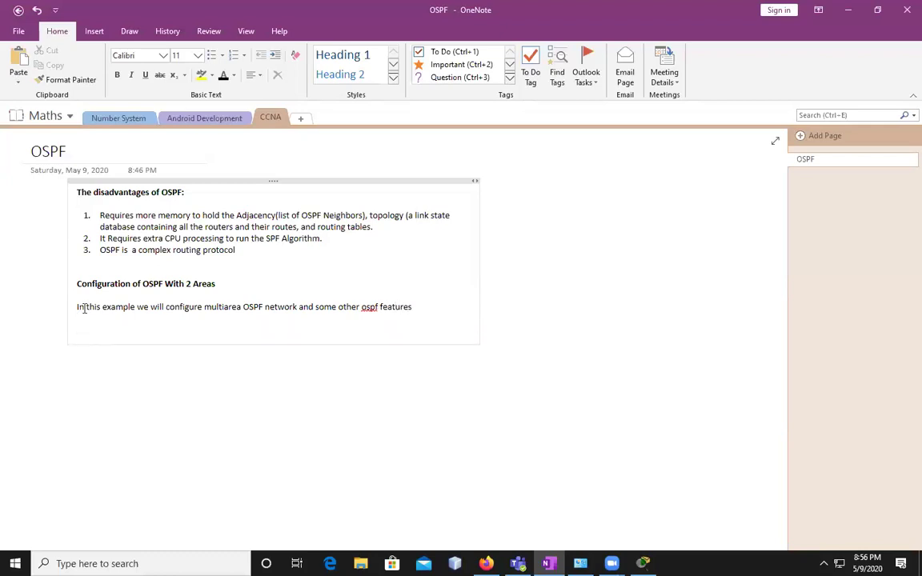
Clear the spelling flag on "ospf", keeping the word as written, and add several blank lines below the sentence.
{"action": "right_click", "coordinate": [370, 308]}
{"action": "left_click", "coordinate": [424, 136]}
{"action": "left_click", "coordinate": [430, 309]}
{"action": "type", "text": "."}
{"action": "key", "text": "BackSpace"}
{"action": "key", "text": "Return"}
{"action": "key", "text": "Return"}
{"action": "key", "text": "Return"}
{"action": "key", "text": "Return"}
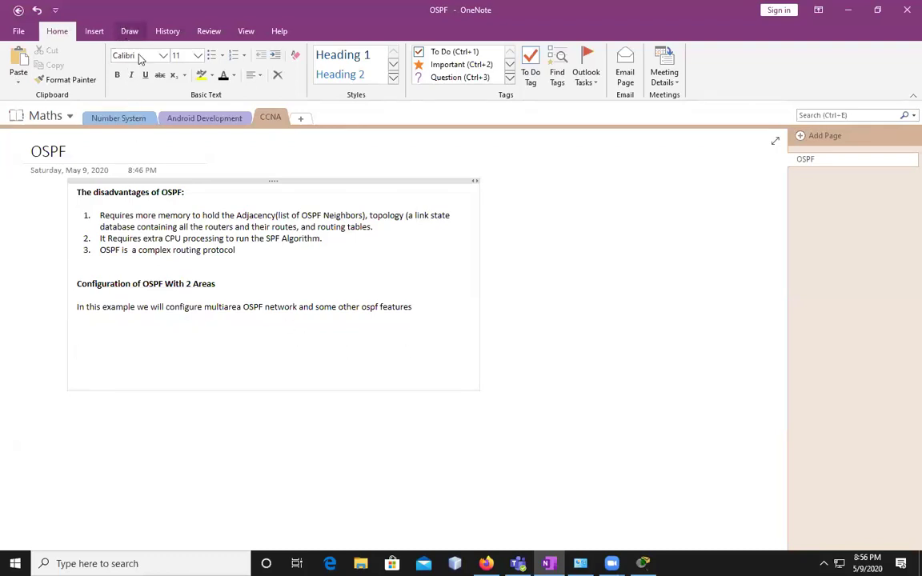
Sketch three routers in a row with a black pen below the paragraph and connect them with two lines.
{"action": "left_click", "coordinate": [129, 30]}
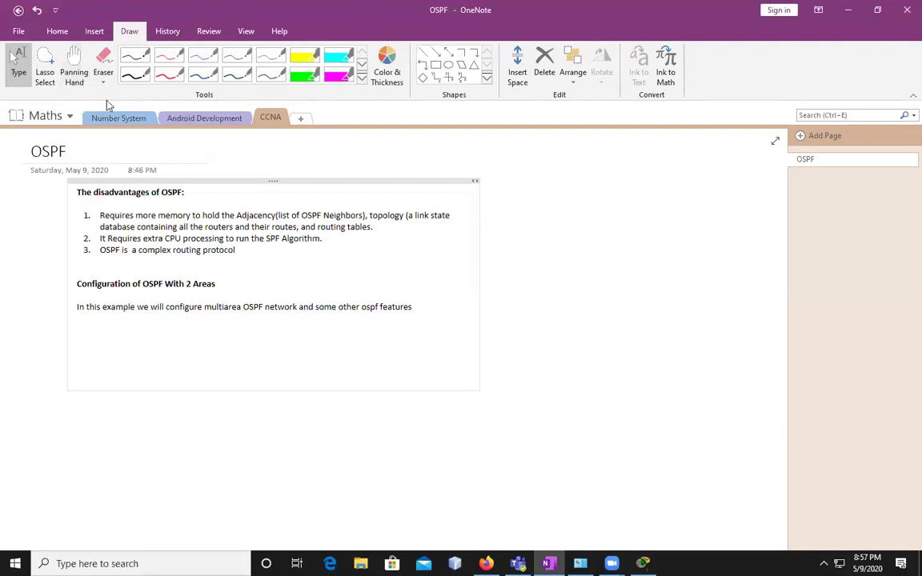
{"action": "left_click", "coordinate": [135, 55]}
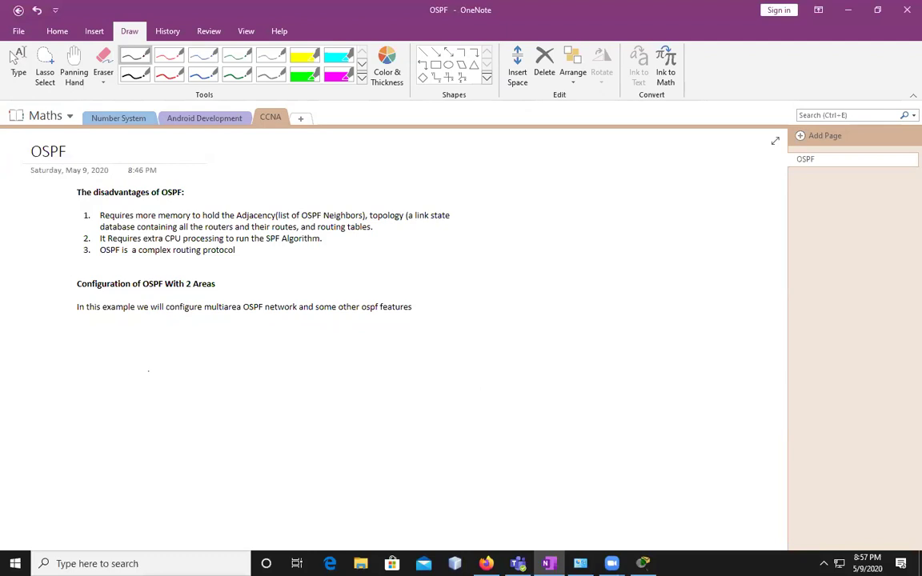
{"action": "left_click", "coordinate": [174, 370]}
{"action": "left_click_drag", "start_coordinate": [291, 364], "coordinate": [274, 348]}
{"action": "mouse_move", "coordinate": [397, 340]}
{"action": "left_mouse_down"}
{"action": "mouse_move", "coordinate": [416, 350]}
{"action": "mouse_move", "coordinate": [393, 342]}
{"action": "left_mouse_up"}
{"action": "left_click_drag", "start_coordinate": [170, 360], "coordinate": [376, 348]}
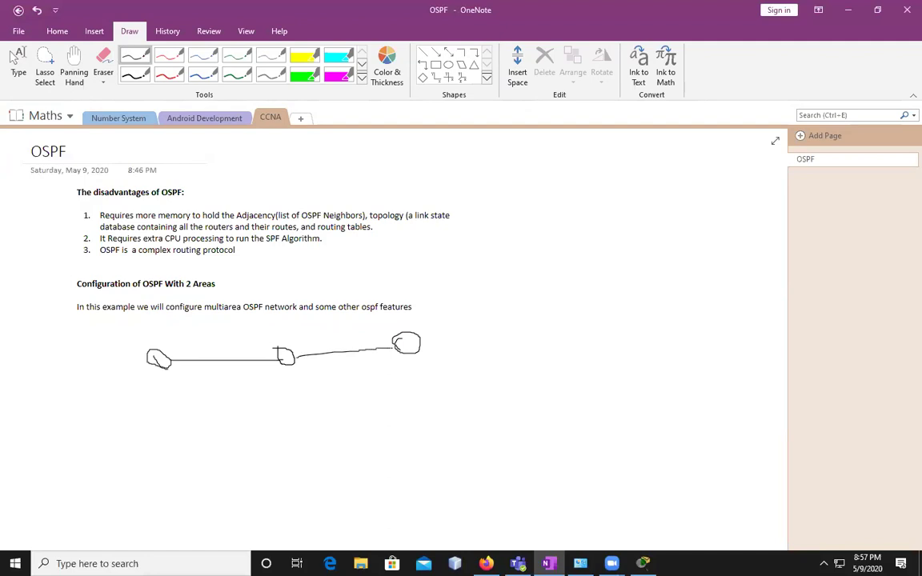
Sketch a switch with two PCs below the first router and another switch with one PC on its outer side.
{"action": "left_click_drag", "start_coordinate": [156, 368], "coordinate": [157, 392]}
{"action": "mouse_move", "coordinate": [145, 393]}
{"action": "left_mouse_down"}
{"action": "mouse_move", "coordinate": [170, 393]}
{"action": "mouse_move", "coordinate": [145, 394]}
{"action": "mouse_move", "coordinate": [164, 445]}
{"action": "mouse_move", "coordinate": [190, 445]}
{"action": "left_mouse_up"}
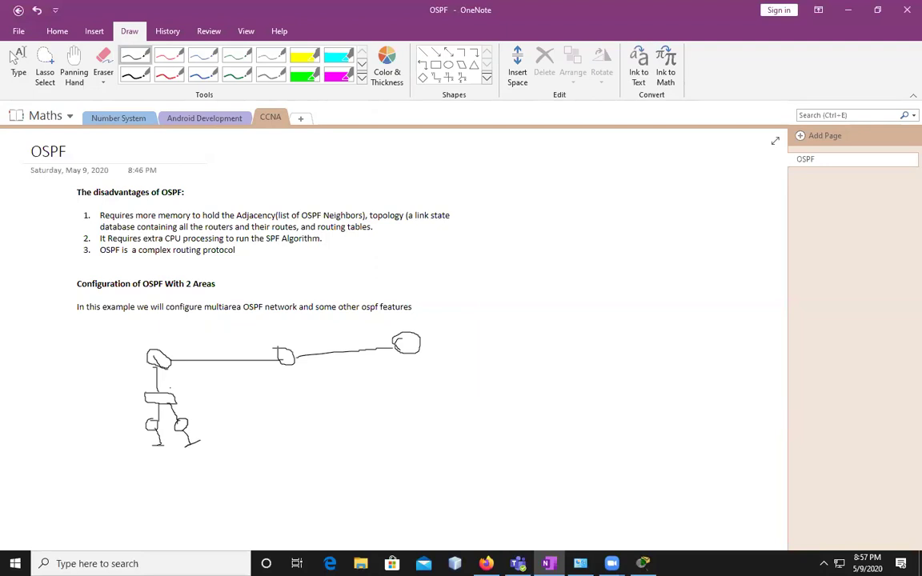
{"action": "mouse_move", "coordinate": [148, 357]}
{"action": "left_mouse_down"}
{"action": "mouse_move", "coordinate": [110, 348]}
{"action": "mouse_move", "coordinate": [116, 352]}
{"action": "mouse_move", "coordinate": [71, 357]}
{"action": "left_mouse_up"}
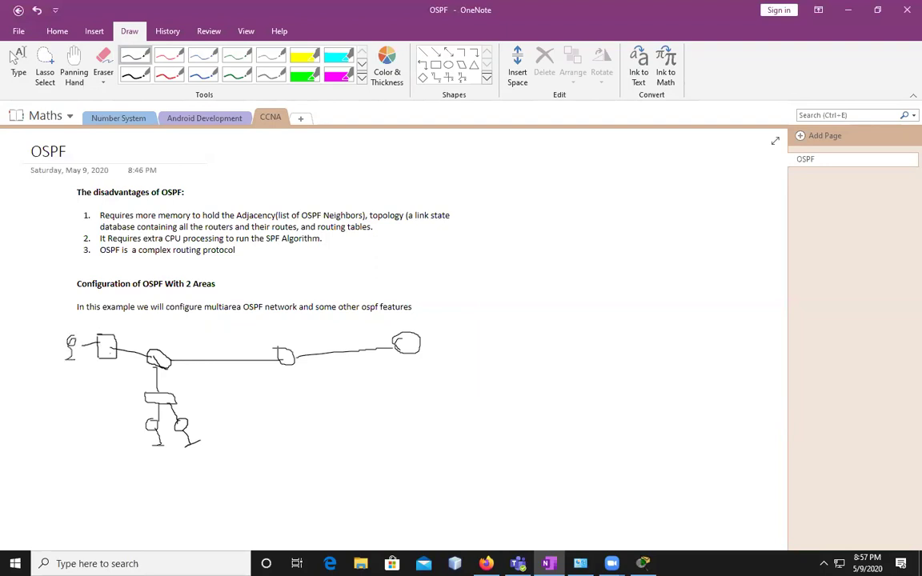
Label the routers "R" and sketch two switches with two PCs each, one beside and one below the third router.
{"action": "left_click_drag", "start_coordinate": [150, 334], "coordinate": [155, 341]}
{"action": "left_click_drag", "start_coordinate": [276, 334], "coordinate": [284, 339]}
{"action": "left_click_drag", "start_coordinate": [420, 343], "coordinate": [445, 342]}
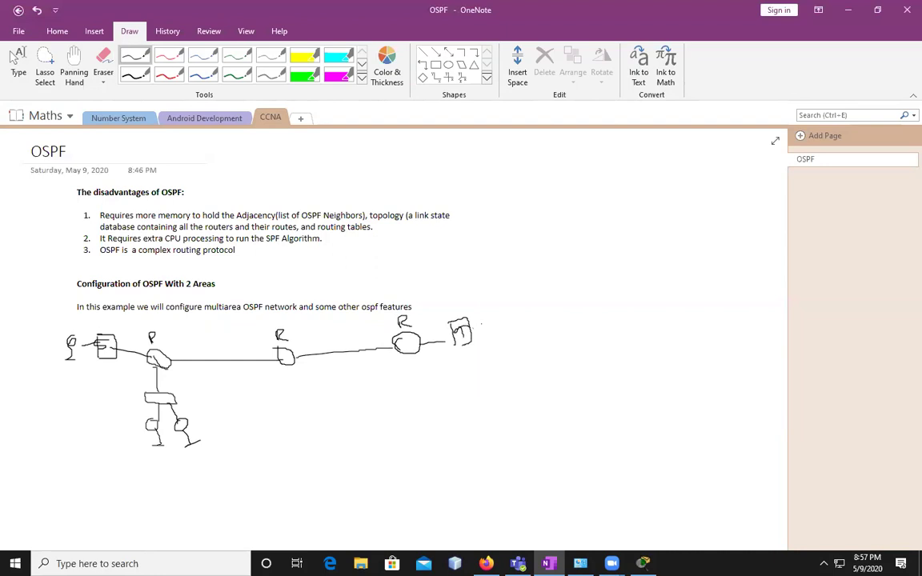
{"action": "mouse_move", "coordinate": [492, 312]}
{"action": "left_mouse_down"}
{"action": "mouse_move", "coordinate": [485, 323]}
{"action": "mouse_move", "coordinate": [521, 330]}
{"action": "mouse_move", "coordinate": [495, 359]}
{"action": "mouse_move", "coordinate": [528, 373]}
{"action": "left_mouse_up"}
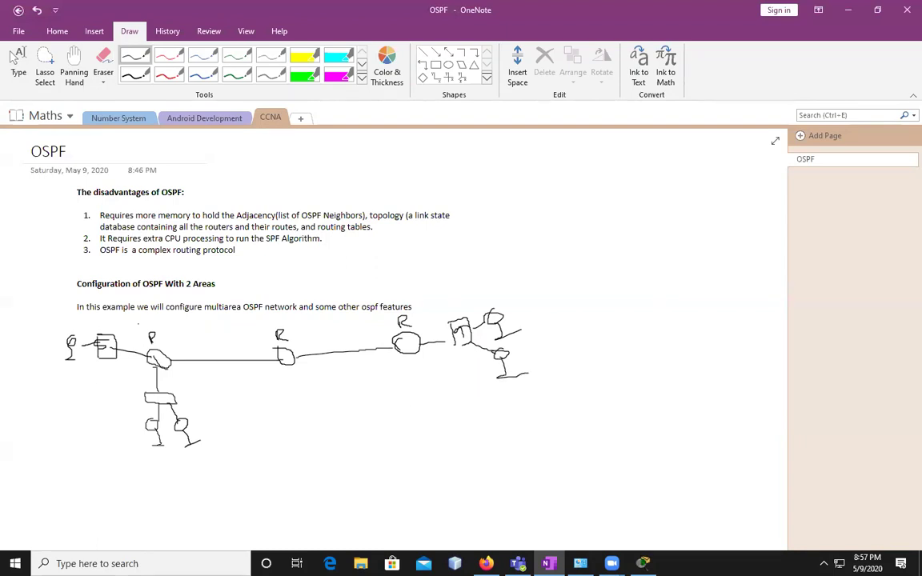
{"action": "mouse_move", "coordinate": [415, 355]}
{"action": "left_mouse_down"}
{"action": "mouse_move", "coordinate": [416, 381]}
{"action": "mouse_move", "coordinate": [463, 391]}
{"action": "mouse_move", "coordinate": [396, 392]}
{"action": "mouse_move", "coordinate": [440, 392]}
{"action": "mouse_move", "coordinate": [419, 435]}
{"action": "mouse_move", "coordinate": [441, 437]}
{"action": "mouse_move", "coordinate": [458, 417]}
{"action": "mouse_move", "coordinate": [456, 433]}
{"action": "mouse_move", "coordinate": [483, 435]}
{"action": "left_mouse_up"}
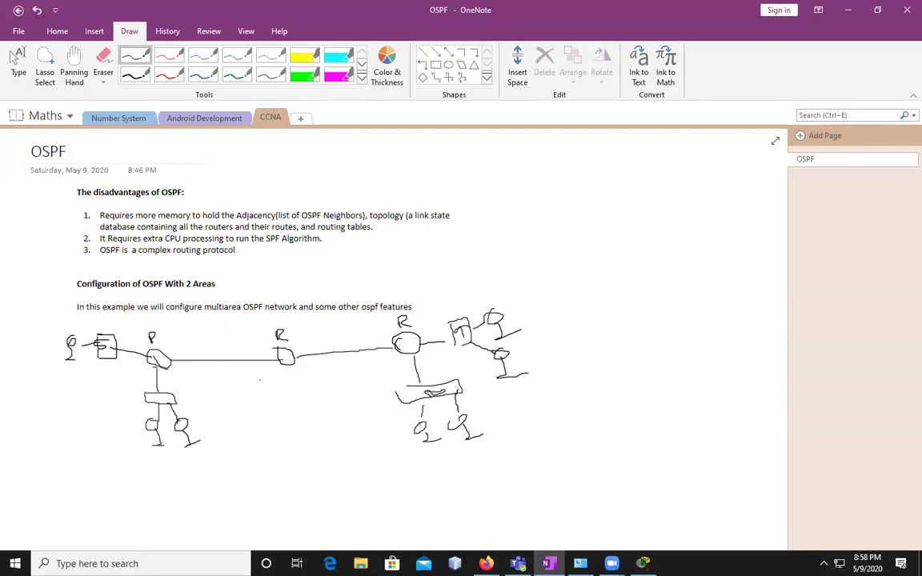
Encircle the networks of the first and third routers and hand-label them as Area 0 and Area 2.
{"action": "mouse_move", "coordinate": [53, 318]}
{"action": "left_mouse_down"}
{"action": "mouse_move", "coordinate": [150, 320]}
{"action": "mouse_move", "coordinate": [268, 356]}
{"action": "mouse_move", "coordinate": [213, 458]}
{"action": "mouse_move", "coordinate": [62, 408]}
{"action": "mouse_move", "coordinate": [67, 316]}
{"action": "left_mouse_up"}
{"action": "mouse_move", "coordinate": [346, 316]}
{"action": "left_mouse_down"}
{"action": "mouse_move", "coordinate": [319, 333]}
{"action": "mouse_move", "coordinate": [328, 384]}
{"action": "mouse_move", "coordinate": [578, 392]}
{"action": "mouse_move", "coordinate": [352, 311]}
{"action": "mouse_move", "coordinate": [310, 325]}
{"action": "left_mouse_up"}
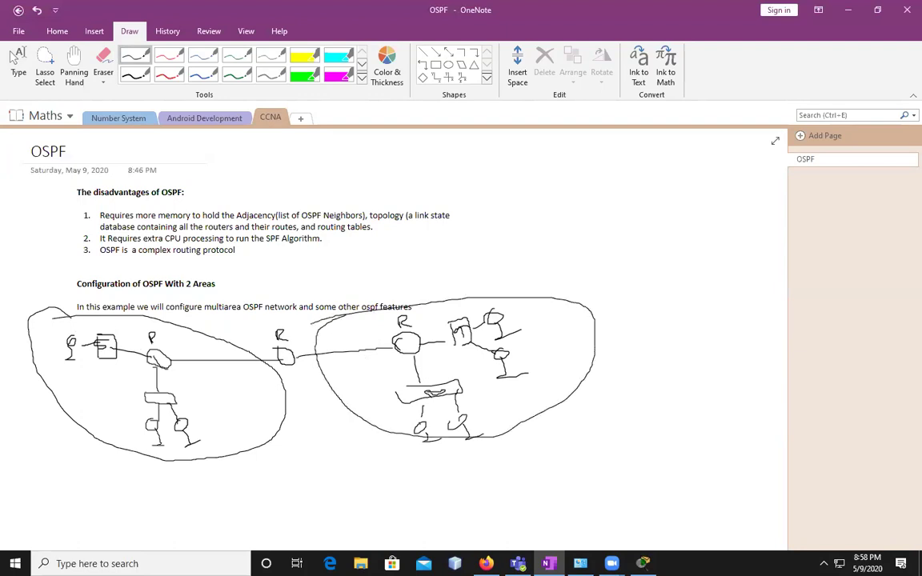
{"action": "left_click_drag", "start_coordinate": [177, 341], "coordinate": [184, 339]}
{"action": "left_click_drag", "start_coordinate": [535, 328], "coordinate": [545, 344]}
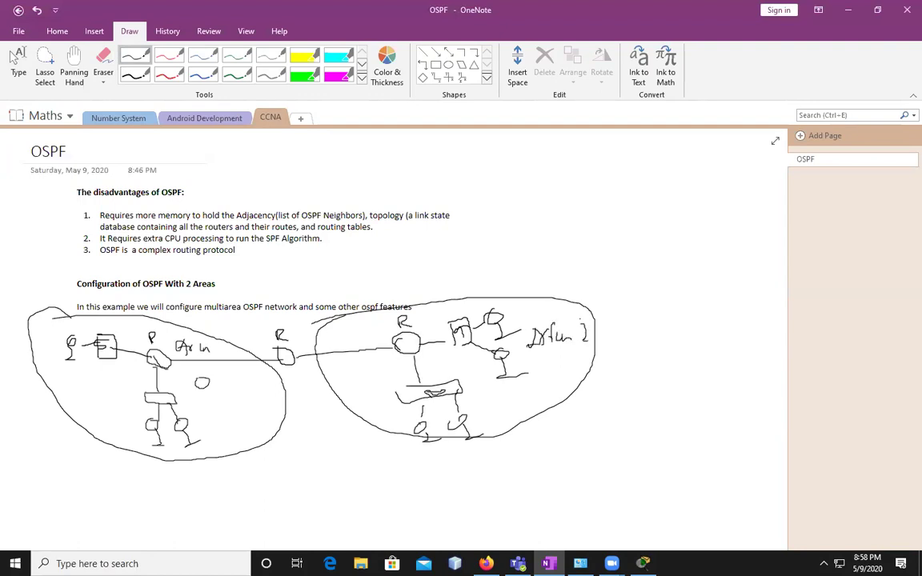
Draw an arrow down from the middle router and hand-label it "ABR" with an underline.
{"action": "mouse_move", "coordinate": [293, 370]}
{"action": "left_mouse_down"}
{"action": "mouse_move", "coordinate": [297, 415]}
{"action": "mouse_move", "coordinate": [314, 437]}
{"action": "mouse_move", "coordinate": [330, 433]}
{"action": "mouse_move", "coordinate": [291, 458]}
{"action": "left_mouse_up"}
{"action": "left_click", "coordinate": [289, 439]}
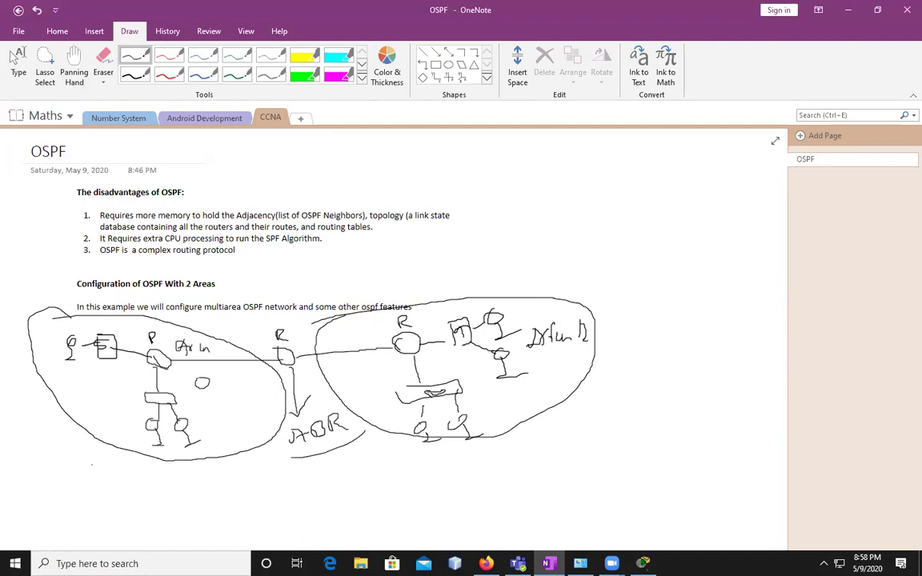
Switch to text mode and add blank lines after the "In this example" sentence to extend the note past the sketch.
{"action": "left_click", "coordinate": [19, 64]}
{"action": "left_click", "coordinate": [417, 310]}
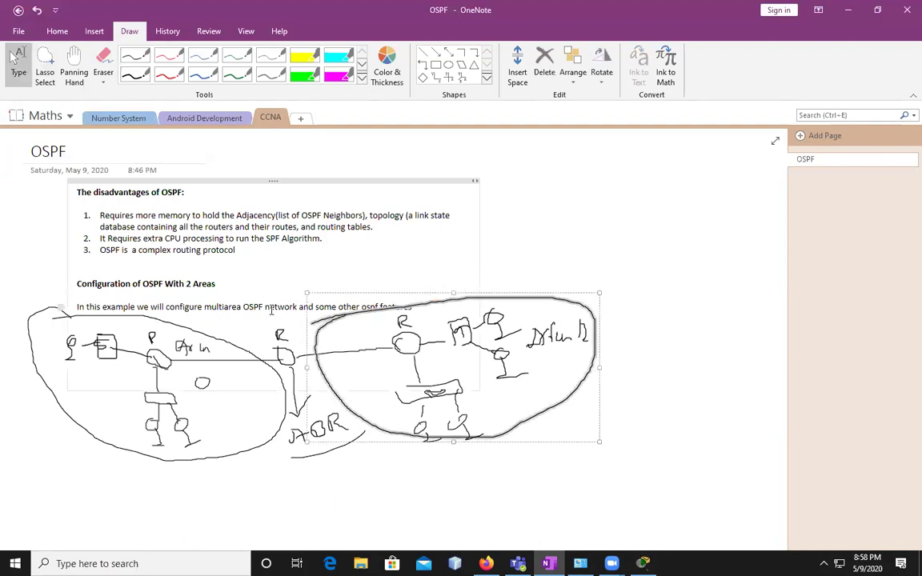
{"action": "left_click", "coordinate": [244, 280]}
{"action": "left_click", "coordinate": [89, 320]}
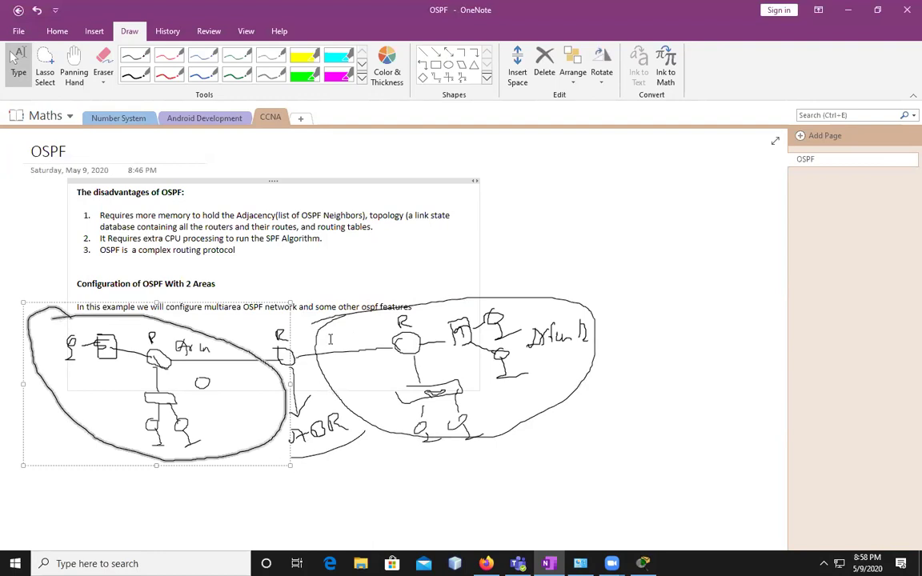
{"action": "left_click", "coordinate": [138, 307]}
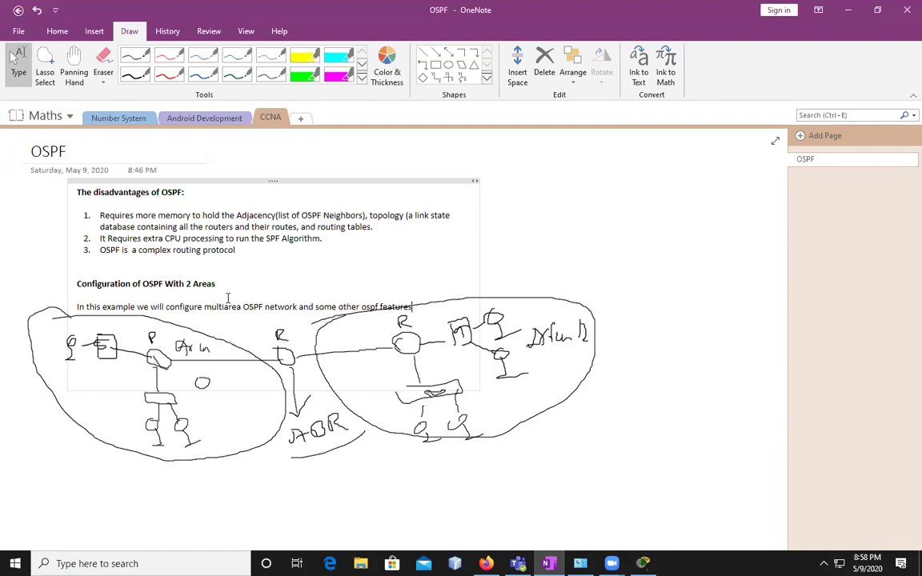
{"action": "key", "text": "Return"}
{"action": "key", "text": "Return"}
{"action": "key", "text": "Return"}
{"action": "key", "text": "Return"}
{"action": "key", "text": "Return"}
{"action": "key", "text": "Return"}
{"action": "key", "text": "Return"}
{"action": "key", "text": "Return"}
{"action": "key", "text": "Return"}
{"action": "key", "text": "Return"}
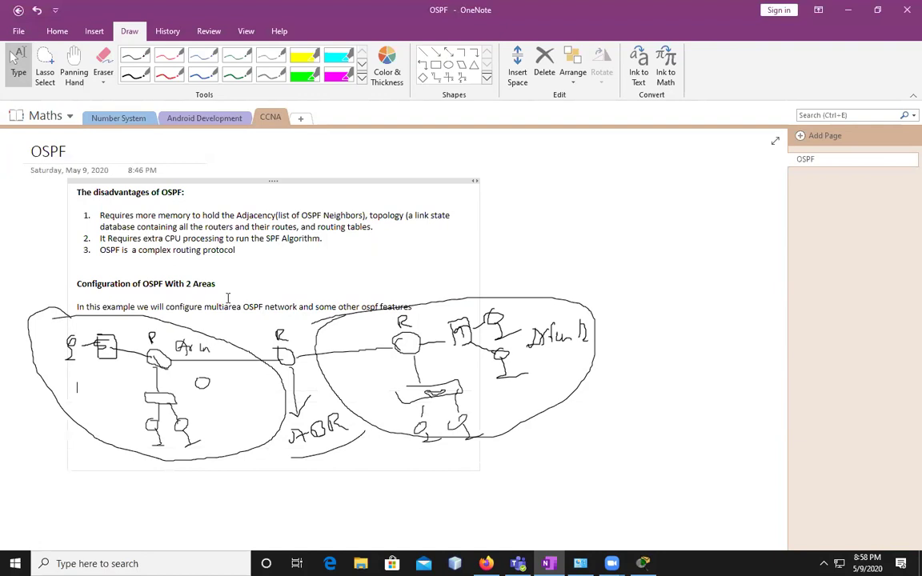
{"action": "key", "text": "Return"}
{"action": "key", "text": "Return"}
{"action": "key", "text": "Return"}
{"action": "key", "text": "Return"}
{"action": "key", "text": "Return"}
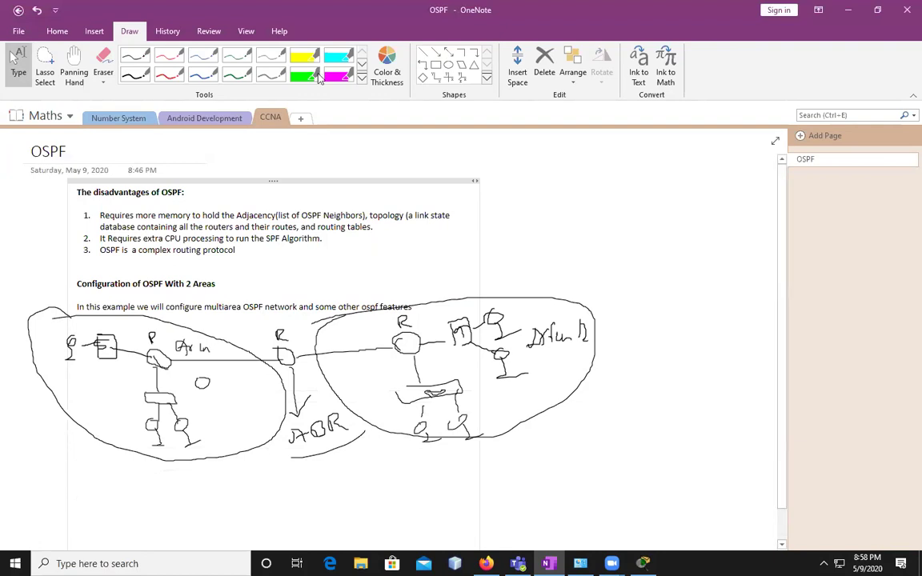
Switch to Cisco Packet Tracer and start a new empty network without saving the open topology.
{"action": "left_click", "coordinate": [847, 12]}
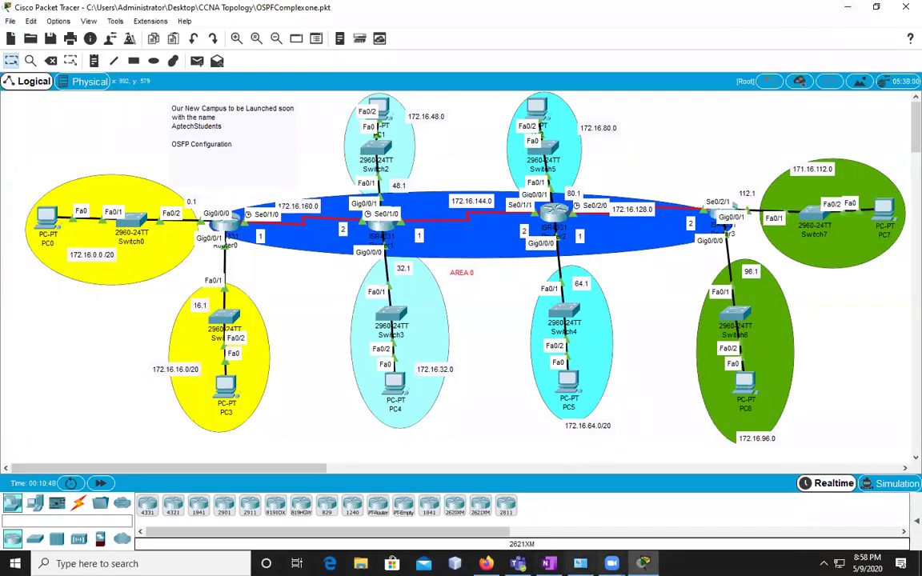
{"action": "left_click", "coordinate": [11, 22]}
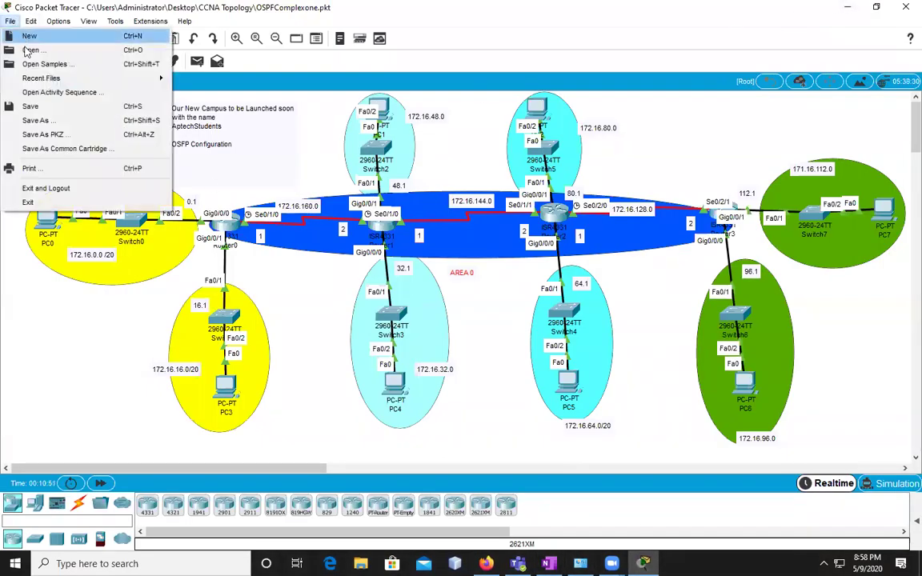
{"action": "left_click", "coordinate": [30, 36]}
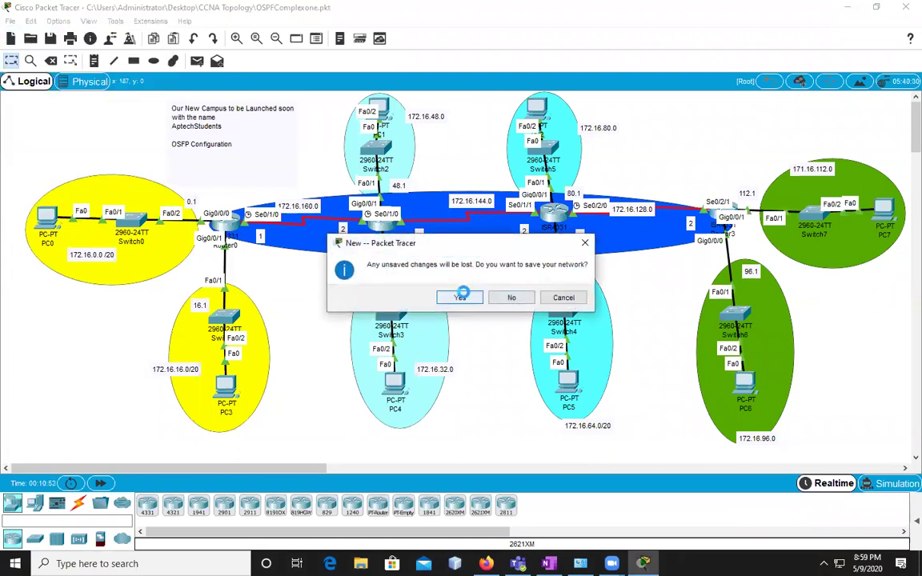
{"action": "left_click", "coordinate": [514, 297]}
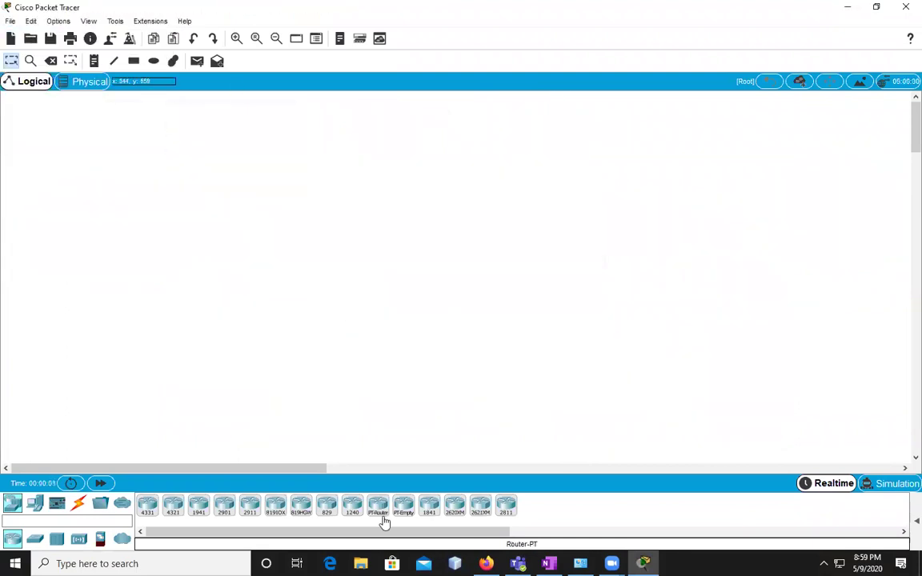
Place three 4331 routers in a spaced row across the upper part of the workspace.
{"action": "left_click", "coordinate": [146, 506]}
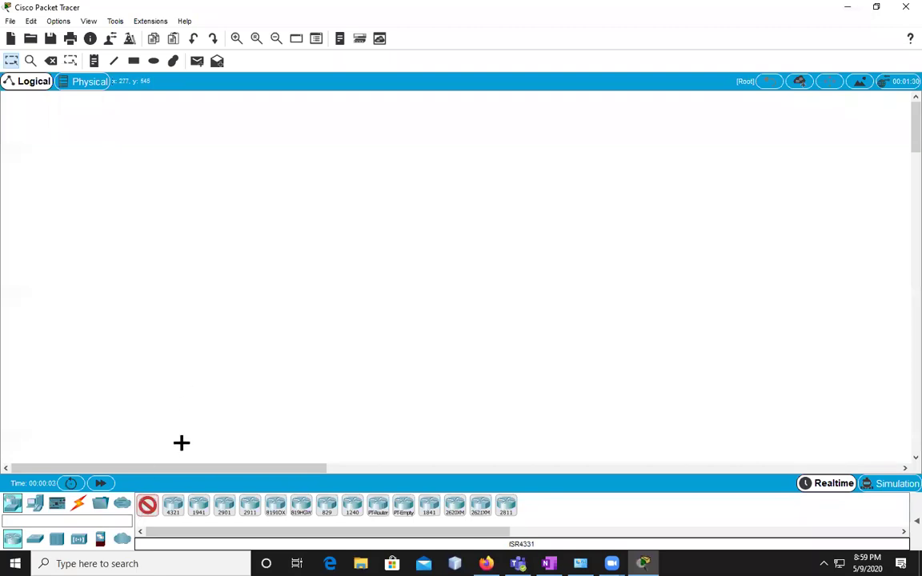
{"action": "left_click", "coordinate": [291, 239]}
{"action": "left_click_drag", "start_coordinate": [155, 515], "coordinate": [439, 243]}
{"action": "left_click_drag", "start_coordinate": [148, 507], "coordinate": [629, 238]}
{"action": "left_click_drag", "start_coordinate": [435, 237], "coordinate": [427, 218]}
{"action": "left_click_drag", "start_coordinate": [290, 246], "coordinate": [271, 234]}
{"action": "left_click_drag", "start_coordinate": [633, 237], "coordinate": [624, 215]}
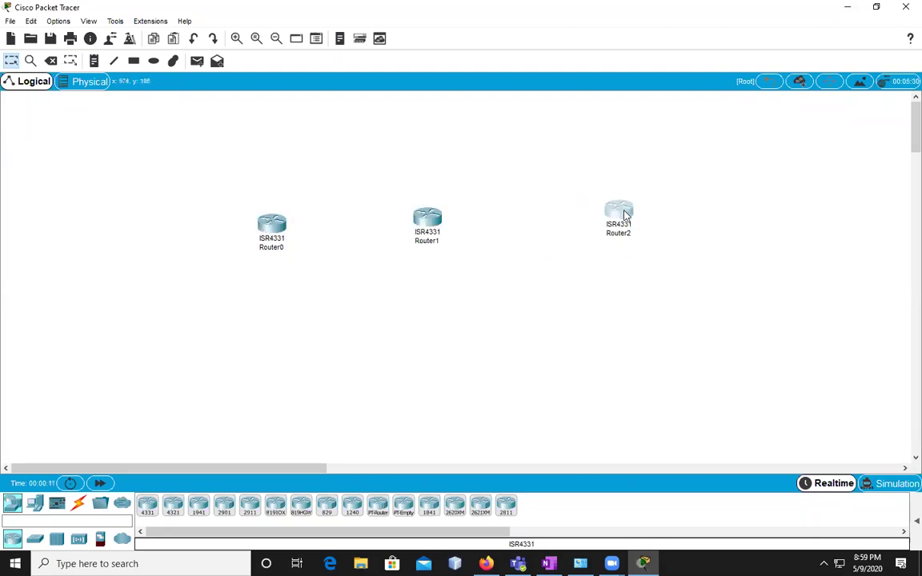
Place four 2960 switches: one on the outer side of and one below each of Router0 and Router2.
{"action": "left_click", "coordinate": [34, 538]}
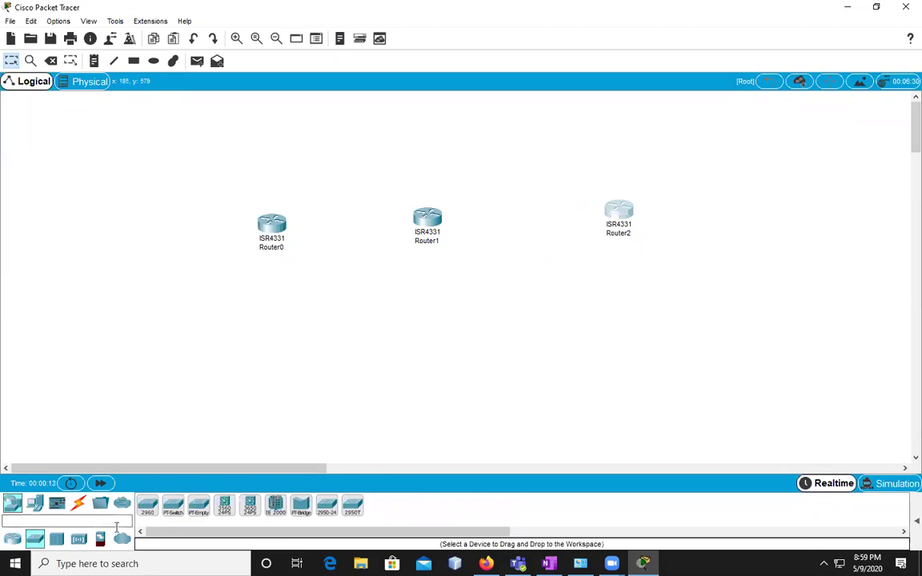
{"action": "left_click_drag", "start_coordinate": [147, 504], "coordinate": [718, 234]}
{"action": "left_click_drag", "start_coordinate": [173, 504], "coordinate": [643, 330]}
{"action": "left_click_drag", "start_coordinate": [718, 223], "coordinate": [720, 211]}
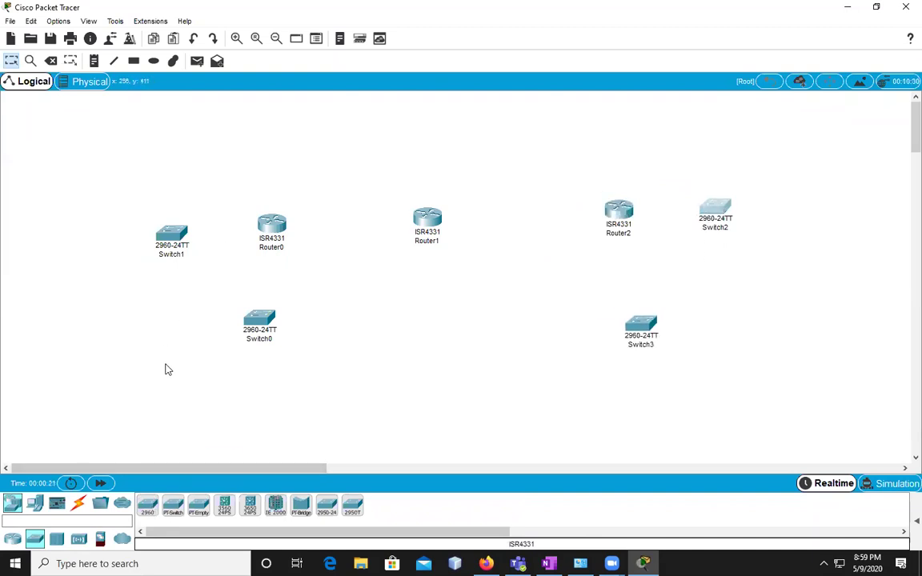
{"action": "left_click_drag", "start_coordinate": [169, 255], "coordinate": [171, 234]}
Place a PC beside Switch1 and one laptop each next to Switch0, Switch2 and Switch3.
{"action": "left_click", "coordinate": [37, 502]}
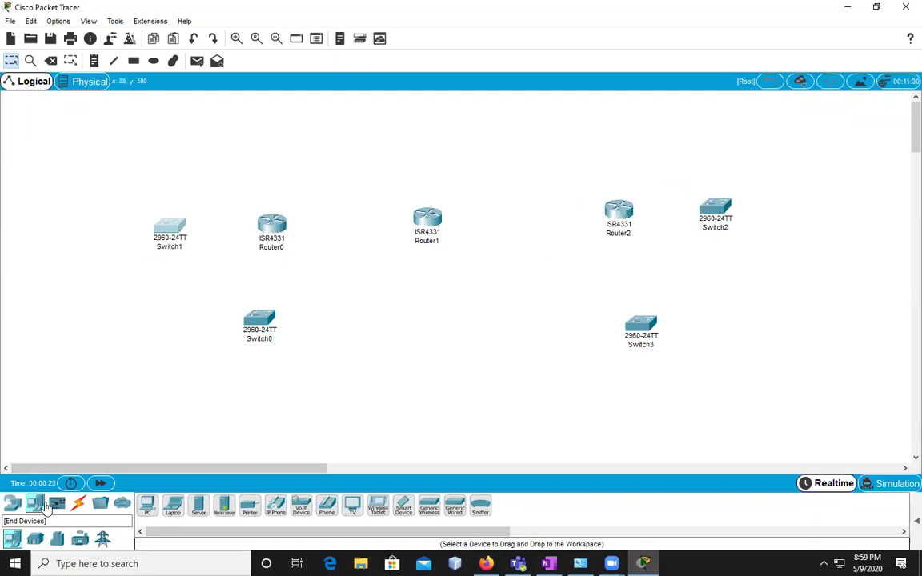
{"action": "left_click_drag", "start_coordinate": [150, 512], "coordinate": [76, 242]}
{"action": "left_click_drag", "start_coordinate": [173, 506], "coordinate": [255, 415]}
{"action": "left_click_drag", "start_coordinate": [172, 513], "coordinate": [803, 214]}
{"action": "left_click_drag", "start_coordinate": [174, 509], "coordinate": [661, 413]}
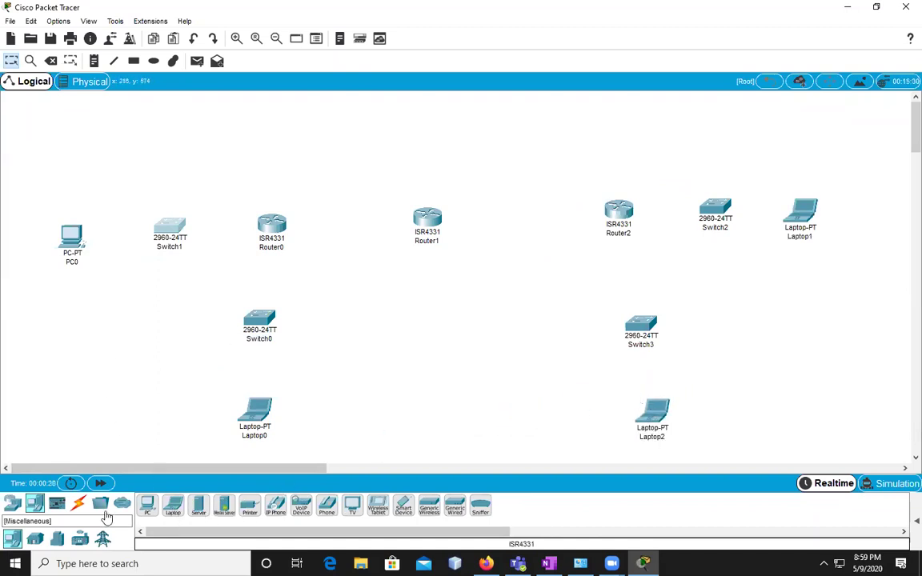
Connect PC0 to Switch1 and Switch1 to Router0 using the automatic connection type.
{"action": "left_click", "coordinate": [57, 502]}
{"action": "left_click", "coordinate": [78, 507]}
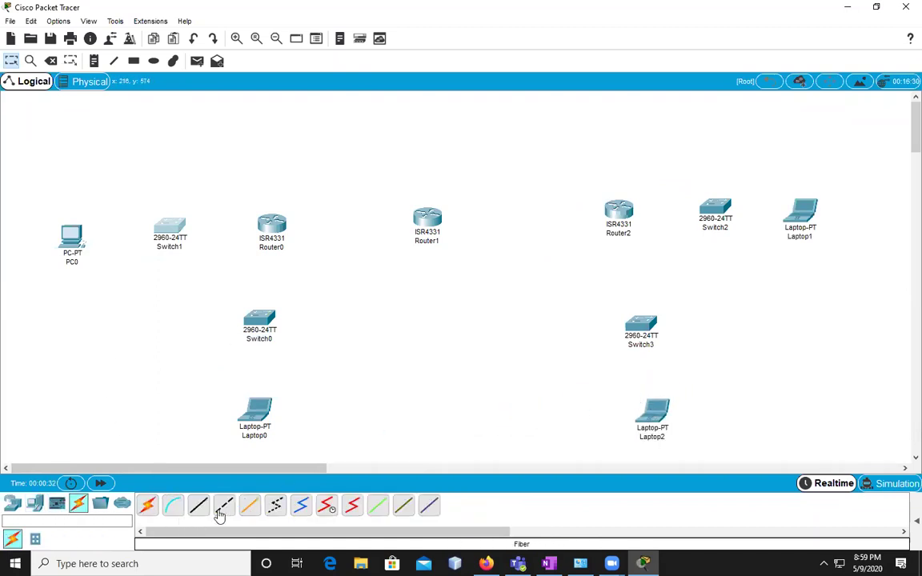
{"action": "left_click", "coordinate": [147, 504]}
{"action": "left_click", "coordinate": [82, 233]}
{"action": "left_click", "coordinate": [160, 231]}
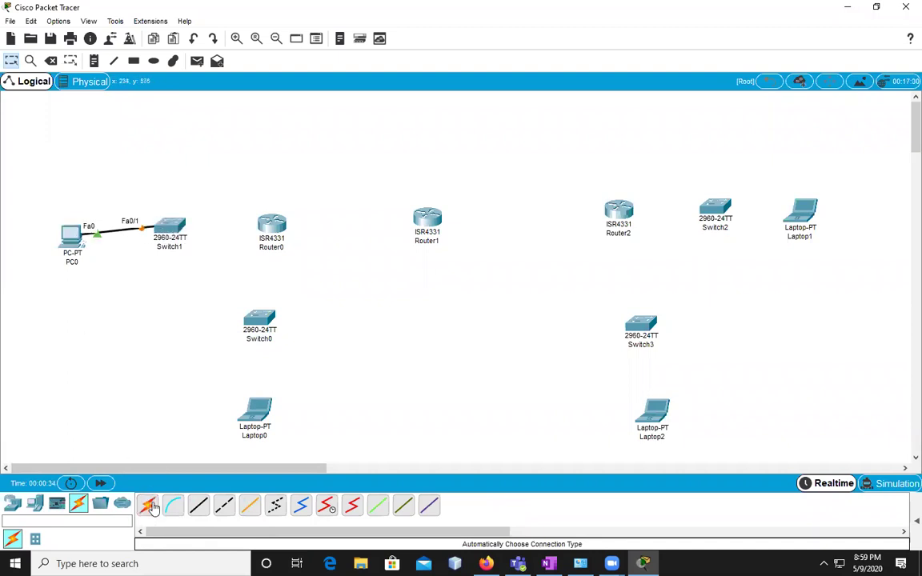
{"action": "left_click", "coordinate": [270, 224]}
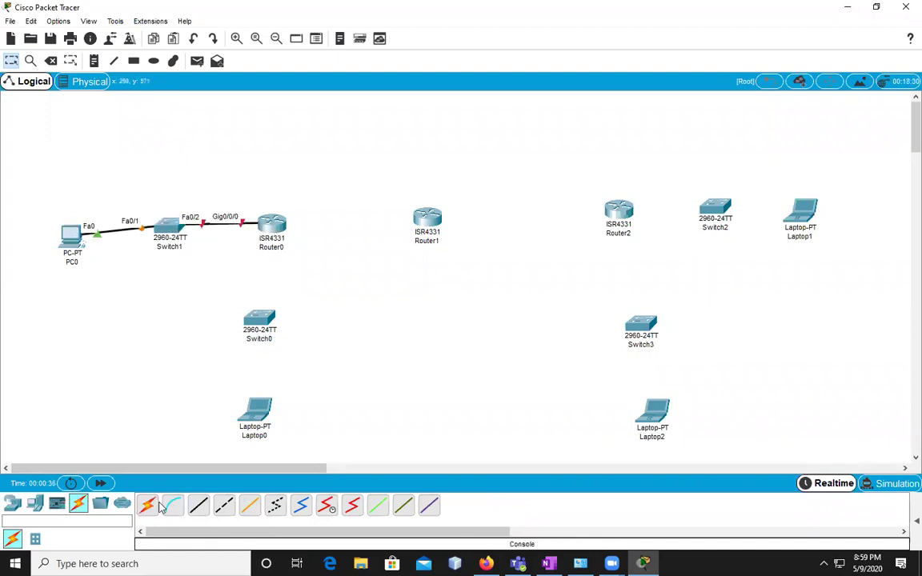
Connect Laptop0 to Switch0 and Switch0 to Router0 using the automatic connection type.
{"action": "left_click", "coordinate": [255, 411]}
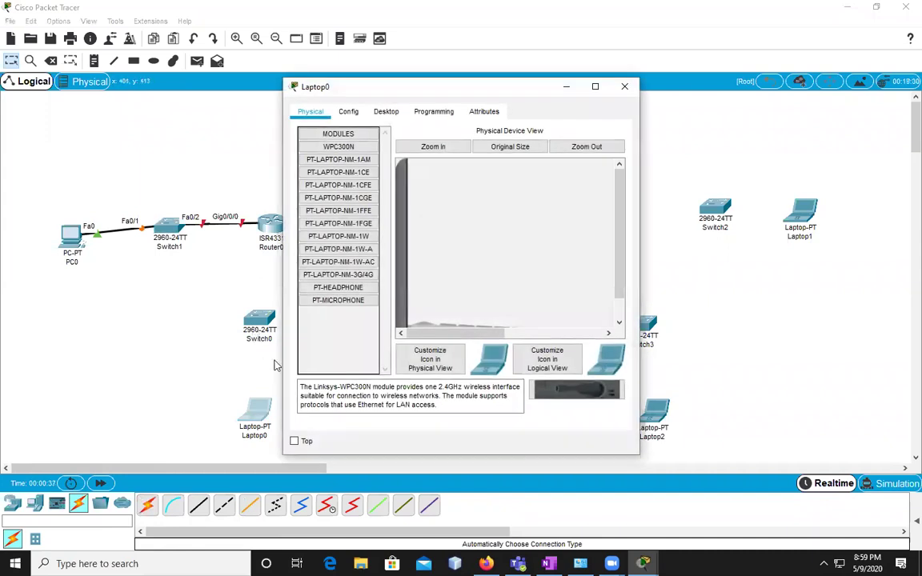
{"action": "left_click", "coordinate": [631, 86]}
{"action": "left_click", "coordinate": [147, 510]}
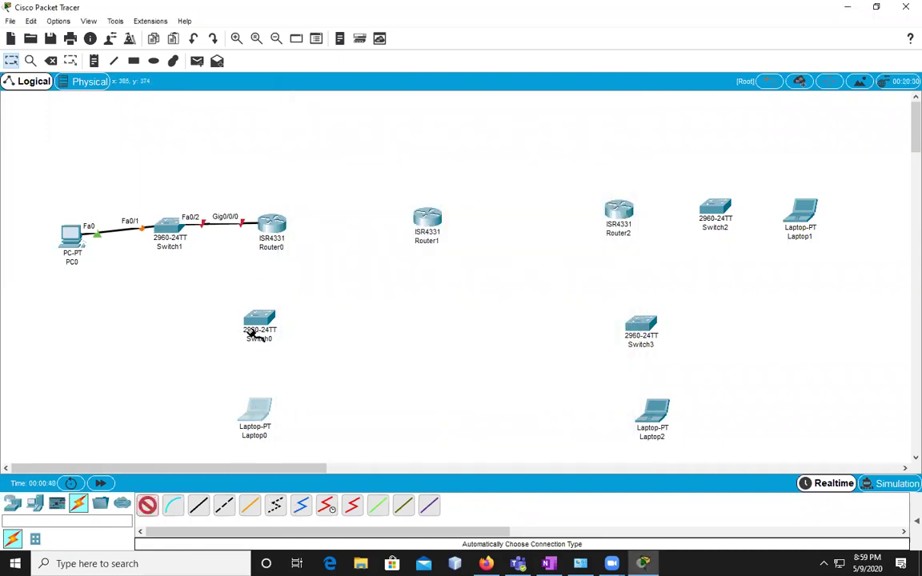
{"action": "left_click", "coordinate": [257, 325]}
{"action": "left_click", "coordinate": [255, 415]}
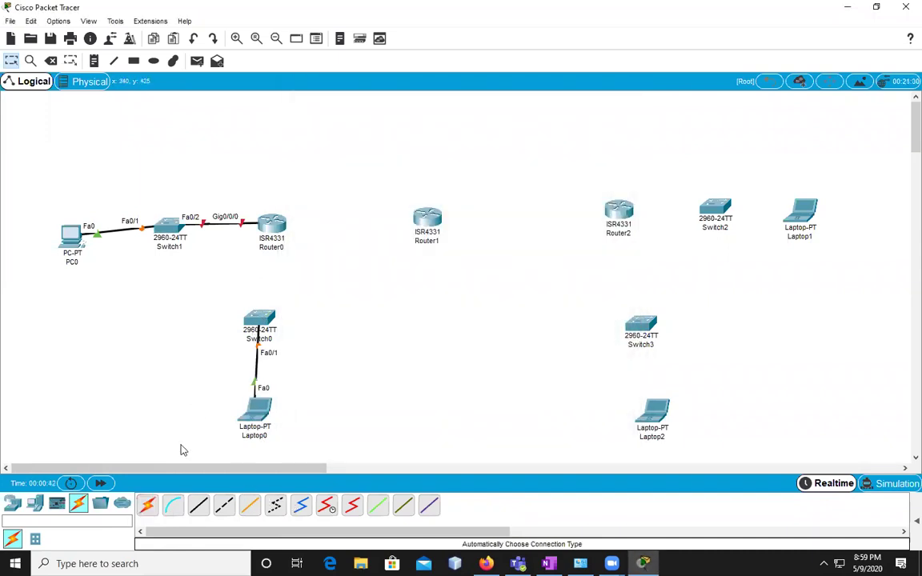
{"action": "left_click", "coordinate": [262, 325]}
{"action": "left_click", "coordinate": [275, 234]}
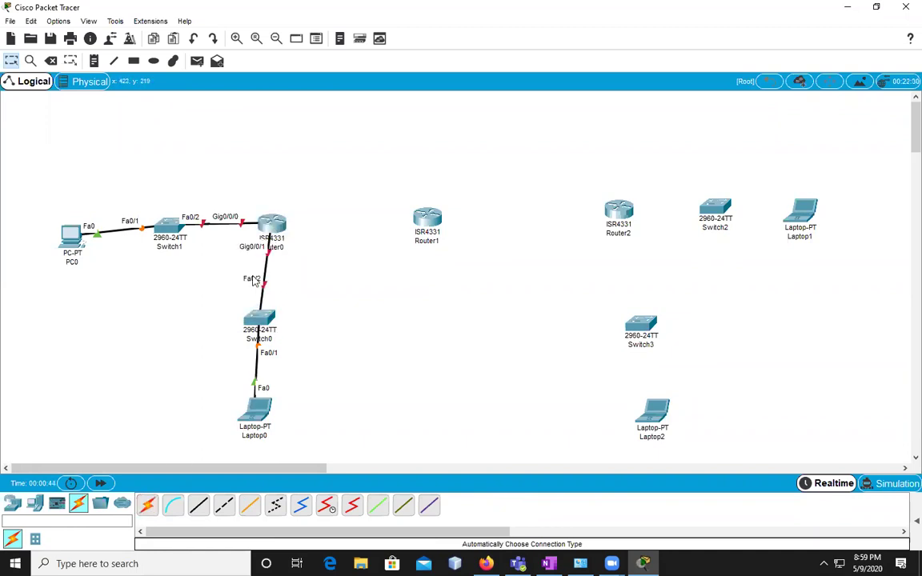
Connect Laptop2 to Switch3 and Switch3 to Router2 using the automatic connection type.
{"action": "left_click", "coordinate": [653, 412]}
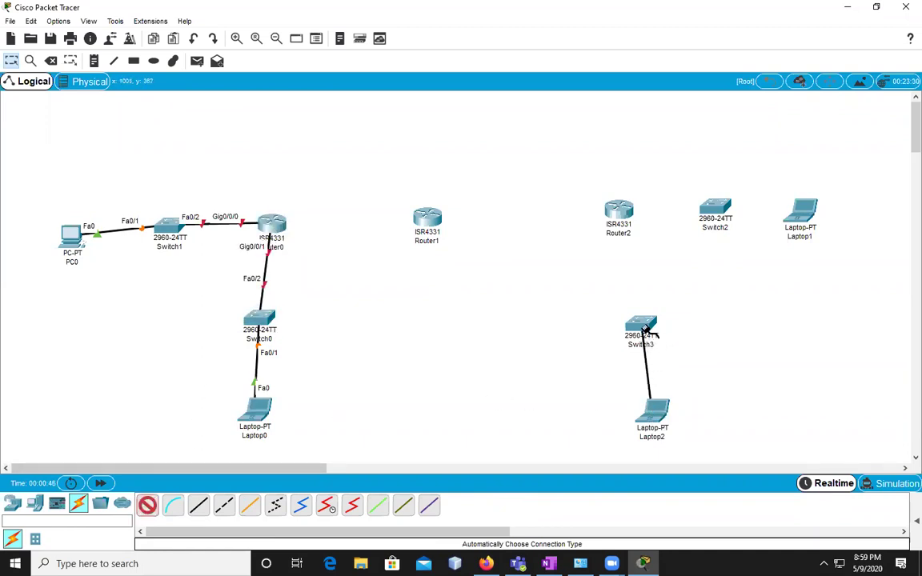
{"action": "left_click", "coordinate": [640, 330]}
{"action": "left_click", "coordinate": [149, 504]}
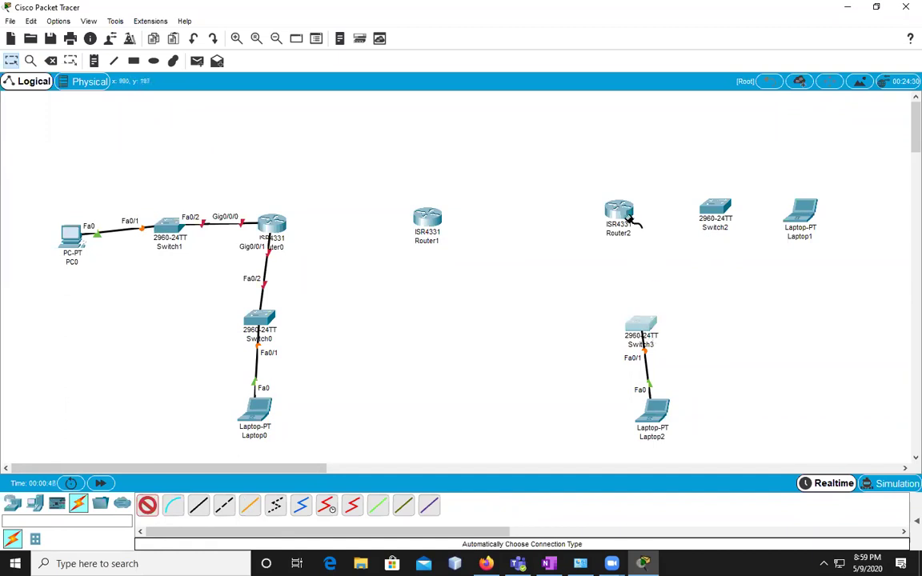
{"action": "left_click", "coordinate": [642, 326]}
{"action": "left_click", "coordinate": [618, 212]}
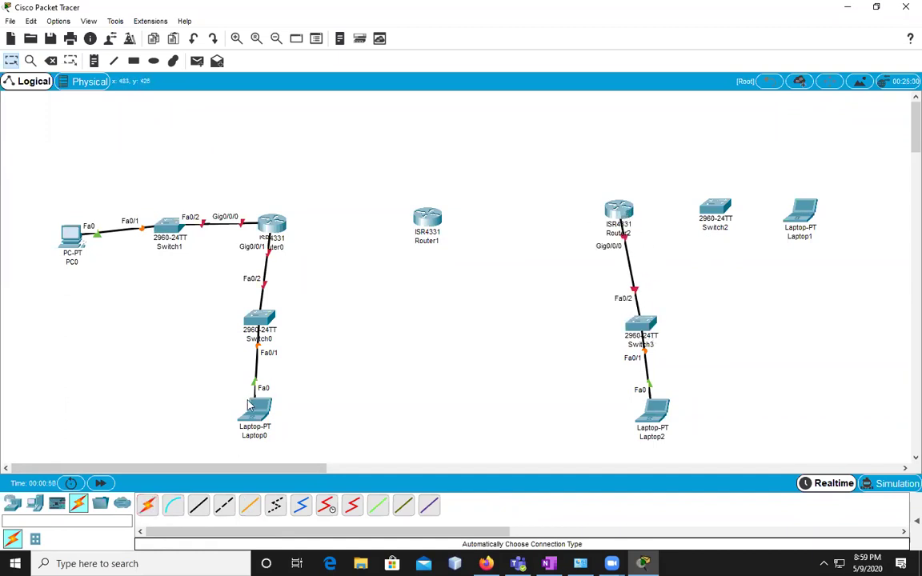
Connect Router2 to Switch2 and Switch2 to Laptop1 using the automatic connection type.
{"action": "left_click", "coordinate": [624, 209]}
{"action": "left_click", "coordinate": [715, 207]}
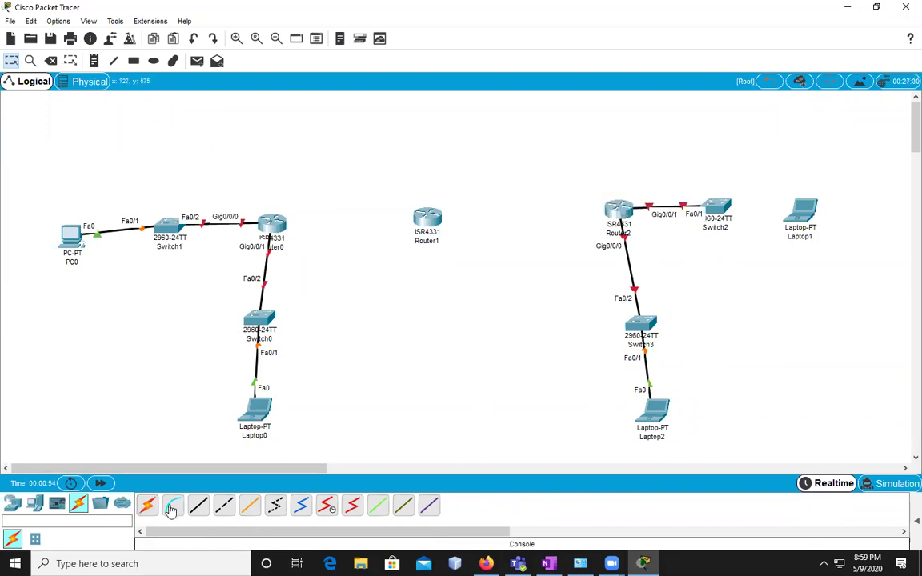
{"action": "left_click", "coordinate": [717, 208]}
{"action": "left_click", "coordinate": [805, 210]}
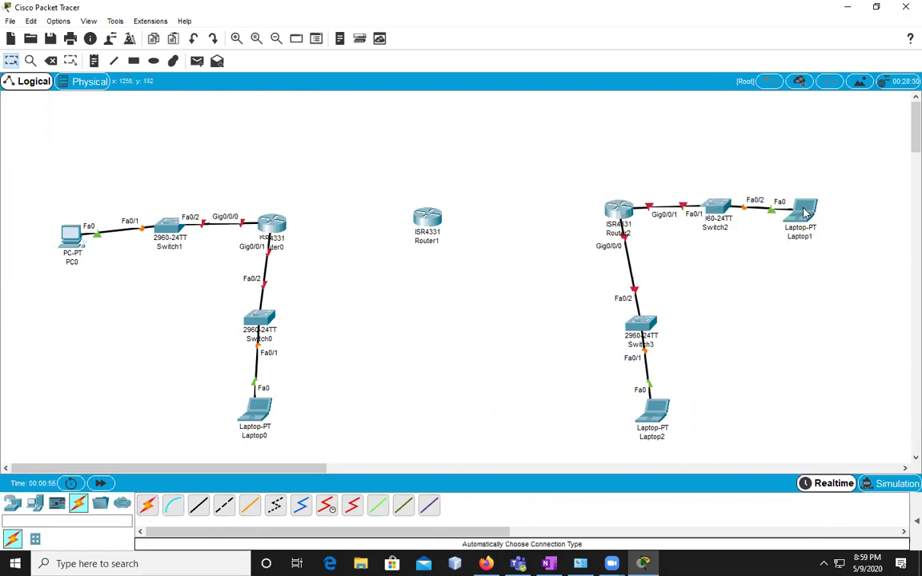
Shift Laptop1 outward and align Switch3, Laptop2 and PC0 so their links to the routers run straighter.
{"action": "left_click_drag", "start_coordinate": [824, 211], "coordinate": [834, 203]}
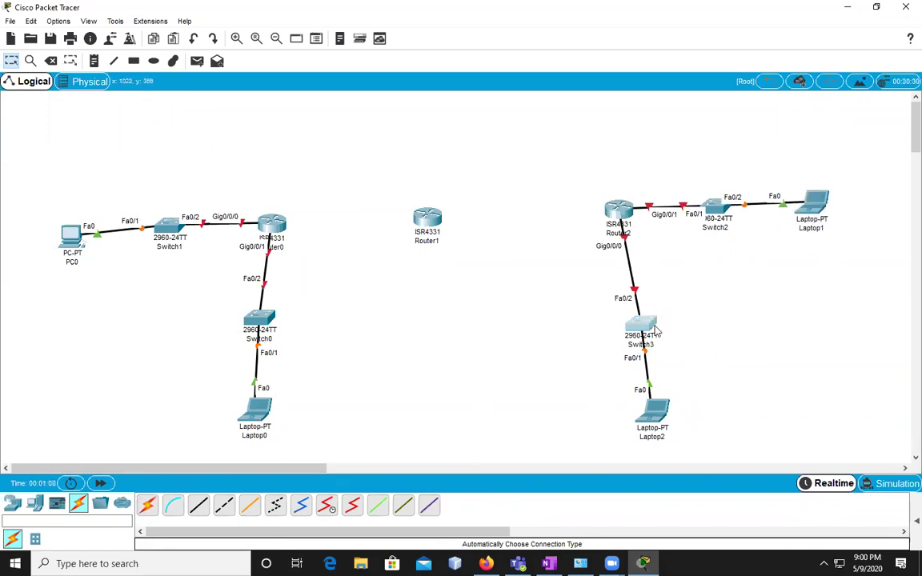
{"action": "left_click_drag", "start_coordinate": [640, 323], "coordinate": [629, 324]}
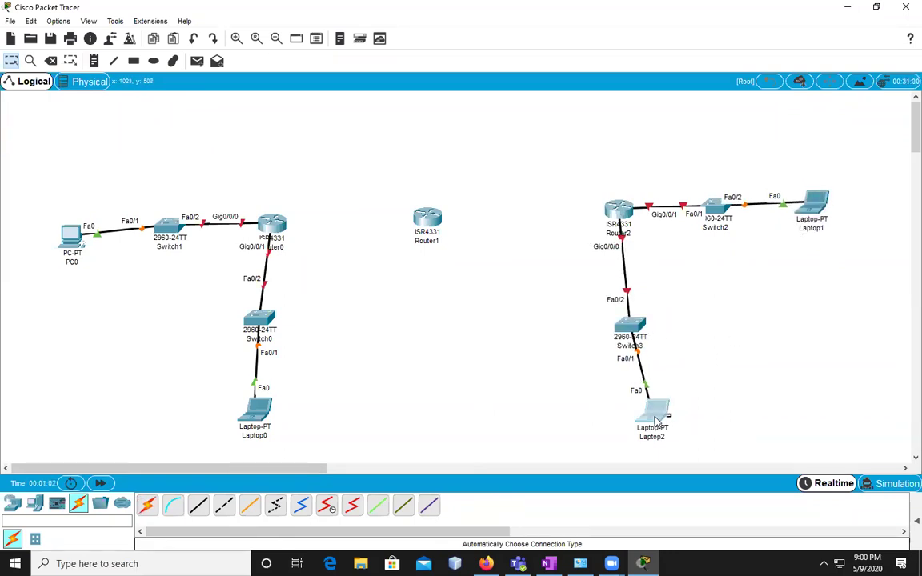
{"action": "left_click_drag", "start_coordinate": [657, 414], "coordinate": [639, 417]}
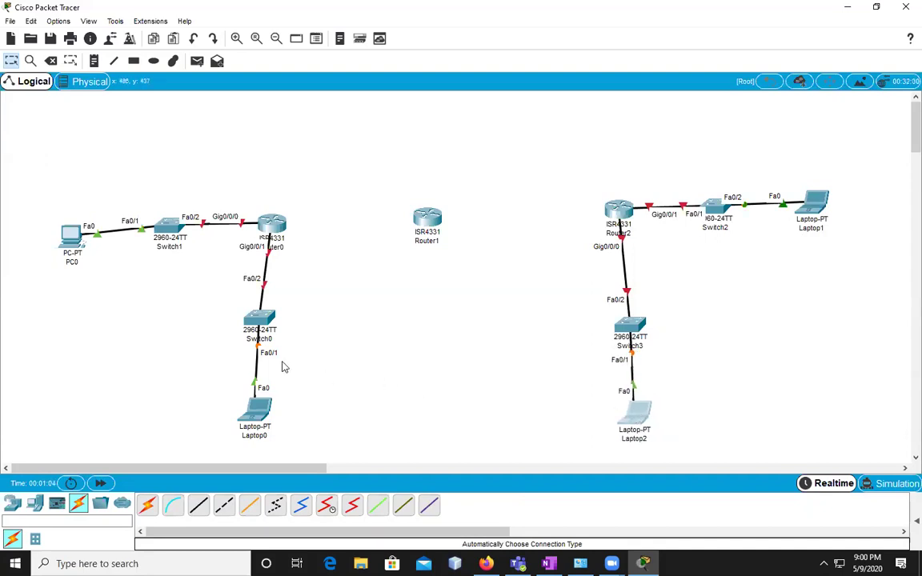
{"action": "left_click_drag", "start_coordinate": [70, 237], "coordinate": [69, 226]}
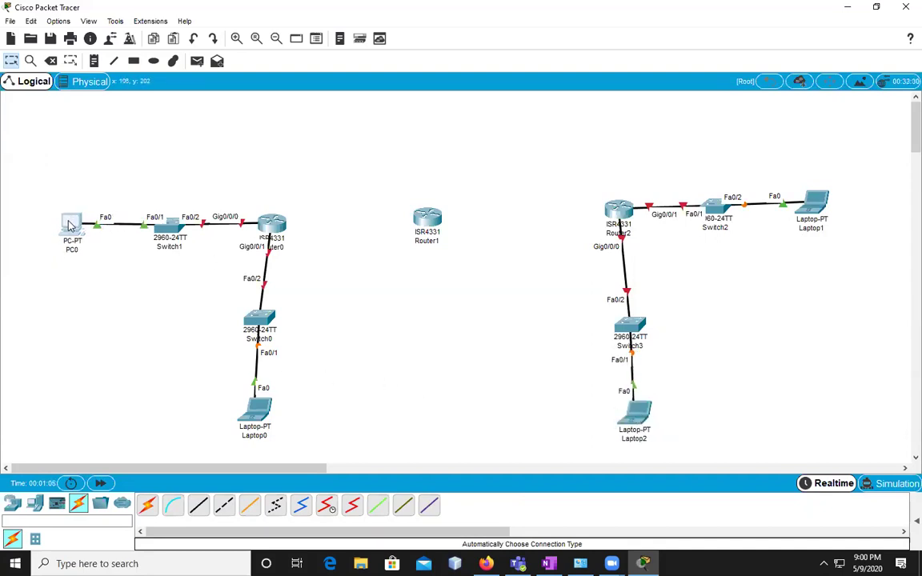
Install NIM-2T serial modules in both free slots of Router0.
{"action": "left_click", "coordinate": [275, 222]}
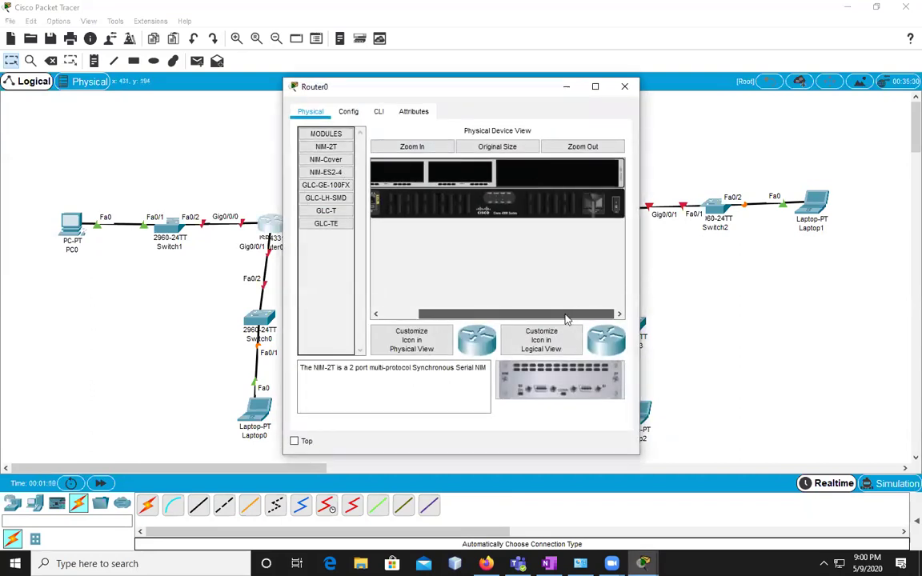
{"action": "mouse_move", "coordinate": [513, 314]}
{"action": "left_mouse_down"}
{"action": "mouse_move", "coordinate": [542, 317]}
{"action": "mouse_move", "coordinate": [509, 317]}
{"action": "left_mouse_up"}
{"action": "left_click_drag", "start_coordinate": [538, 380], "coordinate": [448, 178]}
{"action": "left_click_drag", "start_coordinate": [567, 388], "coordinate": [508, 173]}
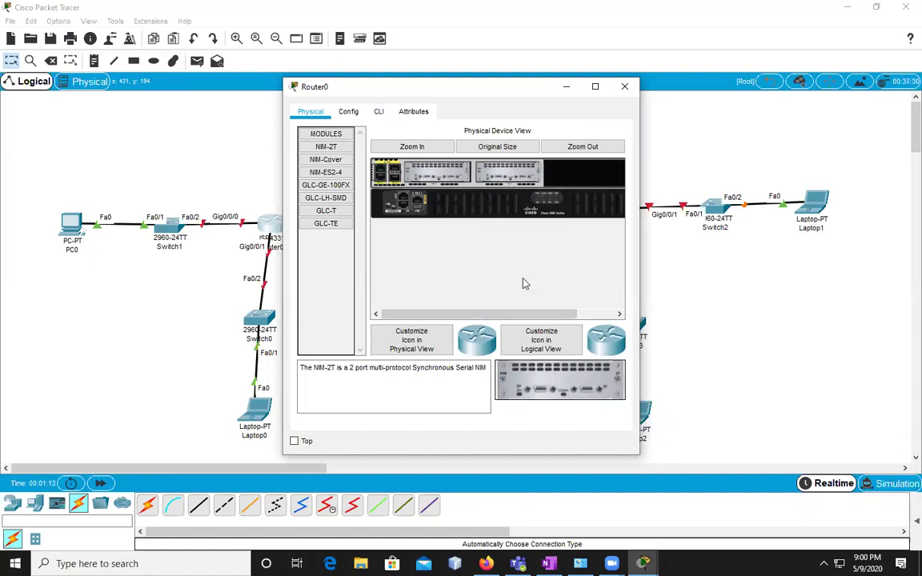
{"action": "left_click_drag", "start_coordinate": [525, 315], "coordinate": [567, 313]}
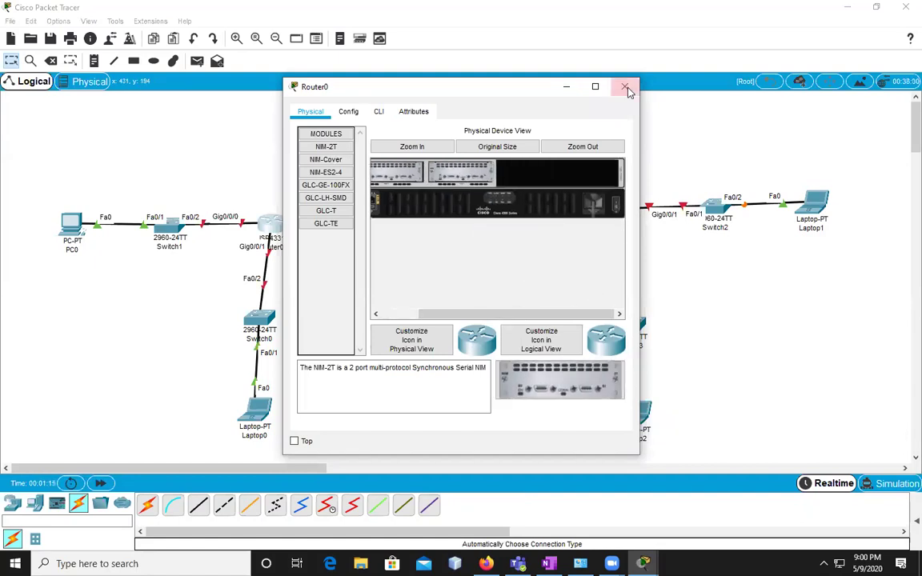
Install NIM-2T serial modules in both free slots of Router1.
{"action": "left_click", "coordinate": [625, 87]}
{"action": "left_click", "coordinate": [428, 217]}
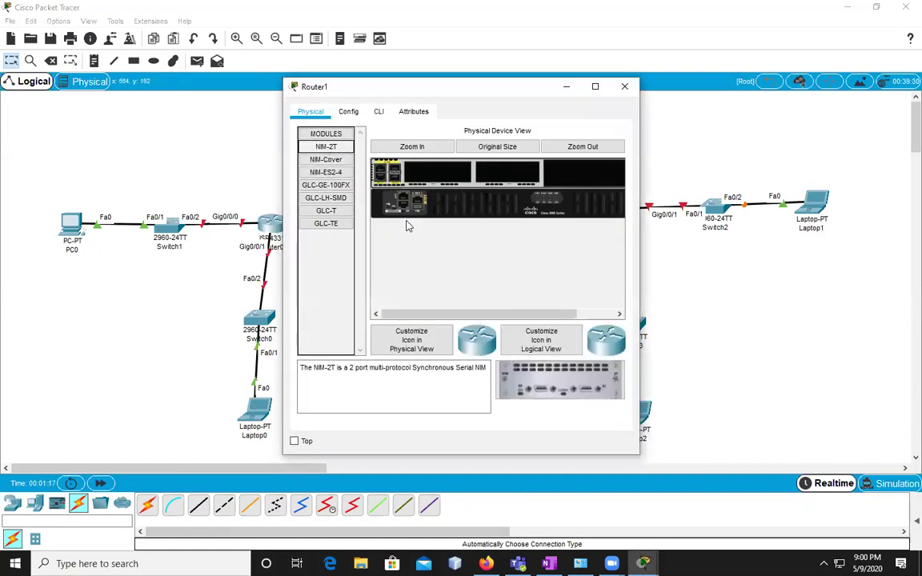
{"action": "left_click_drag", "start_coordinate": [487, 315], "coordinate": [659, 265]}
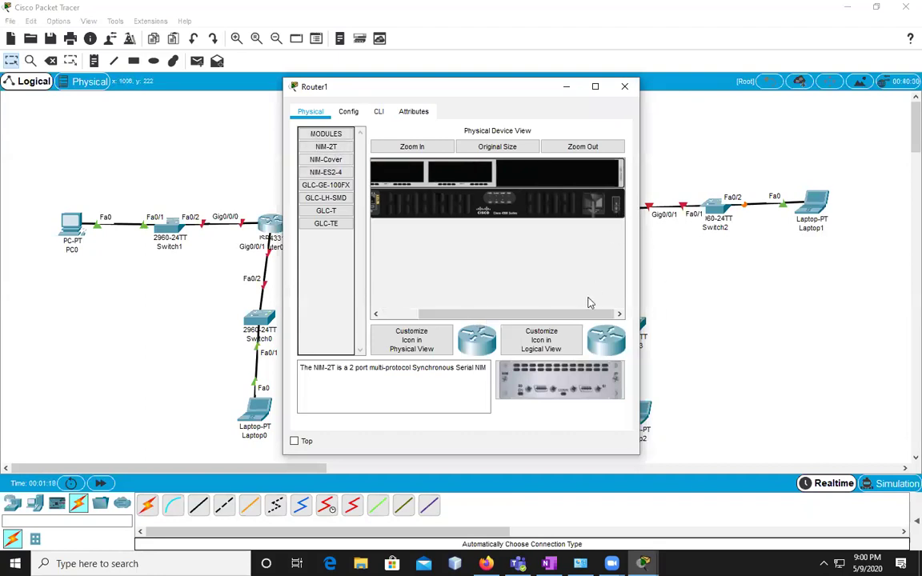
{"action": "left_click_drag", "start_coordinate": [588, 314], "coordinate": [405, 324]}
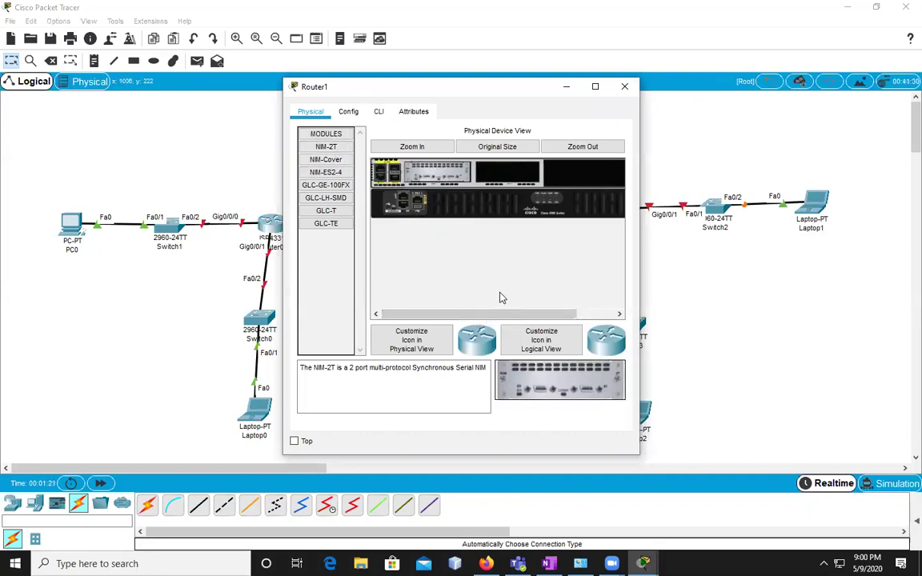
{"action": "left_click_drag", "start_coordinate": [472, 315], "coordinate": [586, 318]}
{"action": "left_click_drag", "start_coordinate": [561, 380], "coordinate": [461, 172]}
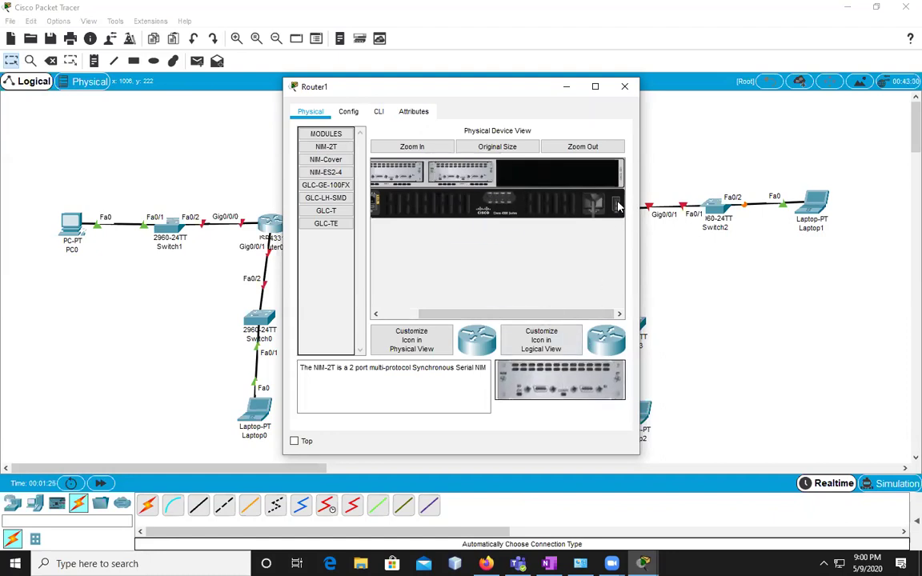
{"action": "left_click", "coordinate": [624, 86]}
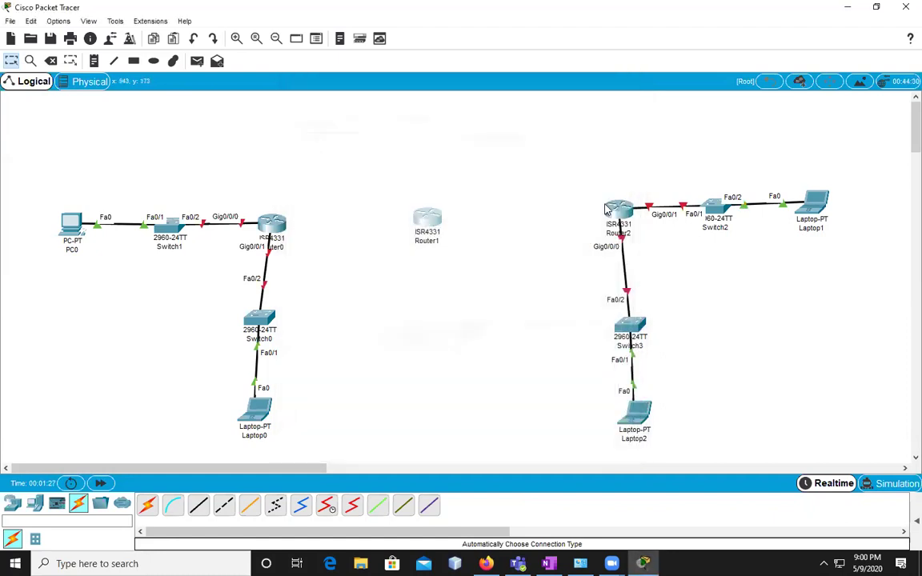
Install NIM-2T serial modules in both free slots of Router2.
{"action": "left_click", "coordinate": [610, 210]}
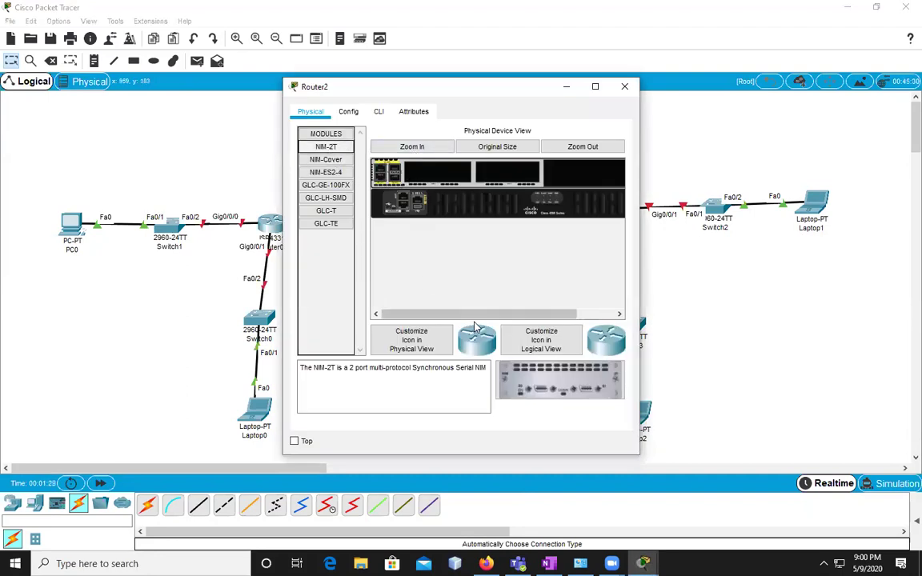
{"action": "scroll", "coordinate": [592, 248], "scroll_direction": "right", "scroll_amount": 2}
{"action": "left_click_drag", "start_coordinate": [584, 370], "coordinate": [398, 174]}
{"action": "left_click_drag", "start_coordinate": [532, 393], "coordinate": [463, 176]}
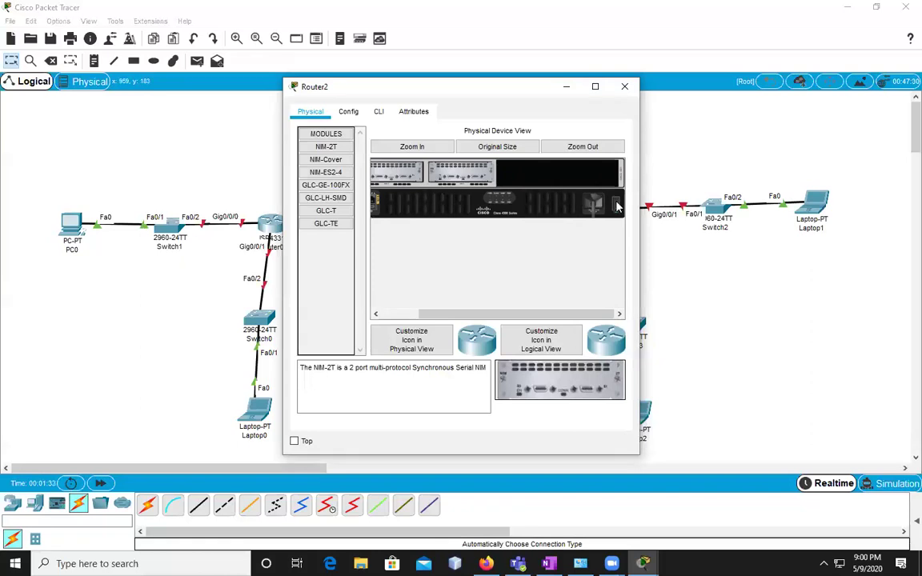
{"action": "left_click", "coordinate": [624, 87]}
Connect Router0 Serial0/1/0 to Router1 Serial0/1/1 with a Serial DCE cable.
{"action": "left_click", "coordinate": [326, 505]}
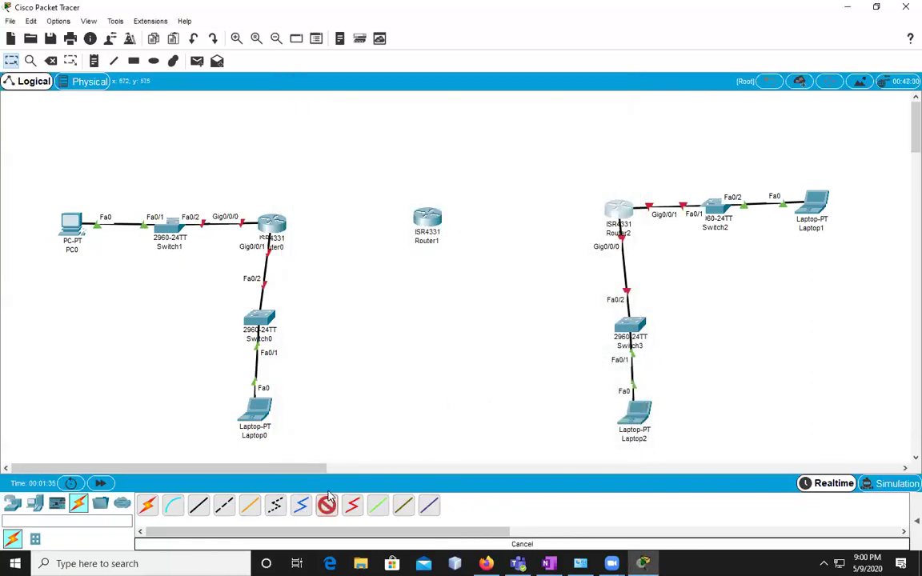
{"action": "left_click", "coordinate": [277, 218]}
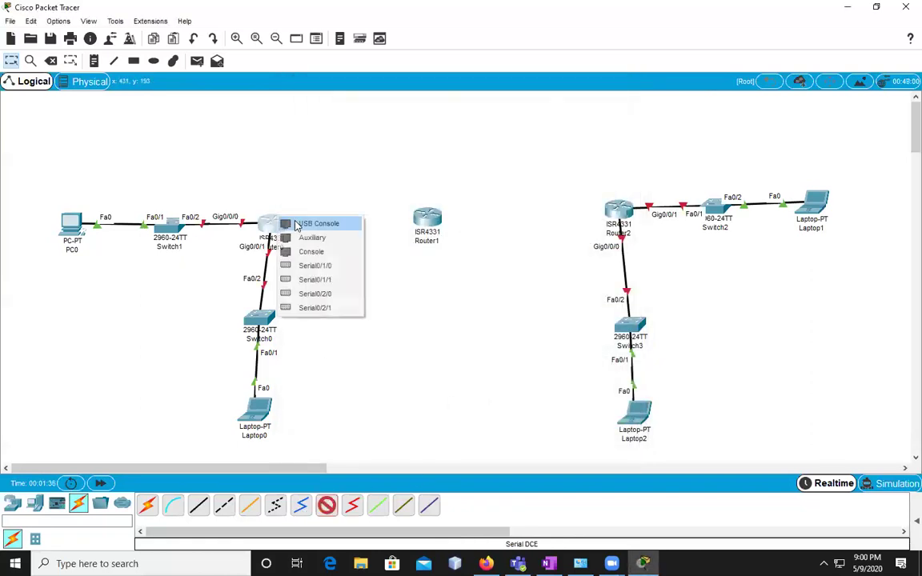
{"action": "left_click", "coordinate": [329, 265]}
{"action": "left_click", "coordinate": [424, 218]}
{"action": "left_click", "coordinate": [452, 310]}
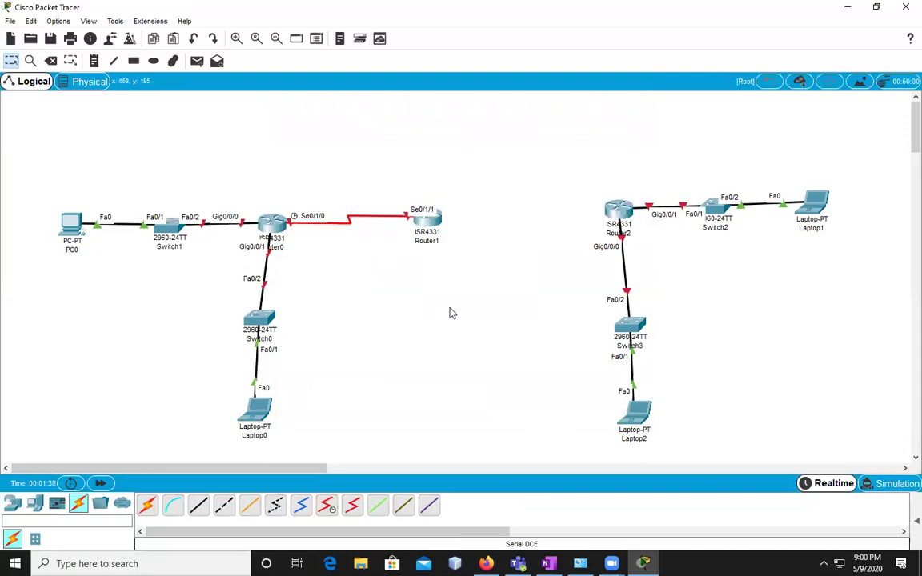
Connect Router1 Serial0/2/0 to Router2 Serial0/2/1 with a Serial DCE cable.
{"action": "left_click", "coordinate": [433, 218]}
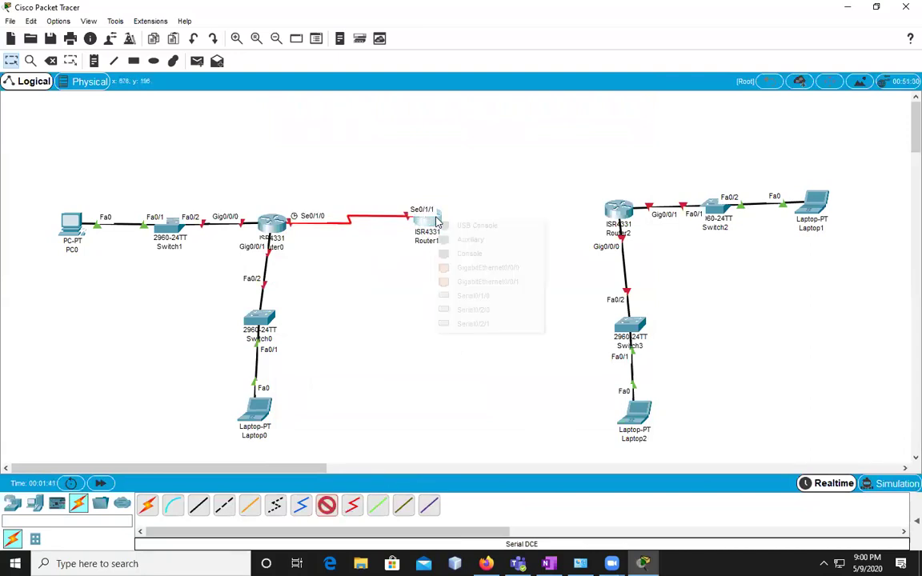
{"action": "left_click", "coordinate": [480, 309]}
{"action": "left_click", "coordinate": [614, 211]}
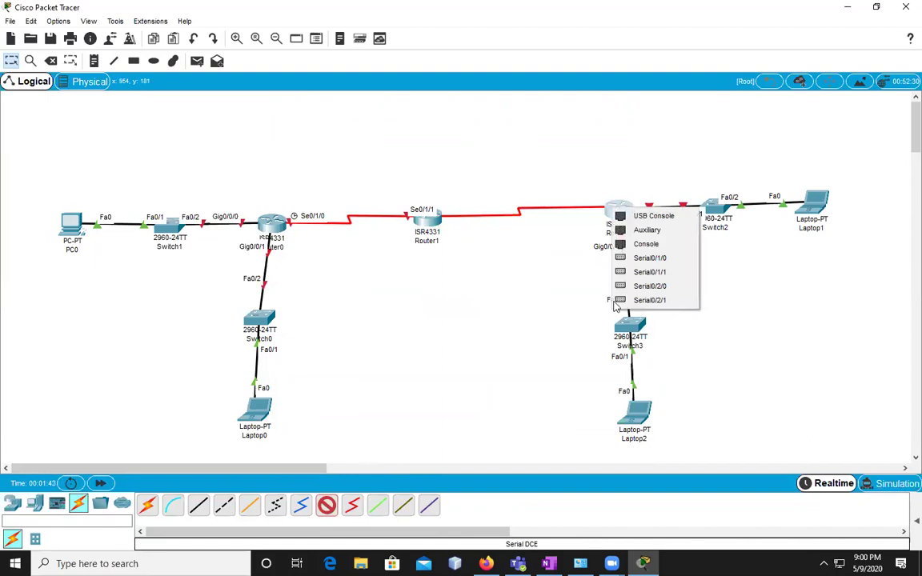
{"action": "left_click", "coordinate": [658, 285]}
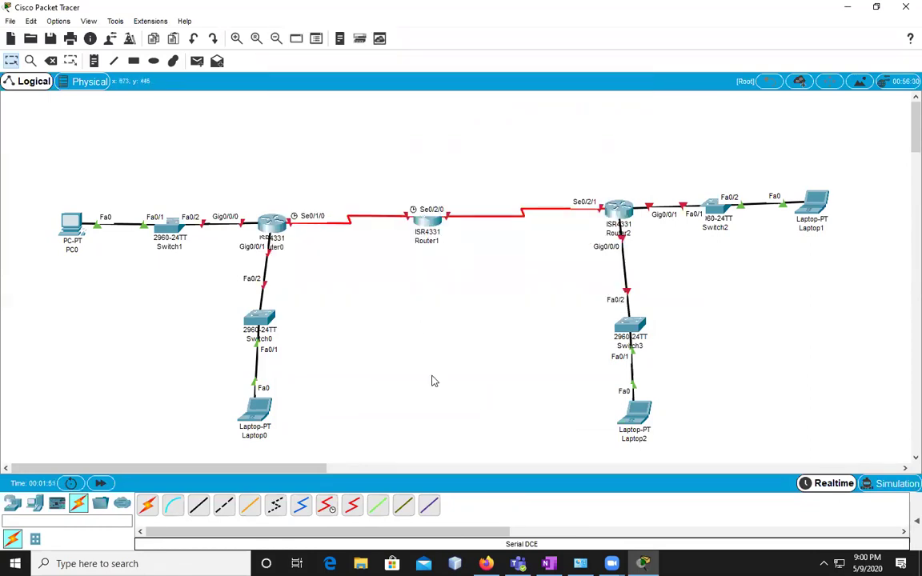
Place a note reading "OSPF MultiArea Network" above the topology in the workspace.
{"action": "left_click", "coordinate": [94, 61]}
{"action": "left_click", "coordinate": [356, 123]}
{"action": "type", "text": "OSPF"}
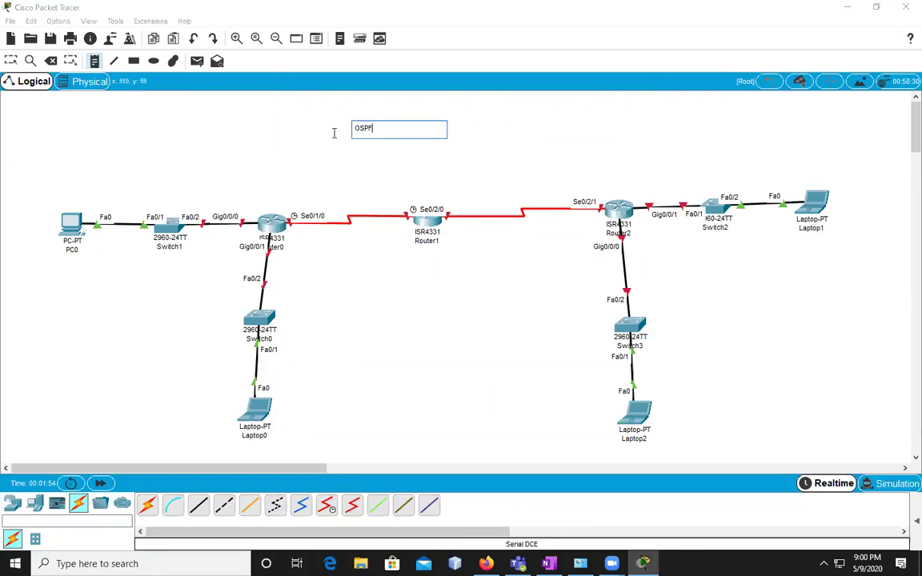
{"action": "type", "text": " MultiArea Network"}
{"action": "key", "text": "Return"}
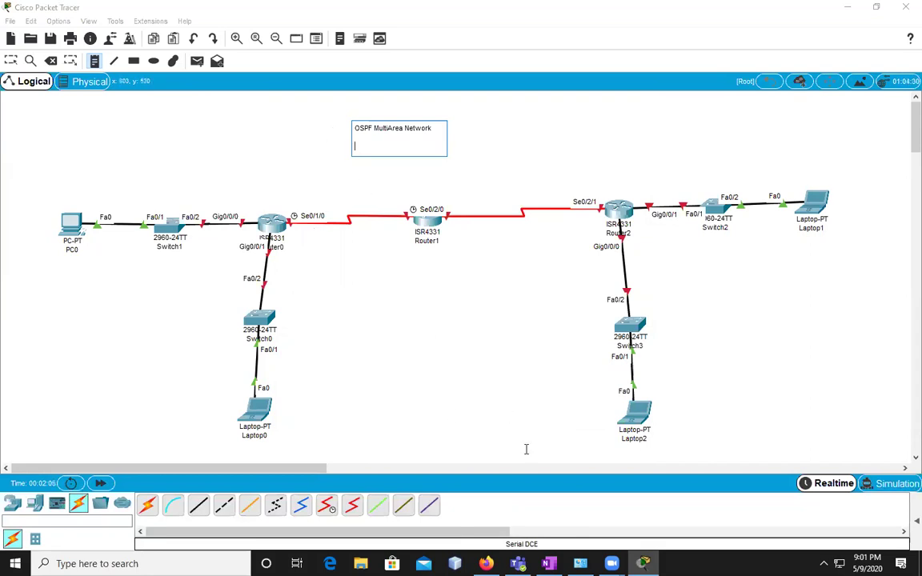
Switch to the OSPF page in OneNote and add the line "Network 172.16.0.0 /19" below the topology sketch.
{"action": "left_click", "coordinate": [485, 564]}
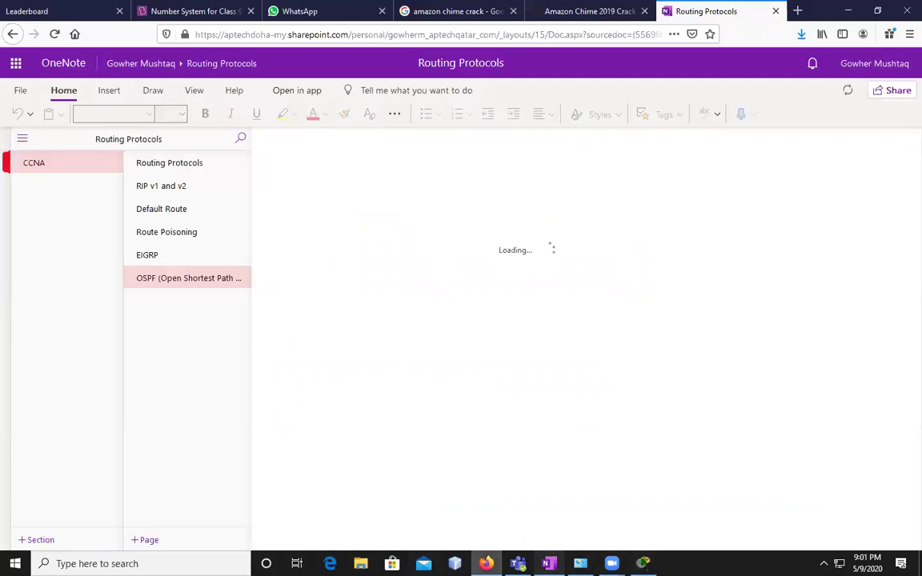
{"action": "key", "text": "alt+Tab"}
{"action": "scroll", "coordinate": [280, 472], "scroll_direction": "down", "scroll_amount": 1}
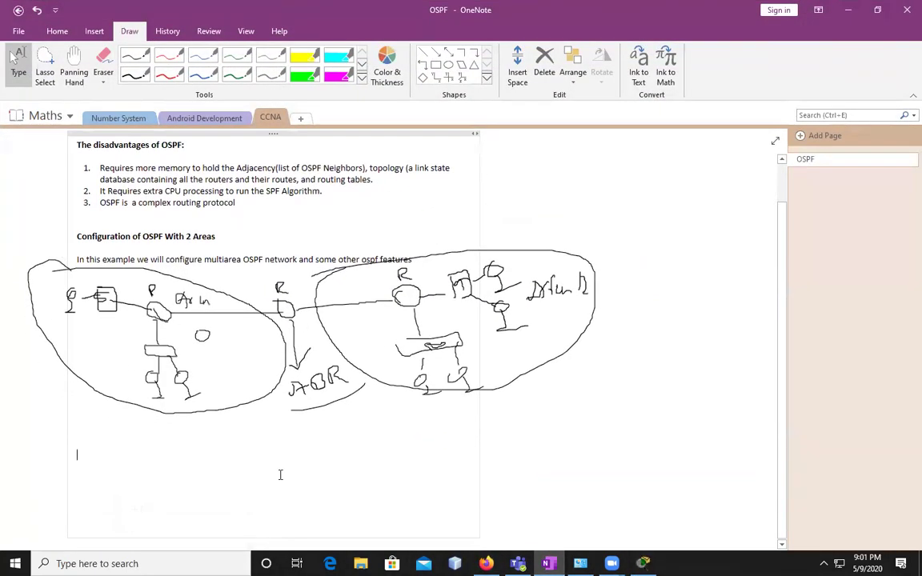
{"action": "left_click", "coordinate": [79, 453]}
{"action": "type", "text": "Now"}
{"action": "key", "text": "BackSpace"}
{"action": "key", "text": "BackSpace"}
{"action": "type", "text": "te"}
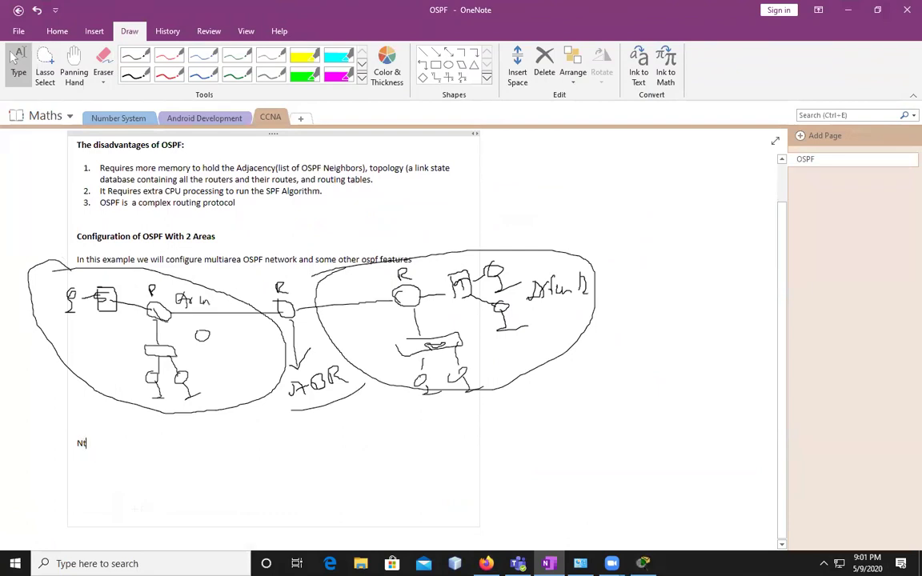
{"action": "key", "text": "BackSpace"}
{"action": "type", "text": "etwork"}
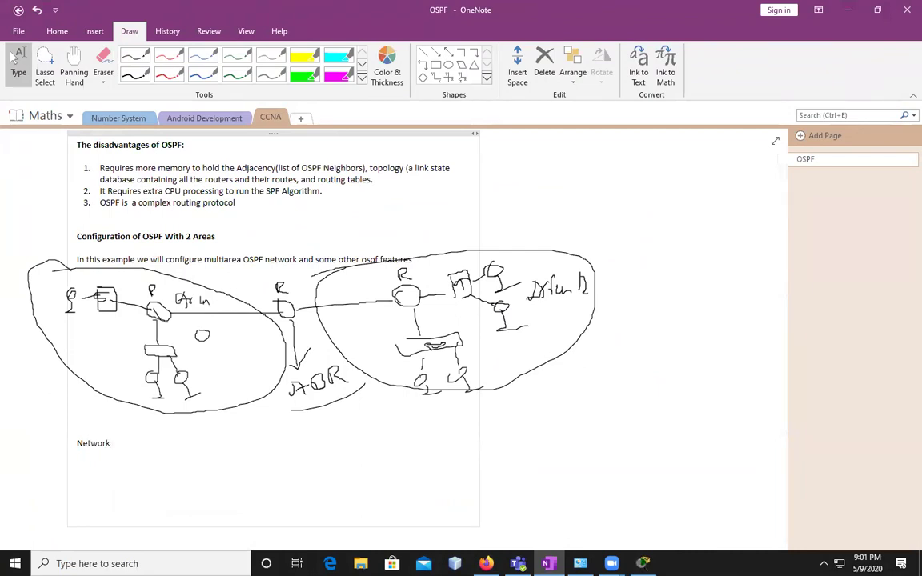
{"action": "key", "text": "Return"}
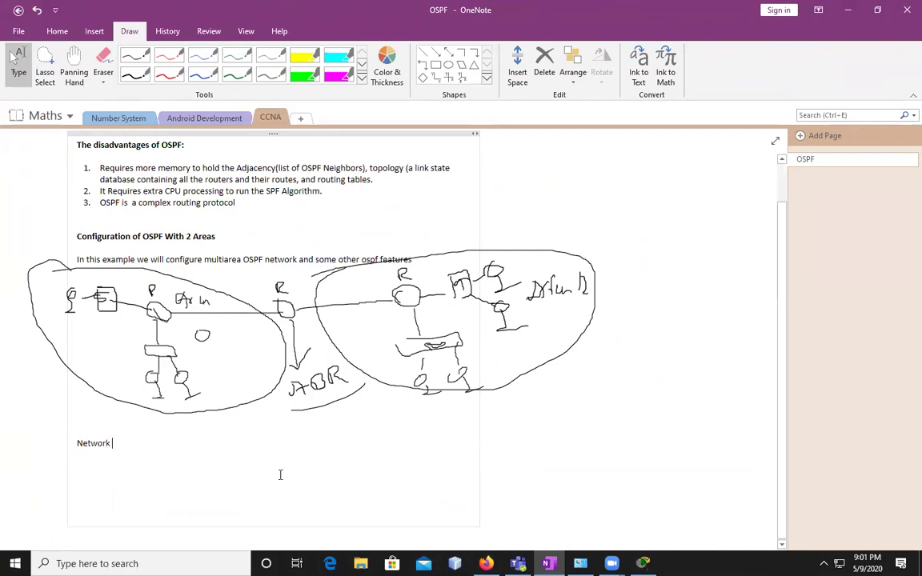
{"action": "type", "text": "172.16.0.0 /"}
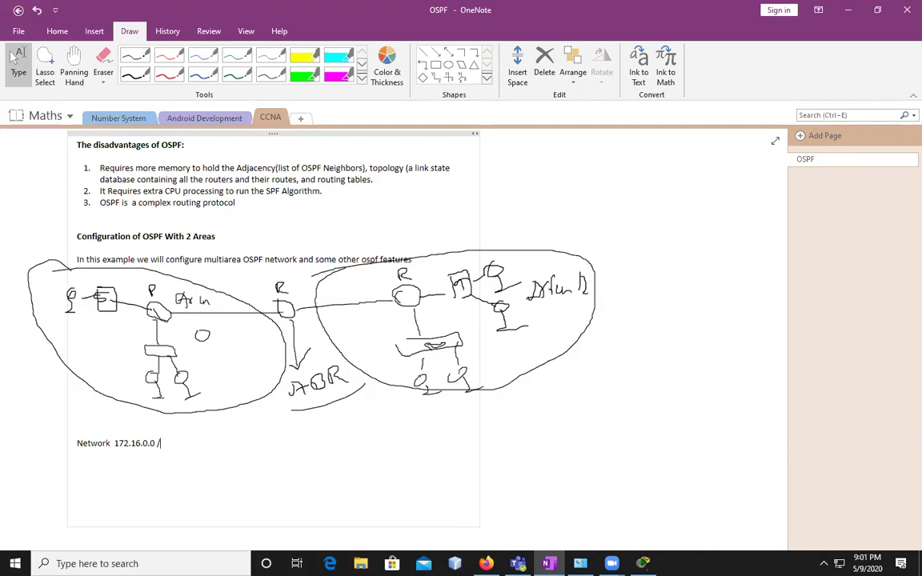
{"action": "type", "text": "19"}
{"action": "key", "text": "Return"}
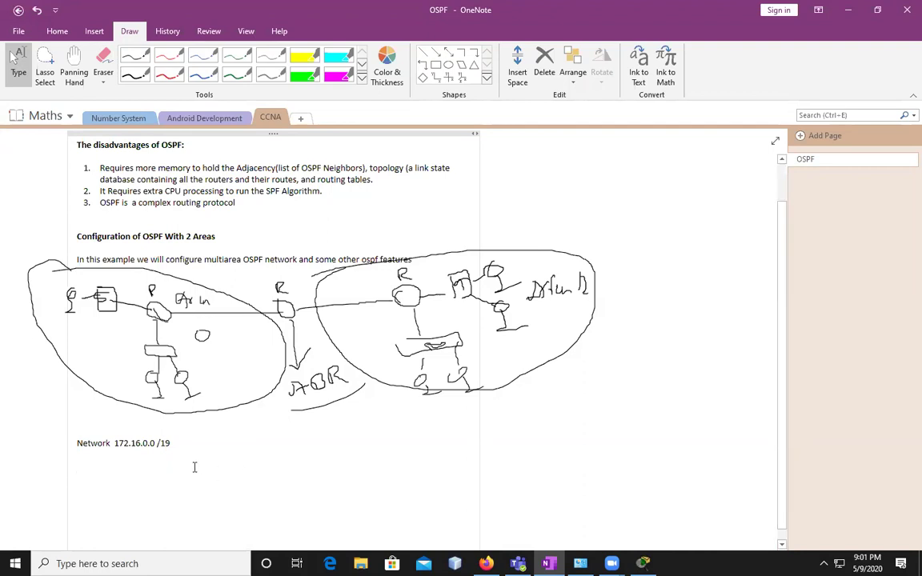
Add a "Subnet" heading with the line "172.16.111 00000. 00000000" beneath it.
{"action": "type", "text": "subnet"}
{"action": "key", "text": "Return"}
{"action": "type", "text": "172.16"}
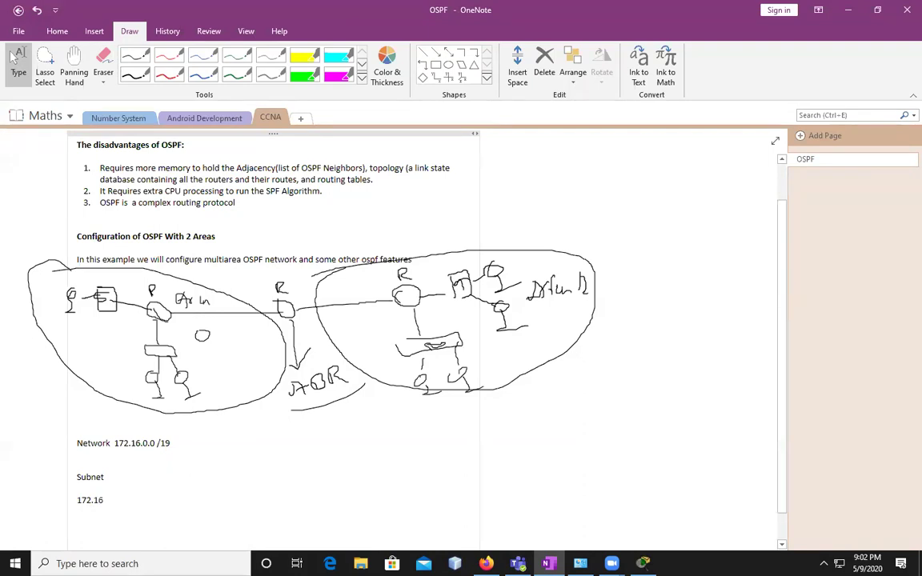
{"action": "type", "text": ".111"}
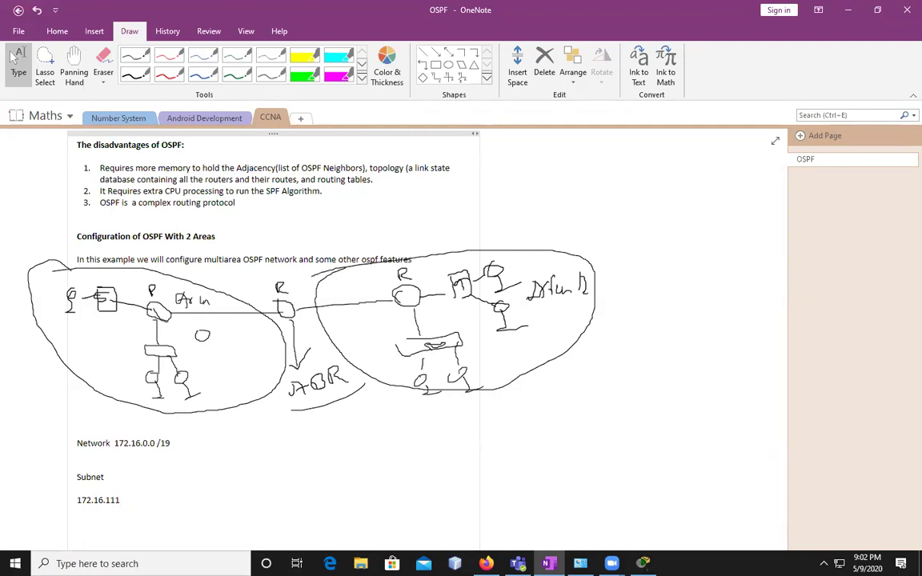
{"action": "type", "text": ".000000. 00000000"}
{"action": "scroll", "coordinate": [194, 467], "scroll_direction": "down", "scroll_amount": 1}
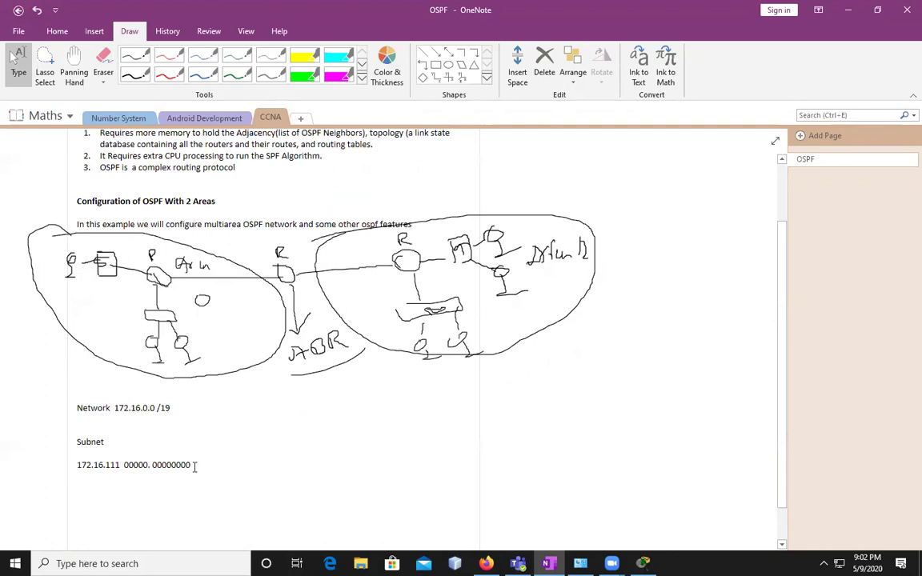
Write the subnet mask "255.255.224. 0" on a new line below the binary address.
{"action": "left_click", "coordinate": [105, 476]}
{"action": "type", "text": "255.255."}
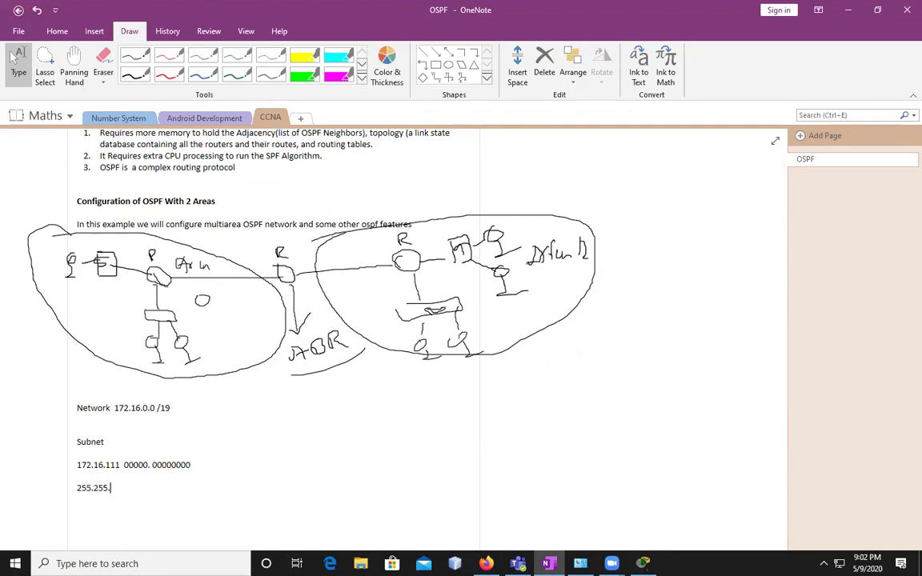
{"action": "left_click", "coordinate": [118, 464]}
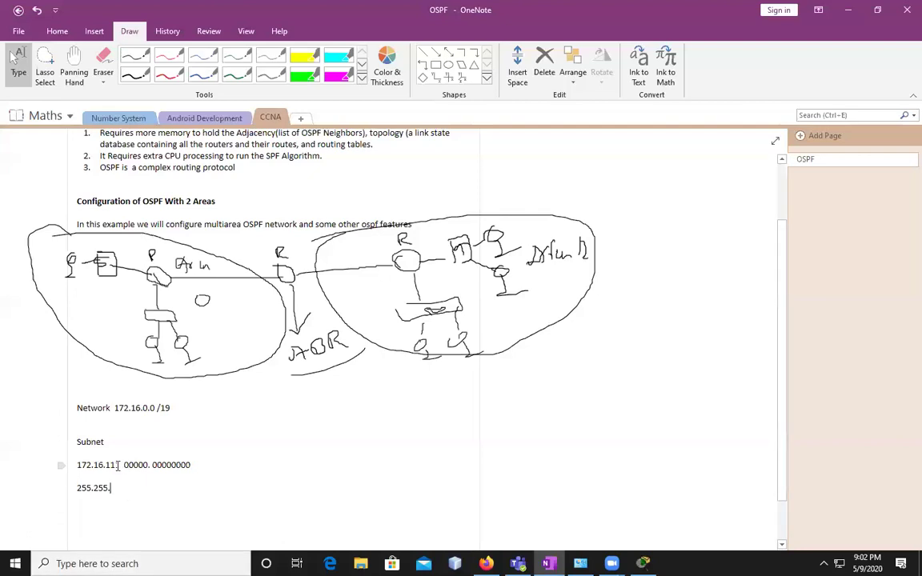
{"action": "left_click_drag", "start_coordinate": [118, 464], "coordinate": [104, 465]}
{"action": "type", "text": "224. 0"}
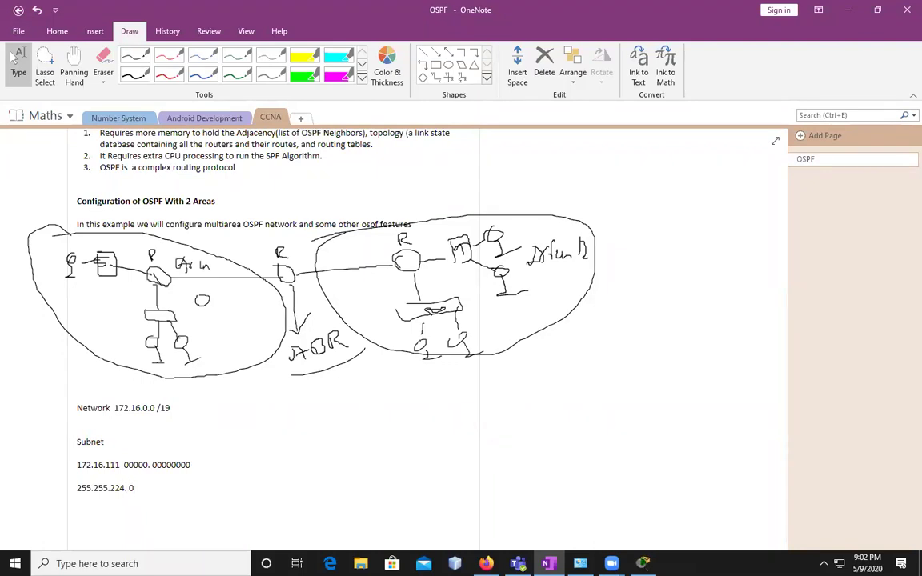
{"action": "key", "text": "Return"}
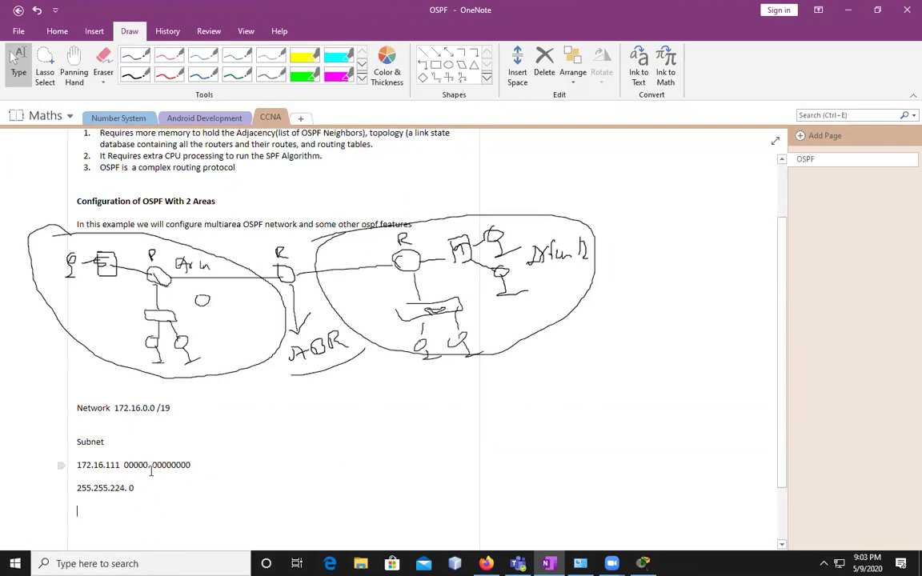
Draw a red vertical pen line between 111 and the zeros of the binary subnet line.
{"action": "scroll", "coordinate": [107, 487], "scroll_direction": "down", "scroll_amount": 3}
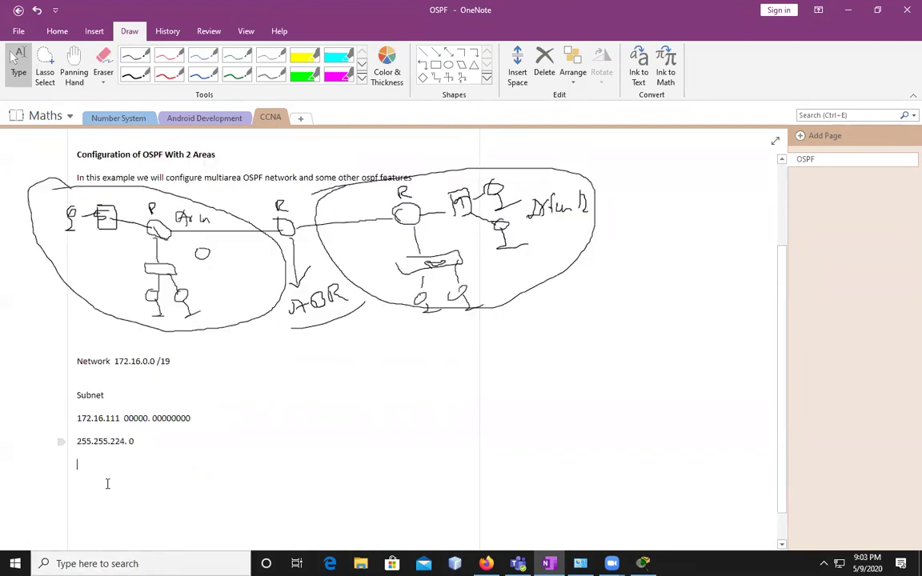
{"action": "scroll", "coordinate": [107, 483], "scroll_direction": "up", "scroll_amount": 2}
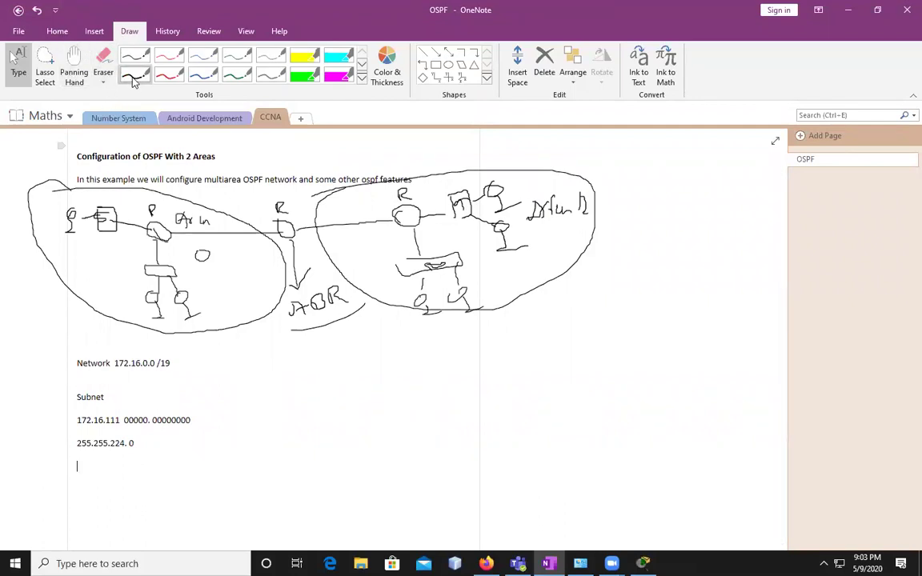
{"action": "left_click", "coordinate": [169, 75]}
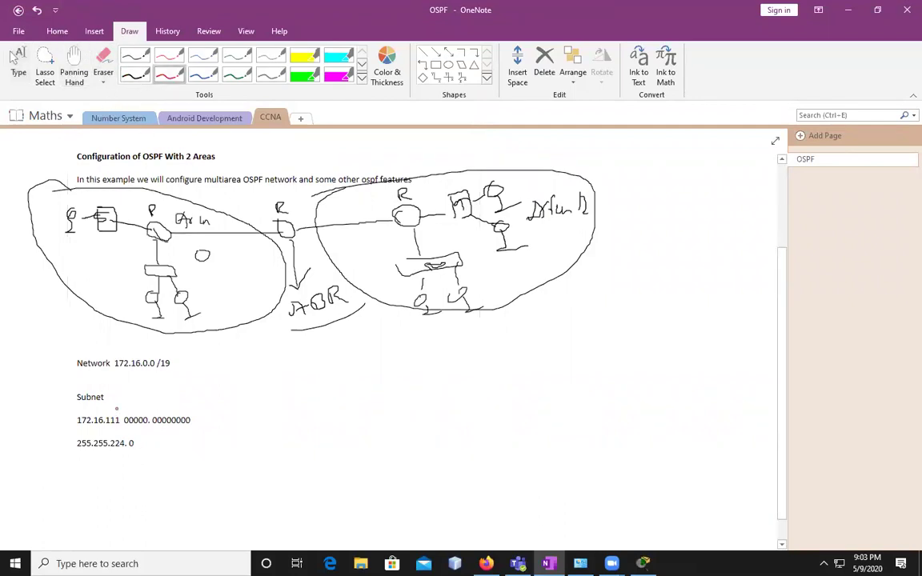
{"action": "left_click_drag", "start_coordinate": [124, 405], "coordinate": [123, 436]}
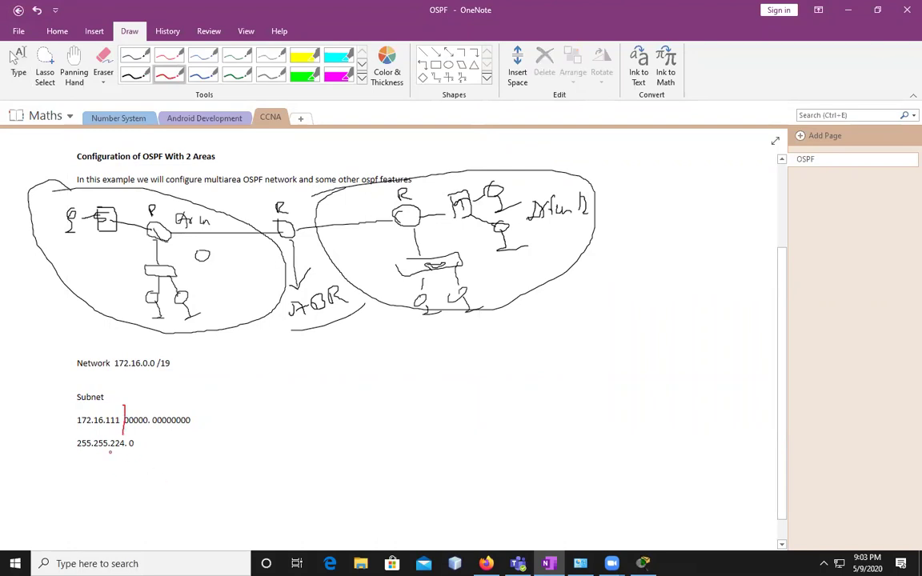
{"action": "left_click", "coordinate": [18, 64]}
Bracket the two groups of zeros in red, labelling them 31 and 255, and mark 32 above the dividing line.
{"action": "mouse_move", "coordinate": [125, 416]}
{"action": "left_mouse_down"}
{"action": "mouse_move", "coordinate": [150, 406]}
{"action": "mouse_move", "coordinate": [150, 417]}
{"action": "left_mouse_up"}
{"action": "left_click_drag", "start_coordinate": [133, 398], "coordinate": [133, 408]}
{"action": "left_click", "coordinate": [127, 399]}
{"action": "mouse_move", "coordinate": [159, 407]}
{"action": "left_mouse_down"}
{"action": "mouse_move", "coordinate": [158, 415]}
{"action": "mouse_move", "coordinate": [192, 406]}
{"action": "mouse_move", "coordinate": [192, 414]}
{"action": "left_mouse_up"}
{"action": "mouse_move", "coordinate": [171, 395]}
{"action": "left_mouse_down"}
{"action": "mouse_move", "coordinate": [191, 399]}
{"action": "mouse_move", "coordinate": [206, 382]}
{"action": "left_mouse_up"}
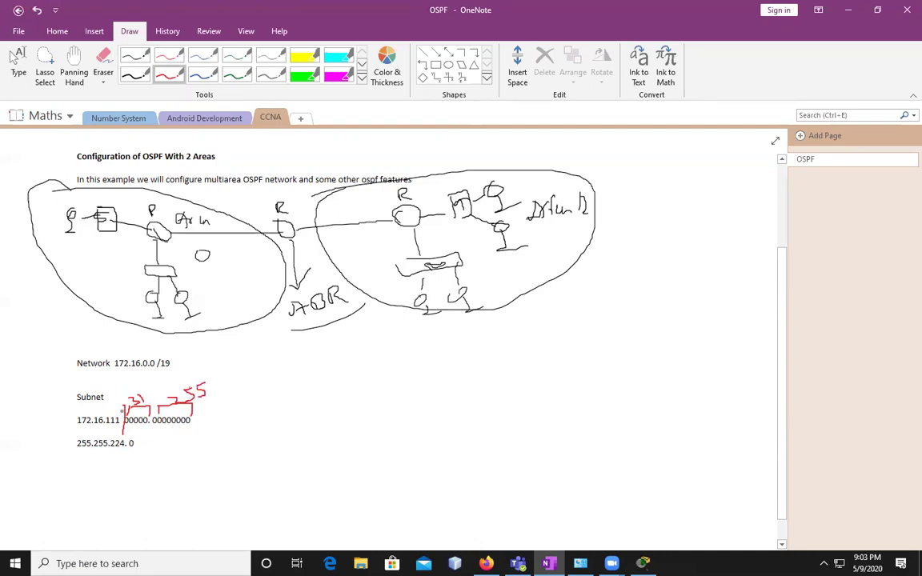
{"action": "mouse_move", "coordinate": [117, 404]}
{"action": "left_mouse_down"}
{"action": "mouse_move", "coordinate": [119, 413]}
{"action": "mouse_move", "coordinate": [120, 392]}
{"action": "mouse_move", "coordinate": [131, 389]}
{"action": "left_mouse_up"}
{"action": "left_click", "coordinate": [18, 64]}
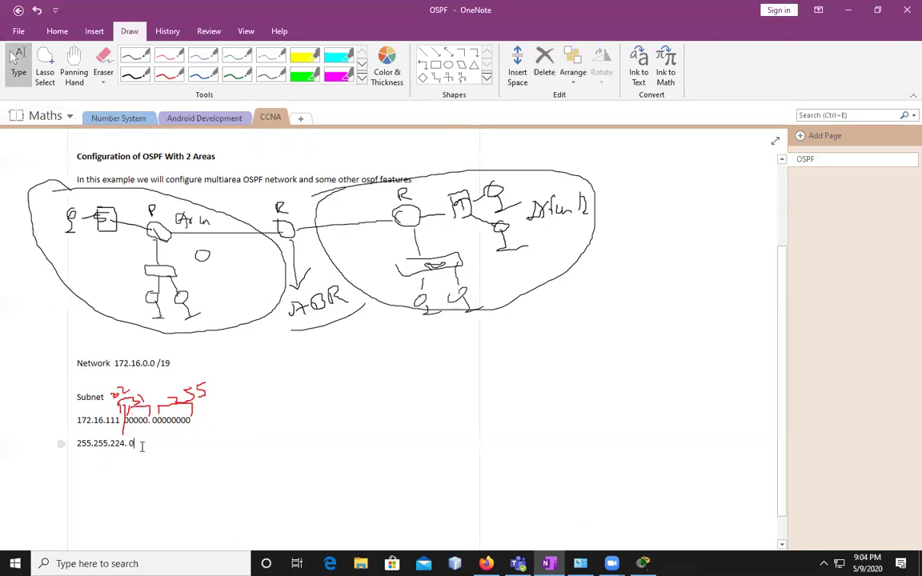
Add a line below the subnet mask with network address 172.16.0.0 and, spaced well apart, broadcast address 172.16.31.255.
{"action": "left_click", "coordinate": [132, 445]}
{"action": "key", "text": "Return"}
{"action": "type", "text": "172.16"}
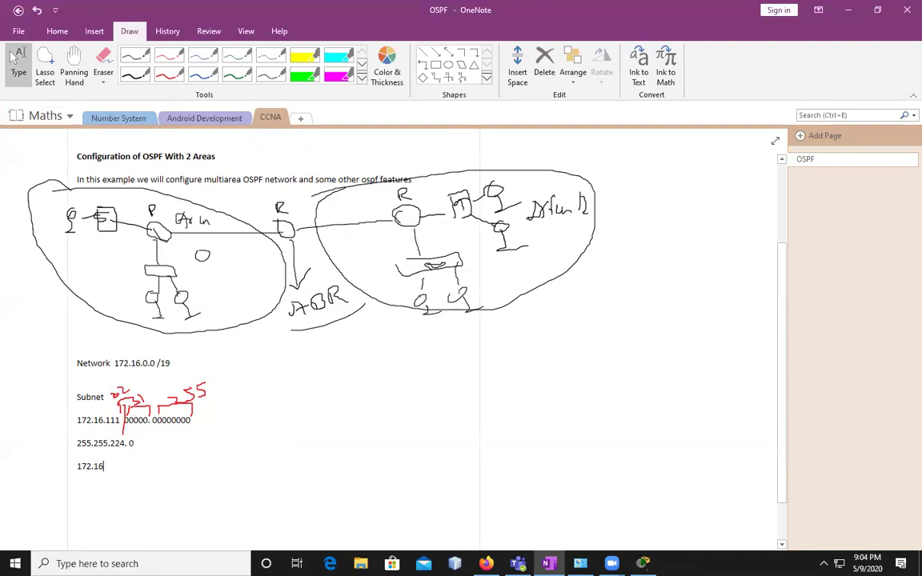
{"action": "type", "text": ".0.0"}
{"action": "key", "text": "Tab"}
{"action": "key", "text": "Tab"}
{"action": "key", "text": "Tab"}
{"action": "key", "text": "Tab"}
{"action": "type", "text": "172.16"}
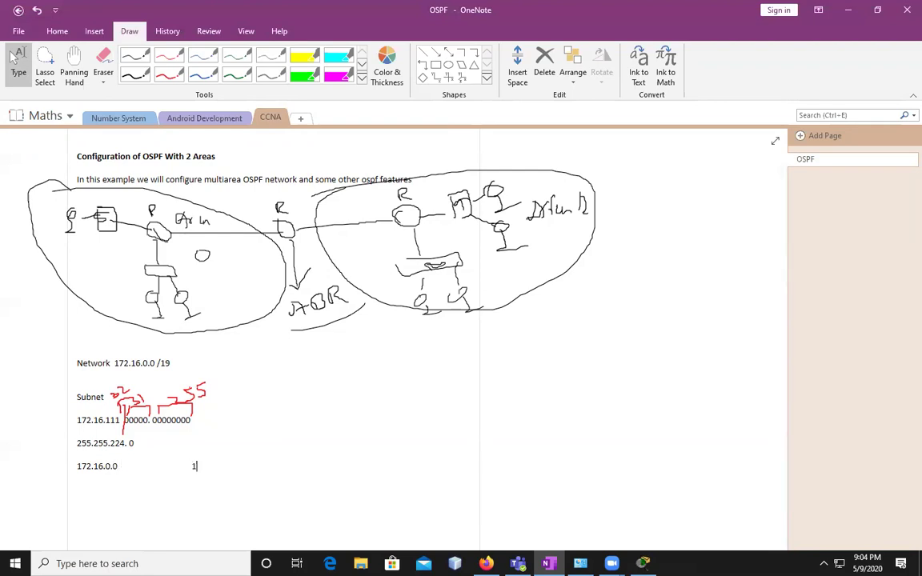
{"action": "type", "text": "."}
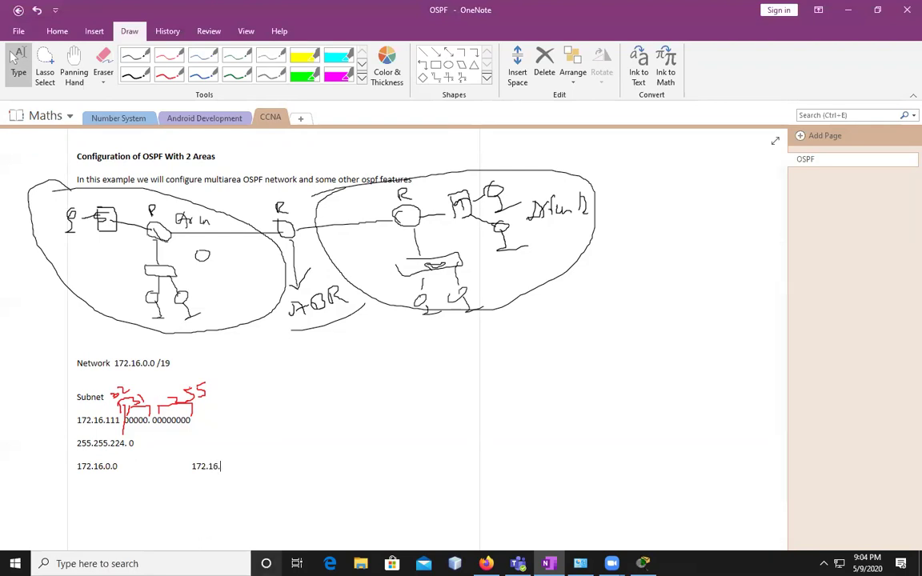
{"action": "type", "text": "3"}
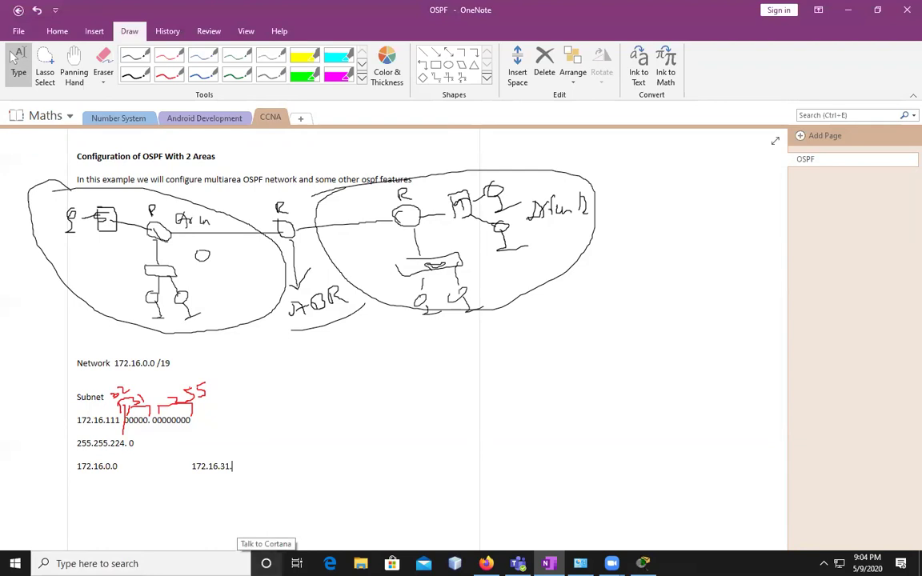
{"action": "type", "text": "1.255"}
Insert the host range 172.16.0.1---172.16.30.254 between the first network and broadcast addresses, and start a new line below the row.
{"action": "key", "text": "Home"}
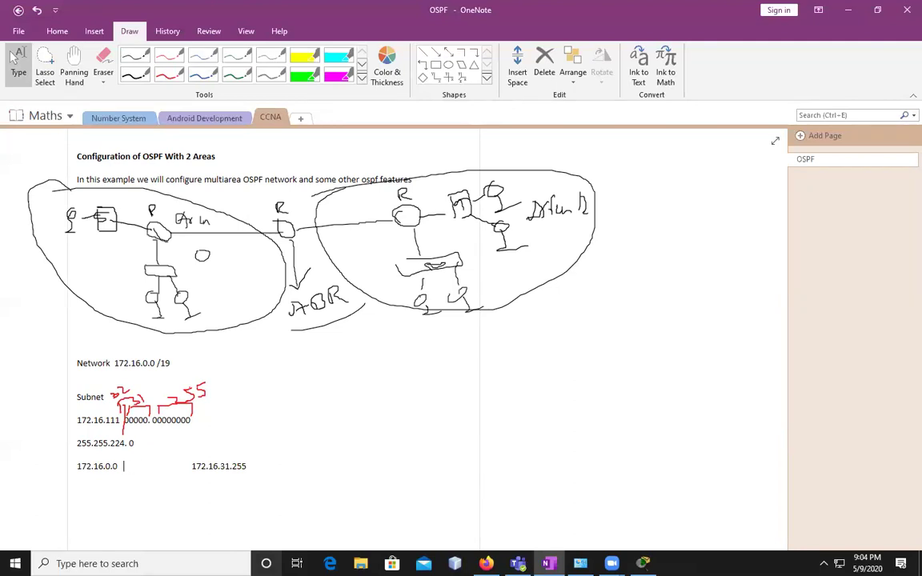
{"action": "type", "text": "172.16.0.1---172.16.  172.16."}
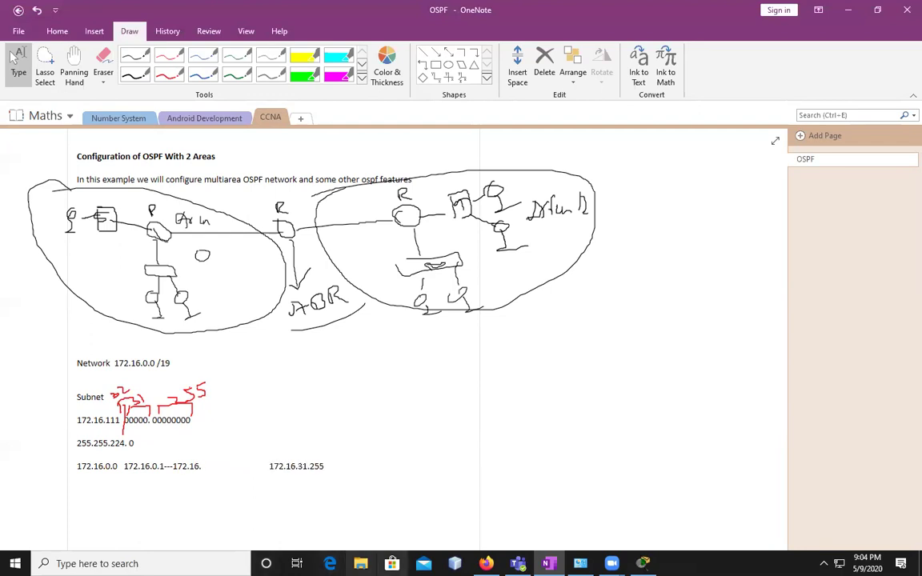
{"action": "double_click", "coordinate": [301, 467]}
{"action": "left_click", "coordinate": [208, 466]}
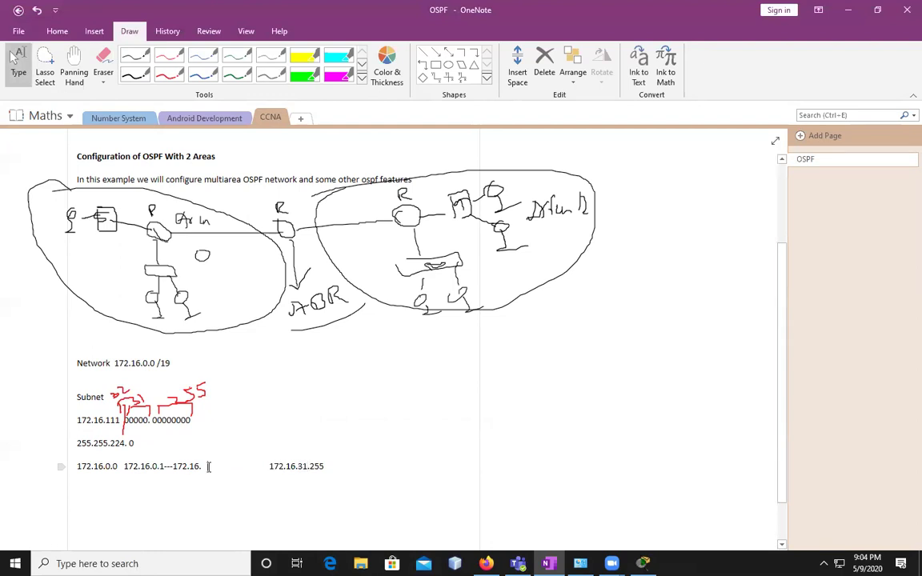
{"action": "key", "text": "Delete"}
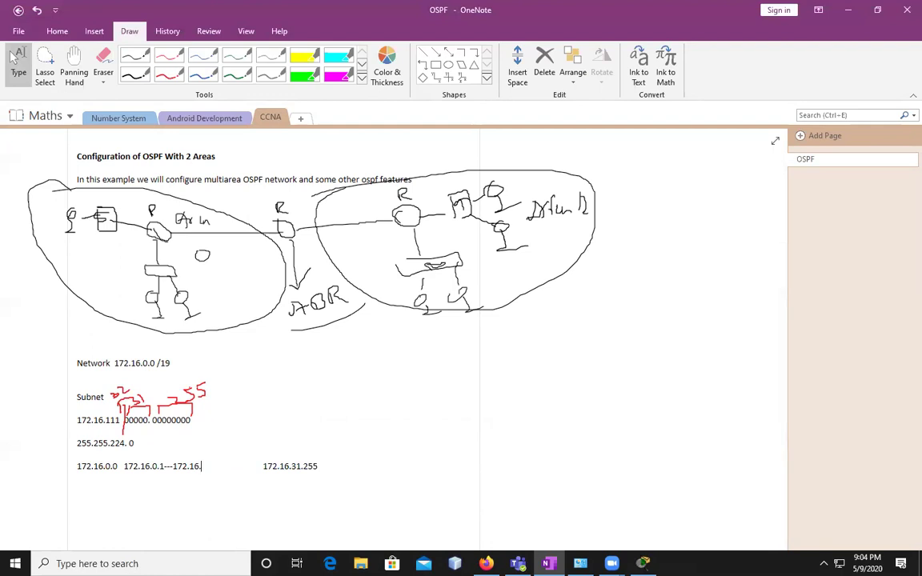
{"action": "type", "text": "30.254"}
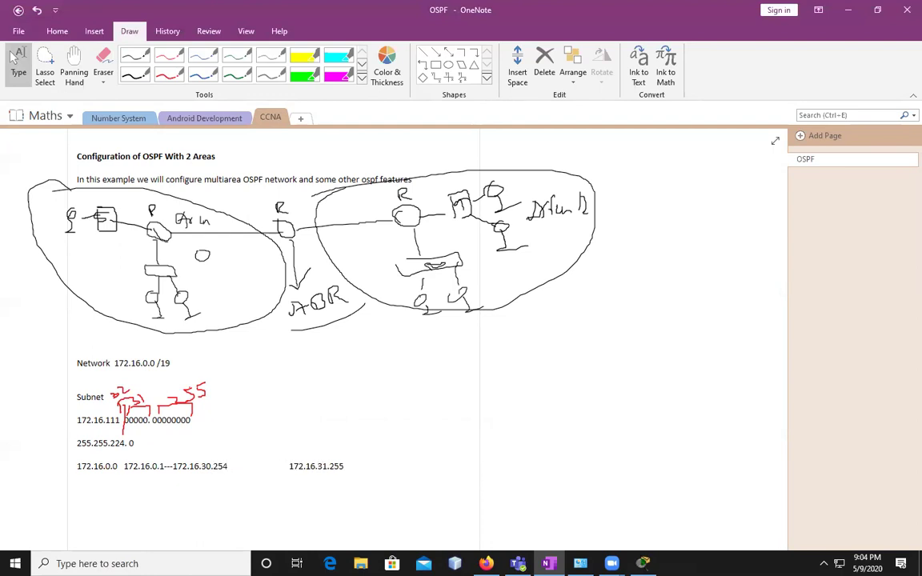
{"action": "left_click", "coordinate": [124, 467]}
{"action": "left_click", "coordinate": [357, 466]}
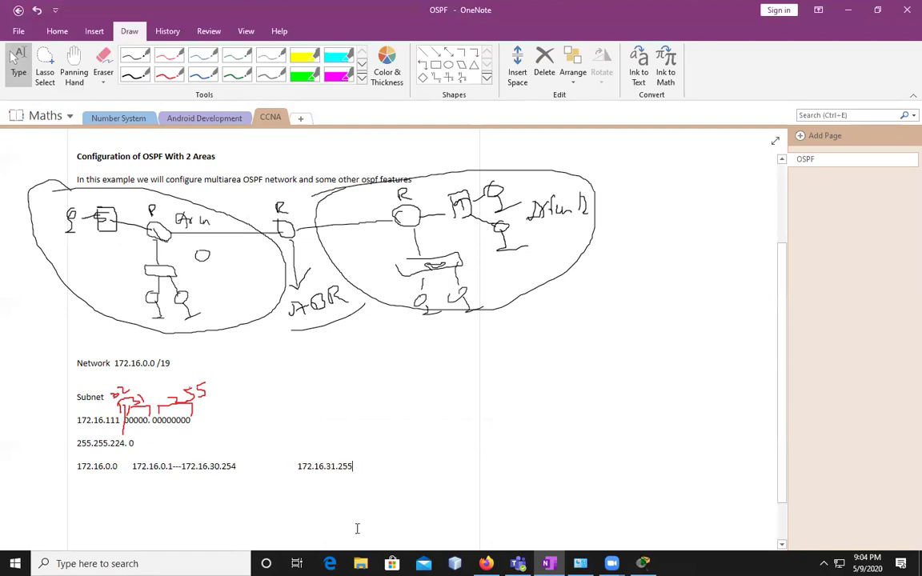
{"action": "key", "text": "Return"}
Correct the end address of the first host range to 172.16.31.254.
{"action": "left_click", "coordinate": [219, 466]}
{"action": "key", "text": "BackSpace"}
{"action": "type", "text": "1"}
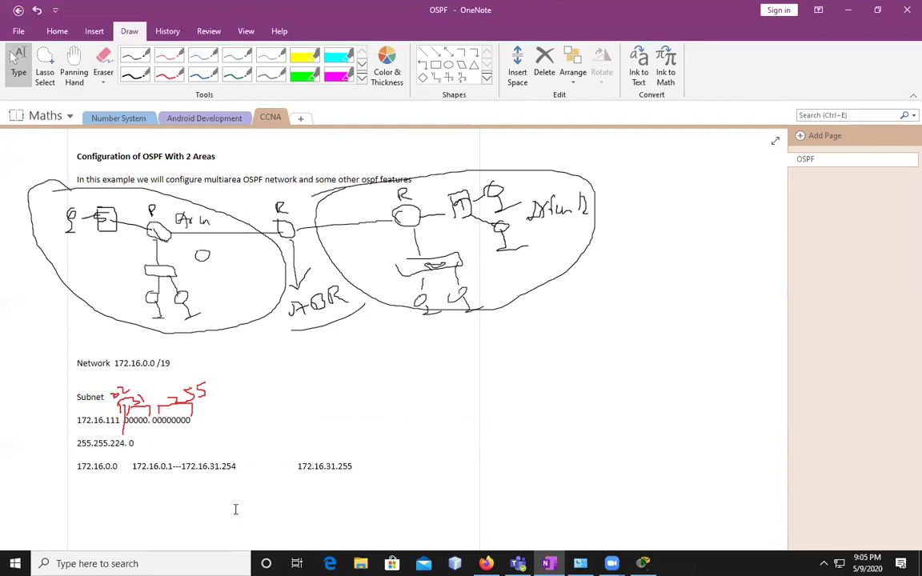
{"action": "double_click", "coordinate": [223, 466]}
Write the second subnet's network address 172.16.32.0 and broadcast address 172.16.63.255, with a +32 note above the network address.
{"action": "left_click", "coordinate": [88, 488]}
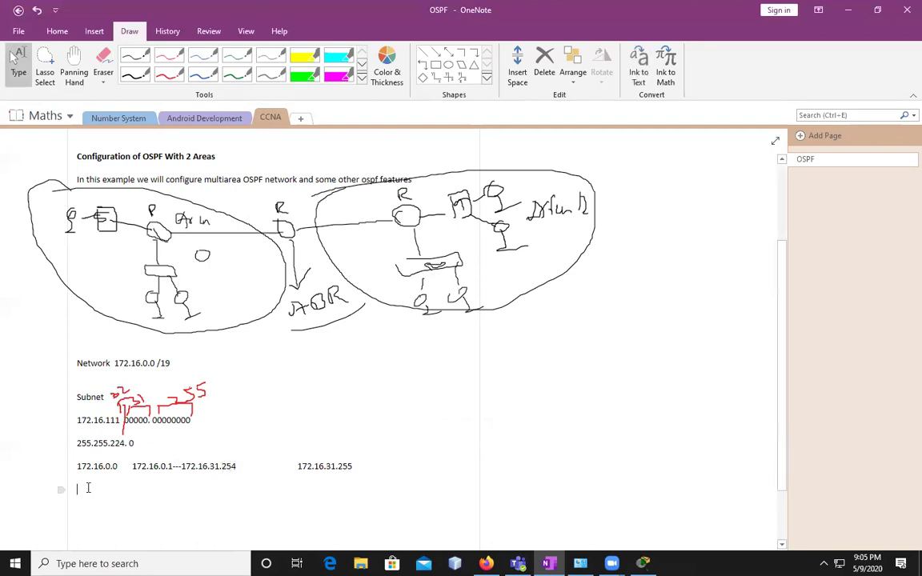
{"action": "type", "text": "172.16."}
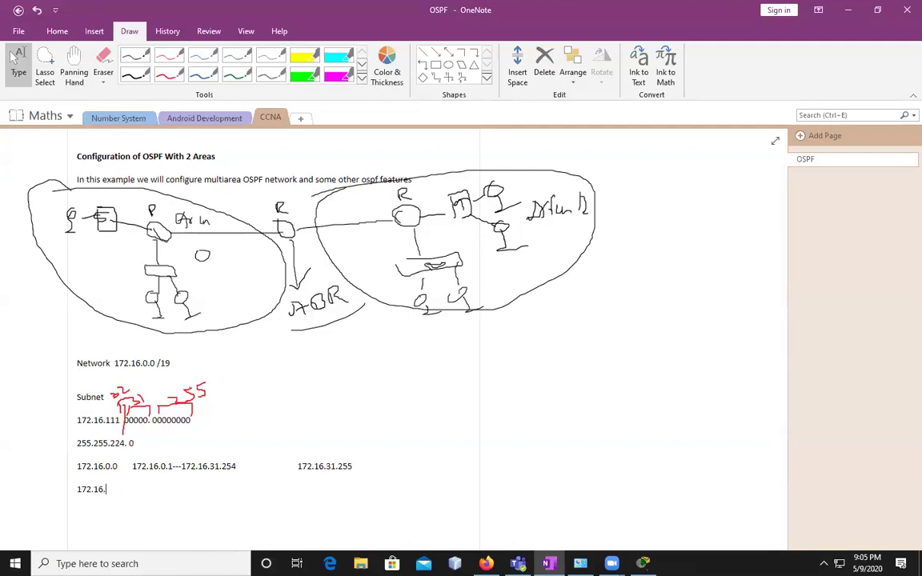
{"action": "double_click", "coordinate": [213, 466]}
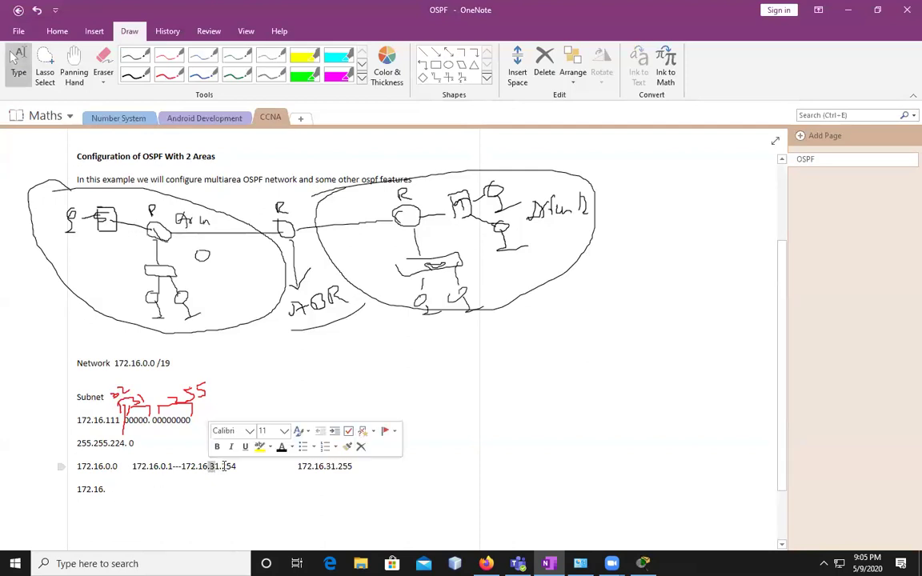
{"action": "double_click", "coordinate": [228, 465]}
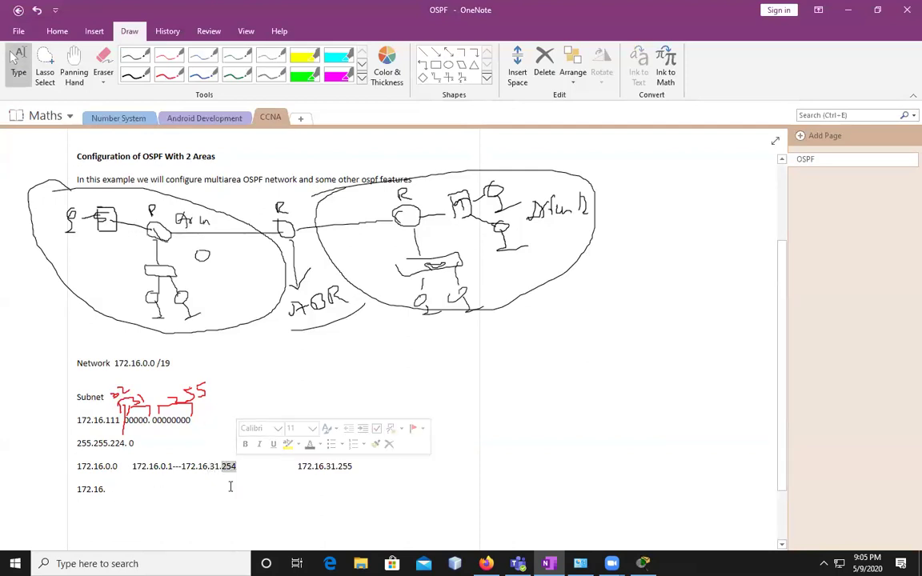
{"action": "left_click", "coordinate": [109, 489]}
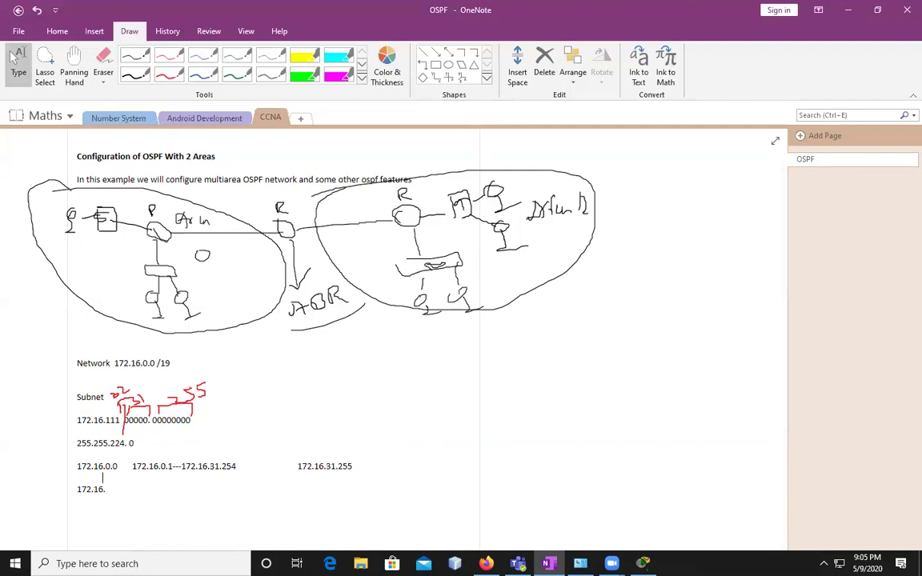
{"action": "type", "text": "32"}
{"action": "type", "text": "32.0"}
{"action": "key", "text": "Tab"}
{"action": "type", "text": "172.16.61"}
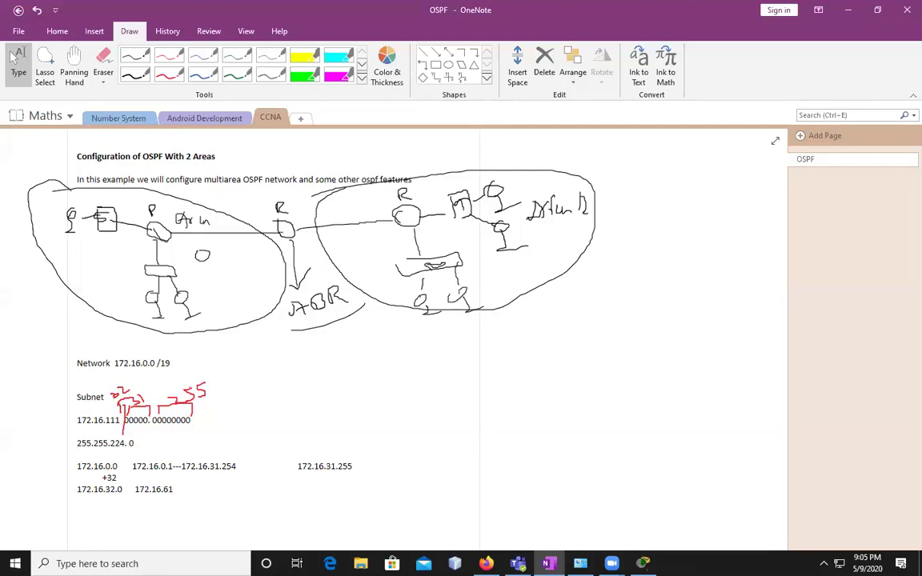
{"action": "key", "text": "BackSpace"}
{"action": "type", "text": "3.255"}
Insert the host range 172.16.32.1 ---172.16.63.254 in the second subnet row and align its broadcast address with the one above.
{"action": "key", "text": "Left"}
{"action": "key", "text": "Left"}
{"action": "key", "text": "Left"}
{"action": "key", "text": "ctrl+Left"}
{"action": "key", "text": "ctrl+Left"}
{"action": "key", "text": "ctrl+Left"}
{"action": "type", "text": "172.16.32.0    172.16."}
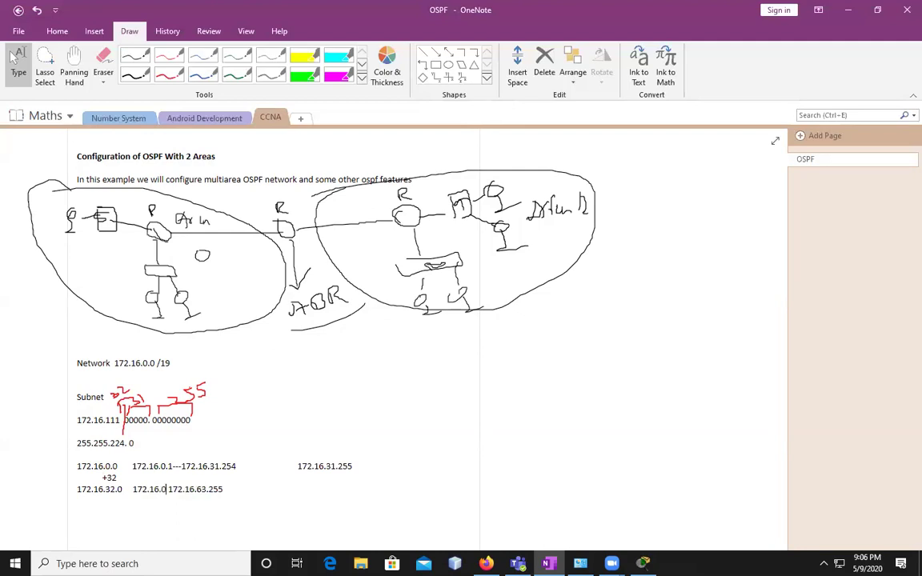
{"action": "type", "text": "32.1 ---172.16.63."}
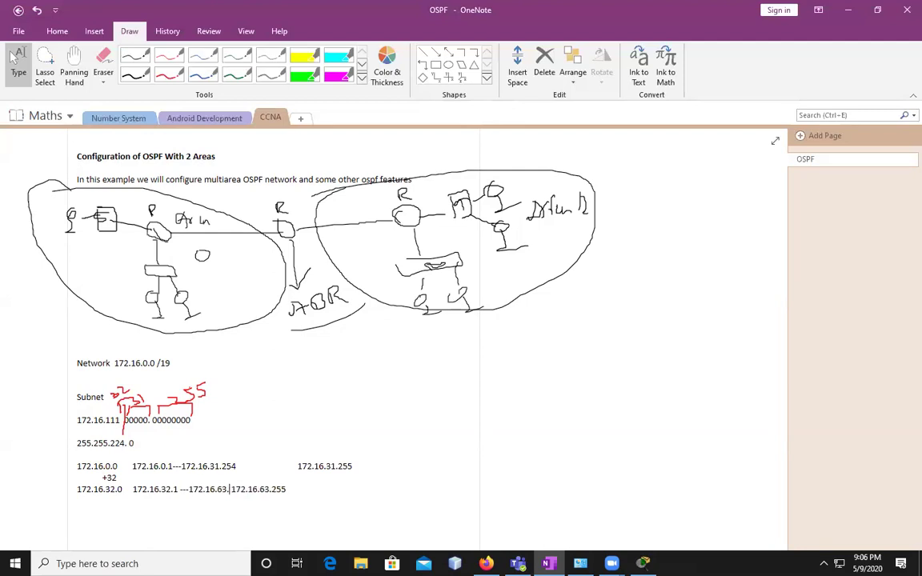
{"action": "type", "text": "254"}
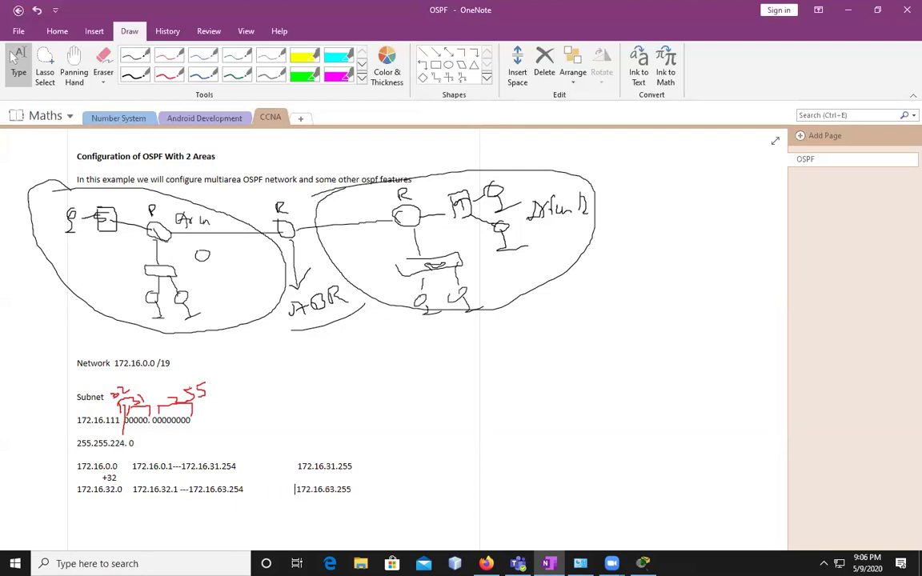
Below the second subnet row, add +32 and the third network address 172.16.64.0.
{"action": "key", "text": "Right"}
{"action": "key", "text": "Right"}
{"action": "key", "text": "Right"}
{"action": "key", "text": "Right"}
{"action": "key", "text": "Right"}
{"action": "key", "text": "Right"}
{"action": "key", "text": "Right"}
{"action": "key", "text": "Right"}
{"action": "key", "text": "Right"}
{"action": "key", "text": "Right"}
{"action": "key", "text": "Right"}
{"action": "key", "text": "Right"}
{"action": "key", "text": "Right"}
{"action": "key", "text": "Return"}
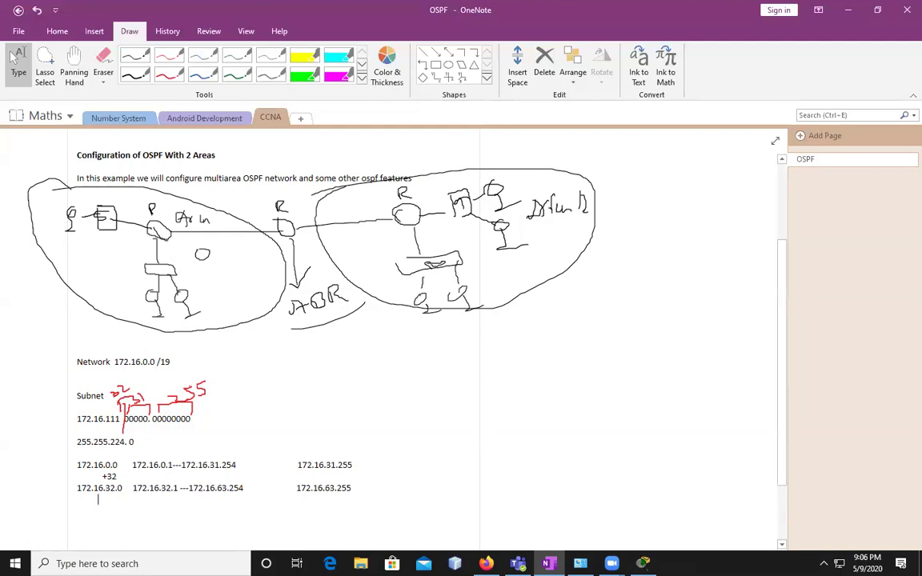
{"action": "type", "text": "+32"}
{"action": "key", "text": "Return"}
{"action": "type", "text": "172.16.64"}
{"action": "type", "text": ".0"}
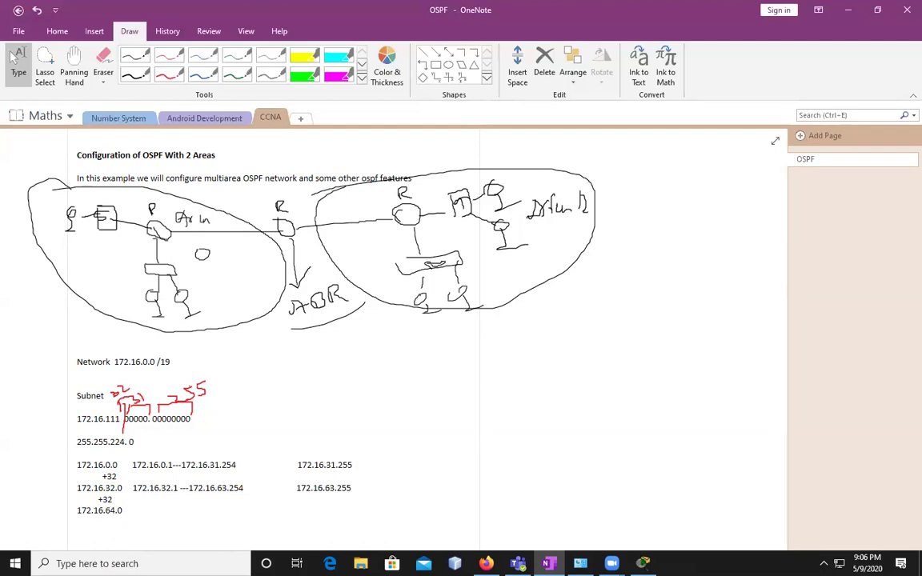
Write the third subnet's broadcast address 172.16.95.255 after its network address.
{"action": "left_click_drag", "start_coordinate": [324, 487], "coordinate": [335, 487]}
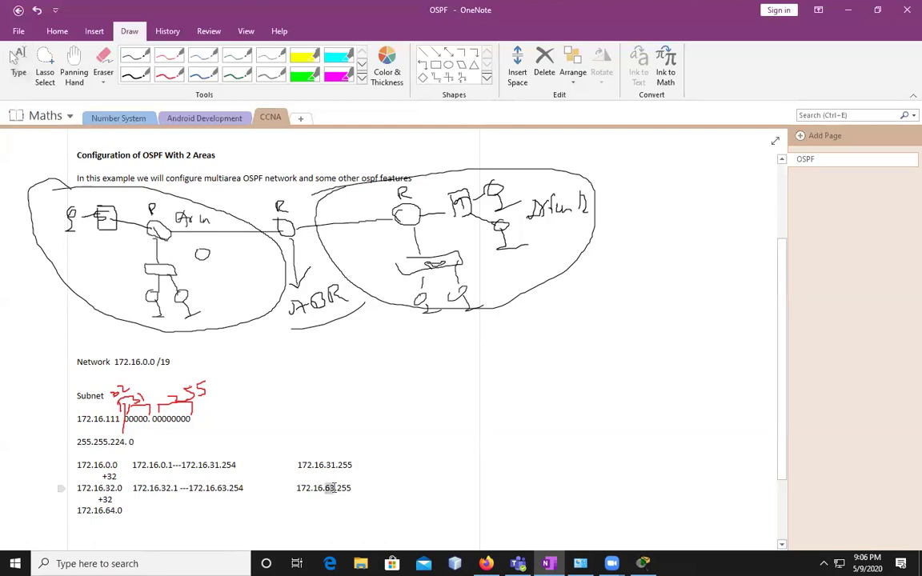
{"action": "left_click", "coordinate": [127, 509]}
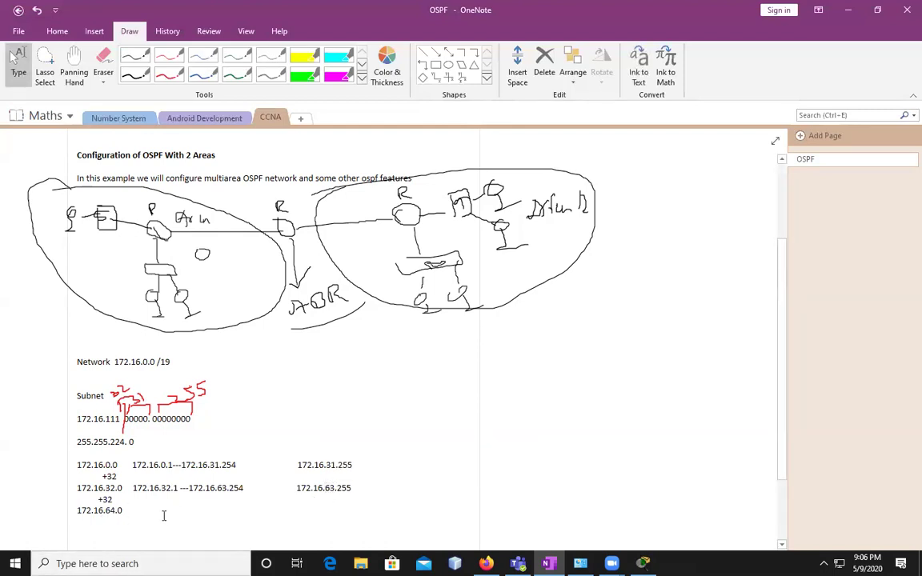
{"action": "type", "text": "172.16."}
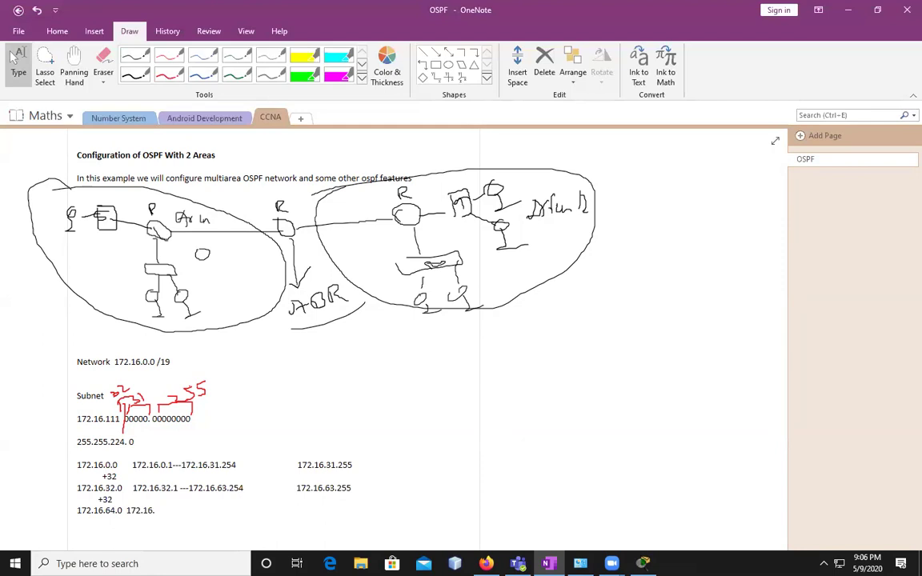
{"action": "left_click_drag", "start_coordinate": [105, 510], "coordinate": [116, 510]}
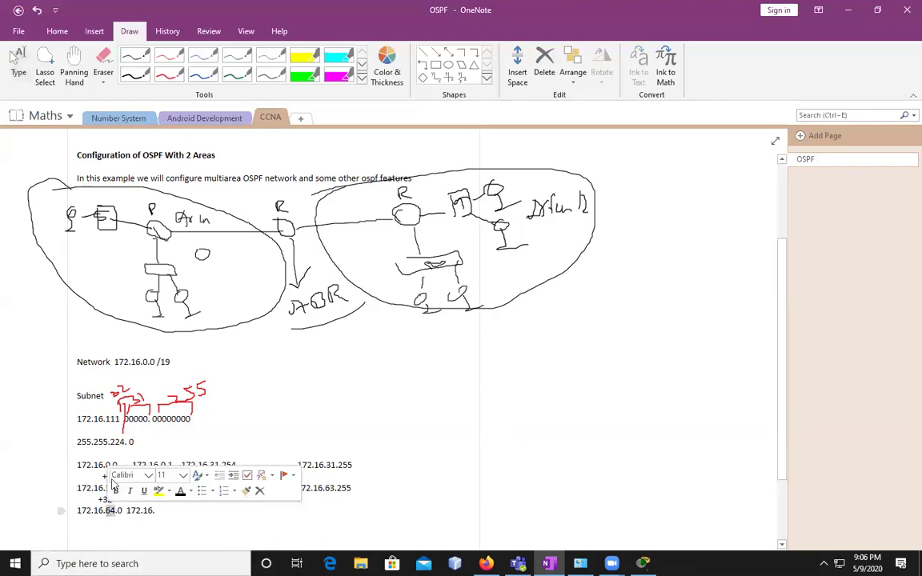
{"action": "left_click", "coordinate": [178, 539]}
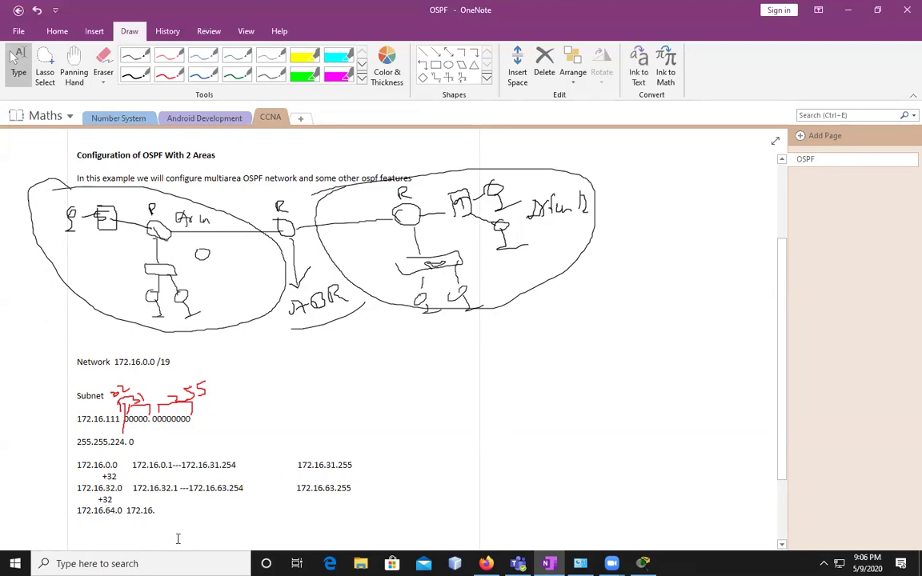
{"action": "type", "text": "95.255"}
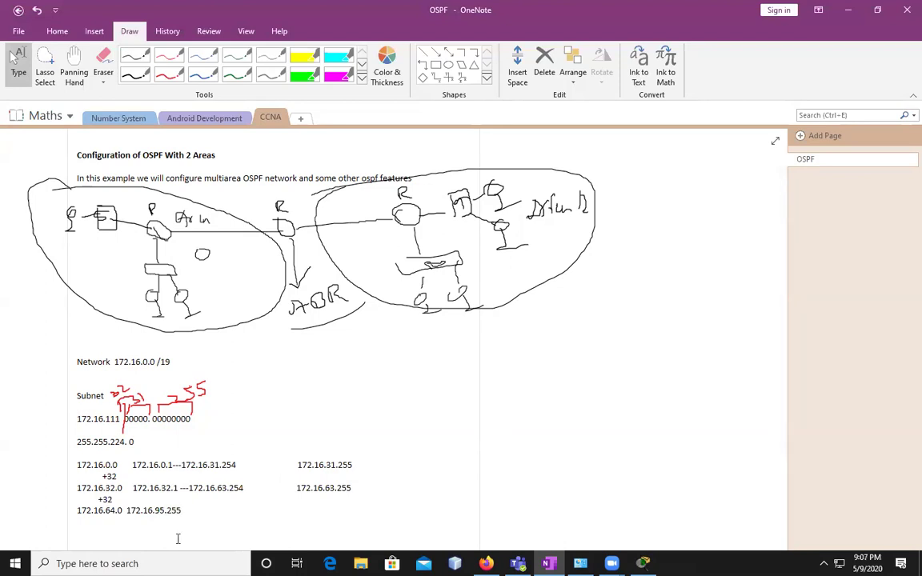
Insert the host range 172.16.64.1----172.16.95.254 between the third subnet's network and broadcast addresses.
{"action": "key", "text": "Left"}
{"action": "key", "text": "Left"}
{"action": "key", "text": "Left"}
{"action": "key", "text": "Left"}
{"action": "key", "text": "Left"}
{"action": "key", "text": "Left"}
{"action": "type", "text": "172.16.64.1----172."}
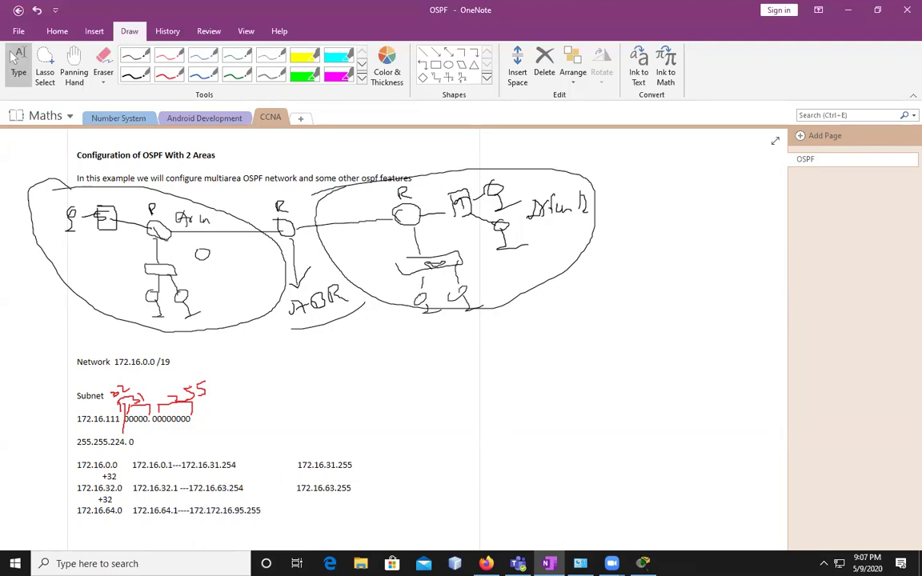
{"action": "type", "text": "16.95.254"}
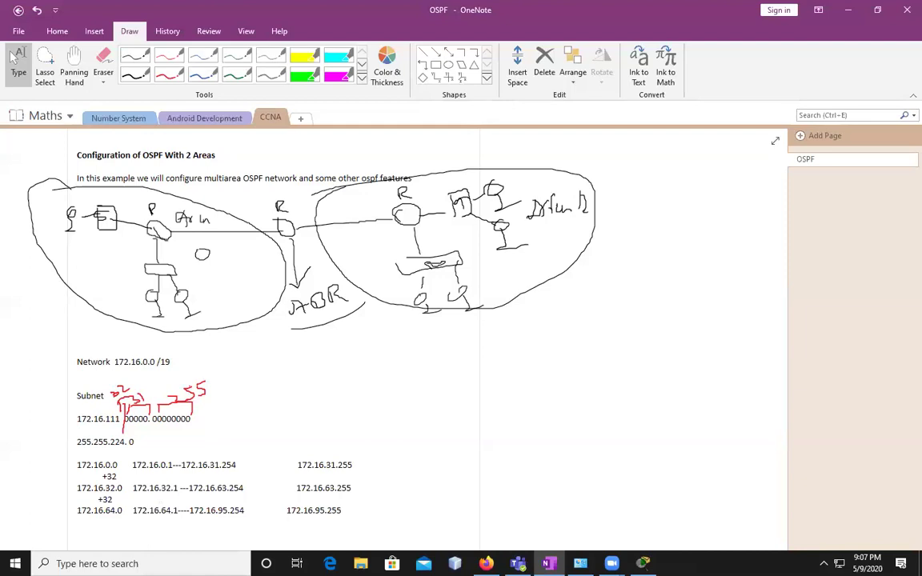
Align the third broadcast address, then add +32 and the fourth row's 172.16.96.0 followed by a partial address "172.16." below.
{"action": "key", "text": "Right"}
{"action": "key", "text": "Right"}
{"action": "key", "text": "Right"}
{"action": "key", "text": "Return"}
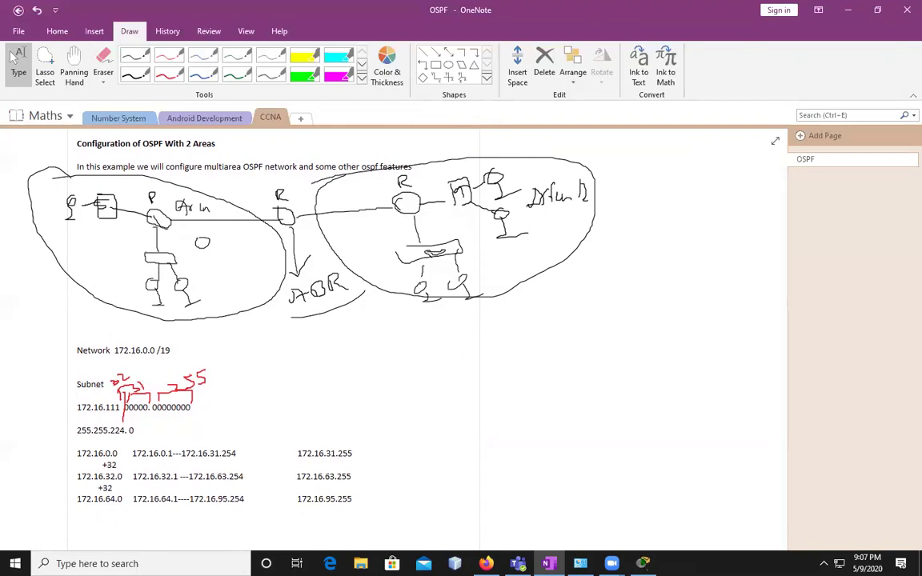
{"action": "type", "text": "+32"}
{"action": "key", "text": "Return"}
{"action": "type", "text": "172.16"}
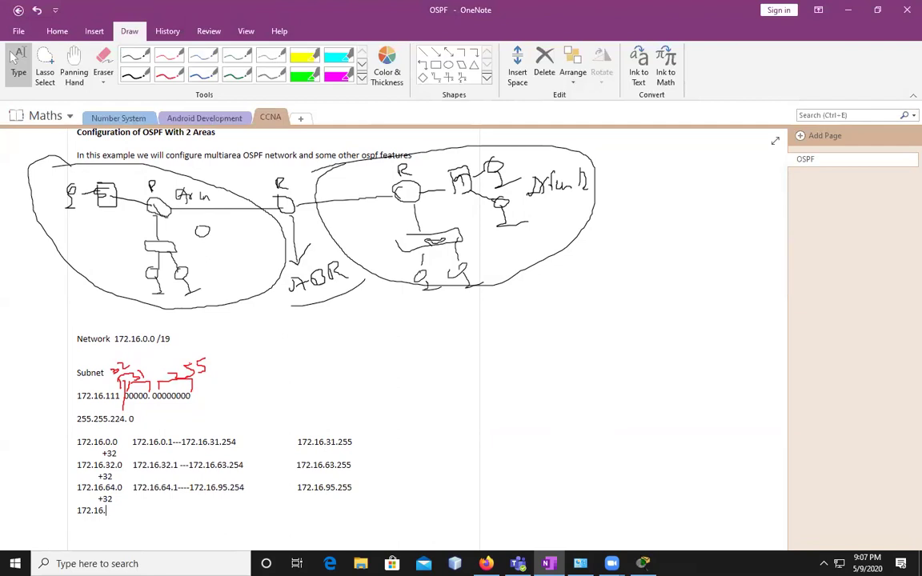
{"action": "type", "text": ".96.0\t172.16."}
Open the Windows Calculator and move its window clear of the subnet notes.
{"action": "left_click", "coordinate": [80, 564]}
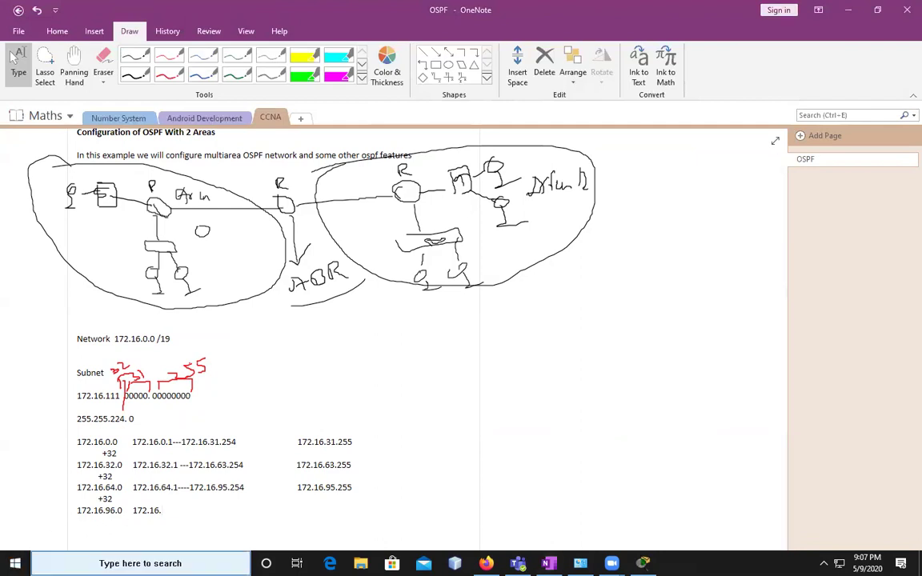
{"action": "type", "text": "ca"}
{"action": "left_click", "coordinate": [169, 249]}
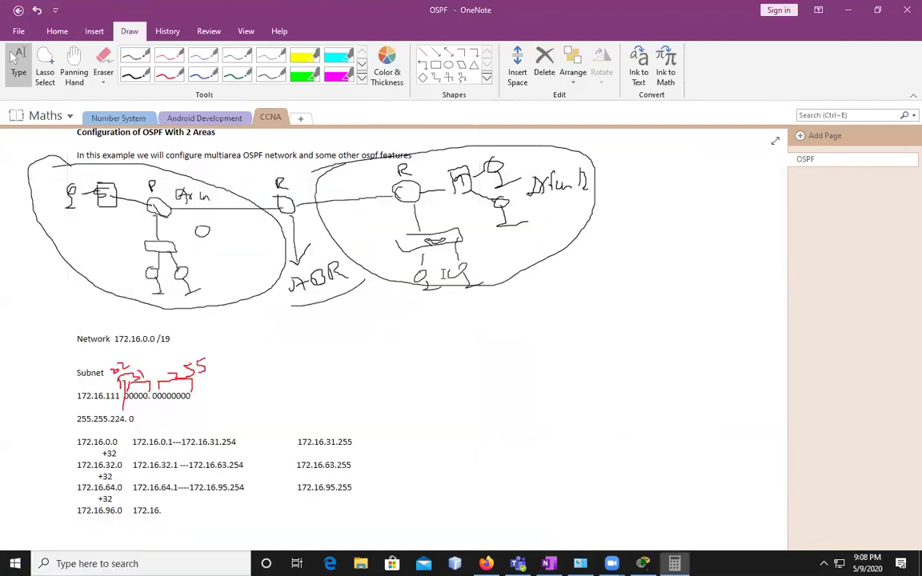
{"action": "left_click_drag", "start_coordinate": [133, 33], "coordinate": [672, 54]}
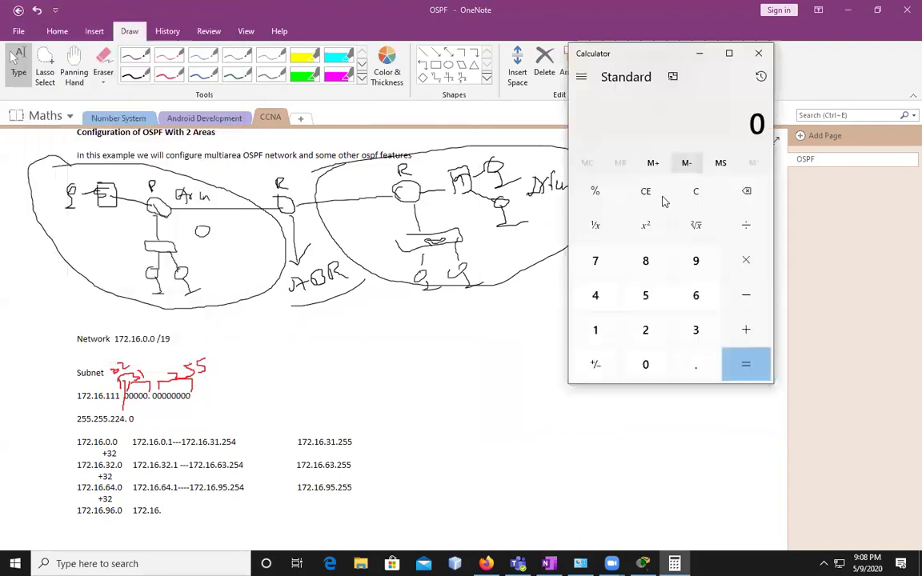
Calculate 96 + 31 in the Calculator.
{"action": "left_click", "coordinate": [695, 260]}
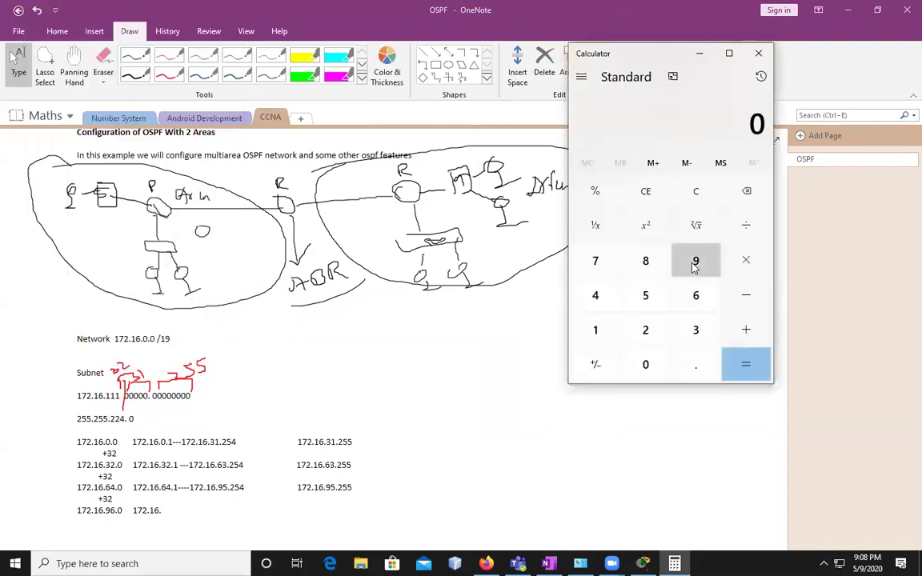
{"action": "left_click", "coordinate": [696, 296]}
{"action": "left_click", "coordinate": [745, 330]}
{"action": "left_click", "coordinate": [695, 331]}
{"action": "left_click", "coordinate": [594, 330]}
{"action": "left_click", "coordinate": [745, 364]}
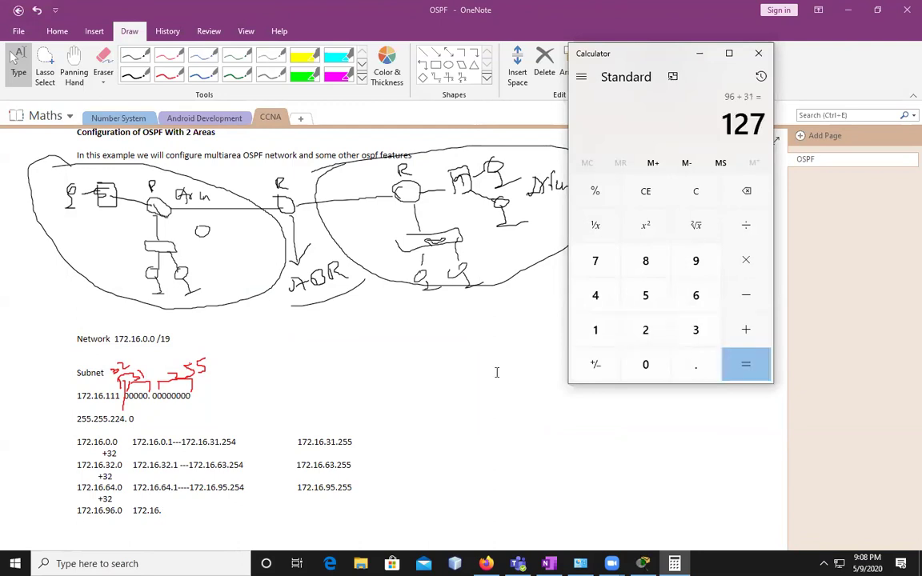
Back in the OneNote subnet list, complete the fourth row's partial address as 172.16.127.255.
{"action": "left_click", "coordinate": [170, 519]}
{"action": "type", "text": "127"}
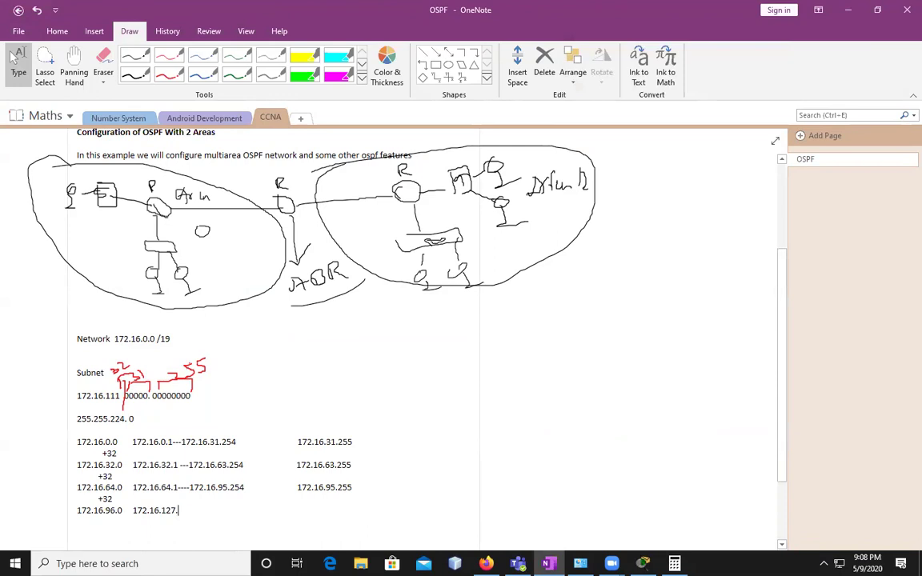
{"action": "type", "text": ".255"}
Insert the host range 172.16.96.1---172.16.127.254 before the fourth broadcast address and align that address with the rows above.
{"action": "key", "text": "Left"}
{"action": "key", "text": "Left"}
{"action": "key", "text": "Left"}
{"action": "key", "text": "Left"}
{"action": "key", "text": "Left"}
{"action": "key", "text": "Left"}
{"action": "key", "text": "Left"}
{"action": "key", "text": "Left"}
{"action": "key", "text": "Left"}
{"action": "key", "text": "Left"}
{"action": "key", "text": "Left"}
{"action": "key", "text": "Left"}
{"action": "key", "text": "Left"}
{"action": "key", "text": "Left"}
{"action": "type", "text": "172.16."}
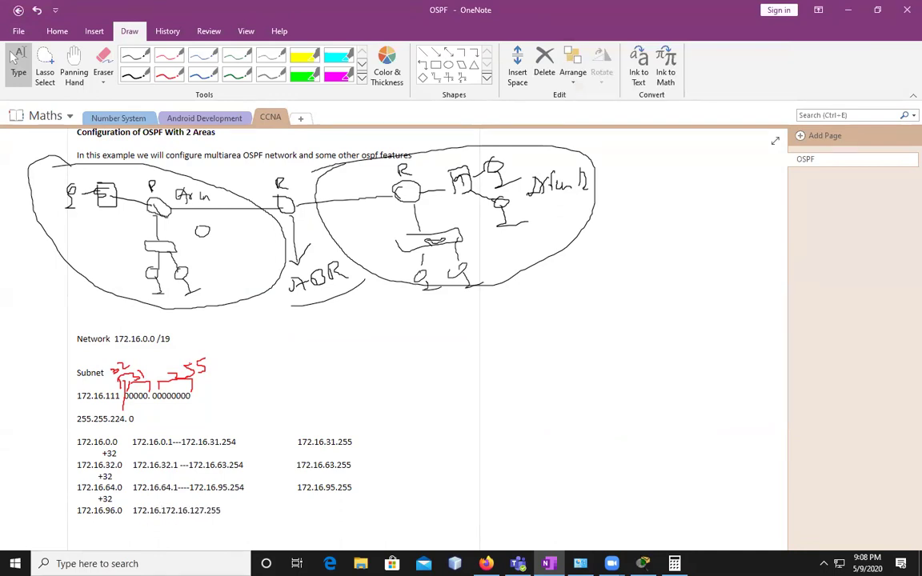
{"action": "type", "text": "96.1---172.16."}
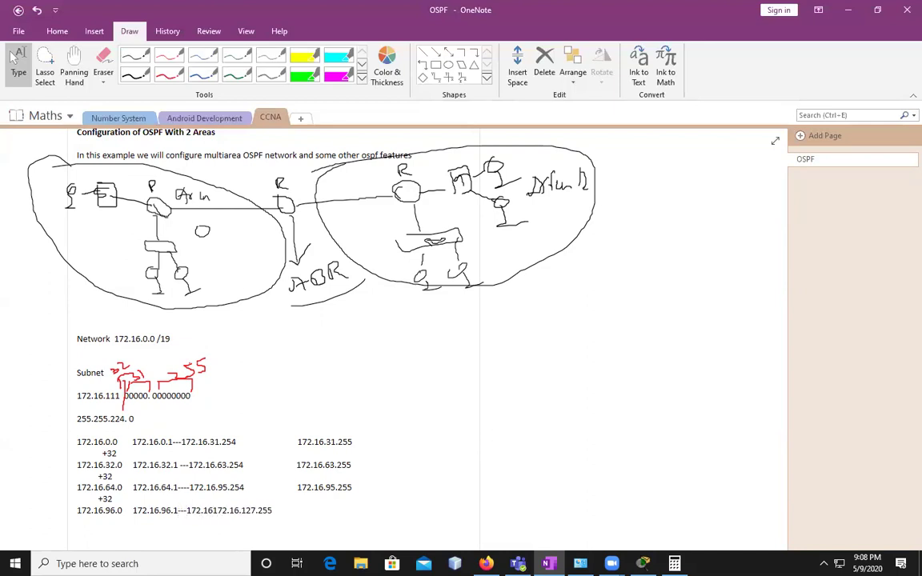
{"action": "type", "text": "127.252"}
{"action": "key", "text": "BackSpace"}
{"action": "type", "text": "4"}
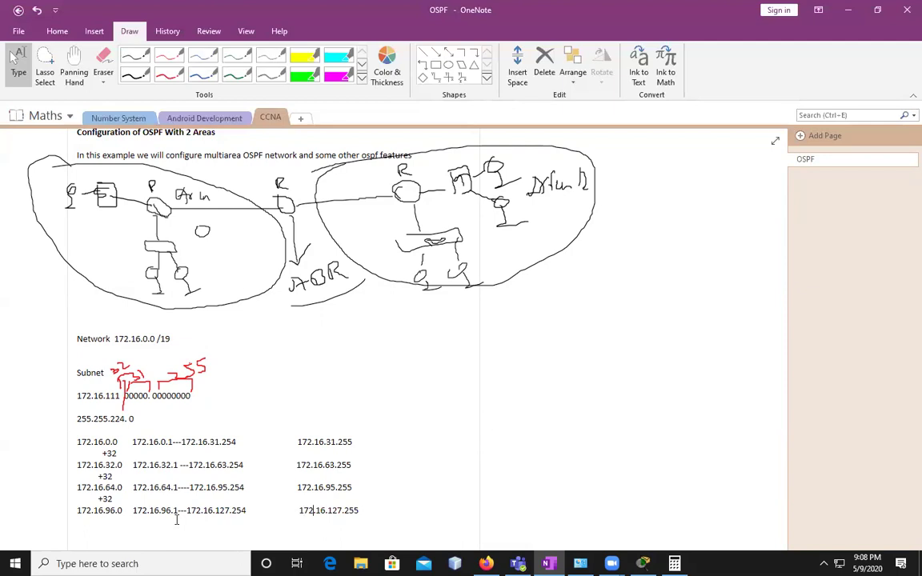
Add +32 below the fourth subnet and begin the fifth row with the partial address "172.16.".
{"action": "key", "text": "Return"}
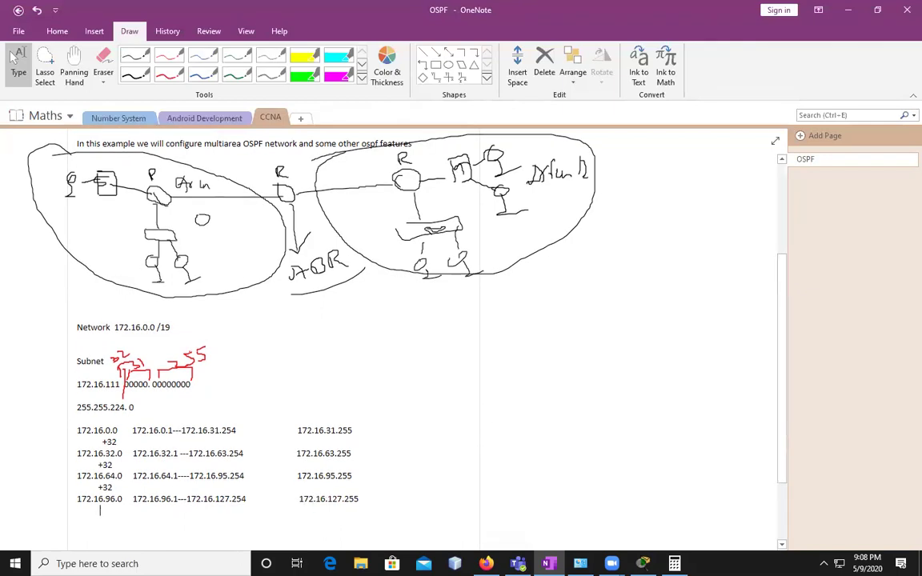
{"action": "type", "text": "+32"}
{"action": "key", "text": "Return"}
{"action": "type", "text": "172.16."}
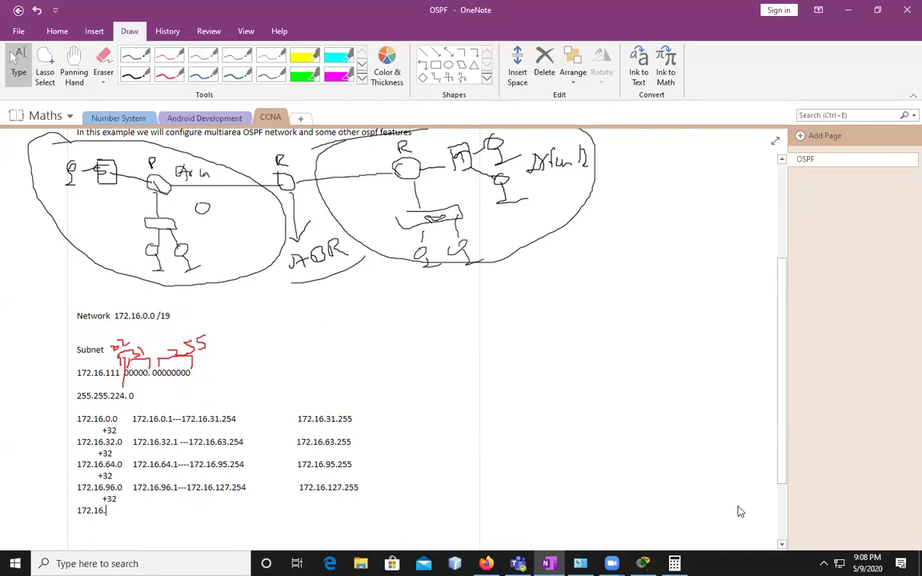
Switch to the Calculator, clear the previous result and calculate 96 + 32.
{"action": "left_click", "coordinate": [674, 564]}
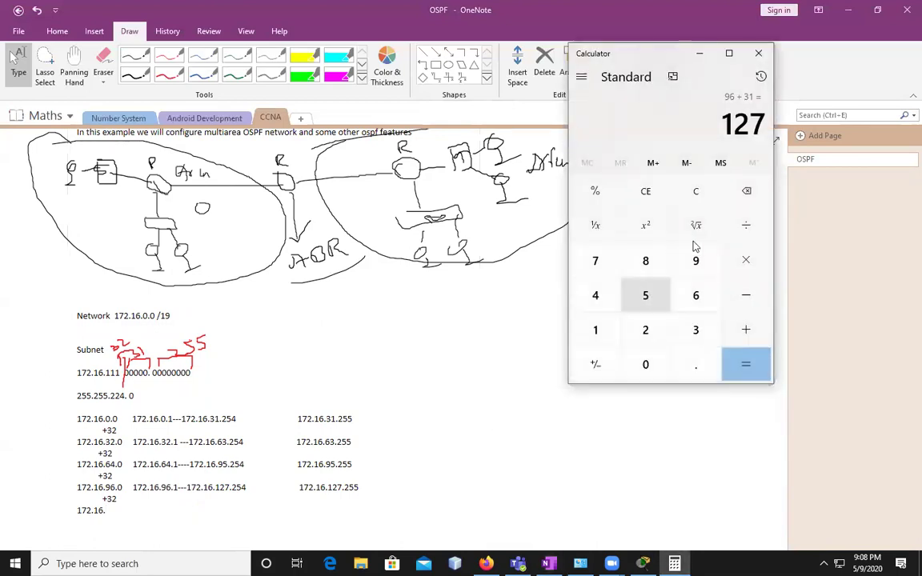
{"action": "left_click", "coordinate": [646, 193]}
{"action": "left_click", "coordinate": [697, 260]}
{"action": "left_click", "coordinate": [704, 308]}
{"action": "key", "text": "plus"}
{"action": "left_click", "coordinate": [688, 327]}
{"action": "left_click", "coordinate": [661, 335]}
{"action": "left_click", "coordinate": [745, 365]}
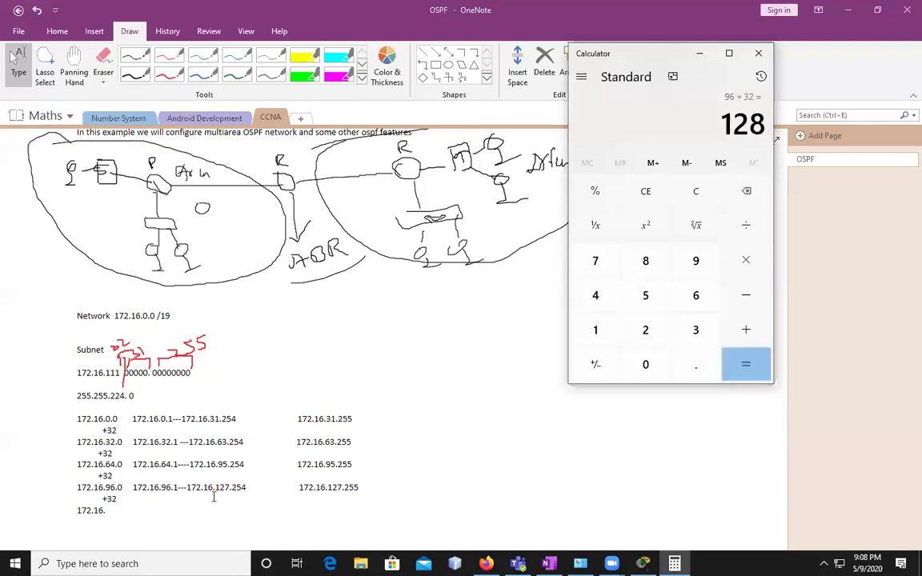
Complete the fifth network address in OneNote as 172.16.128.0 and start a second address "172.16." after it.
{"action": "left_click", "coordinate": [112, 509]}
{"action": "type", "text": "12"}
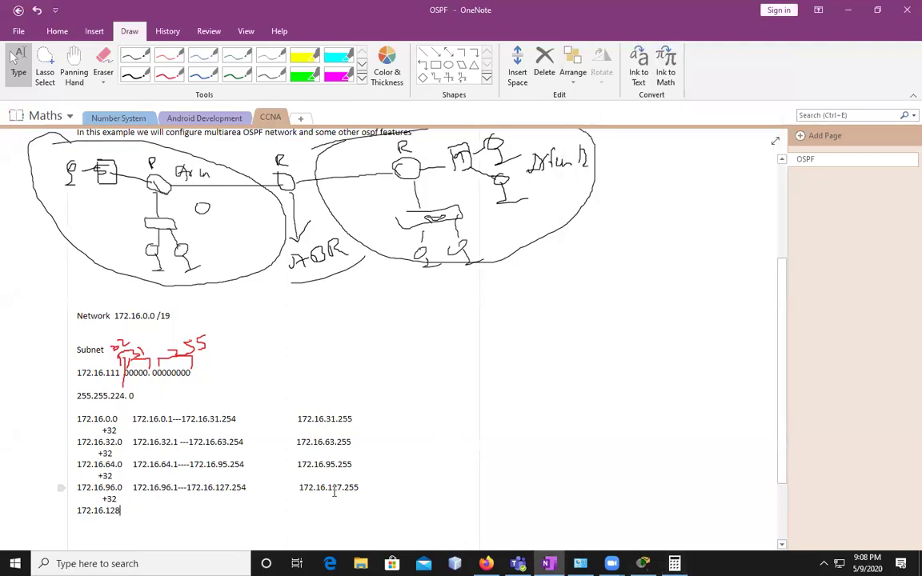
{"action": "type", "text": "8.0 172.16."}
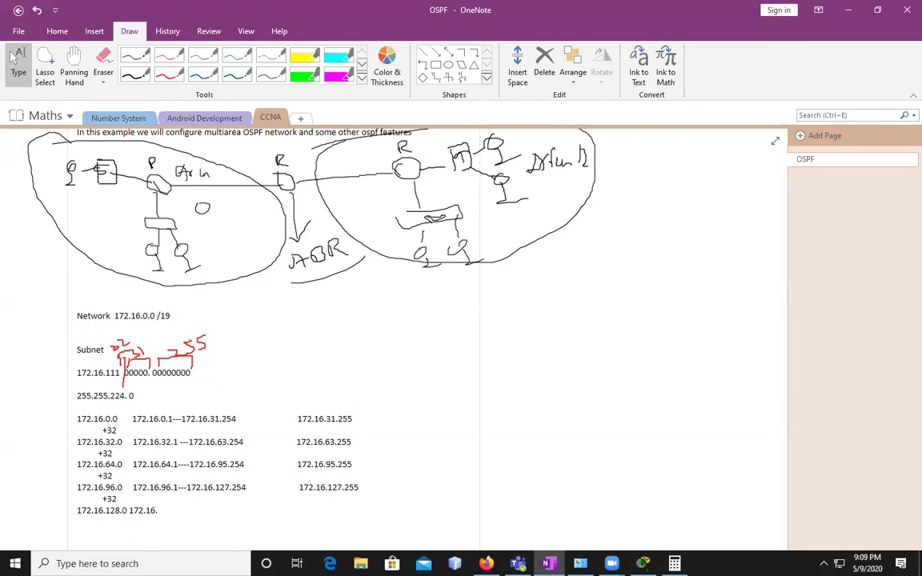
Return to the Calculator and calculate 128 + 31 from a cleared display.
{"action": "key", "text": "alt+Tab"}
{"action": "left_click", "coordinate": [696, 190]}
{"action": "left_click", "coordinate": [595, 330]}
{"action": "left_click", "coordinate": [645, 330]}
{"action": "left_click", "coordinate": [646, 261]}
{"action": "left_click", "coordinate": [745, 328]}
{"action": "left_click", "coordinate": [695, 330]}
{"action": "left_click", "coordinate": [596, 330]}
{"action": "left_click", "coordinate": [743, 364]}
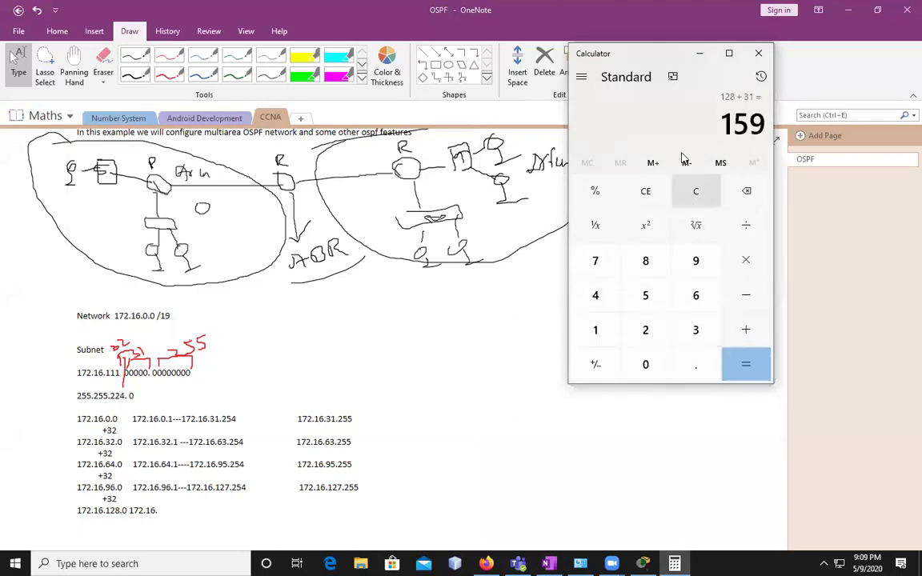
Minimize the Calculator and complete the fifth row's broadcast address as 172.16.159.255.
{"action": "left_click", "coordinate": [699, 52]}
{"action": "type", "text": "159"}
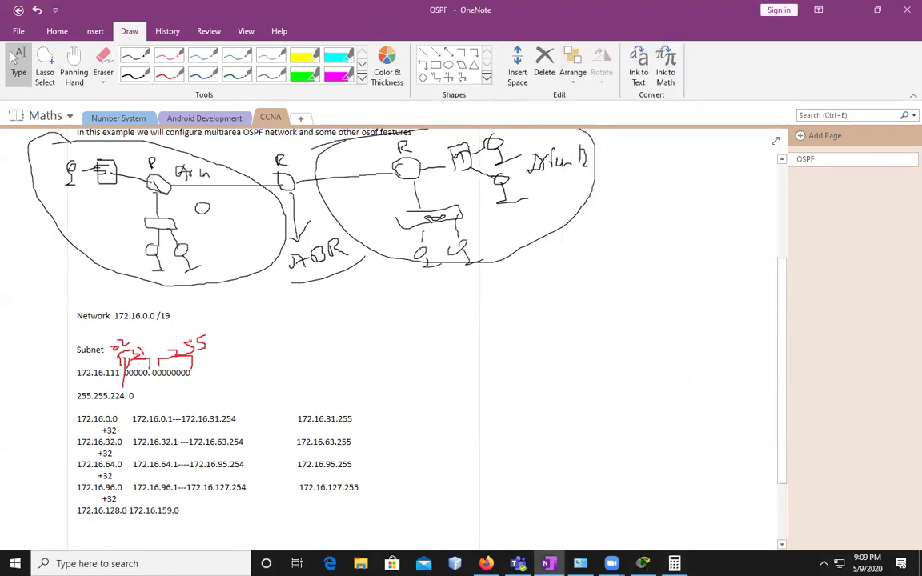
{"action": "type", "text": ".255"}
Insert the host range 172.16.128.1 --172.16.158.254 before the fifth broadcast address and align that address with its column.
{"action": "key", "text": "Left"}
{"action": "key", "text": "Left"}
{"action": "key", "text": "Left"}
{"action": "key", "text": "Left"}
{"action": "key", "text": "Left"}
{"action": "key", "text": "Left"}
{"action": "key", "text": "Left"}
{"action": "key", "text": "Left"}
{"action": "key", "text": "Left"}
{"action": "key", "text": "Left"}
{"action": "key", "text": "Left"}
{"action": "type", "text": "172"}
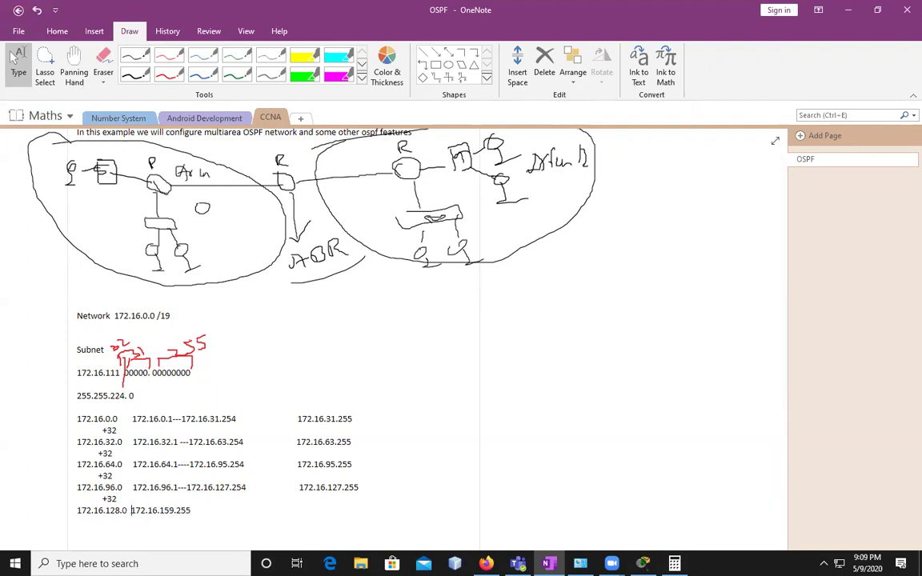
{"action": "type", "text": ".16."}
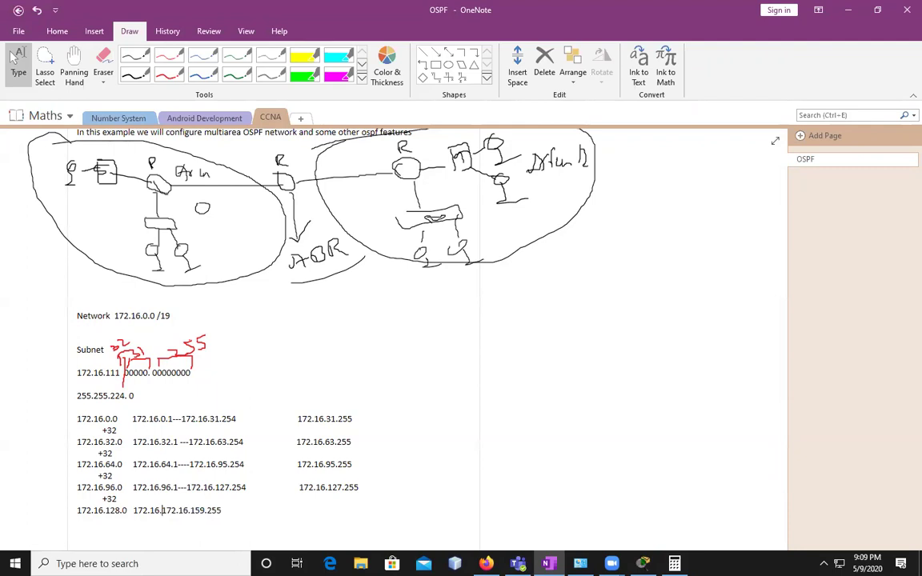
{"action": "type", "text": "128.1"}
{"action": "type", "text": " --172.16"}
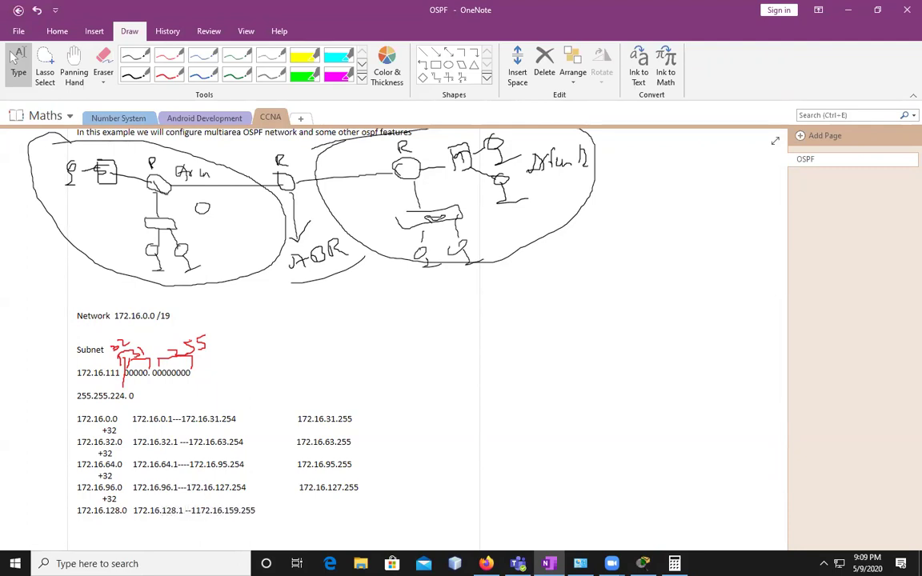
{"action": "type", "text": ".158.254"}
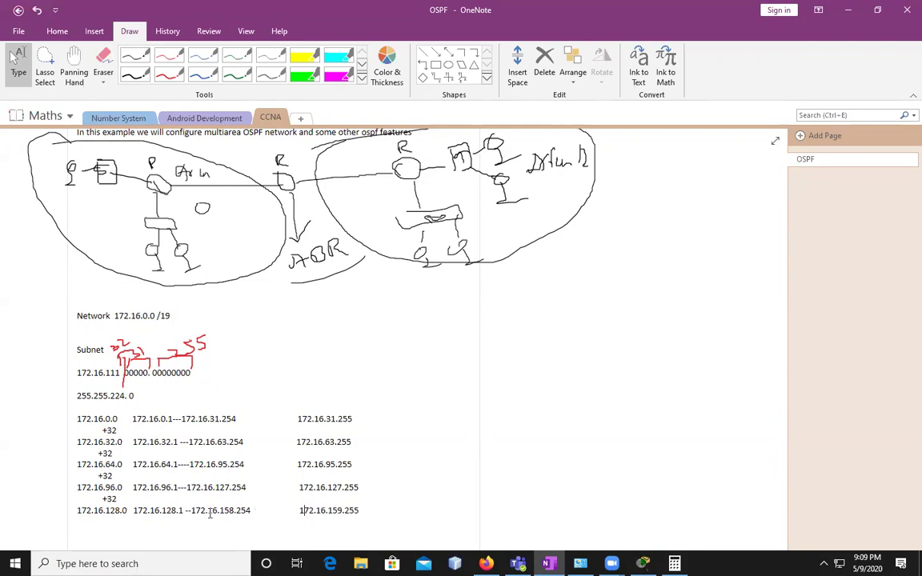
Add +32 and the sixth network address 172.16.160.0, followed by the start of another 172.16 address.
{"action": "key", "text": "Return"}
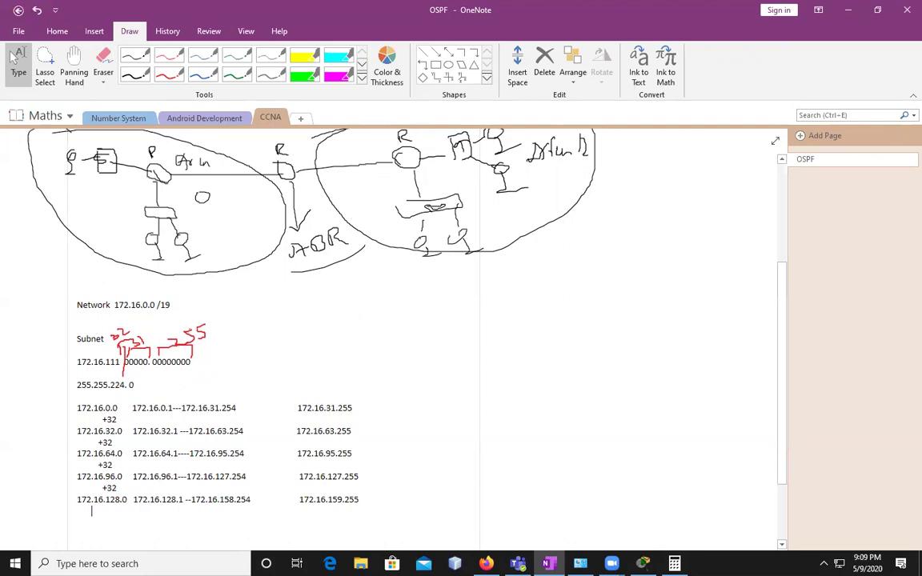
{"action": "type", "text": "+32"}
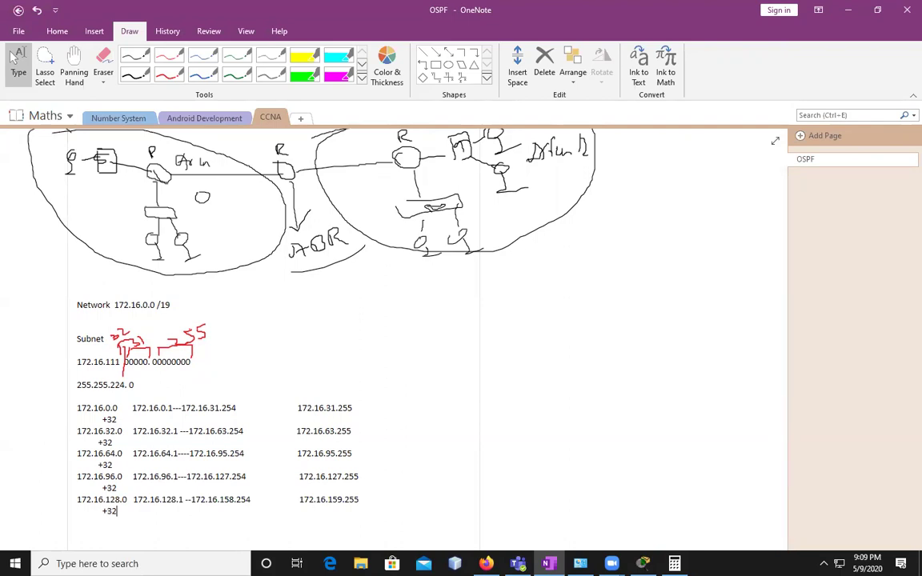
{"action": "key", "text": "Return"}
{"action": "type", "text": "172.16"}
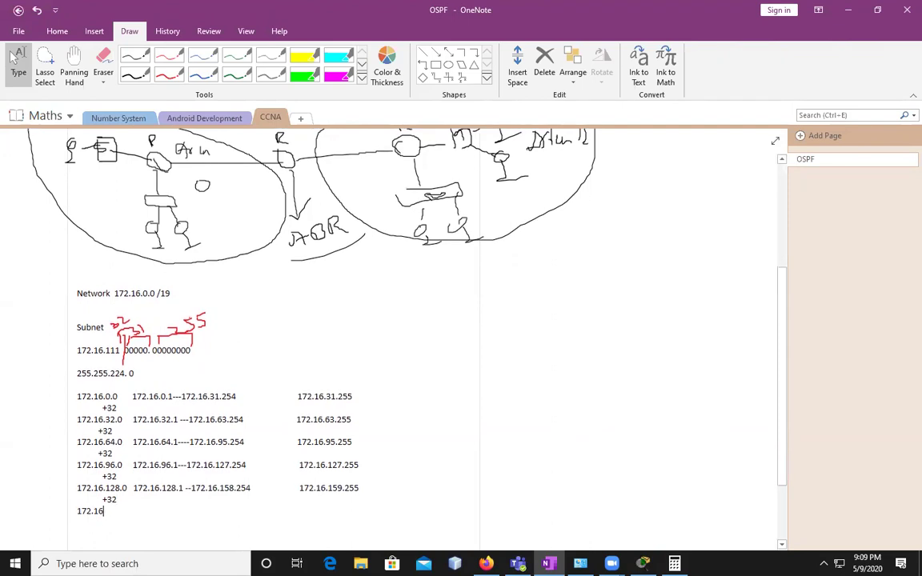
{"action": "type", "text": ".160."}
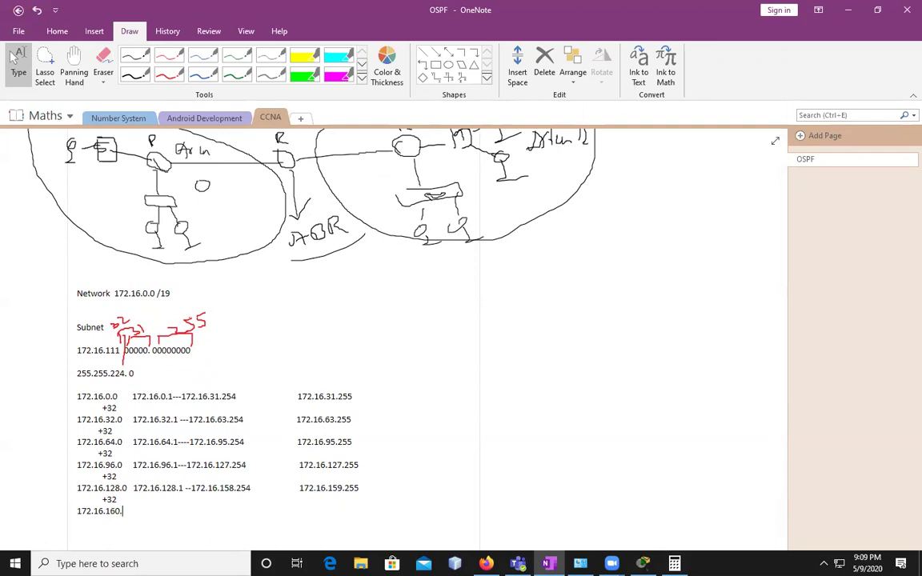
{"action": "type", "text": " 0 172.16./"}
Correct the stray slash and complete the sixth row's second address as 172.16.192.254.
{"action": "key", "text": "BackSpace"}
{"action": "type", "text": "1"}
{"action": "type", "text": "92"}
{"action": "type", "text": ".255"}
{"action": "key", "text": "BackSpace"}
{"action": "type", "text": "4"}
Insert the first part of the sixth host range, 172.16.160.1--172.16.1, before the row's last address.
{"action": "type", "text": "172."}
{"action": "type", "text": "16.1"}
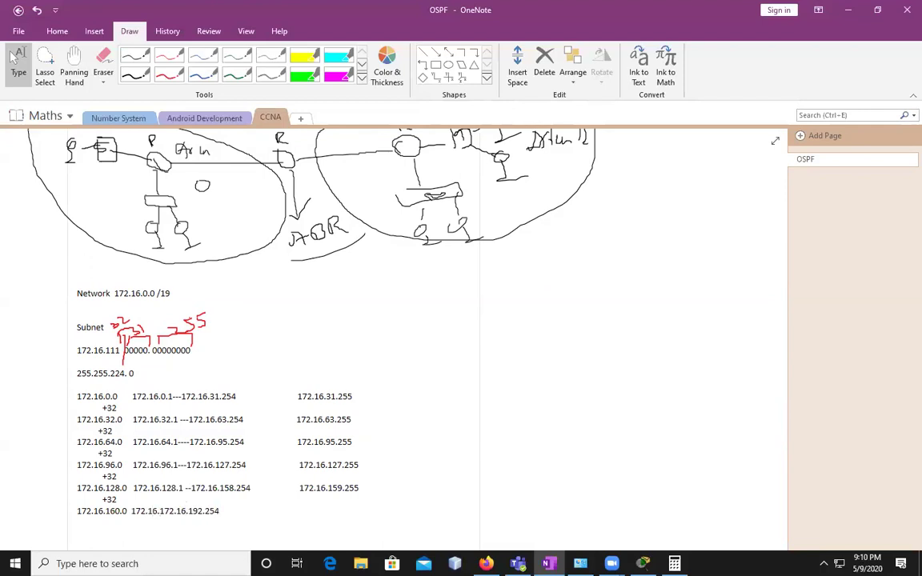
{"action": "type", "text": "60.1 --172.16"}
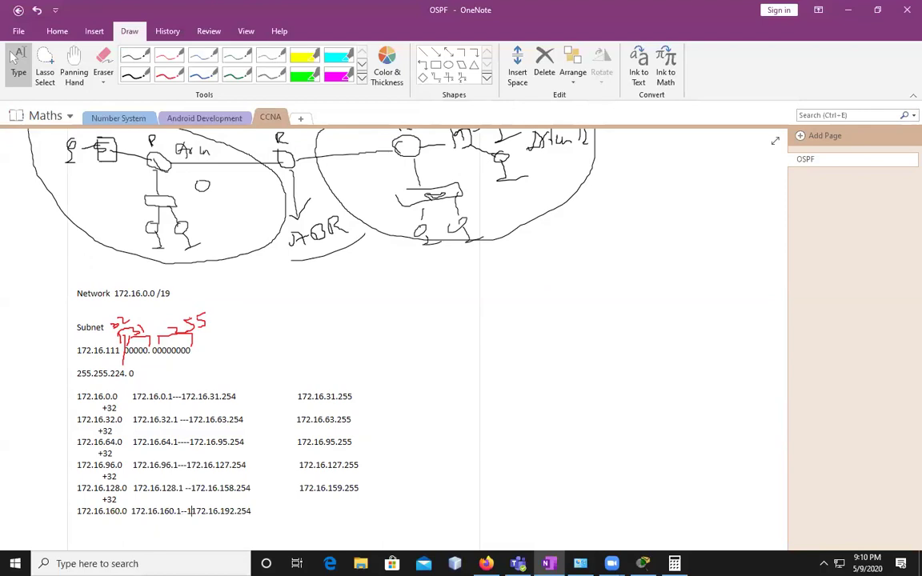
{"action": "type", "text": "/172.16"}
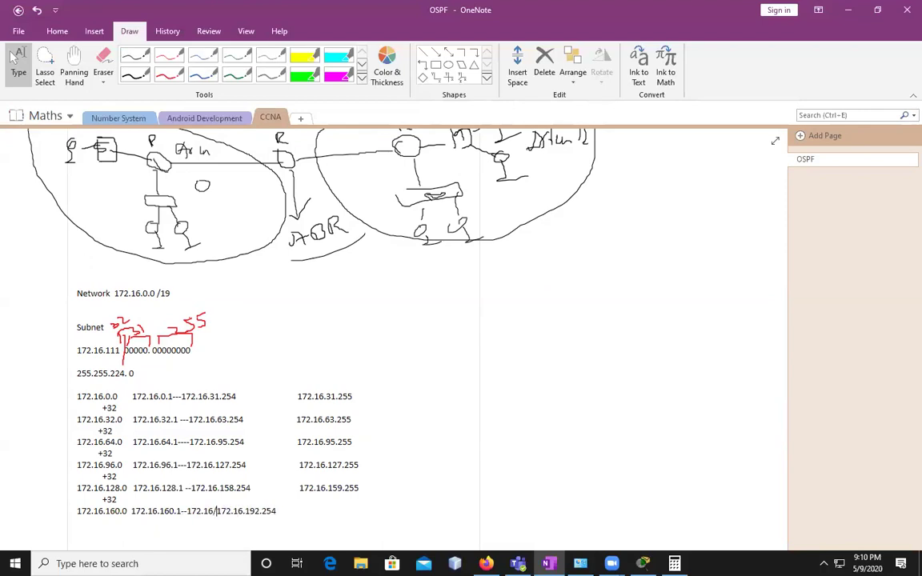
{"action": "key", "text": "BackSpace"}
{"action": "type", "text": ".1"}
{"action": "scroll", "coordinate": [210, 513], "scroll_direction": "down", "scroll_amount": 1}
{"action": "left_click", "coordinate": [210, 513]}
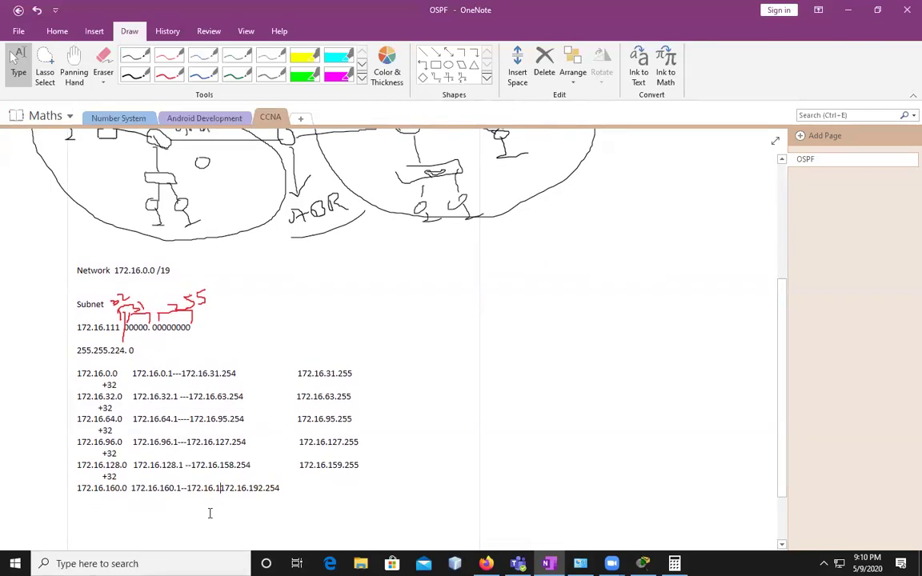
Change the sixth row's last address to 172.16.191.254 and complete its host range as 172.16.160.1--172.16.192.254, spaced apart.
{"action": "key", "text": "BackSpace"}
{"action": "type", "text": "1"}
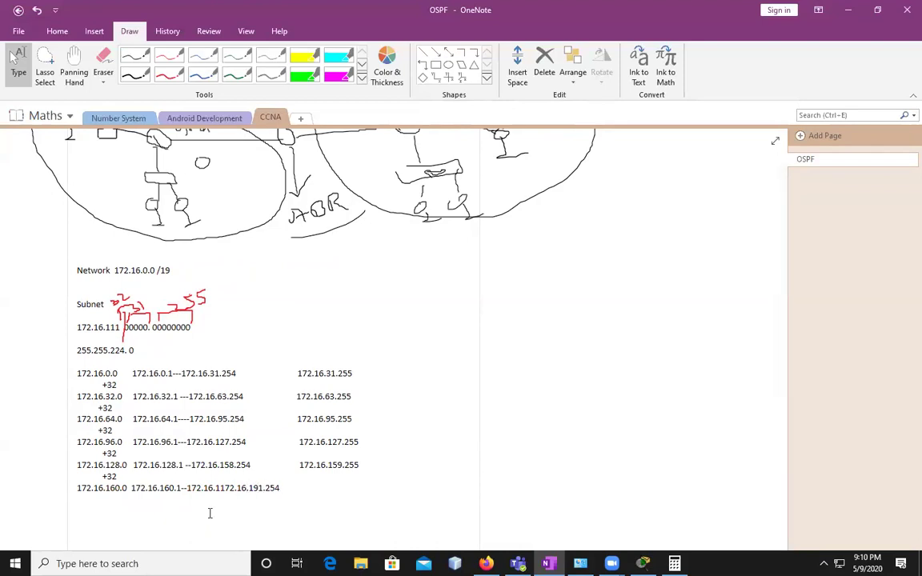
{"action": "type", "text": "92.254          1"}
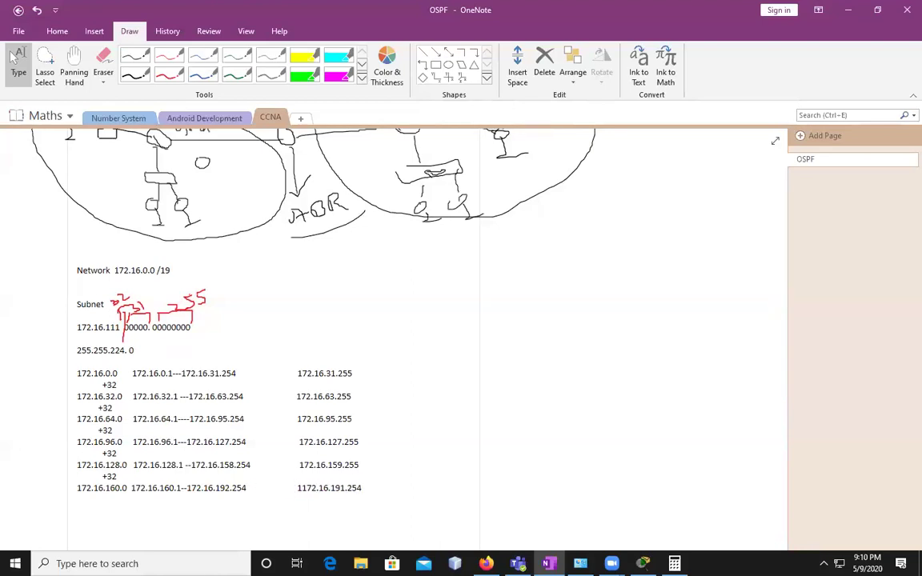
{"action": "key", "text": "shift+Right"}
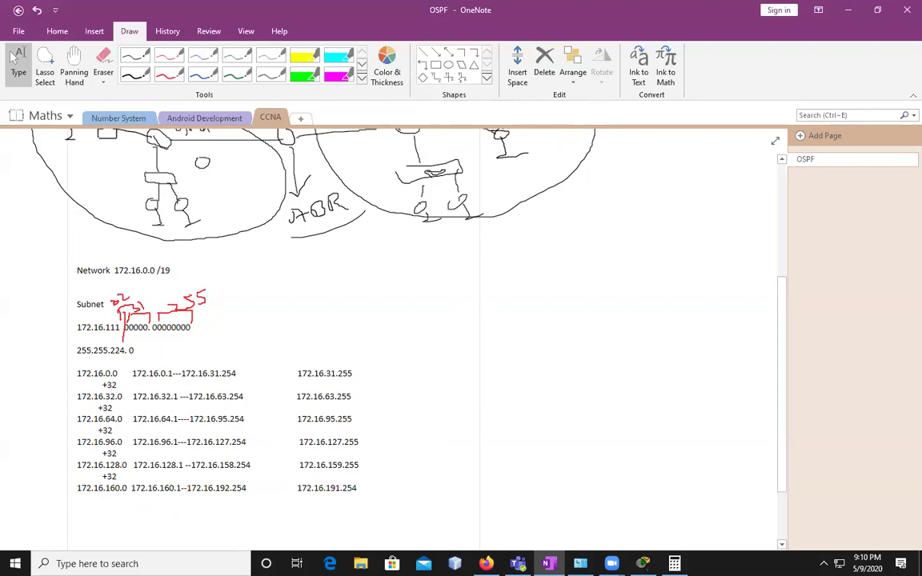
Add +32 below the sixth row and enter the seventh network address 172.16.192.0.
{"action": "key", "text": "Return"}
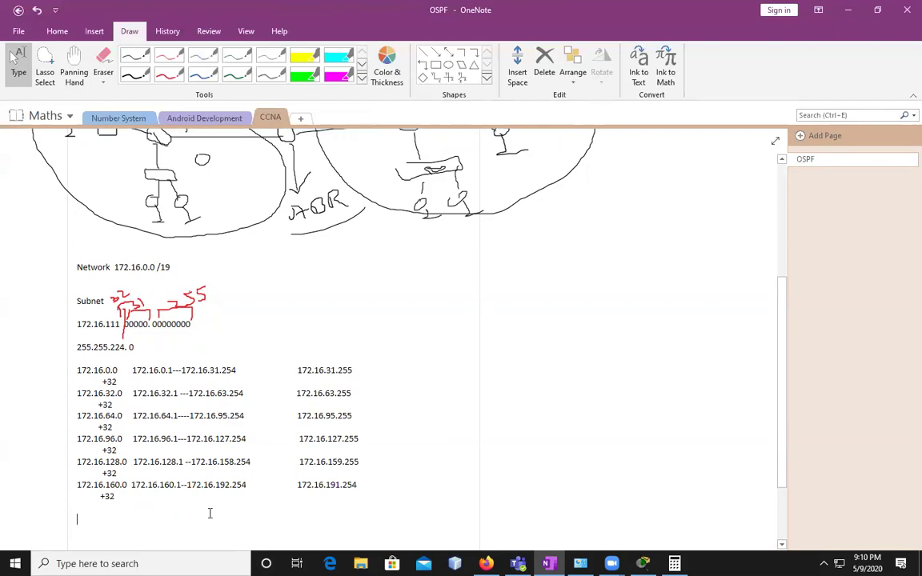
{"action": "type", "text": "172.16."}
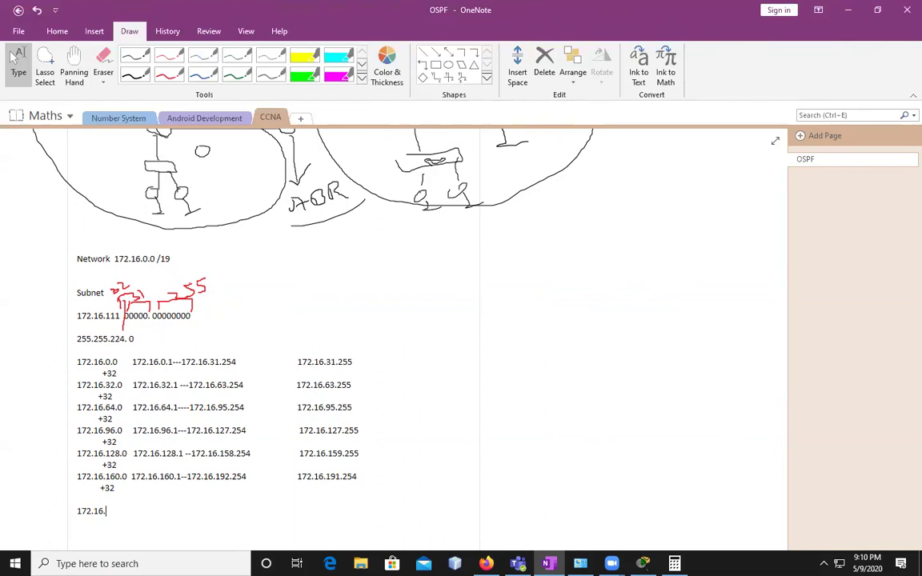
{"action": "type", "text": "19"}
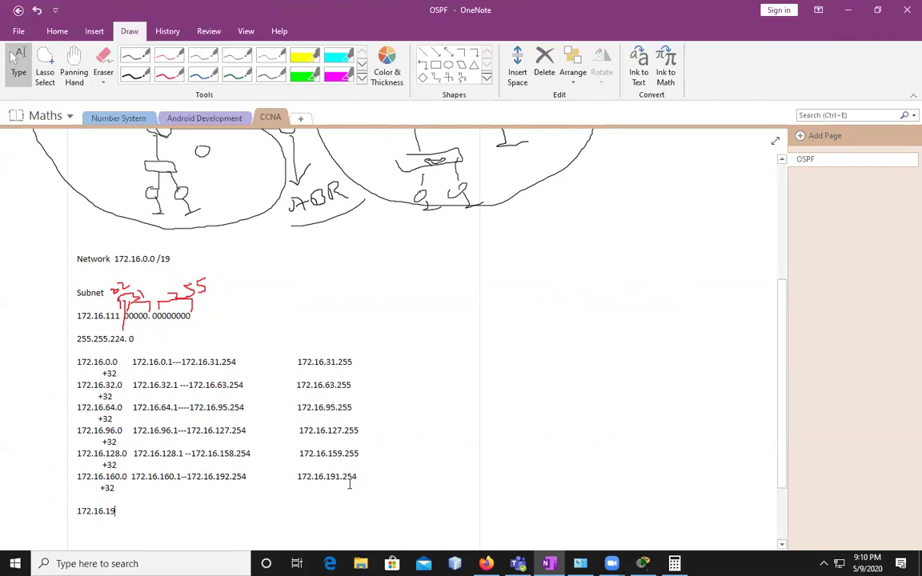
{"action": "left_click_drag", "start_coordinate": [333, 477], "coordinate": [326, 477]}
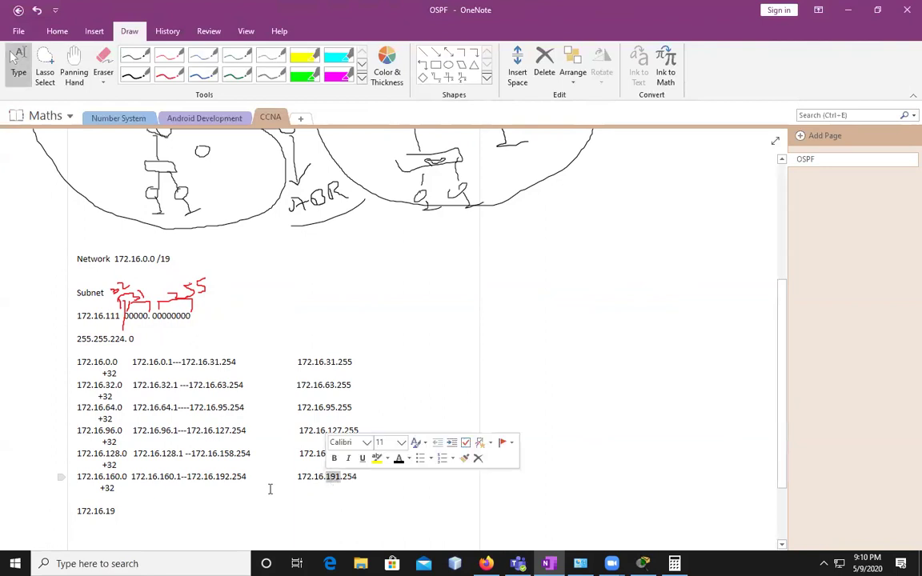
{"action": "left_click", "coordinate": [116, 511]}
{"action": "type", "text": "2.0"}
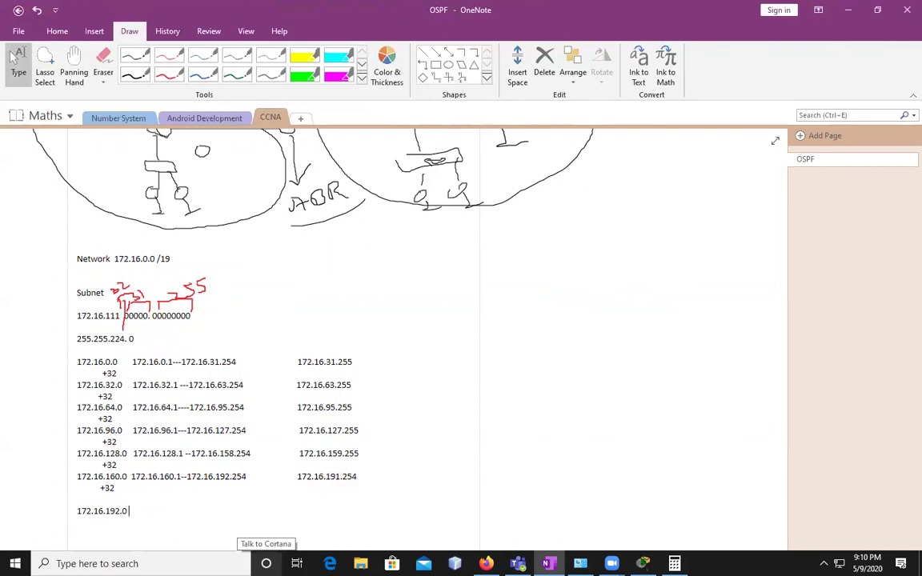
Enter the seventh row's broadcast address 172.16.223.255 after its network address, using the calculator if needed.
{"action": "type", "text": " 172.16."}
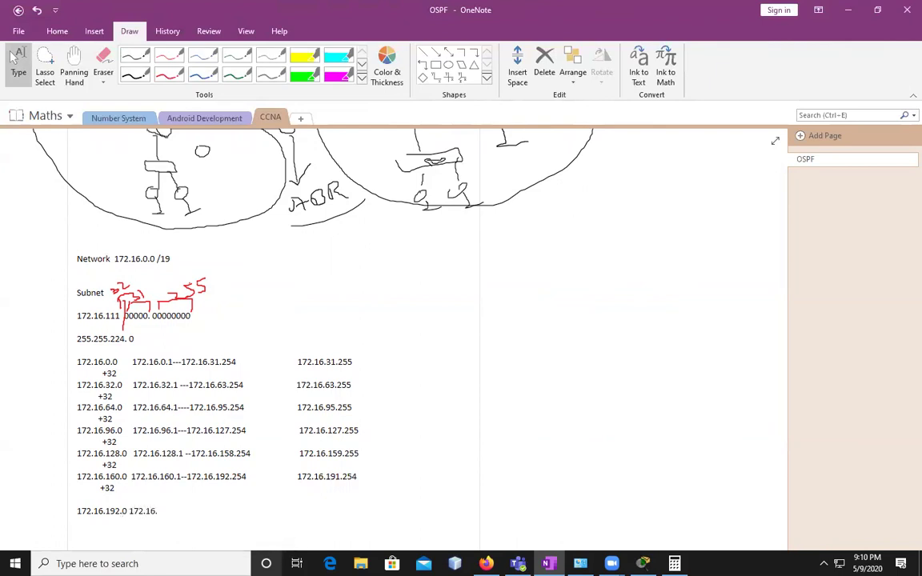
{"action": "left_click", "coordinate": [674, 564]}
{"action": "left_click", "coordinate": [689, 197]}
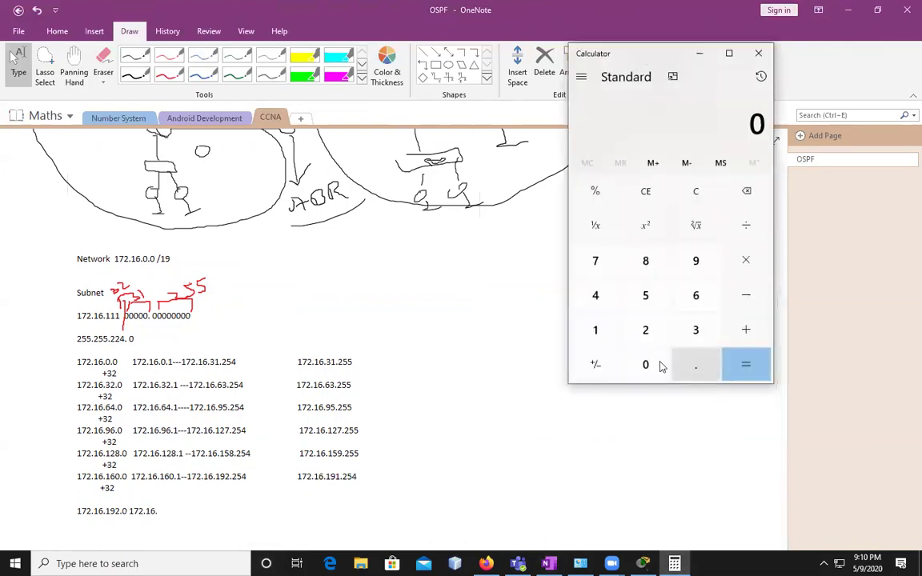
{"action": "left_click", "coordinate": [162, 515]}
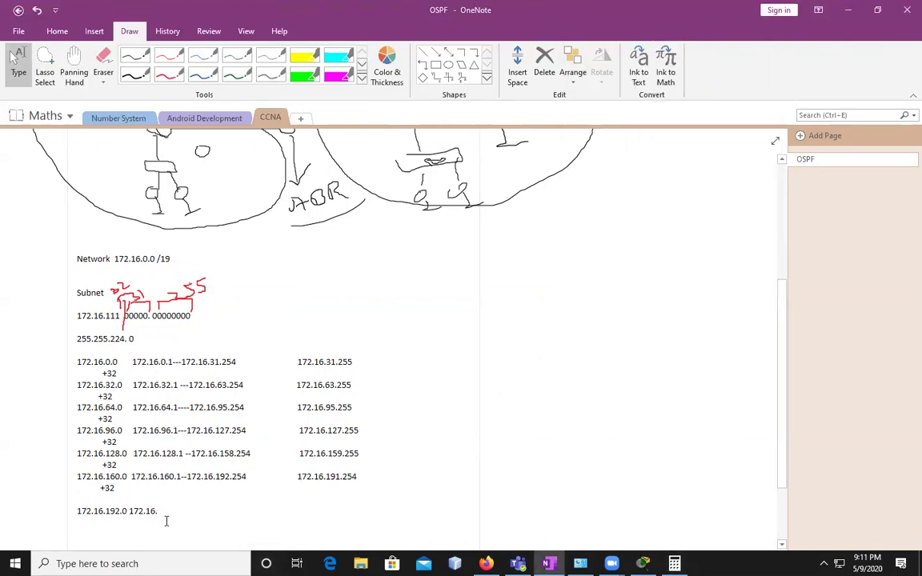
{"action": "type", "text": "223.255"}
Insert the seventh host range, 172.16.192.1 ---172.16.223.254, before the row's broadcast address and space the two apart.
{"action": "key", "text": "Left"}
{"action": "key", "text": "Left"}
{"action": "key", "text": "Left"}
{"action": "key", "text": "Left"}
{"action": "type", "text": "172.16.192"}
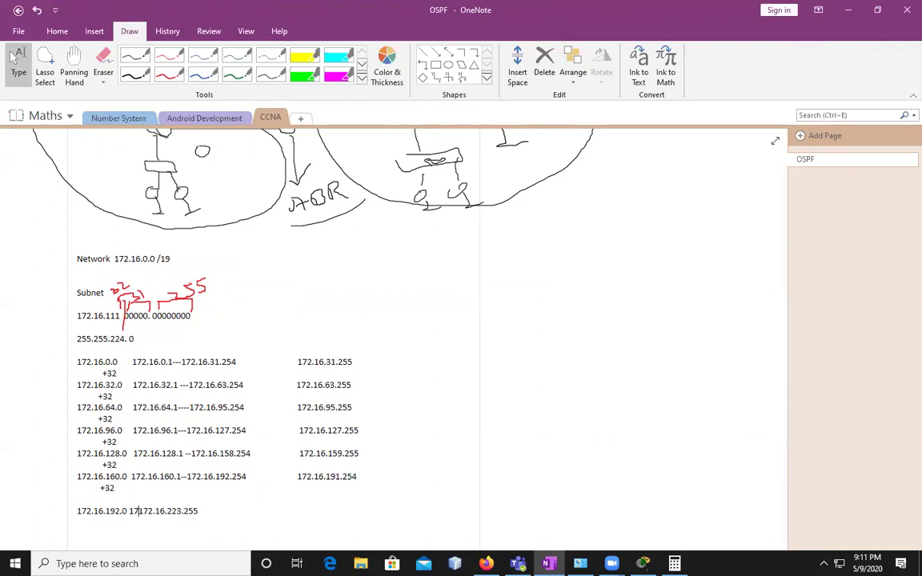
{"action": "type", "text": ".0 172.16.192.1"}
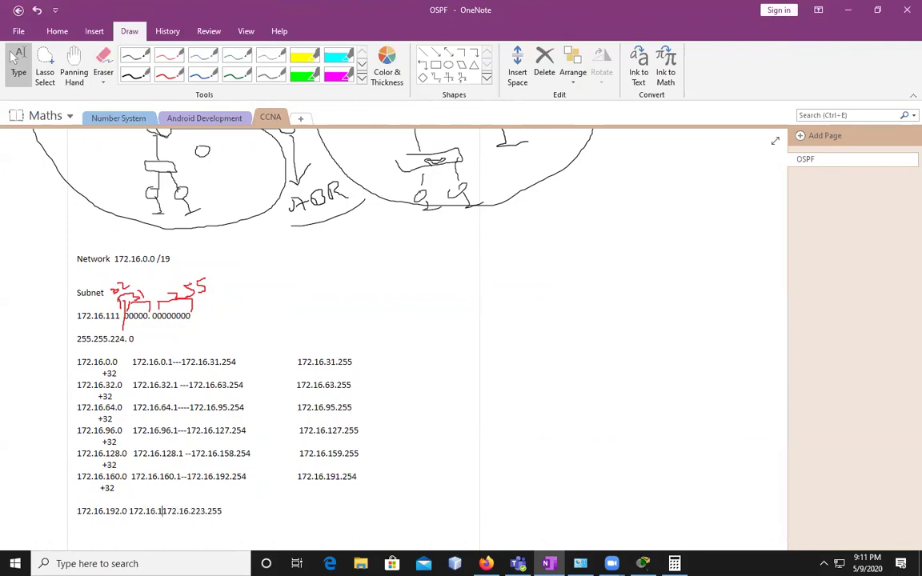
{"action": "type", "text": " ---172.16."}
{"action": "type", "text": "223."}
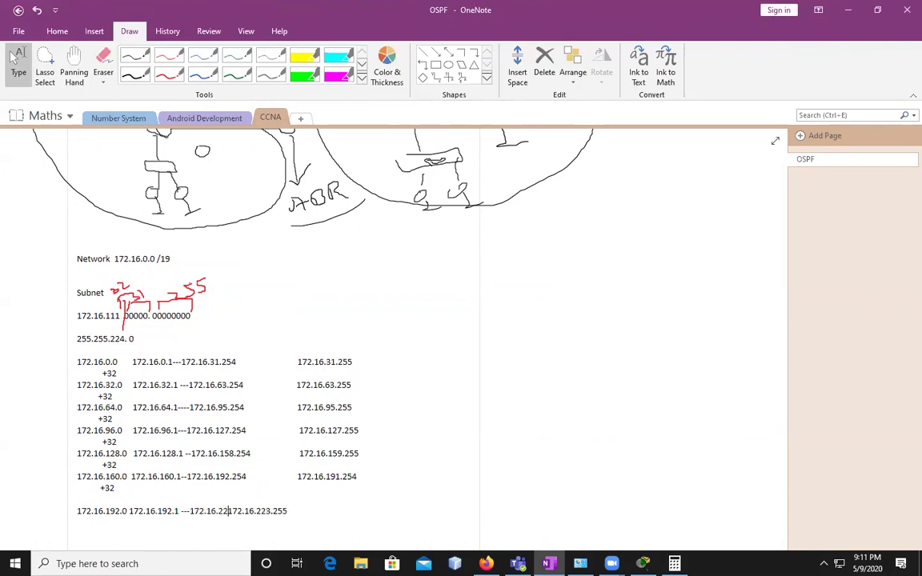
{"action": "type", "text": "254"}
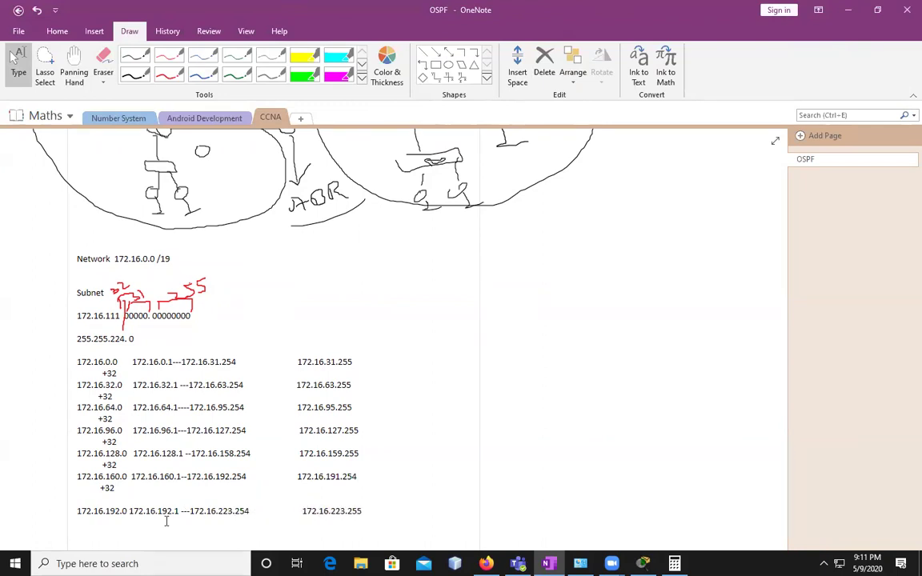
Add +32 and the eighth network address 172.16.224.0, followed by the start of another 172.16 address.
{"action": "key", "text": "Return"}
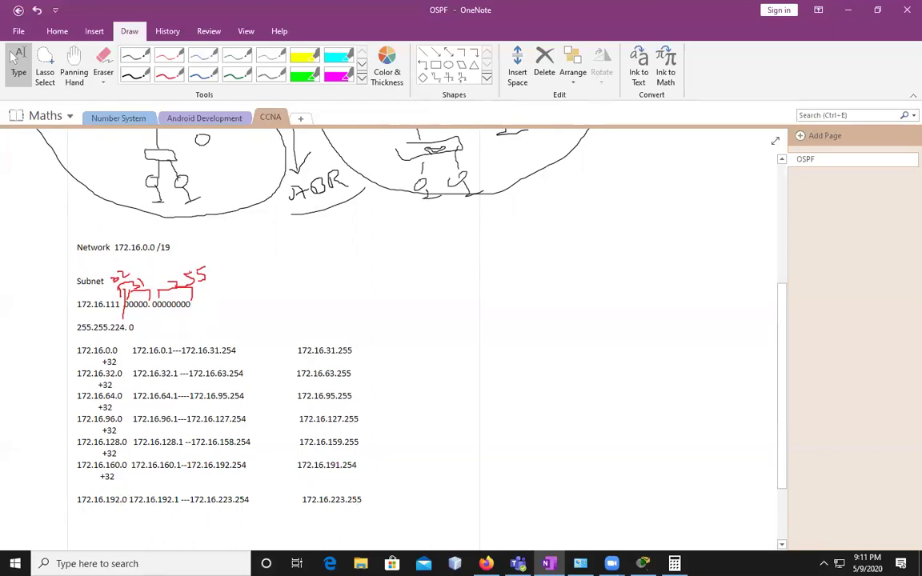
{"action": "type", "text": "+32"}
{"action": "key", "text": "Return"}
{"action": "type", "text": "172.1"}
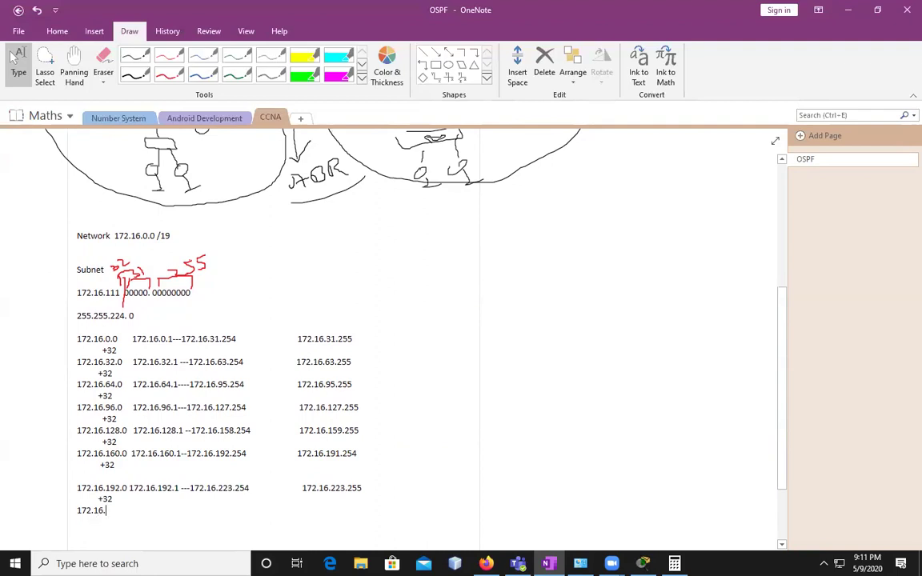
{"action": "type", "text": "6.224.0 172.16."}
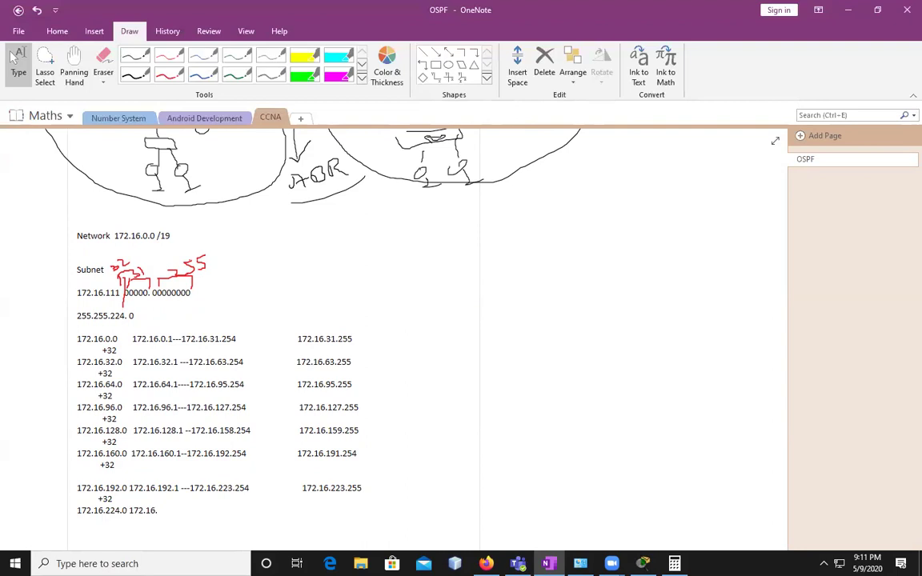
Complete the eighth row with broadcast address 172.16.255.255 and host range 172.16.224.1--172.16.255.254 before it, spaced apart.
{"action": "type", "text": "255.255"}
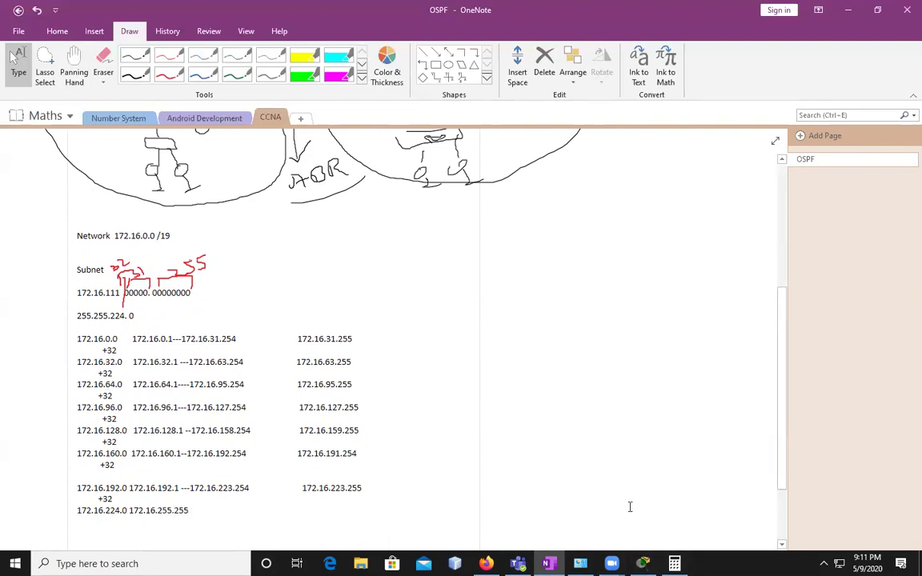
{"action": "key", "text": "ctrl+Left"}
{"action": "type", "text": "172.16."}
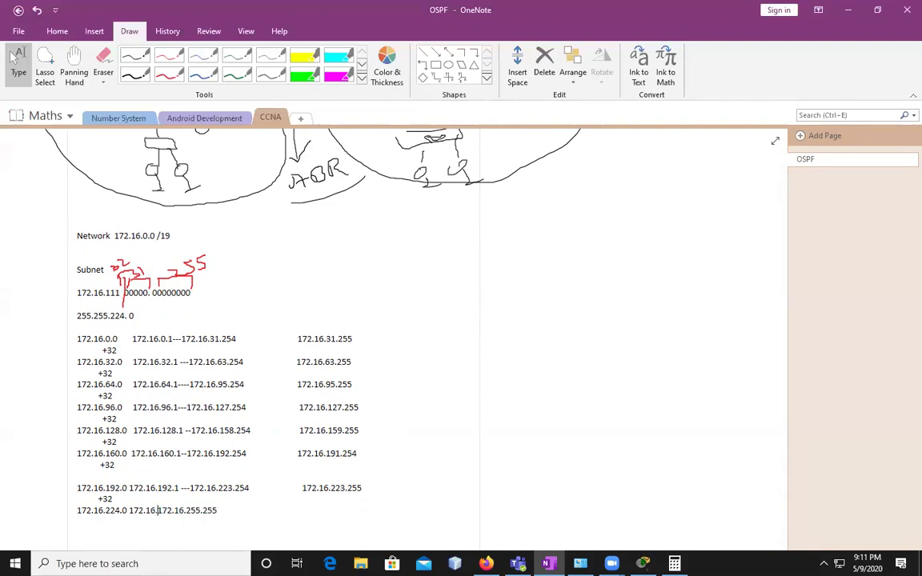
{"action": "type", "text": "224.0 172.16.224.1--172.16."}
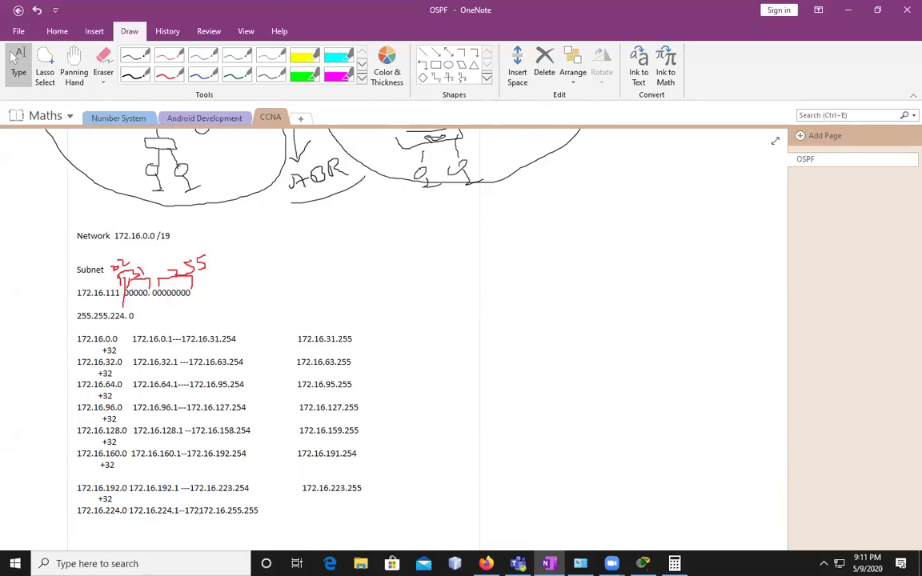
{"action": "type", "text": "255.254"}
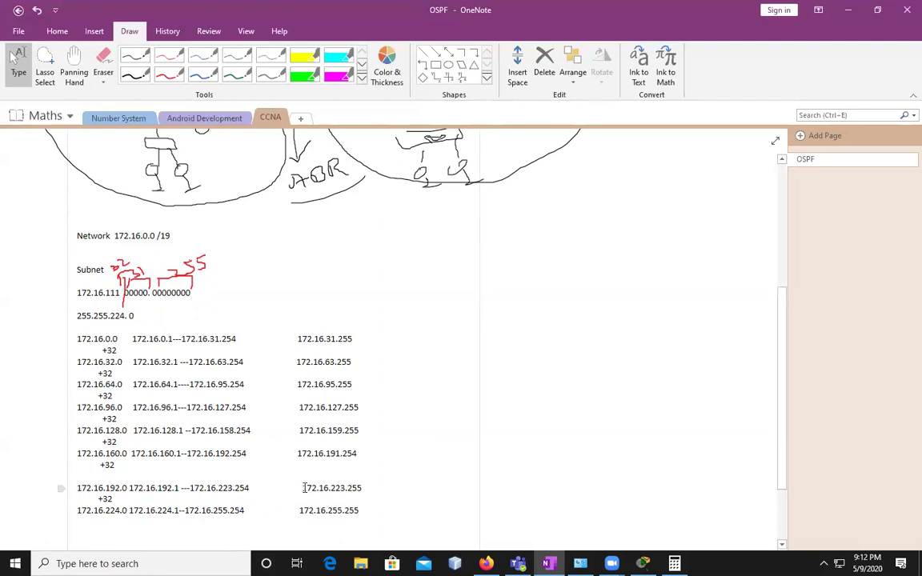
Add blank lines below the eighth subnet row.
{"action": "scroll", "coordinate": [240, 500], "scroll_direction": "down", "scroll_amount": 1}
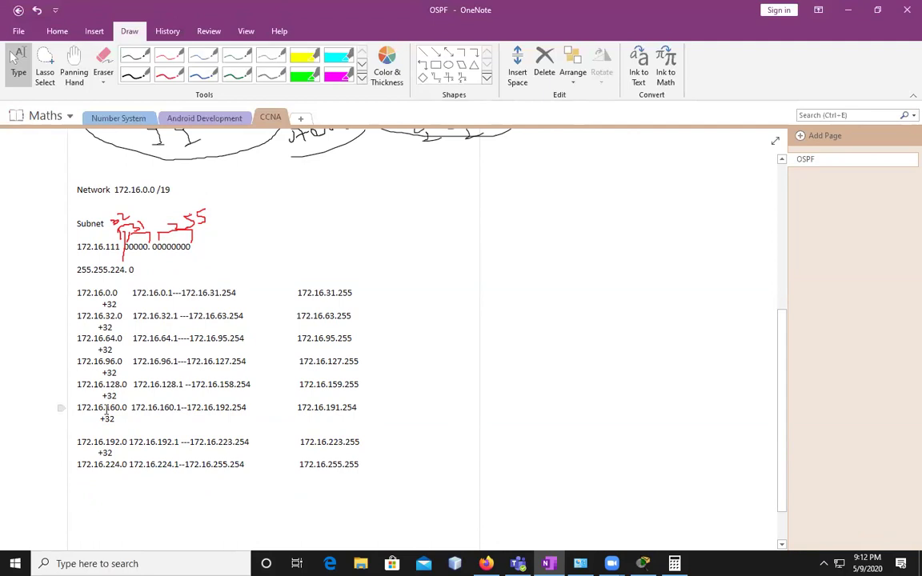
{"action": "left_click", "coordinate": [366, 467]}
{"action": "key", "text": "Return"}
{"action": "key", "text": "Return"}
Copy all the subnet notes from the Network 172.16.0.0 /19 line through the 172.16.224.0 row.
{"action": "left_click_drag", "start_coordinate": [354, 463], "coordinate": [78, 289]}
{"action": "left_click", "coordinate": [101, 307]}
{"action": "left_click_drag", "start_coordinate": [78, 286], "coordinate": [287, 498]}
{"action": "left_click", "coordinate": [286, 497]}
{"action": "scroll", "coordinate": [204, 328], "scroll_direction": "up", "scroll_amount": 1}
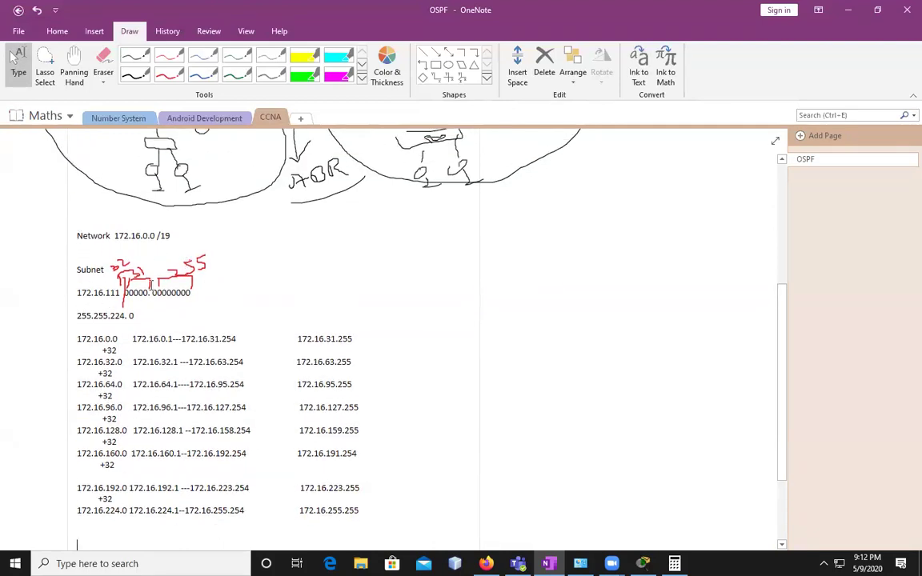
{"action": "left_click_drag", "start_coordinate": [80, 240], "coordinate": [370, 510]}
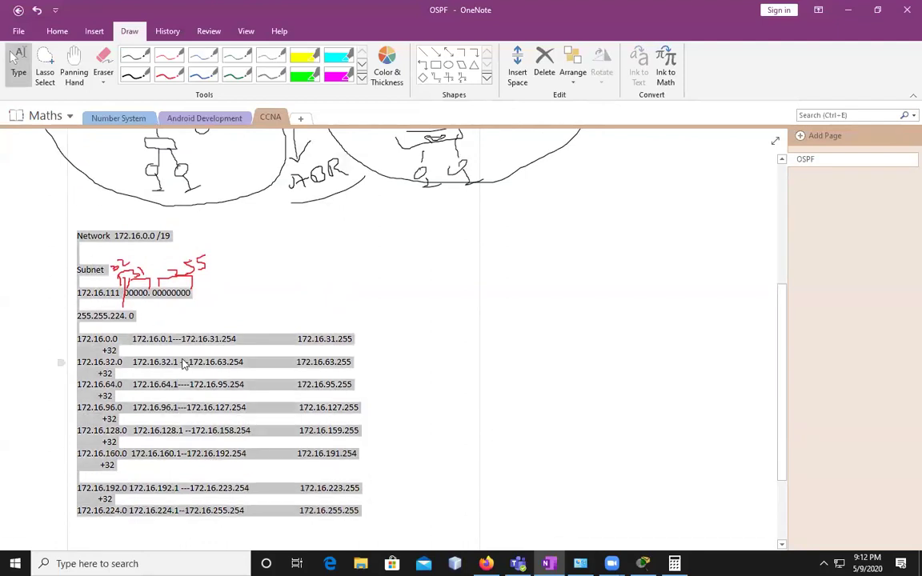
{"action": "right_click", "coordinate": [184, 363]}
{"action": "left_click", "coordinate": [210, 384]}
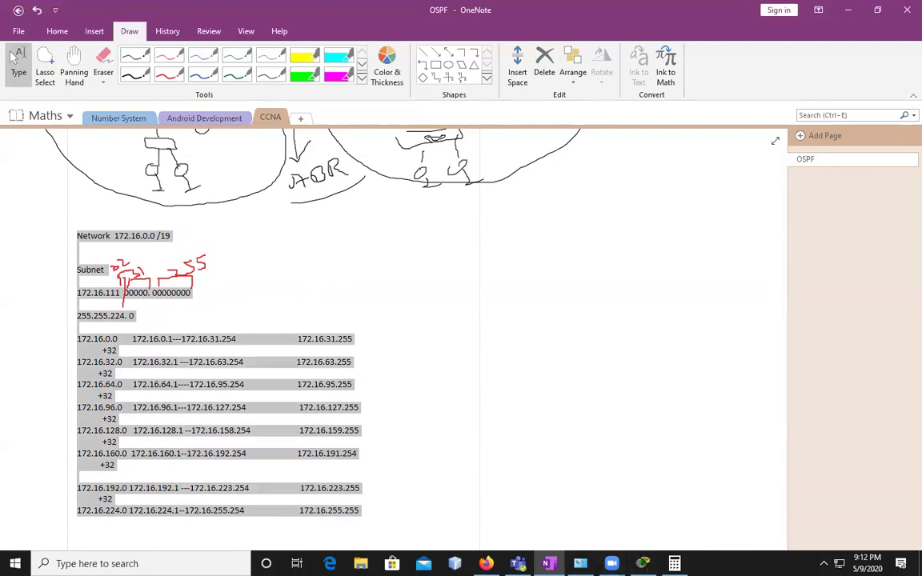
Switch to Cisco Packet Tracer and paste the copied subnet list as a note below Router1.
{"action": "key", "text": "alt+Tab"}
{"action": "scroll", "coordinate": [305, 233], "scroll_direction": "down", "scroll_amount": 3}
{"action": "scroll", "coordinate": [338, 282], "scroll_direction": "up", "scroll_amount": 3}
{"action": "left_click", "coordinate": [344, 267]}
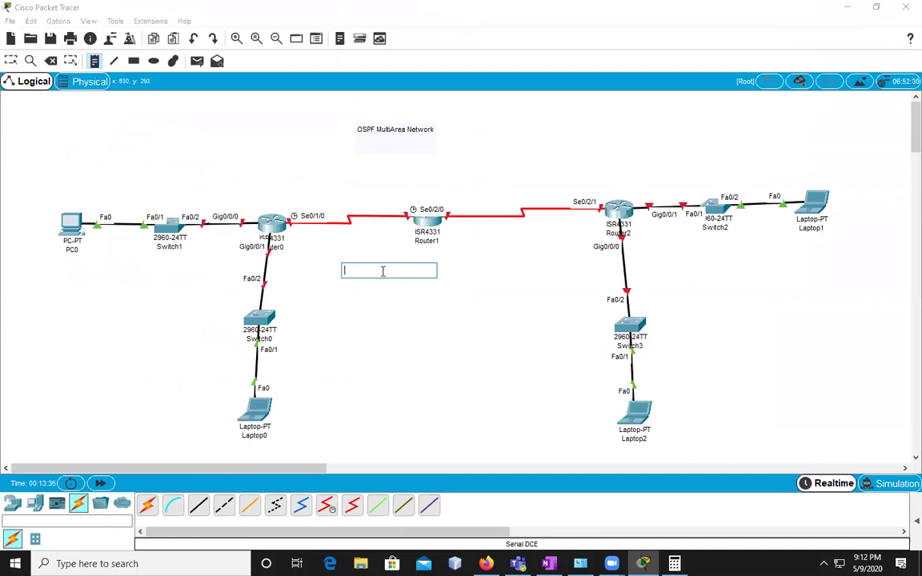
{"action": "key", "text": "ctrl+v"}
{"action": "left_click", "coordinate": [10, 63]}
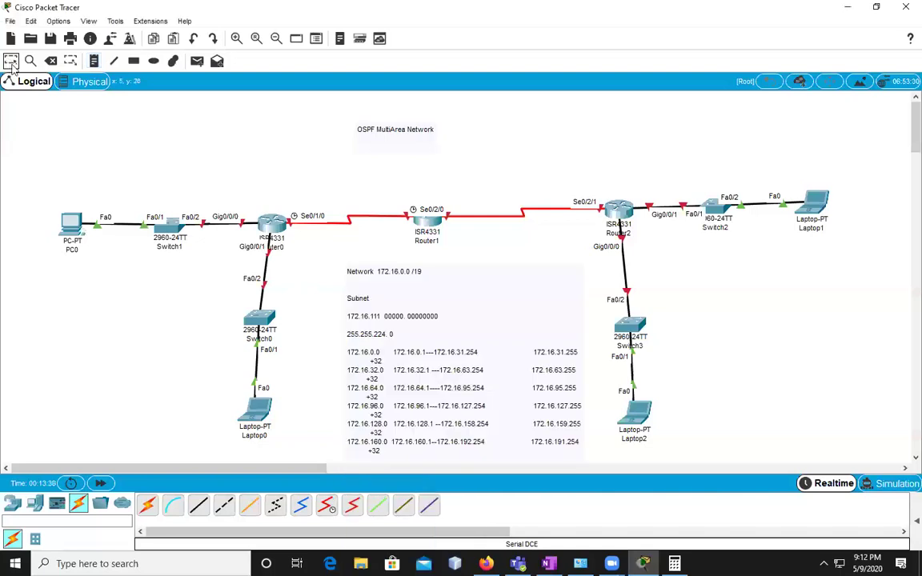
Move the subnet note to the area below Switch2, beside Laptop2.
{"action": "scroll", "coordinate": [459, 289], "scroll_direction": "down", "scroll_amount": 3}
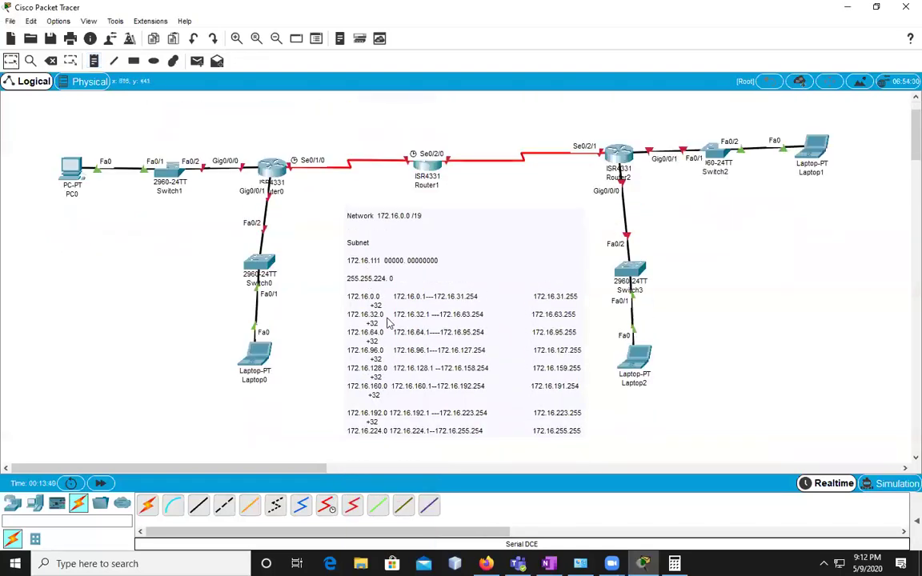
{"action": "scroll", "coordinate": [388, 322], "scroll_direction": "up", "scroll_amount": 3}
{"action": "left_click_drag", "start_coordinate": [442, 295], "coordinate": [765, 267]}
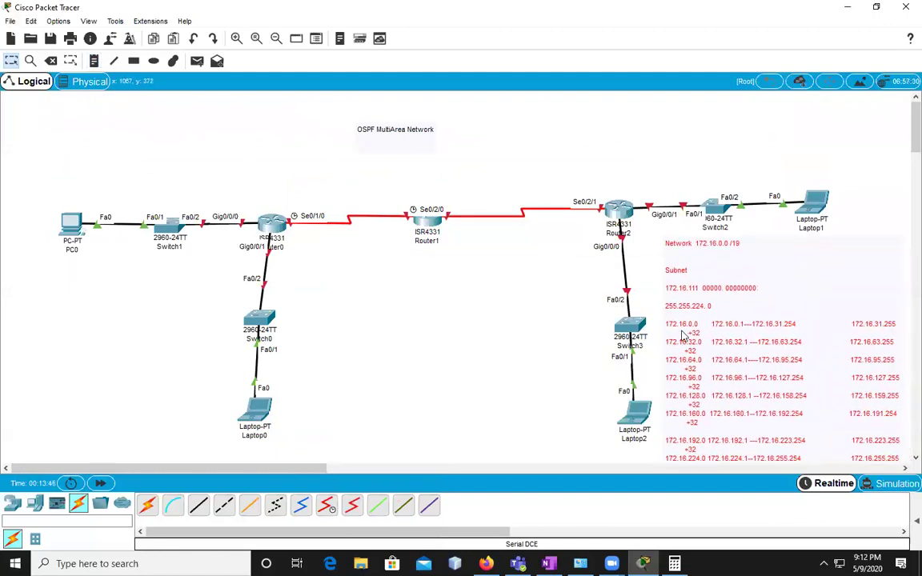
{"action": "left_click", "coordinate": [619, 302]}
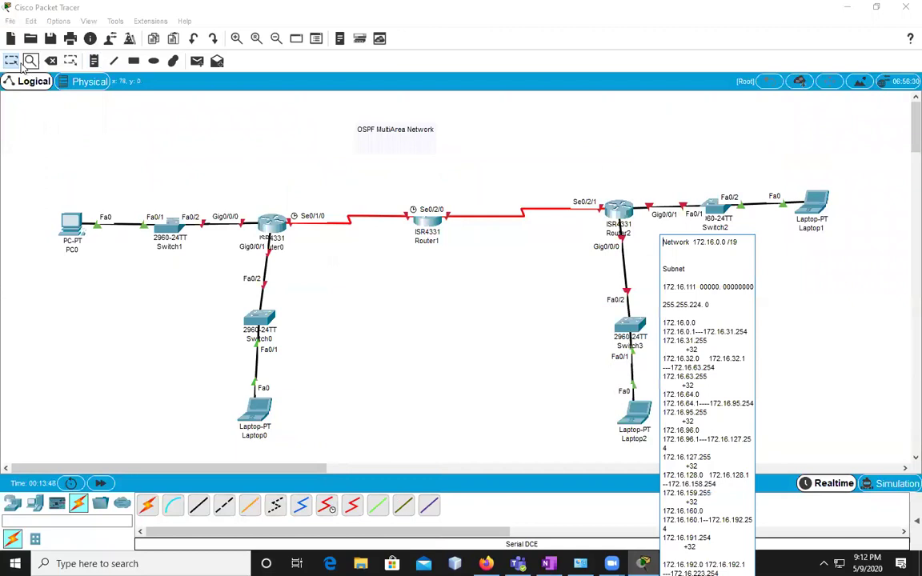
Move Router0, Router1, Router2, Switch3, Switch2 and Laptop1 higher in the workspace.
{"action": "left_click_drag", "start_coordinate": [266, 230], "coordinate": [258, 189]}
{"action": "left_click_drag", "start_coordinate": [429, 218], "coordinate": [429, 184]}
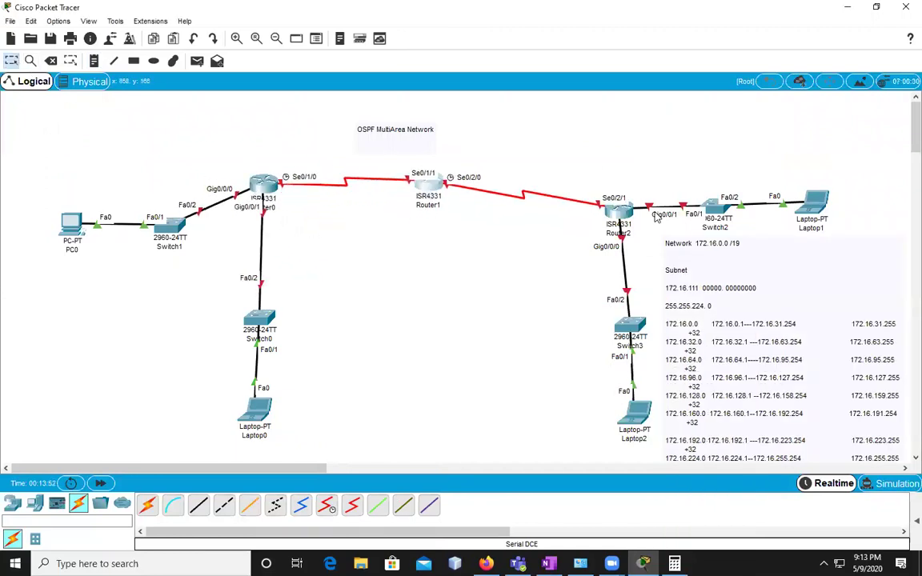
{"action": "left_click_drag", "start_coordinate": [615, 221], "coordinate": [614, 181]}
{"action": "left_click_drag", "start_coordinate": [629, 324], "coordinate": [624, 272]}
{"action": "left_click_drag", "start_coordinate": [710, 230], "coordinate": [719, 196]}
{"action": "left_click_drag", "start_coordinate": [833, 212], "coordinate": [840, 180]}
Move Switch1, PC0, Switch0, Laptop0 and Laptop2 higher, and place the subnet note beneath Router1 between the two switch branches.
{"action": "left_click_drag", "start_coordinate": [169, 225], "coordinate": [163, 184]}
{"action": "left_click_drag", "start_coordinate": [76, 224], "coordinate": [62, 162]}
{"action": "left_click_drag", "start_coordinate": [260, 314], "coordinate": [263, 278]}
{"action": "left_click_drag", "start_coordinate": [261, 386], "coordinate": [256, 383]}
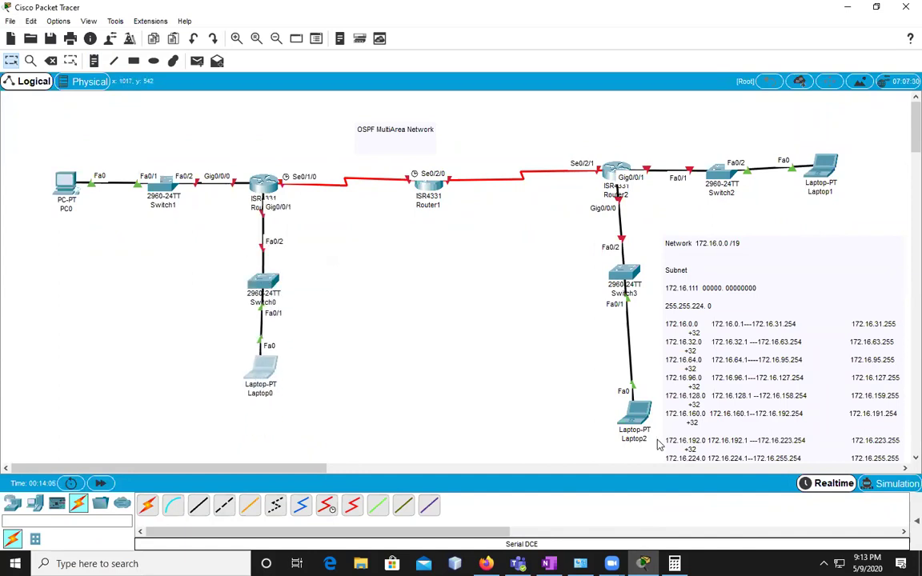
{"action": "left_click_drag", "start_coordinate": [635, 413], "coordinate": [631, 374]}
{"action": "left_click_drag", "start_coordinate": [735, 262], "coordinate": [422, 232]}
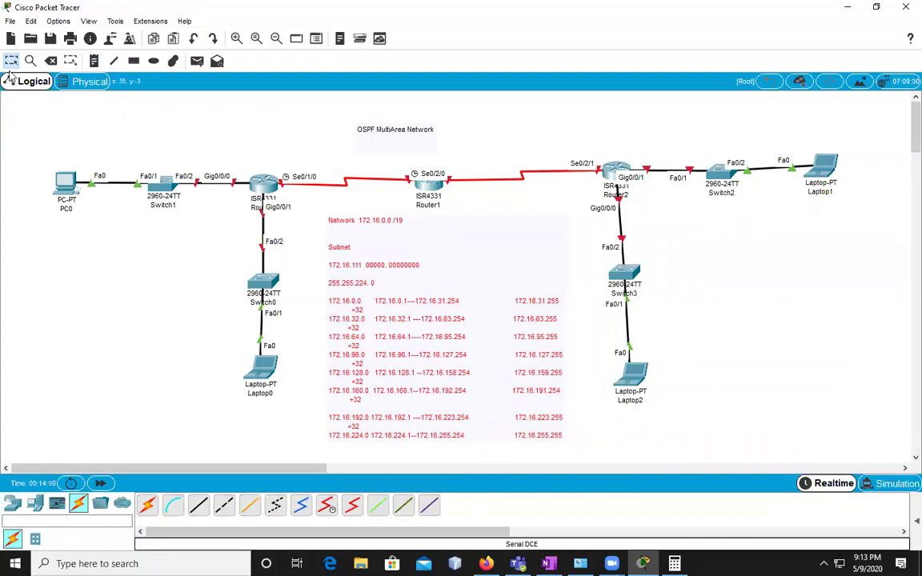
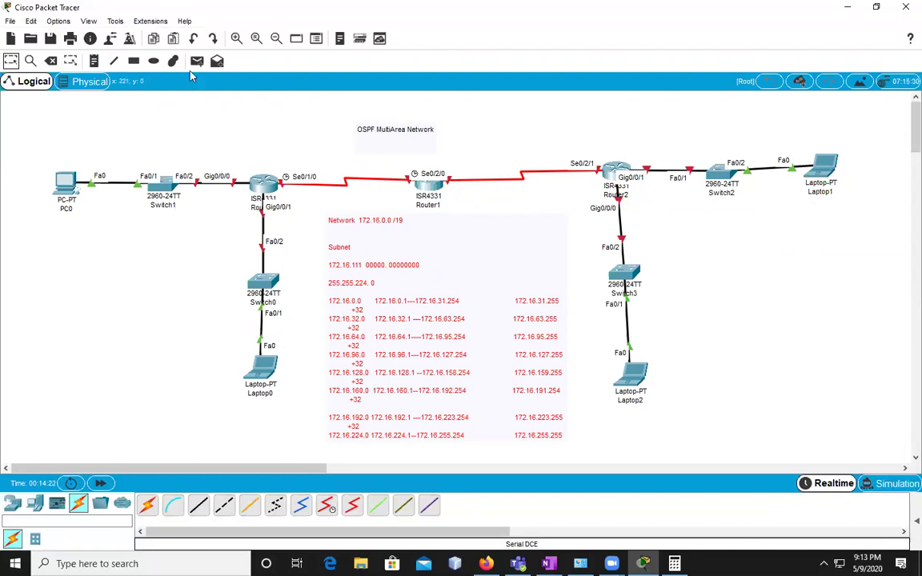
Set the ellipse drawing tool to use a yellow fill color.
{"action": "left_click", "coordinate": [152, 61]}
{"action": "left_click", "coordinate": [412, 110]}
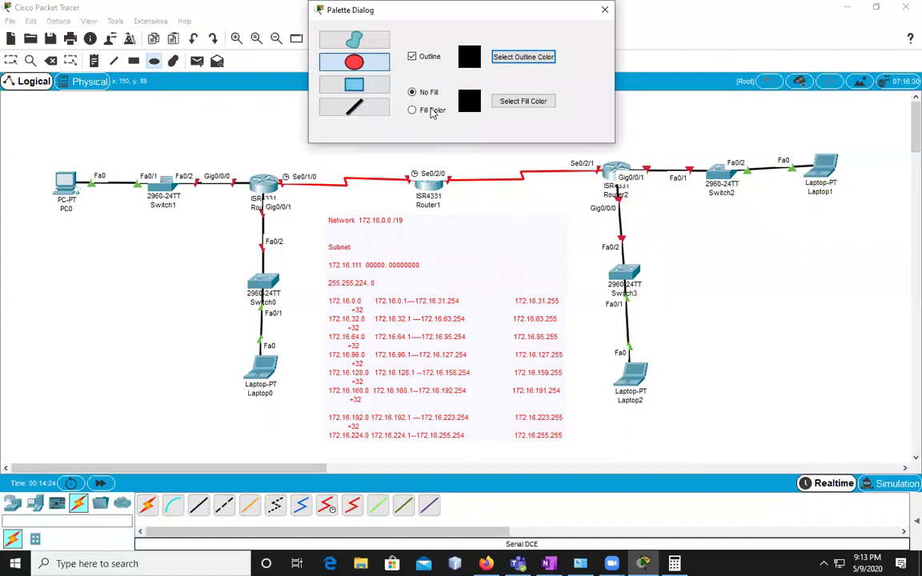
{"action": "left_click", "coordinate": [524, 101]}
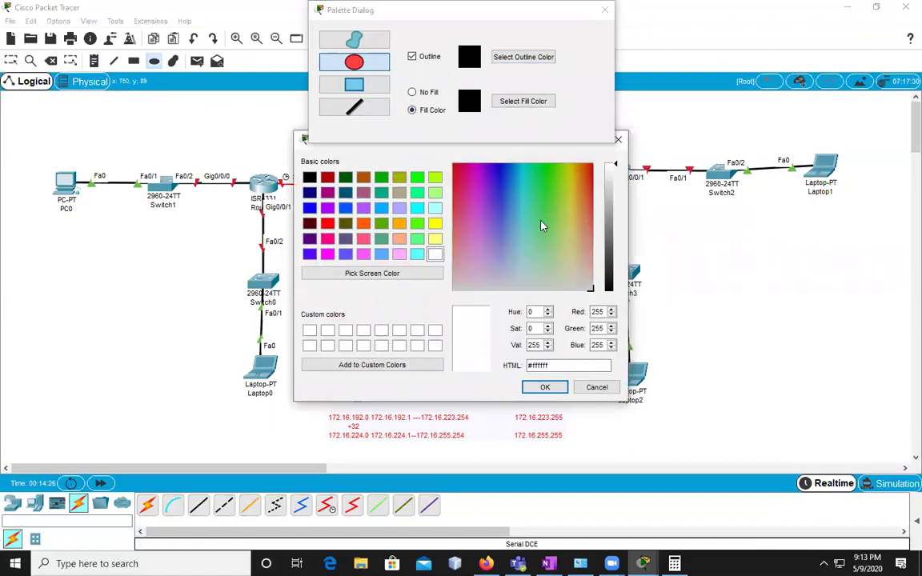
{"action": "left_click", "coordinate": [435, 223]}
{"action": "left_click", "coordinate": [545, 387]}
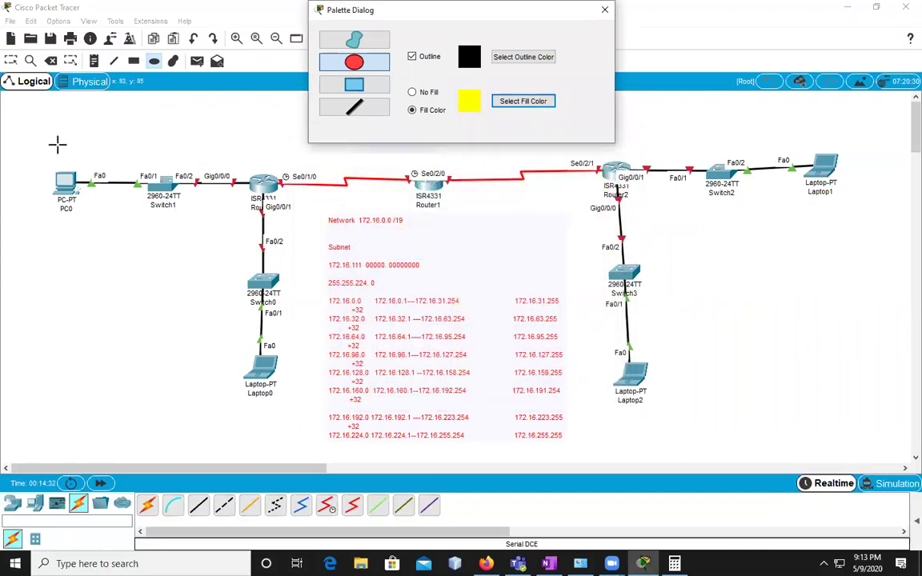
Try a bright yellow ellipse around the Router0 branch, and delete it.
{"action": "left_click_drag", "start_coordinate": [57, 130], "coordinate": [22, 182]}
{"action": "left_click_drag", "start_coordinate": [33, 245], "coordinate": [338, 408]}
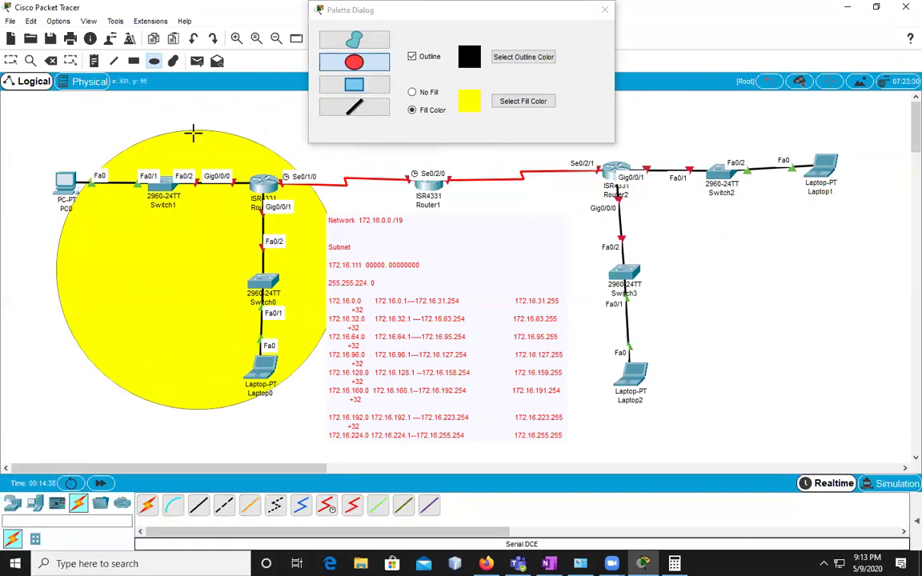
{"action": "left_click", "coordinate": [51, 62]}
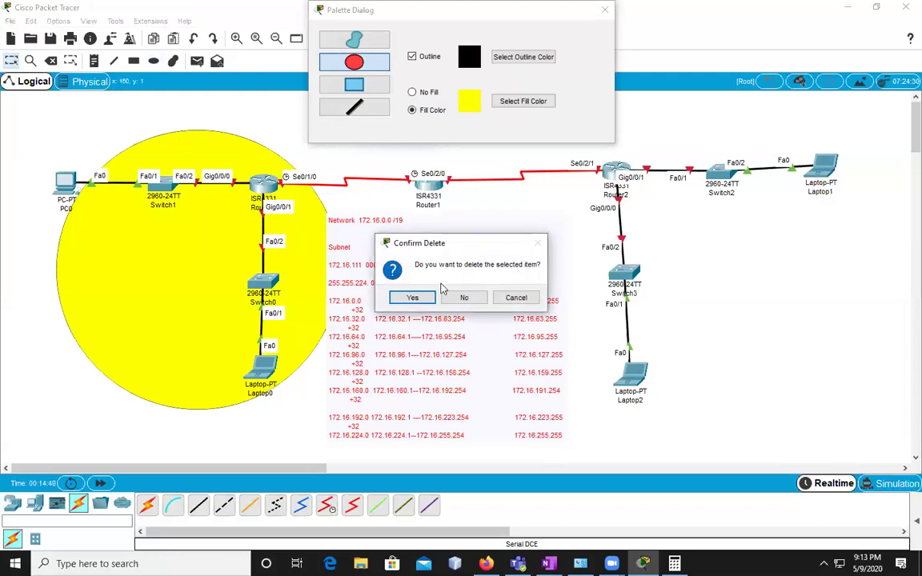
{"action": "left_click", "coordinate": [468, 301]}
{"action": "left_click", "coordinate": [173, 129]}
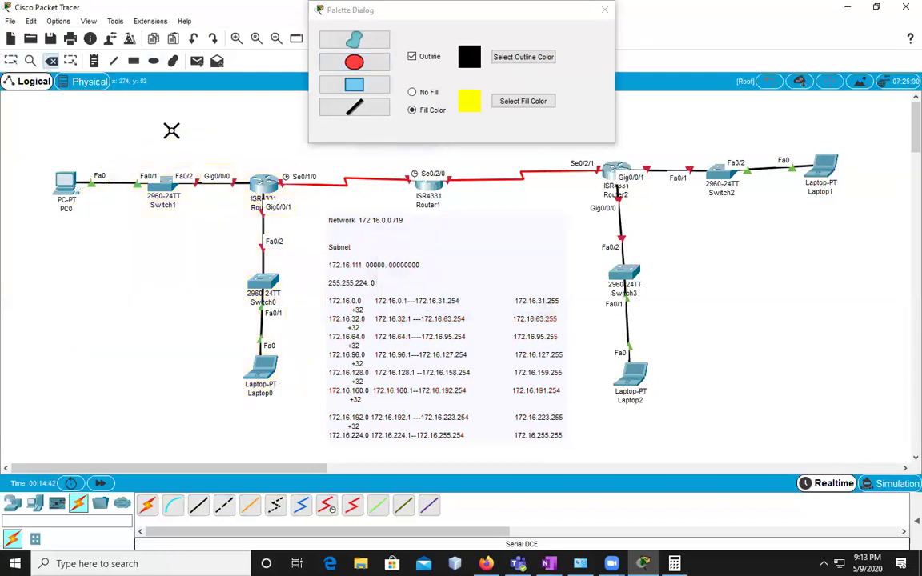
{"action": "left_click", "coordinate": [10, 61]}
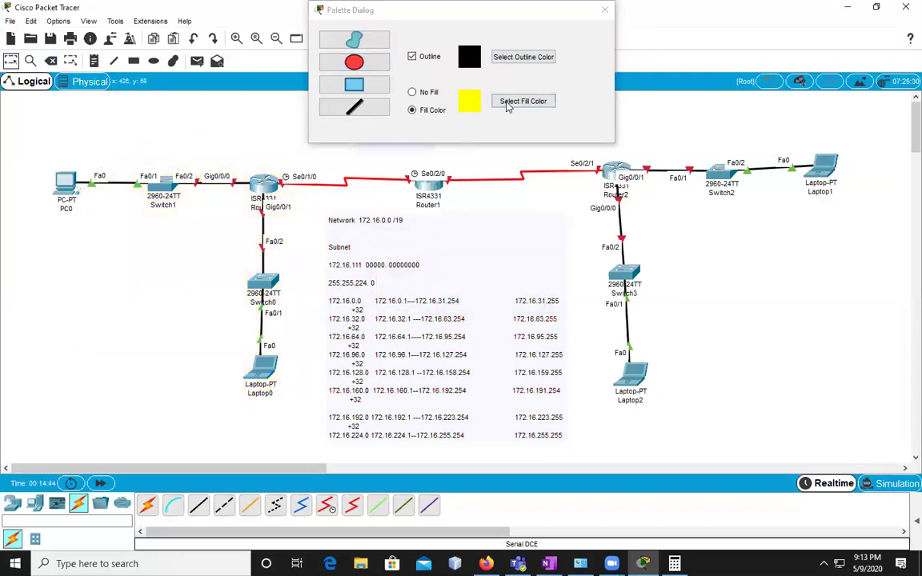
{"action": "left_click", "coordinate": [522, 102]}
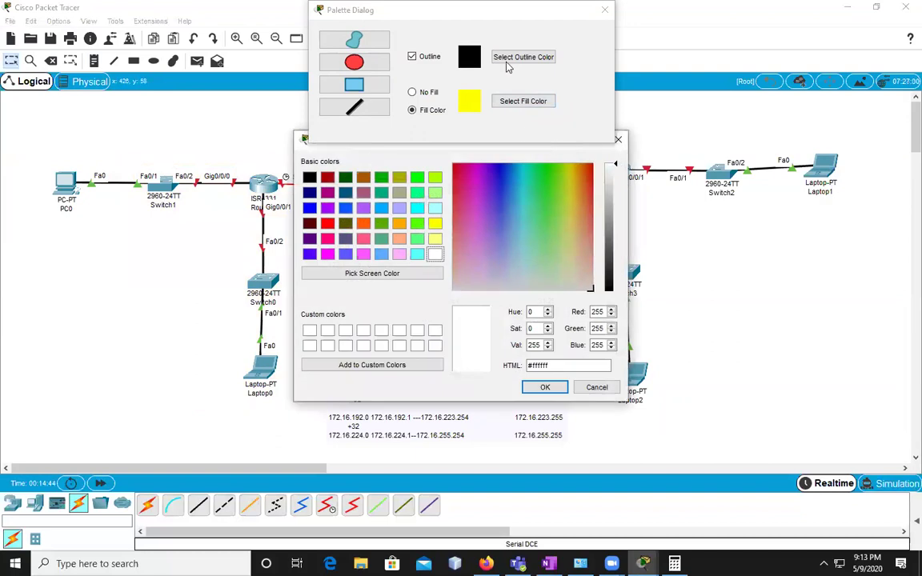
{"action": "left_click", "coordinate": [545, 388]}
{"action": "left_click_drag", "start_coordinate": [472, 12], "coordinate": [661, 24]}
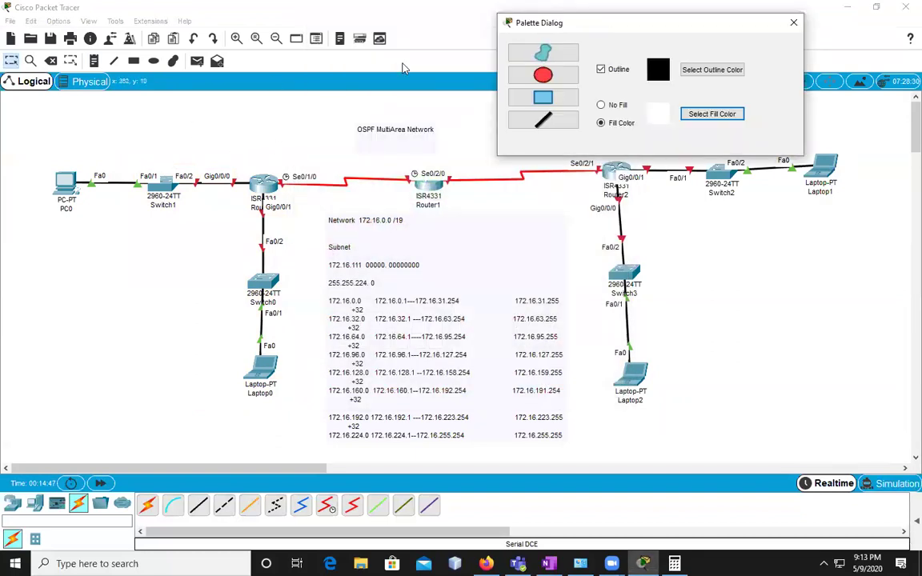
{"action": "left_click", "coordinate": [711, 114]}
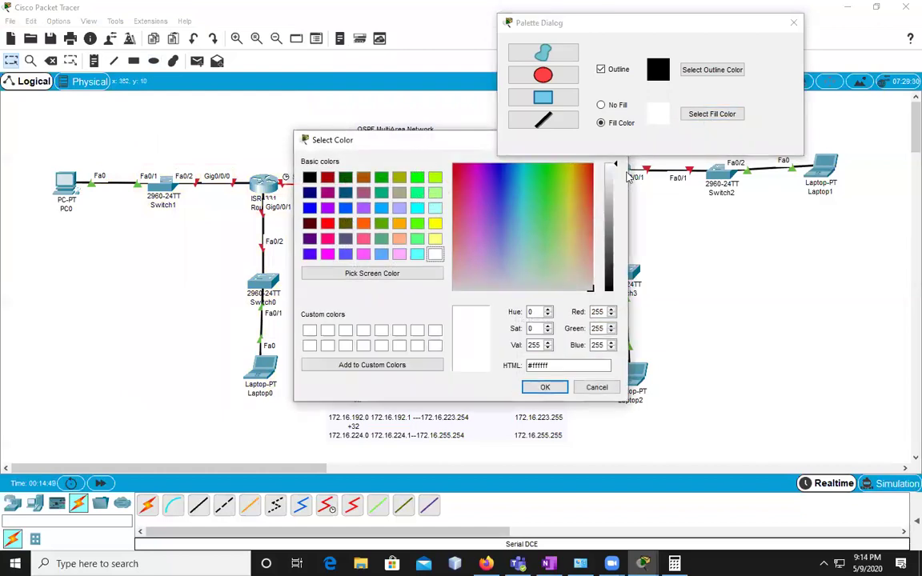
{"action": "left_click", "coordinate": [434, 238]}
{"action": "left_click", "coordinate": [545, 388]}
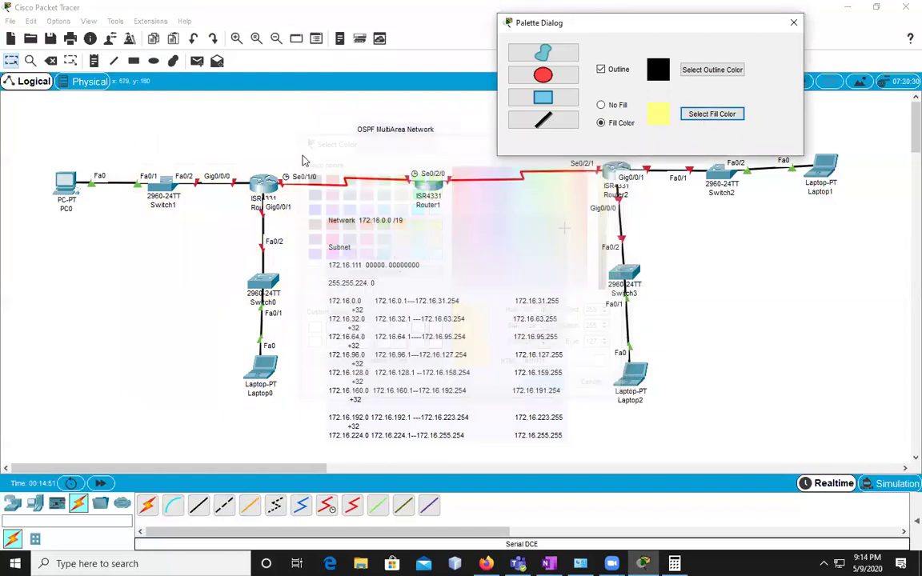
{"action": "left_click", "coordinate": [694, 115]}
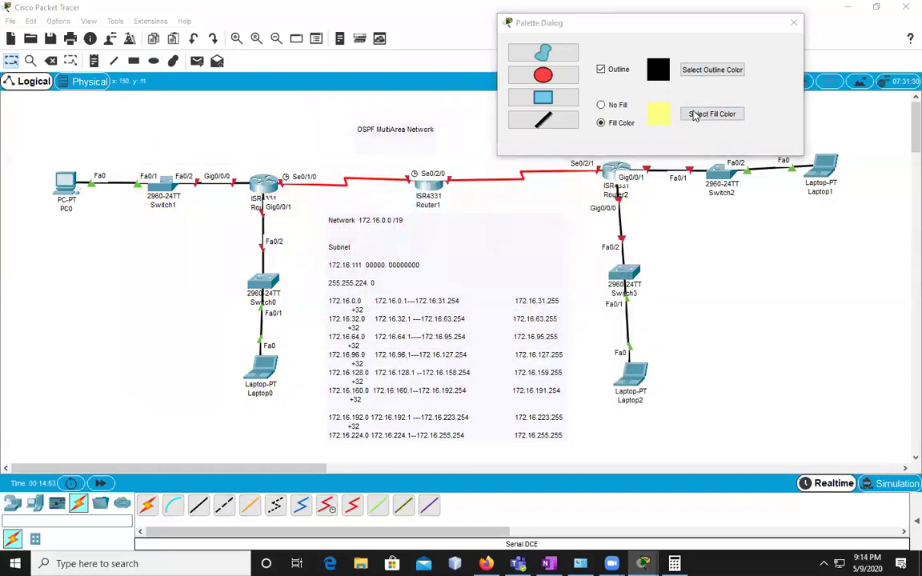
{"action": "left_click", "coordinate": [545, 387]}
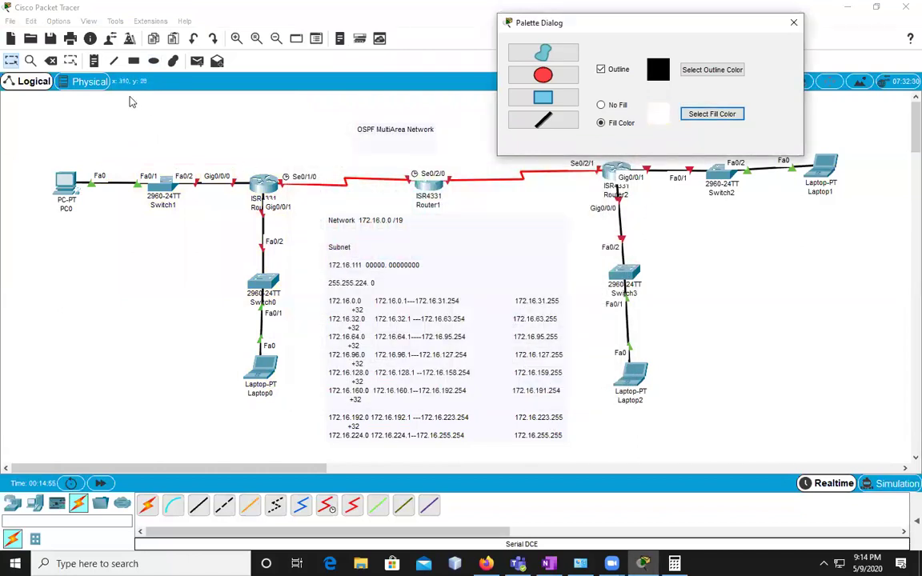
{"action": "left_click", "coordinate": [16, 61]}
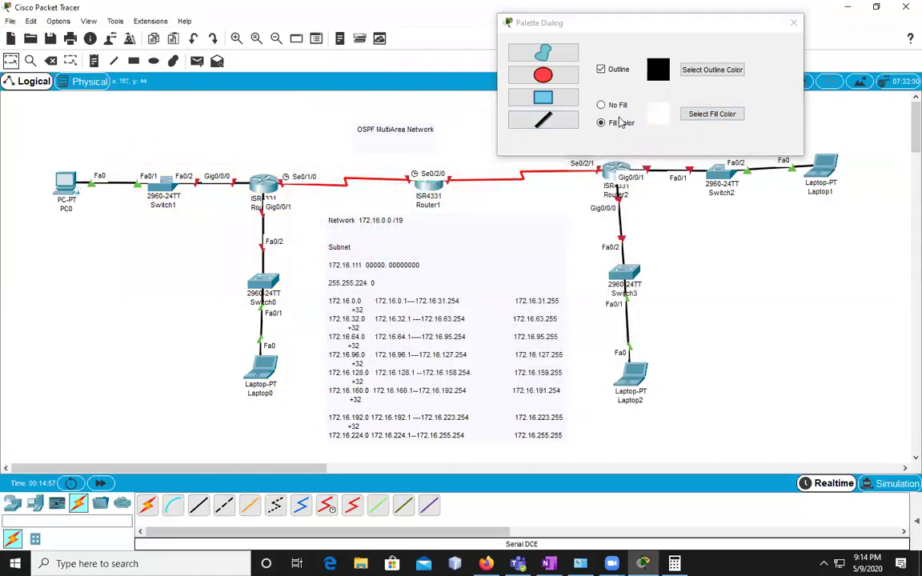
{"action": "left_click", "coordinate": [793, 23]}
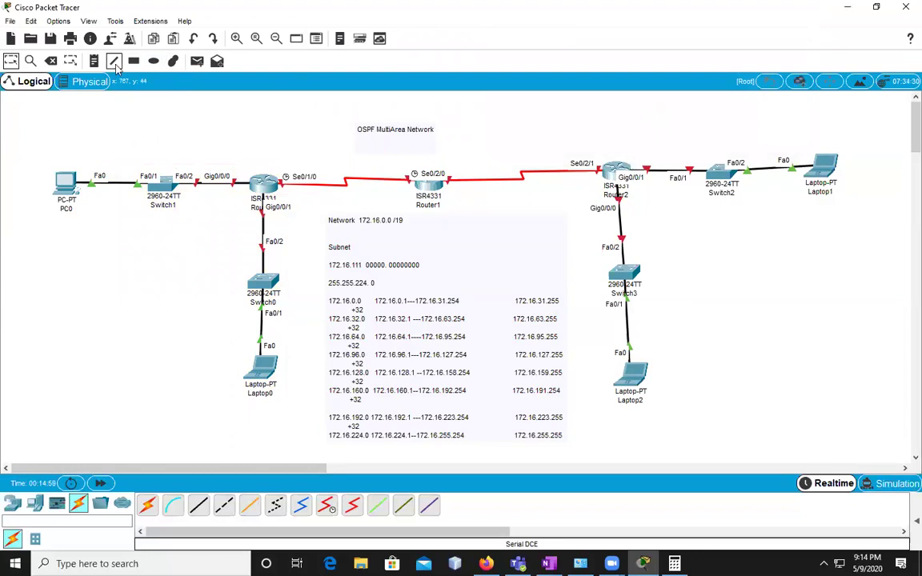
Draw a black-outlined ellipse with a pale yellow fill around PC0, Switch1, Router0, Switch0 and Laptop0.
{"action": "left_click", "coordinate": [154, 61]}
{"action": "left_click", "coordinate": [525, 102]}
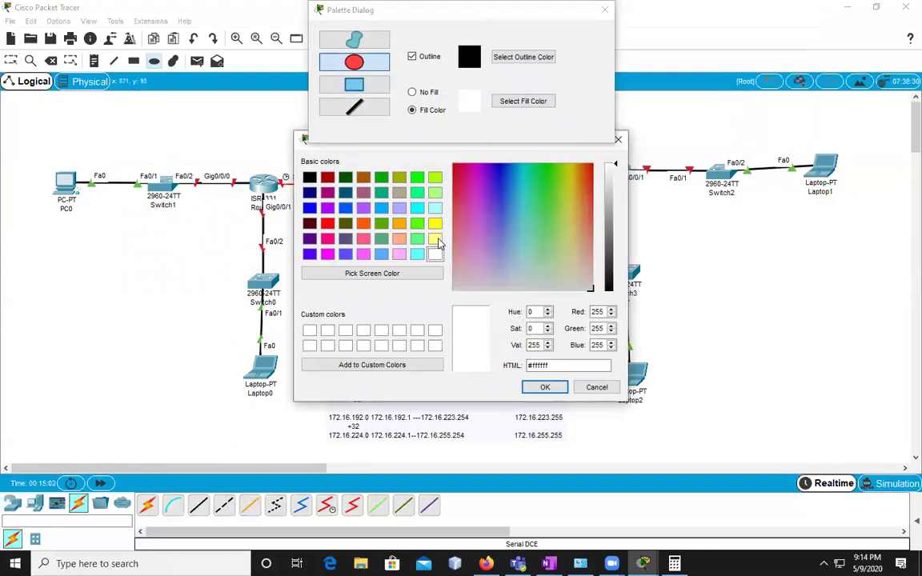
{"action": "left_click", "coordinate": [435, 238]}
{"action": "left_click", "coordinate": [545, 386]}
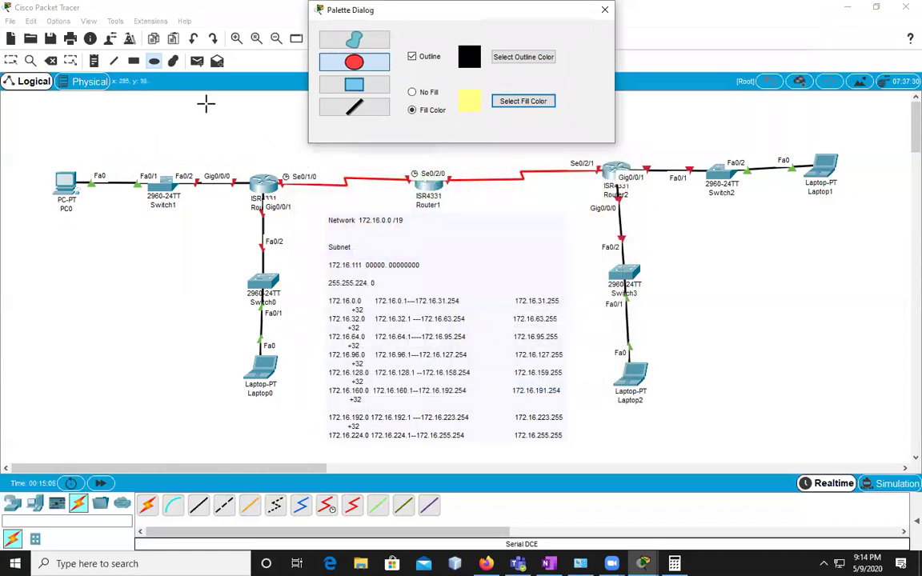
{"action": "left_click_drag", "start_coordinate": [428, 16], "coordinate": [684, 25]}
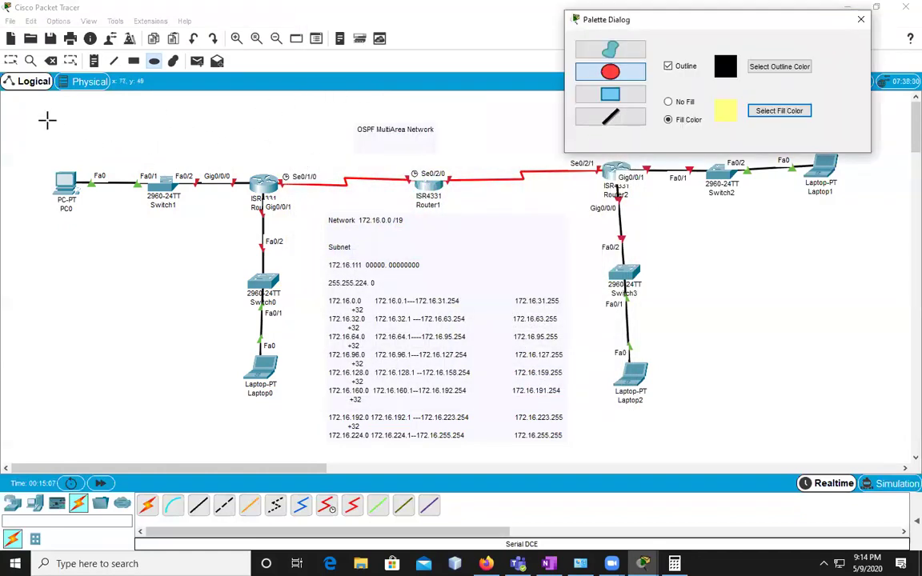
{"action": "left_click", "coordinate": [10, 120]}
{"action": "left_click_drag", "start_coordinate": [10, 120], "coordinate": [389, 410]}
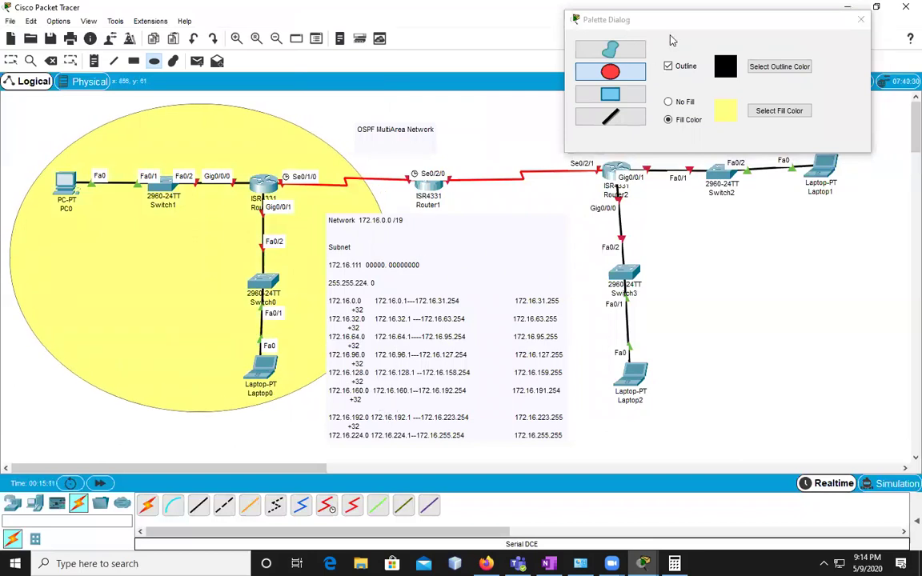
Draw a matching ellipse filled with cyan (#00ffff) around Router2, Switch2, Laptop1, Switch3 and Laptop2, and finish drawing.
{"action": "left_click", "coordinate": [769, 112]}
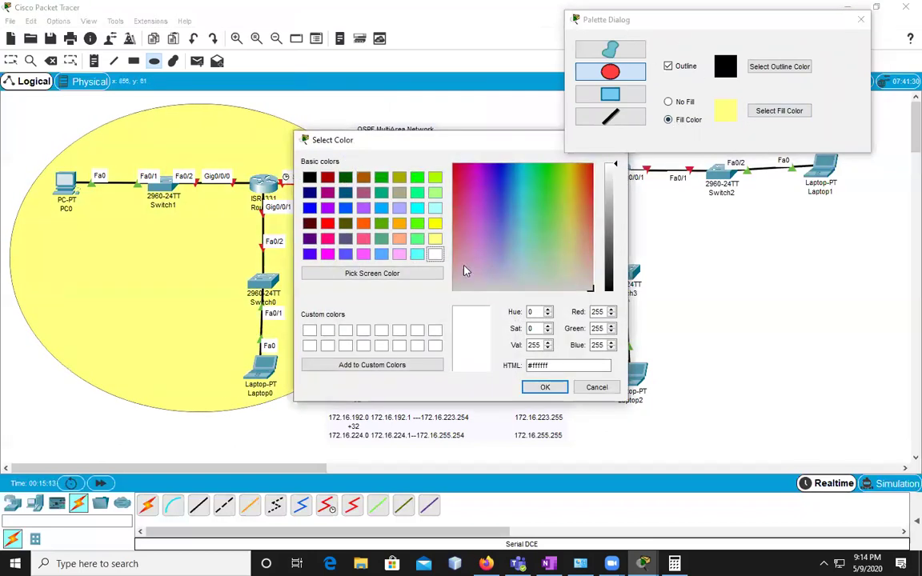
{"action": "left_click", "coordinate": [417, 208]}
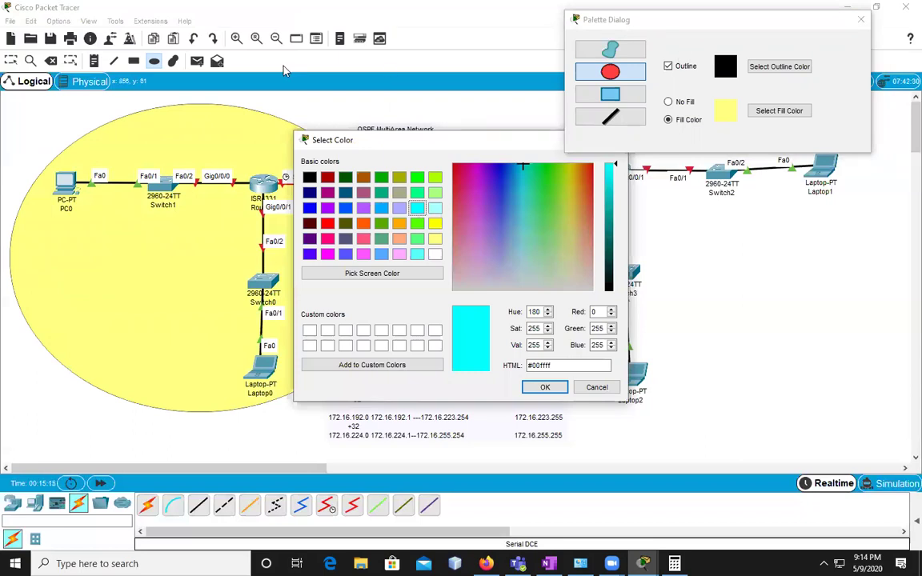
{"action": "left_click", "coordinate": [544, 387]}
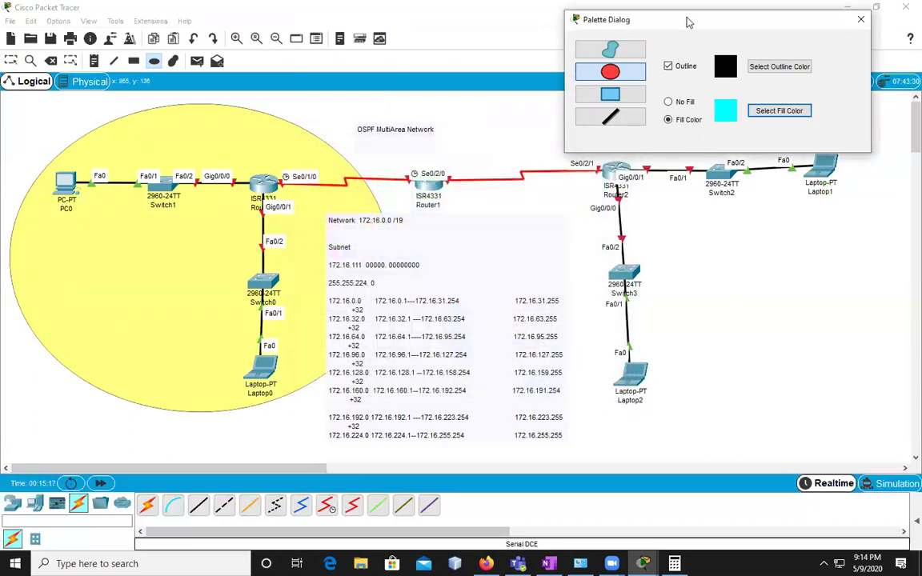
{"action": "left_click_drag", "start_coordinate": [686, 21], "coordinate": [99, 51]}
{"action": "left_click_drag", "start_coordinate": [467, 104], "coordinate": [892, 412]}
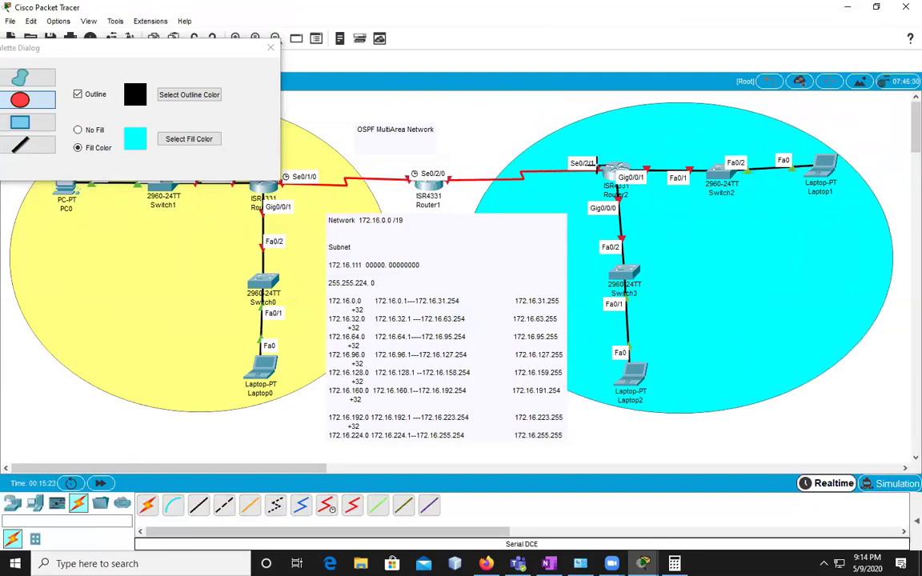
{"action": "left_click", "coordinate": [270, 47]}
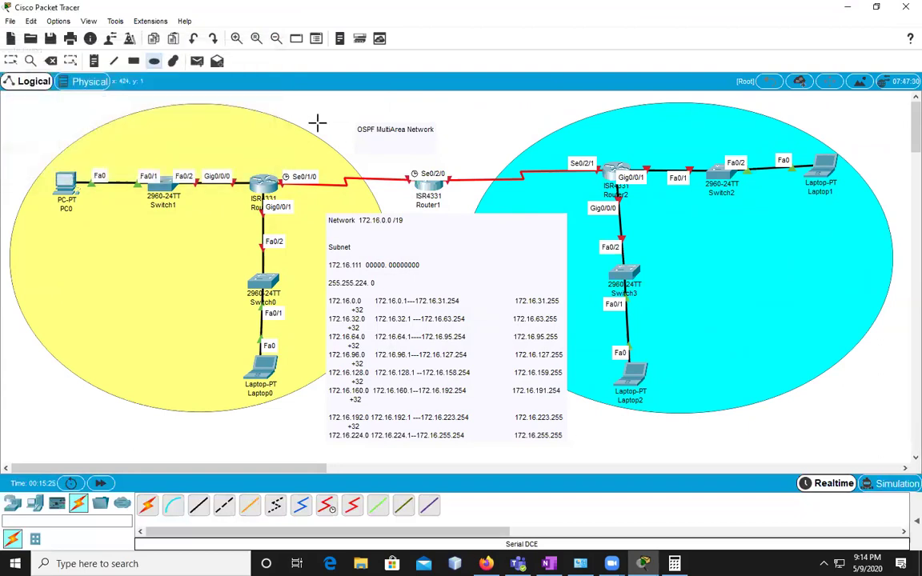
{"action": "left_click", "coordinate": [11, 62]}
Place the text notes R1, R2 and R3 above Router0, Router1 and Router2 respectively.
{"action": "left_click", "coordinate": [94, 61]}
{"action": "left_click", "coordinate": [255, 162]}
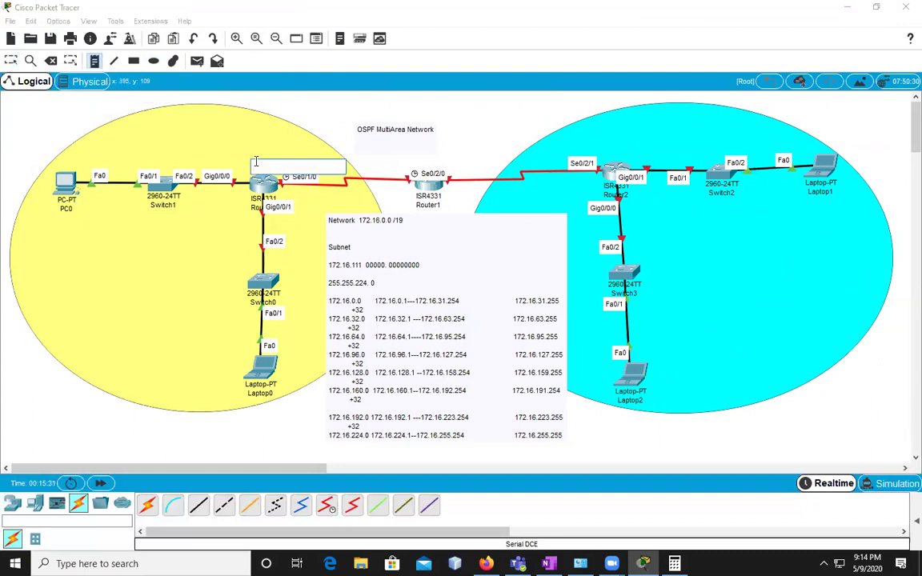
{"action": "type", "text": "R1"}
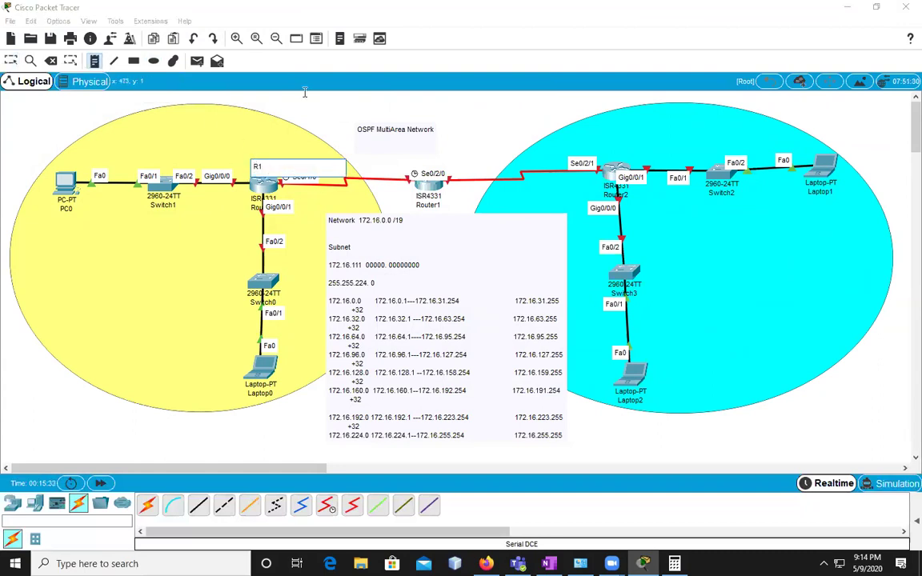
{"action": "left_click", "coordinate": [422, 161]}
{"action": "type", "text": "R2"}
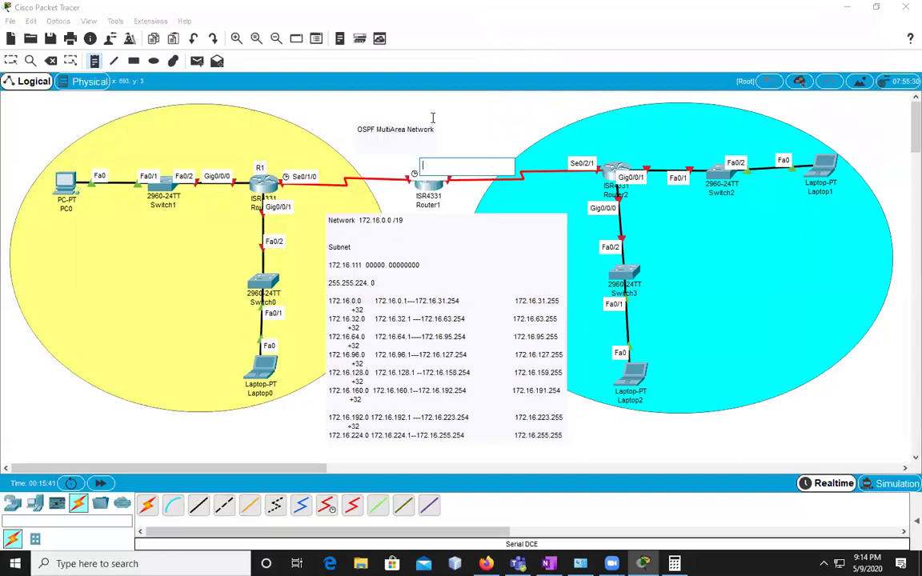
{"action": "left_click", "coordinate": [614, 148]}
{"action": "type", "text": "R3"}
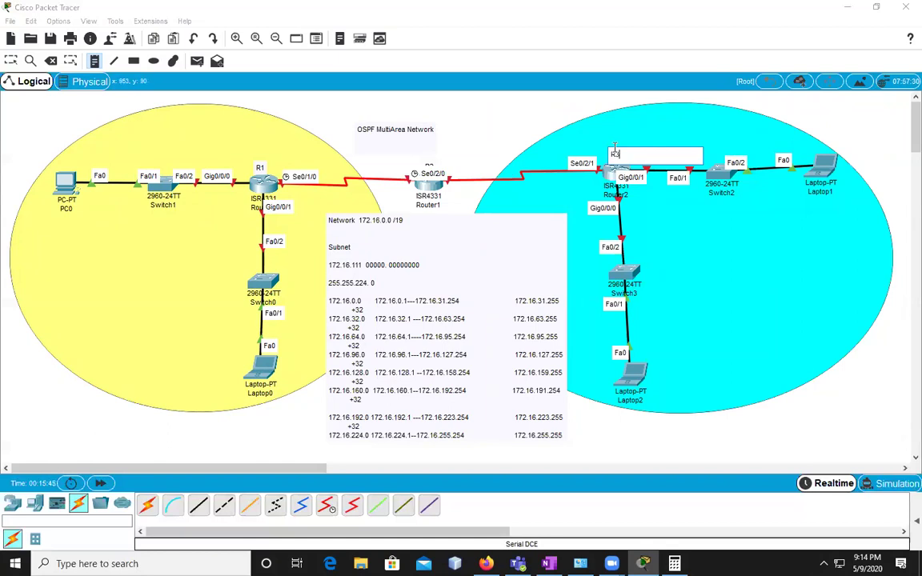
{"action": "left_click", "coordinate": [12, 60]}
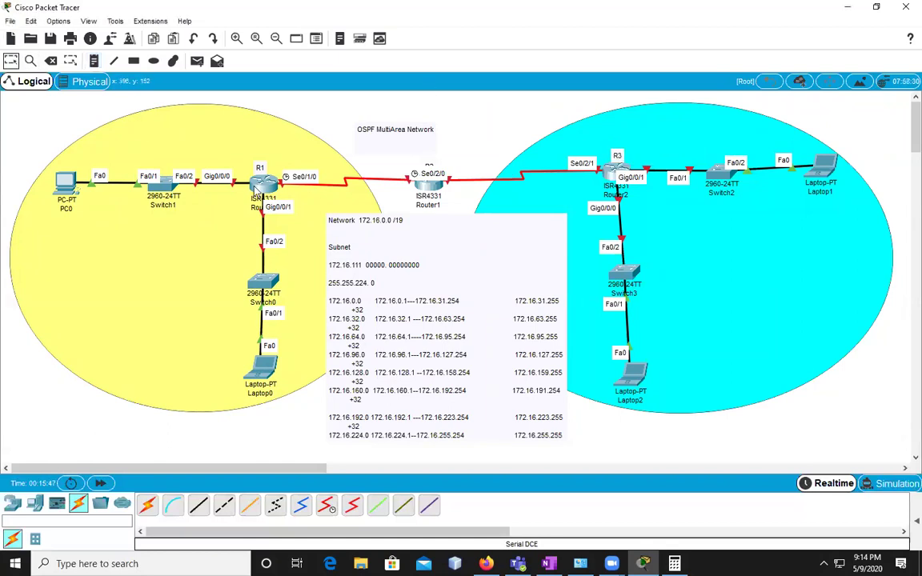
Set Router0's display name to Aptech in its global settings and close its configuration window.
{"action": "left_click", "coordinate": [263, 184]}
{"action": "left_click", "coordinate": [348, 112]}
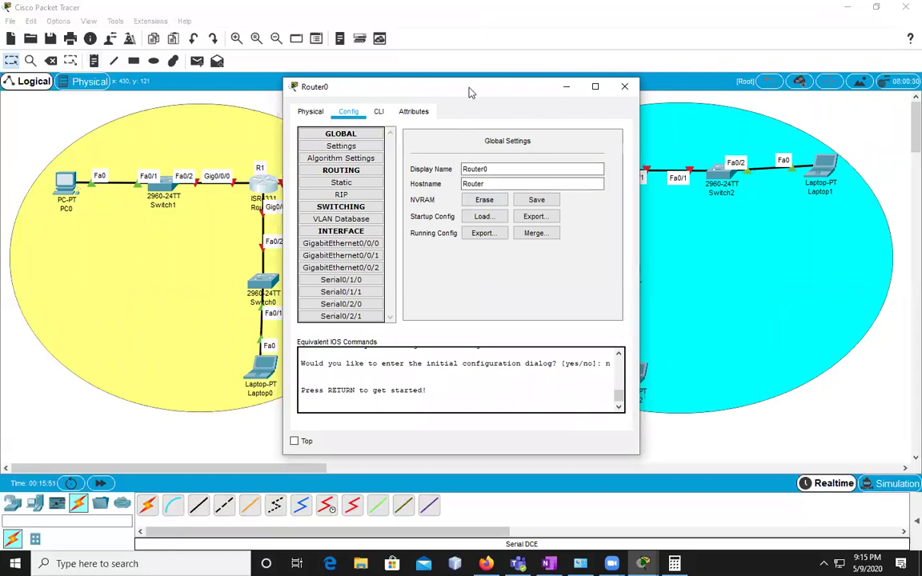
{"action": "left_click_drag", "start_coordinate": [471, 92], "coordinate": [337, 60]}
{"action": "left_click_drag", "start_coordinate": [364, 135], "coordinate": [324, 134]}
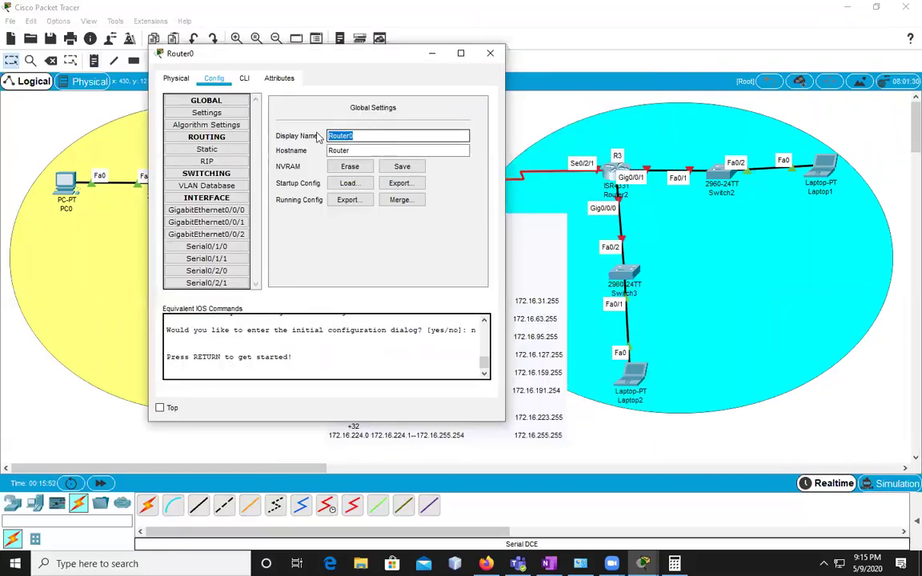
{"action": "type", "text": "r"}
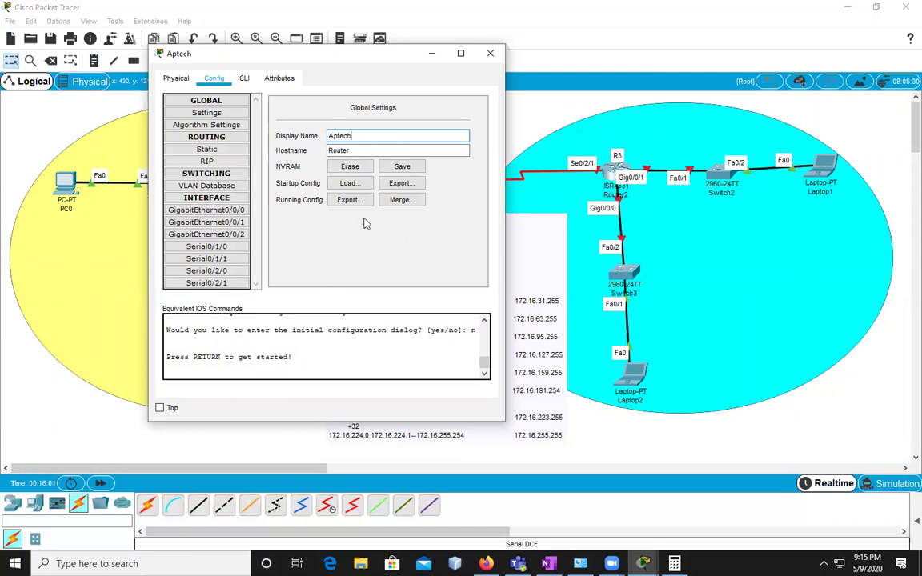
{"action": "left_click", "coordinate": [490, 54]}
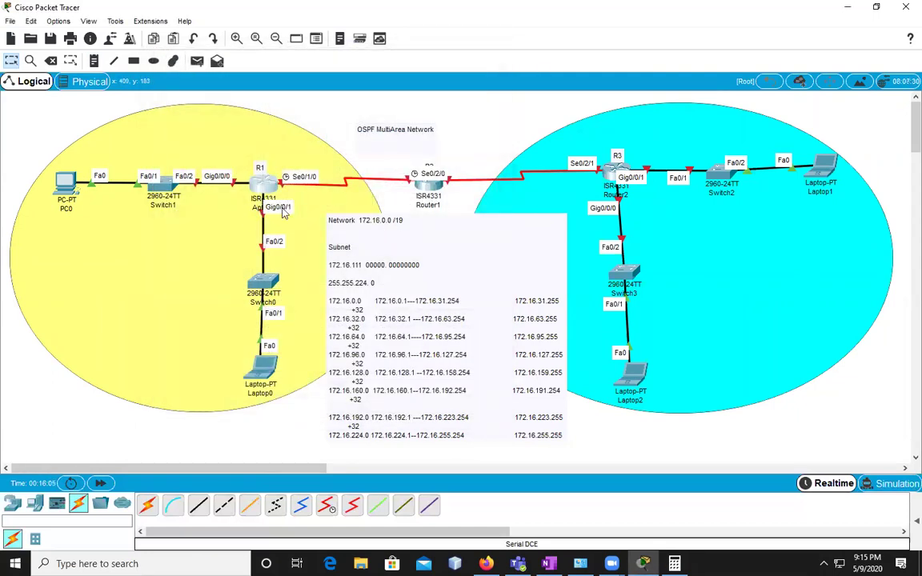
Examine Router1's global settings, its GigabitEthernet0/0/0 interface settings and the equivalent commands in its command-line interface.
{"action": "left_click", "coordinate": [416, 186]}
{"action": "left_click", "coordinate": [379, 113]}
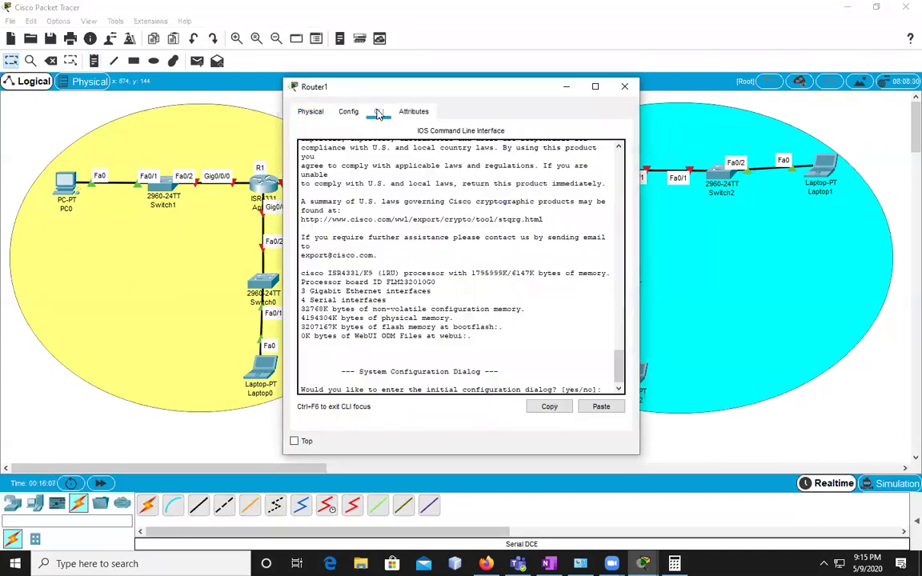
{"action": "left_click", "coordinate": [348, 113]}
{"action": "left_click_drag", "start_coordinate": [541, 168], "coordinate": [408, 176]}
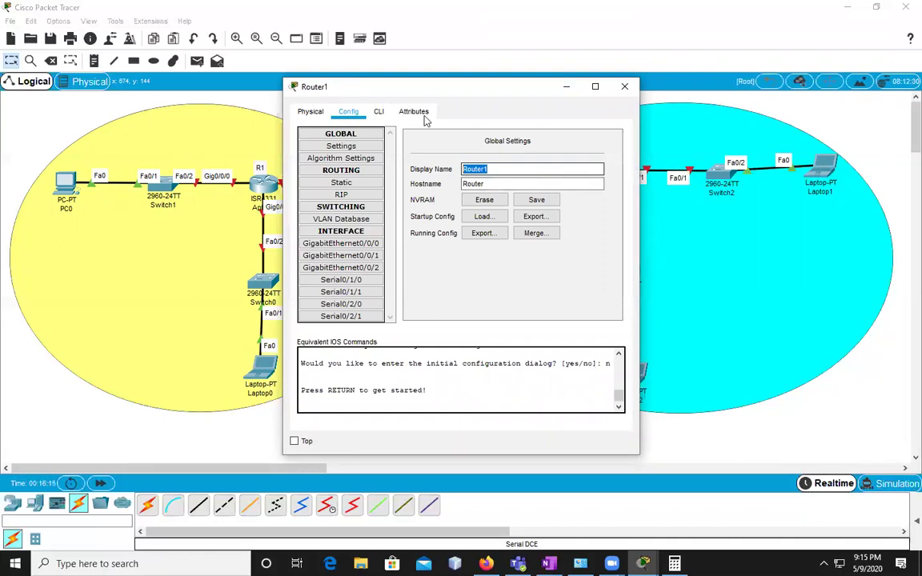
{"action": "left_click", "coordinate": [340, 243]}
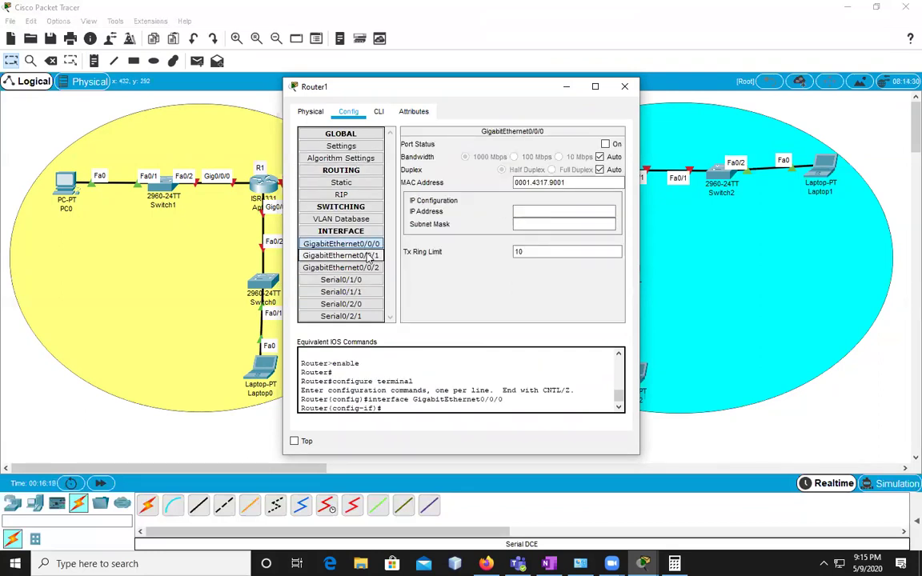
{"action": "left_click", "coordinate": [380, 114]}
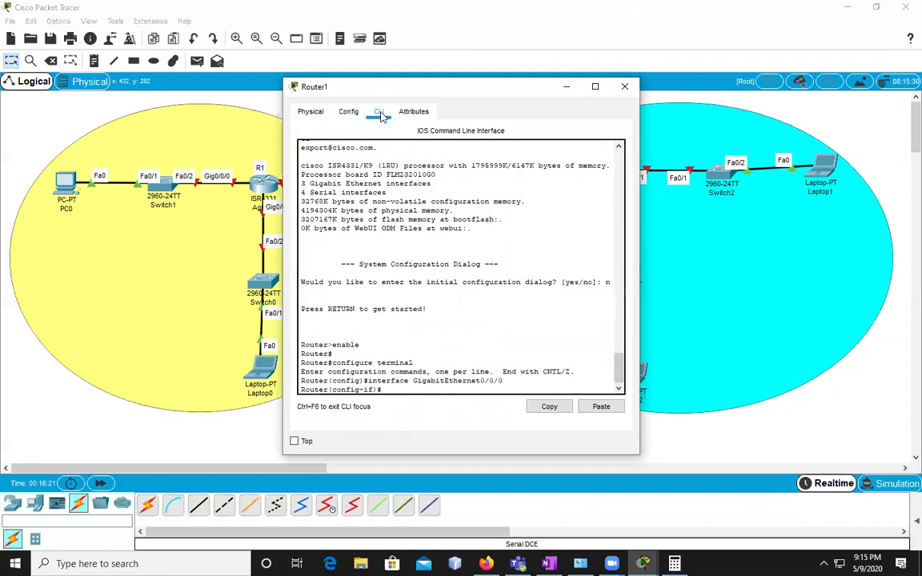
{"action": "left_click", "coordinate": [349, 112]}
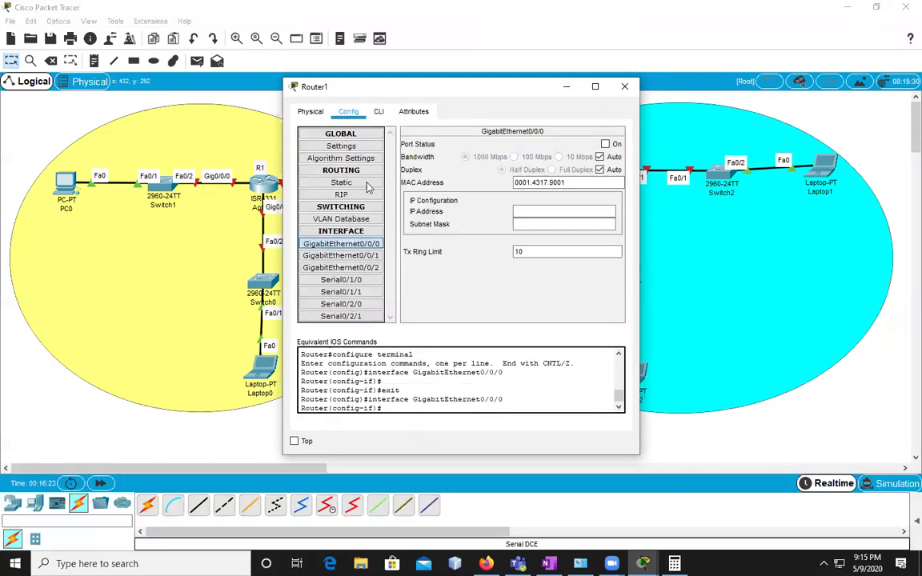
Set Router1's display name to Trainning in its global settings and put its configuration window away.
{"action": "left_click", "coordinate": [359, 183]}
{"action": "left_click", "coordinate": [353, 158]}
{"action": "left_click", "coordinate": [357, 147]}
{"action": "key", "text": "Tab"}
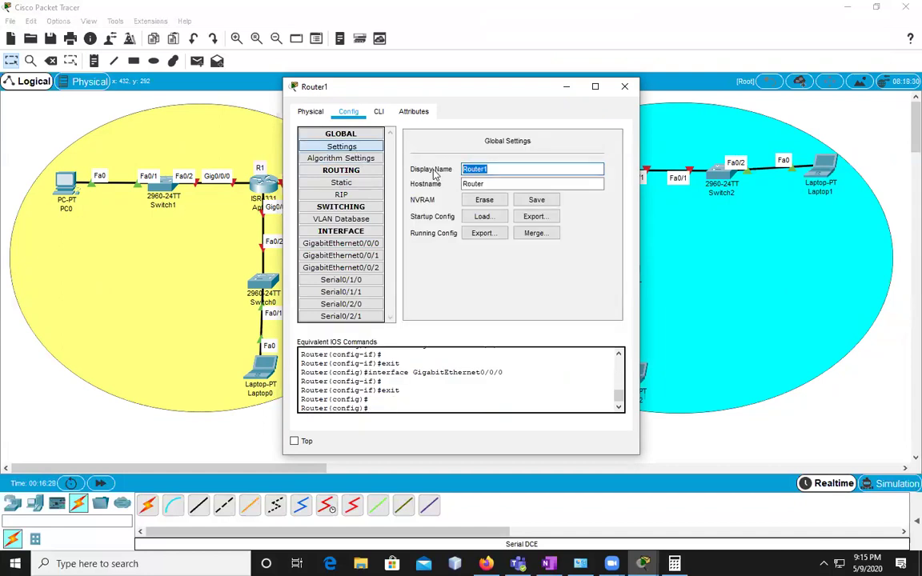
{"action": "type", "text": "Trainning"}
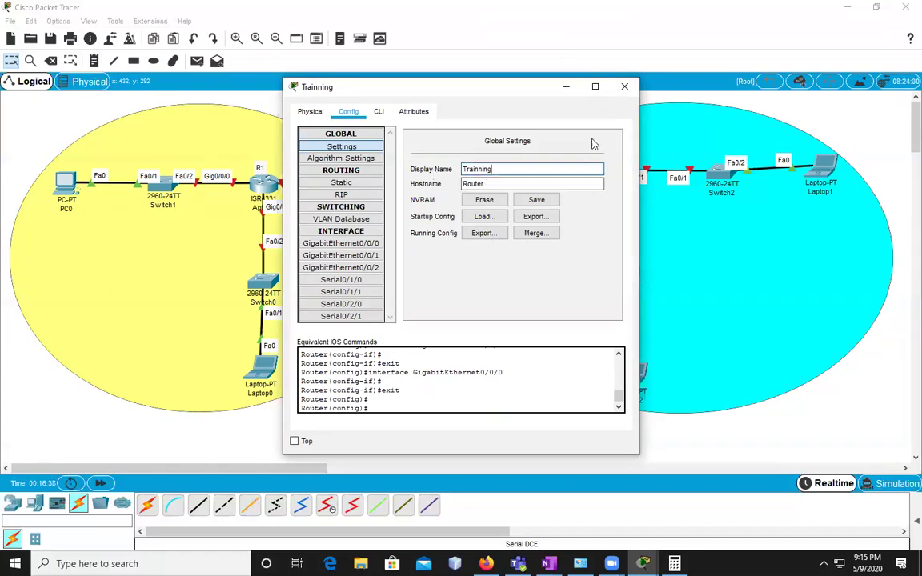
{"action": "left_click", "coordinate": [565, 86]}
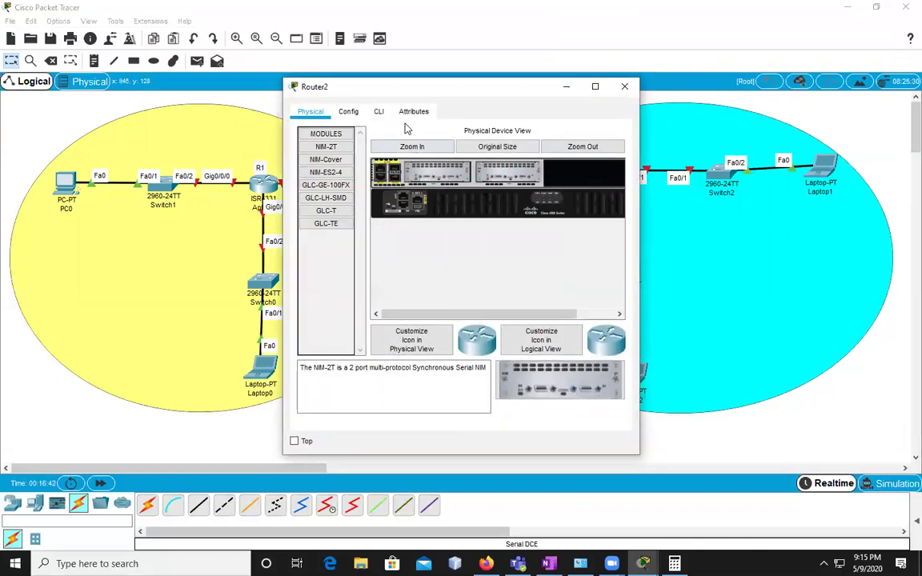
Set Router2's display name to ITDepartement in its global settings and close its configuration window.
{"action": "left_click", "coordinate": [380, 111]}
{"action": "left_click", "coordinate": [349, 112]}
{"action": "left_click_drag", "start_coordinate": [500, 169], "coordinate": [419, 172]}
{"action": "type", "text": "A"}
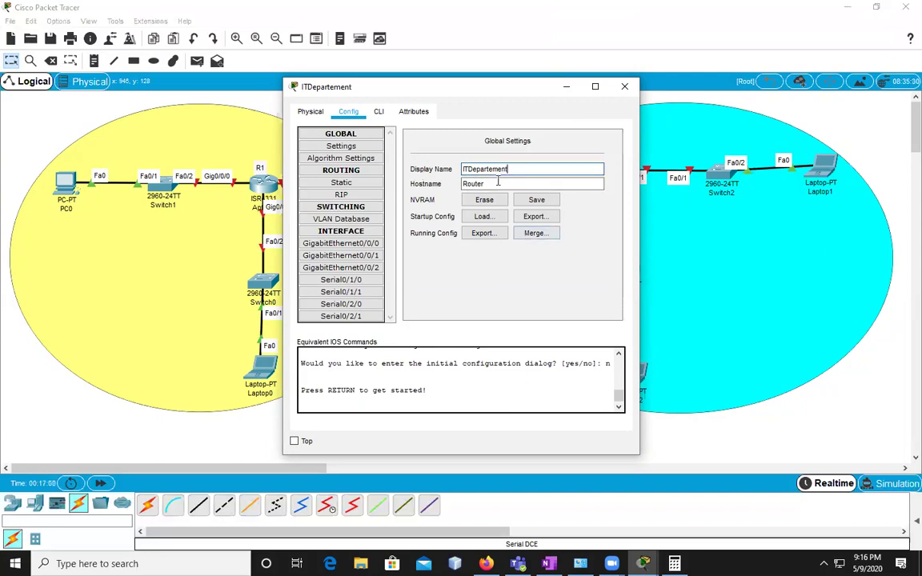
{"action": "left_click_drag", "start_coordinate": [498, 184], "coordinate": [456, 186]}
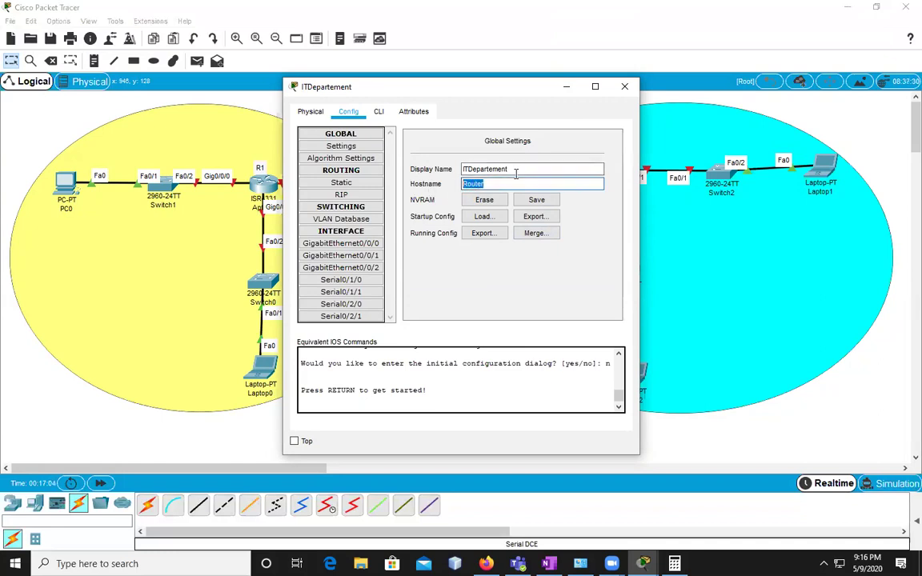
{"action": "left_click", "coordinate": [624, 86]}
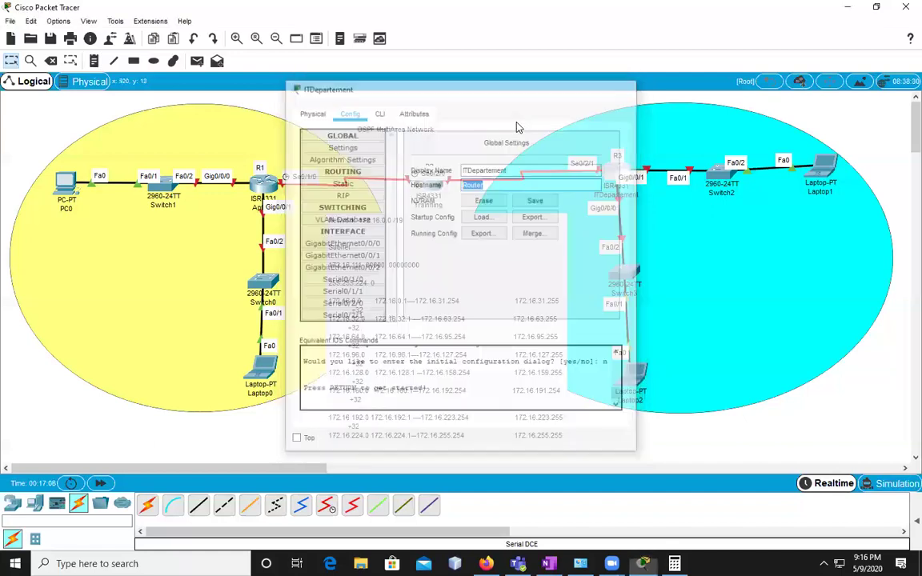
{"action": "left_click", "coordinate": [261, 181]}
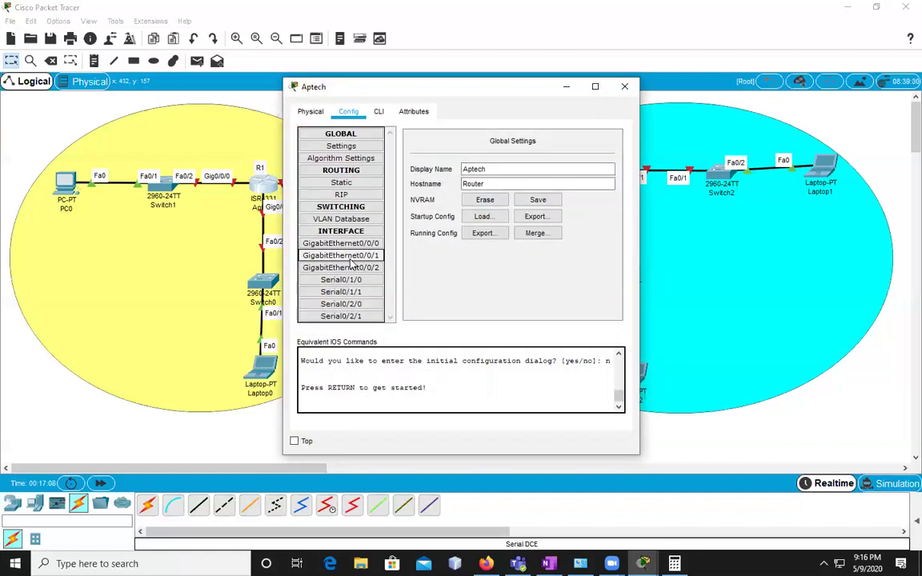
{"action": "double_click", "coordinate": [490, 184]}
{"action": "left_click", "coordinate": [594, 87]}
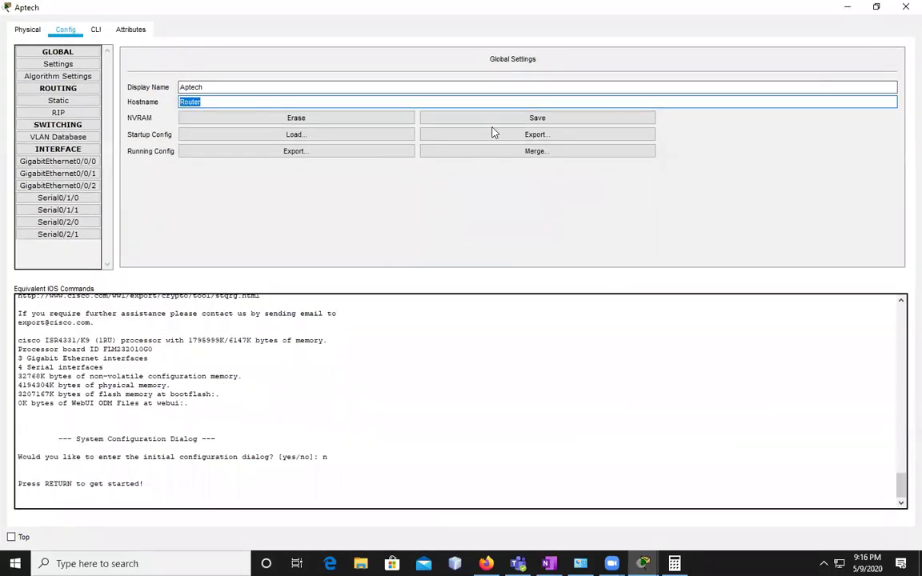
{"action": "left_click", "coordinate": [906, 7]}
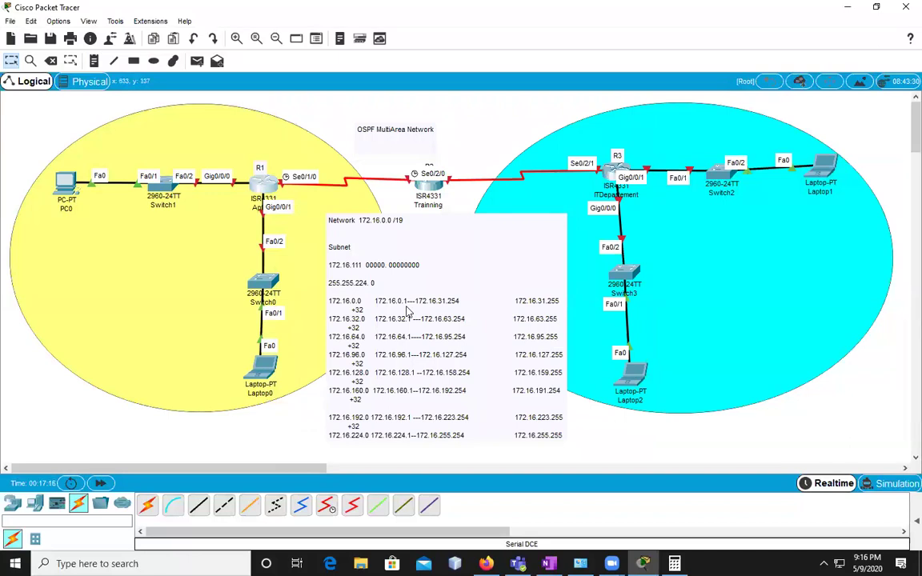
{"action": "double_click", "coordinate": [354, 306]}
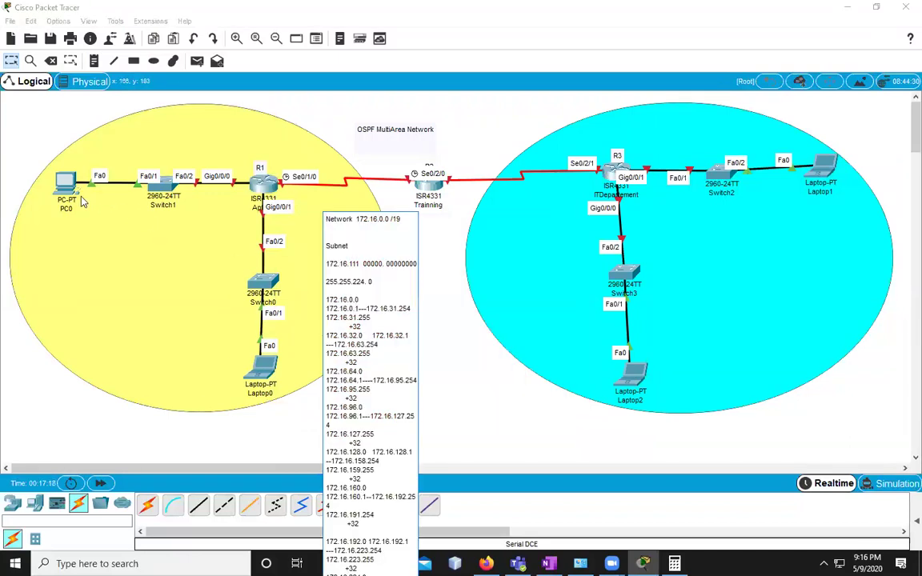
Place the text notes 172.16.0.0/19 below PC0 and 0.1 beside R1 above its Gig0/0/0 port.
{"action": "left_click", "coordinate": [93, 60]}
{"action": "left_click", "coordinate": [55, 222]}
{"action": "type", "text": "19"}
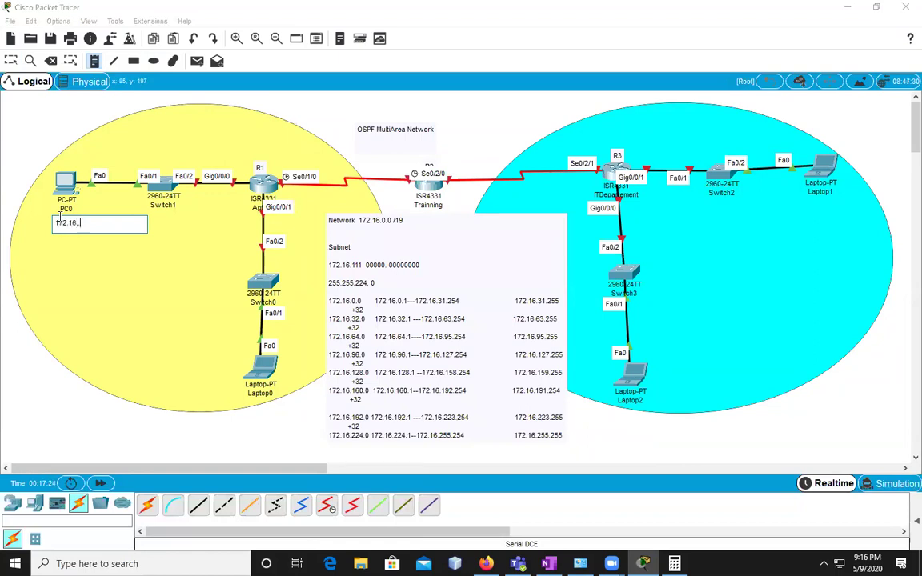
{"action": "type", "text": "0.0/19"}
{"action": "left_click", "coordinate": [233, 165]}
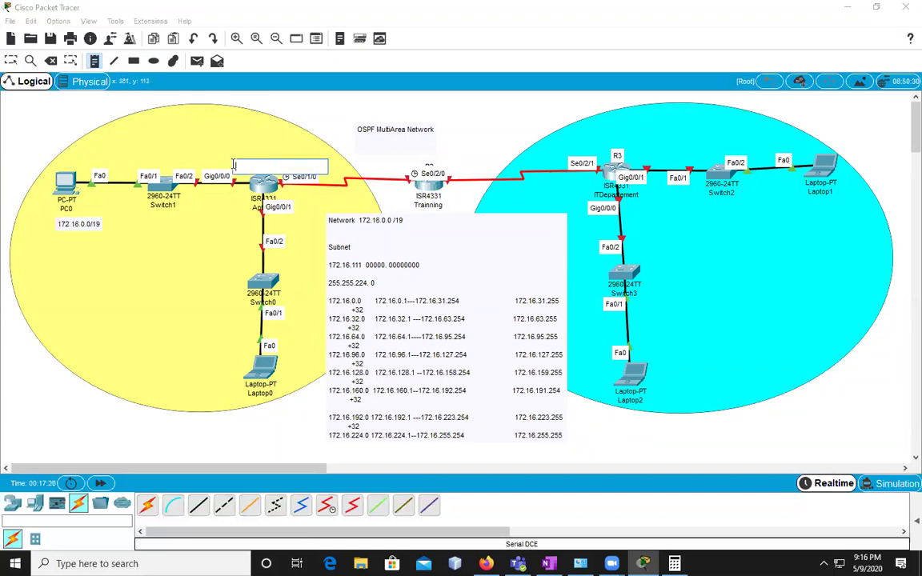
{"action": "type", "text": "0.1"}
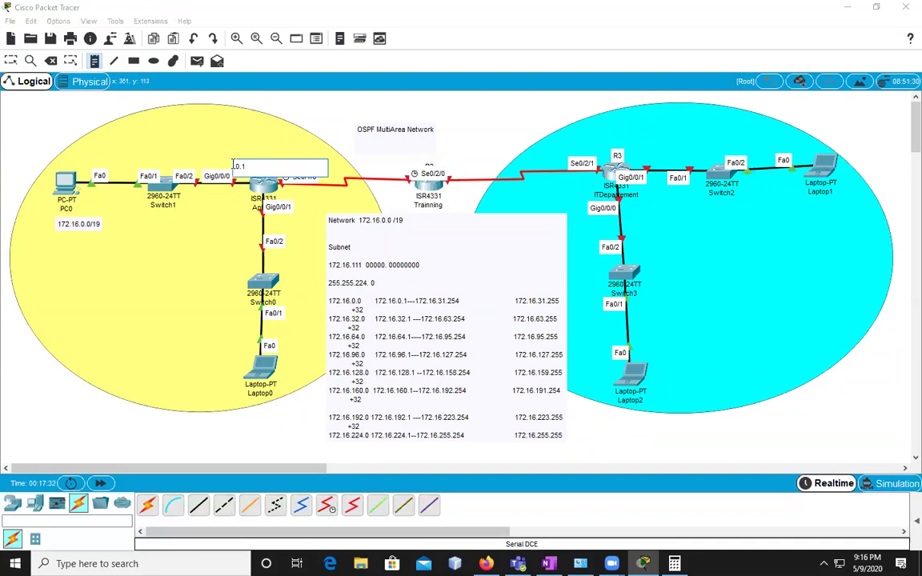
Place the text notes 172.16.32.0/19 beside Laptop0 and 32.1 beside R1's Gig0/0/1 port.
{"action": "left_click", "coordinate": [186, 385]}
{"action": "type", "text": "172.16."}
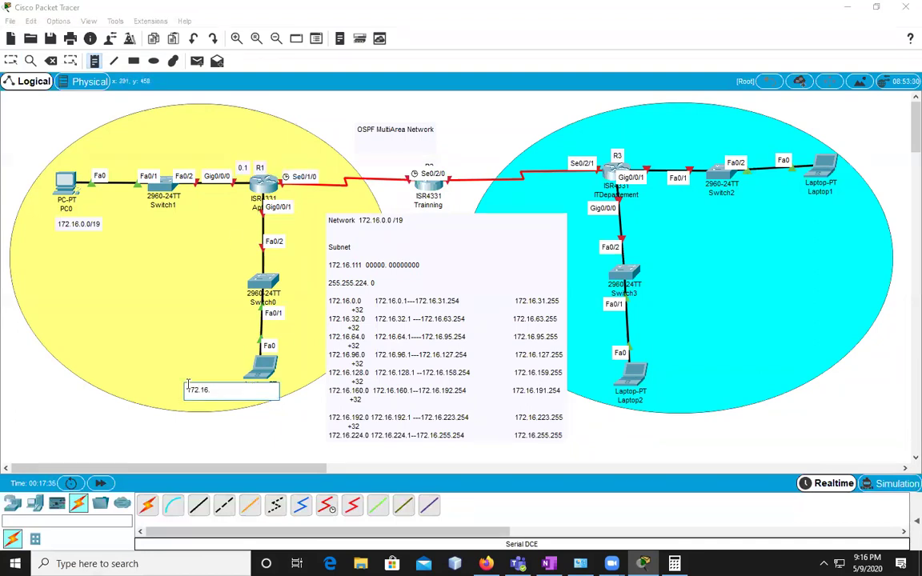
{"action": "type", "text": "32.0/19"}
{"action": "left_click", "coordinate": [231, 214]}
{"action": "type", "text": "1"}
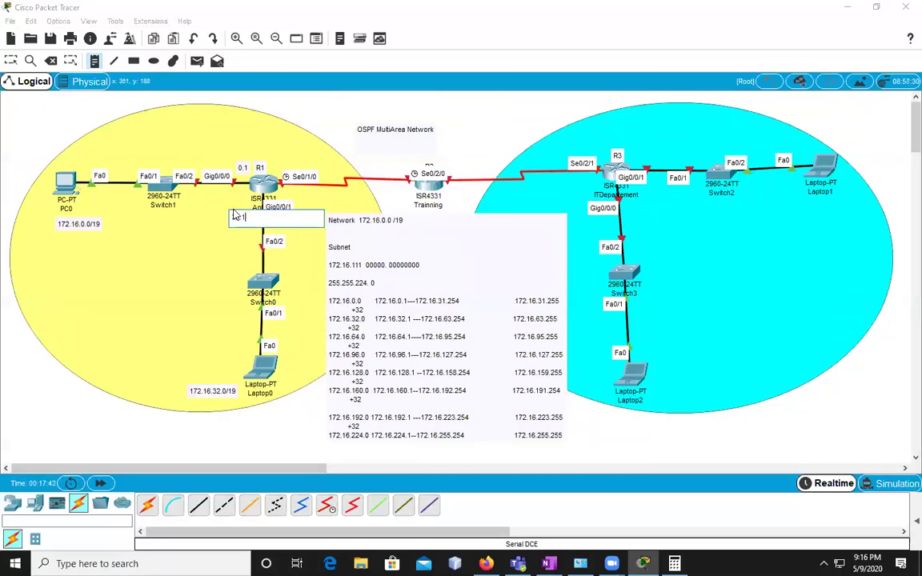
Place the text notes 172.16.64.0/19 beside Laptop2 and 64.1 near R3's Gig0/0/0 port.
{"action": "left_click", "coordinate": [662, 379]}
{"action": "type", "text": "17"}
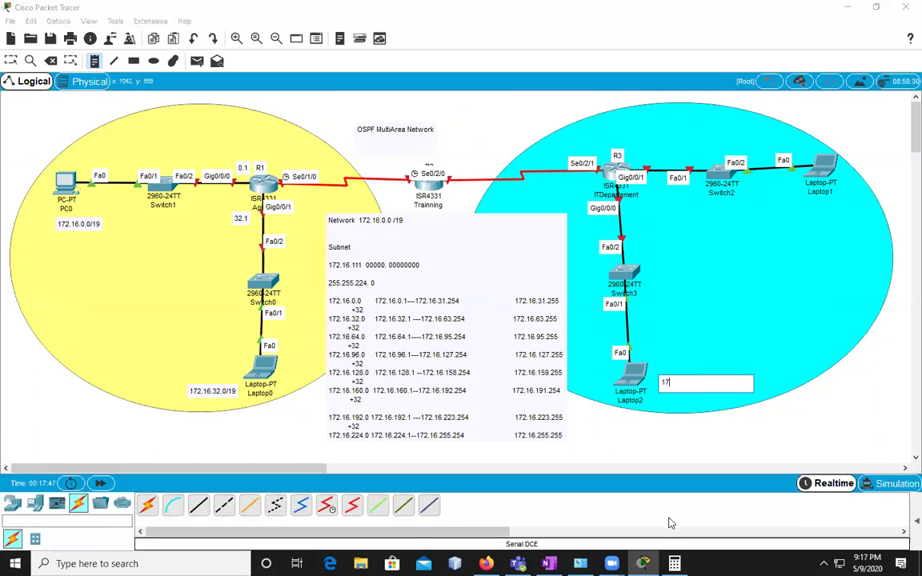
{"action": "type", "text": "2.16.64.0/19"}
{"action": "left_click", "coordinate": [630, 225]}
{"action": "type", "text": "64"}
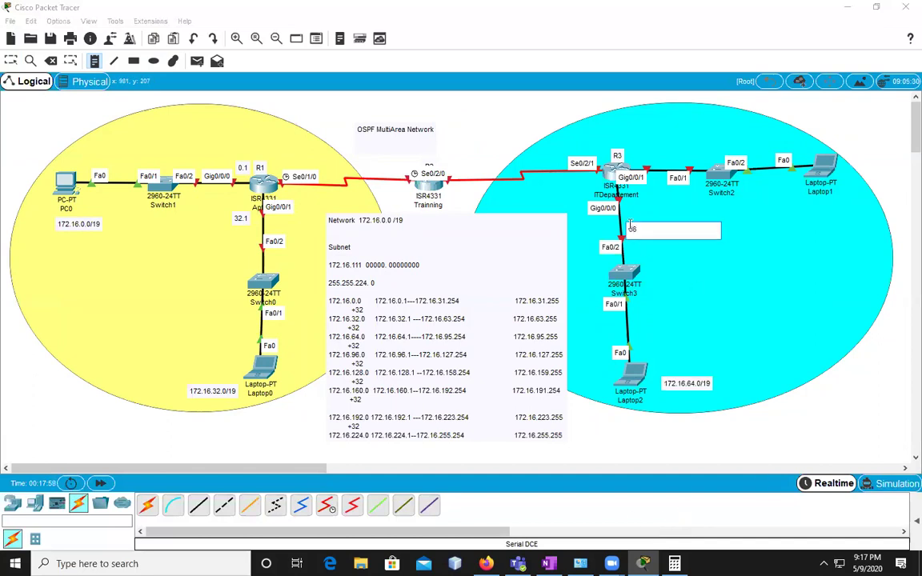
{"action": "type", "text": ".1"}
Place the text notes 172.16.96.0 above Switch2 and 96.1 above R3's Gig0/0/1 port.
{"action": "left_click", "coordinate": [710, 125]}
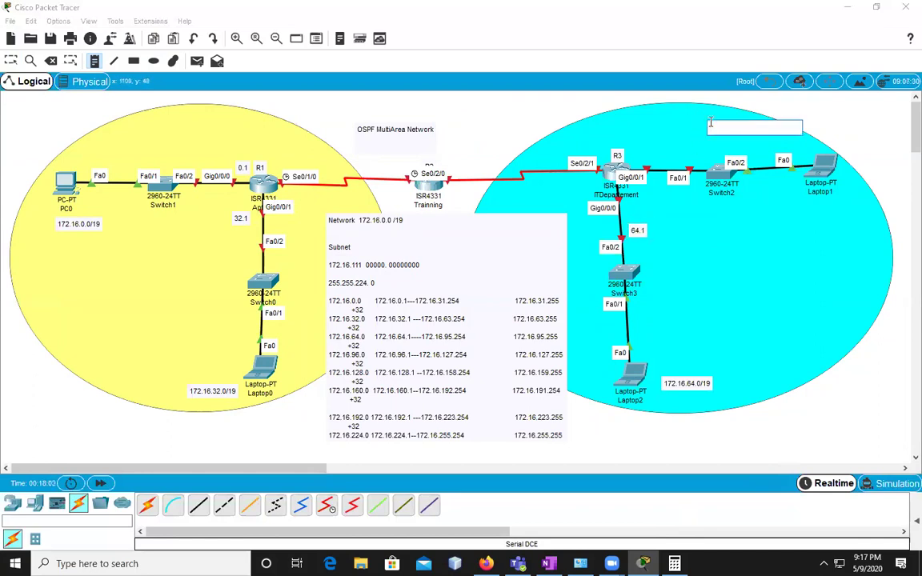
{"action": "type", "text": "172.16.96.0"}
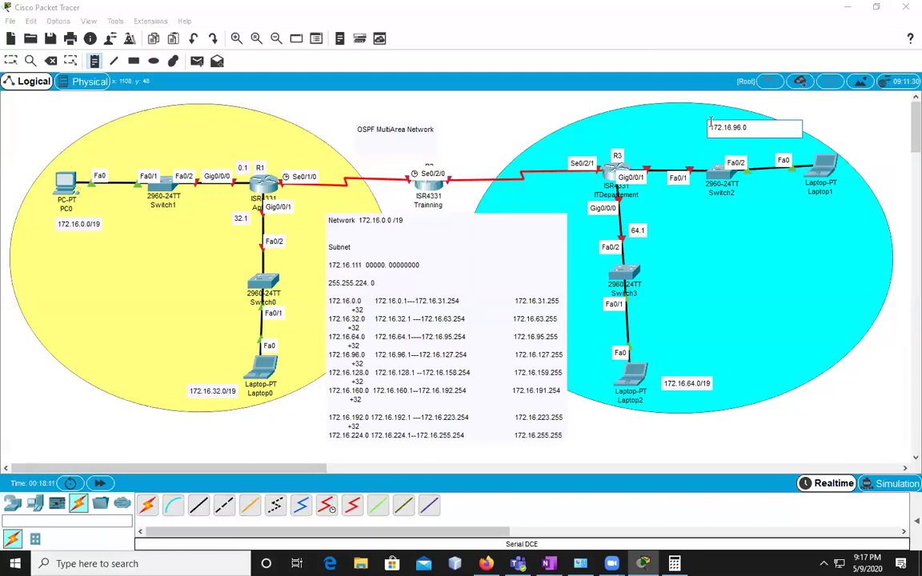
{"action": "left_click", "coordinate": [646, 145]}
{"action": "type", "text": "172"}
{"action": "key", "text": "BackSpace"}
{"action": "key", "text": "BackSpace"}
{"action": "key", "text": "BackSpace"}
{"action": "type", "text": "96.1"}
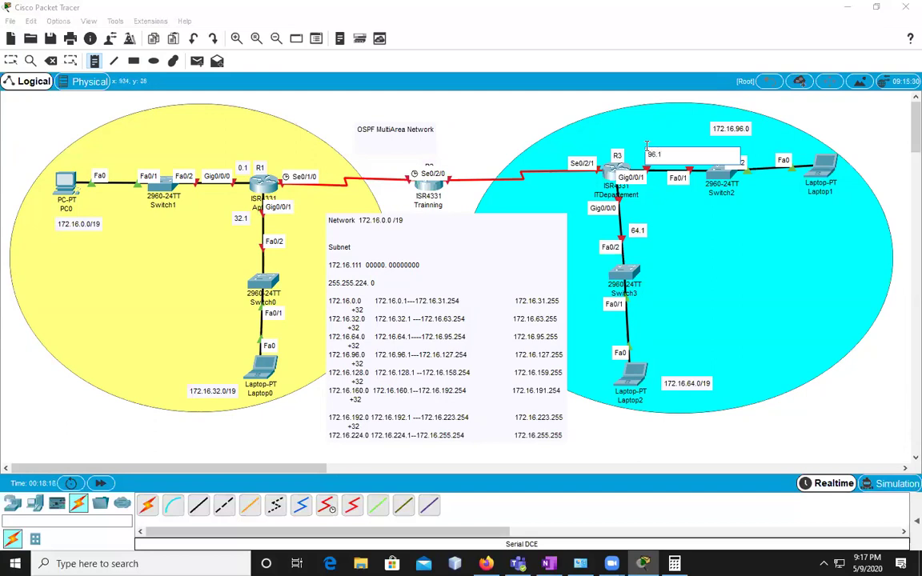
Label the R2–R3 serial link with the note 172.16.128.0/19, adding host notes 1 at R2 and 2 at R3.
{"action": "left_click", "coordinate": [489, 158]}
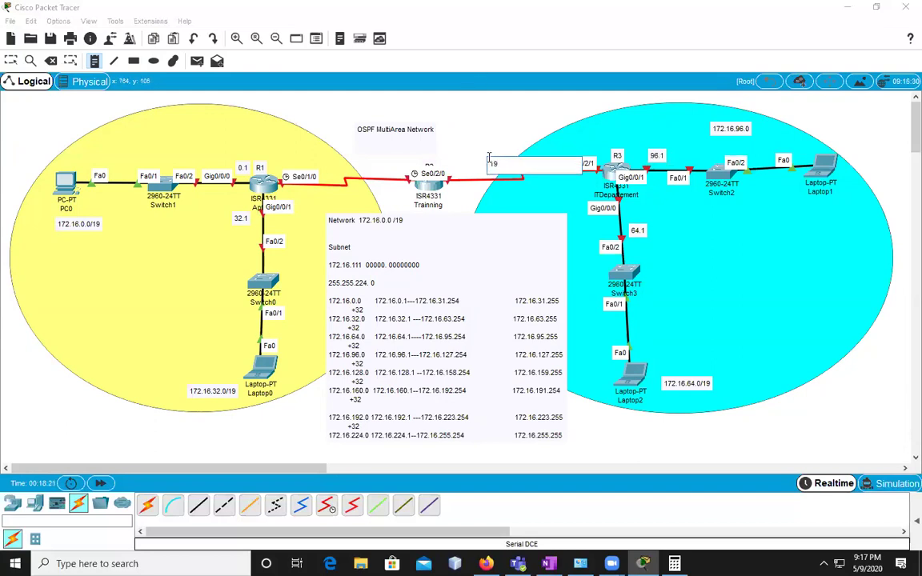
{"action": "type", "text": "172.16.128.0/19"}
{"action": "left_click", "coordinate": [462, 193]}
{"action": "type", "text": "1"}
{"action": "left_click", "coordinate": [573, 182]}
{"action": "type", "text": "2"}
Label the R1–R2 serial link with the note 172.16.160.0/19, adding host notes 1 at R1 and 2 at R2.
{"action": "left_click", "coordinate": [308, 156]}
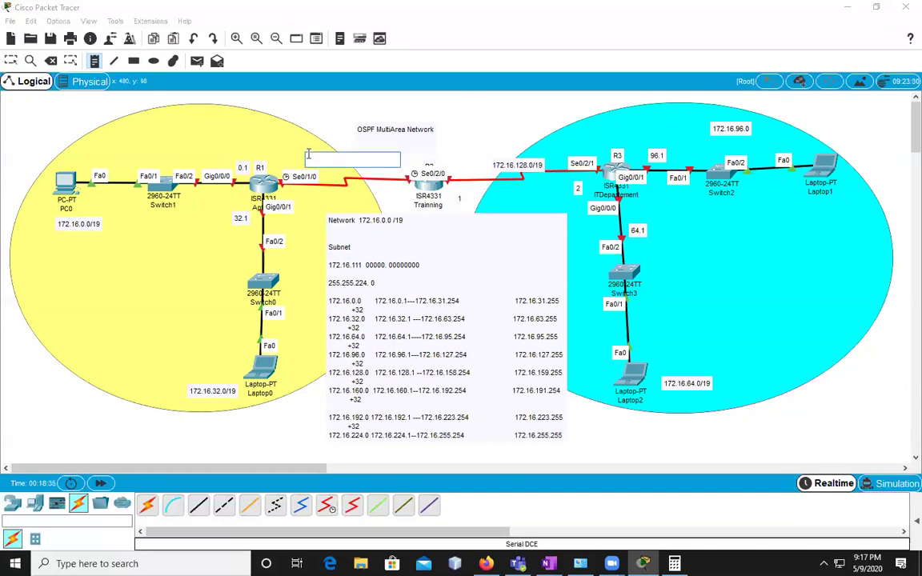
{"action": "type", "text": "172.16"}
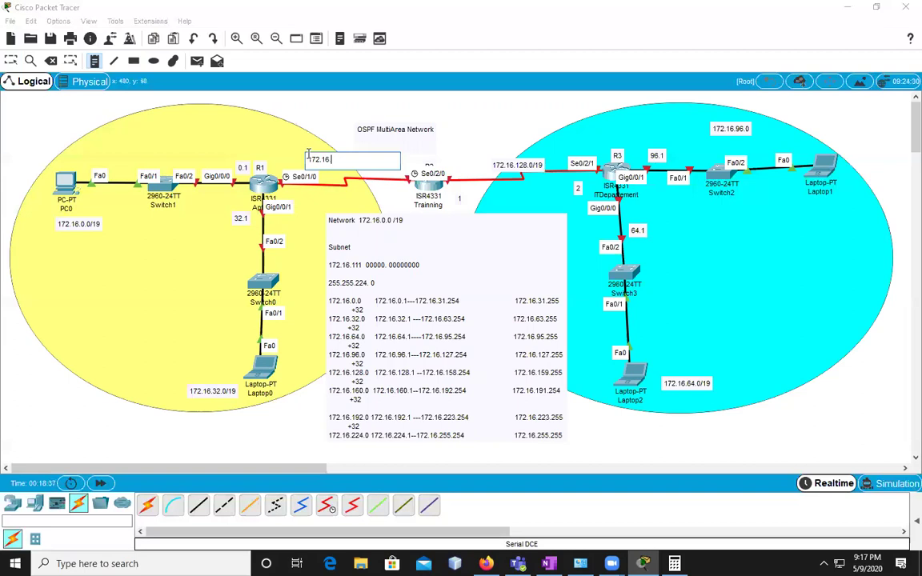
{"action": "type", "text": ".160.0/19"}
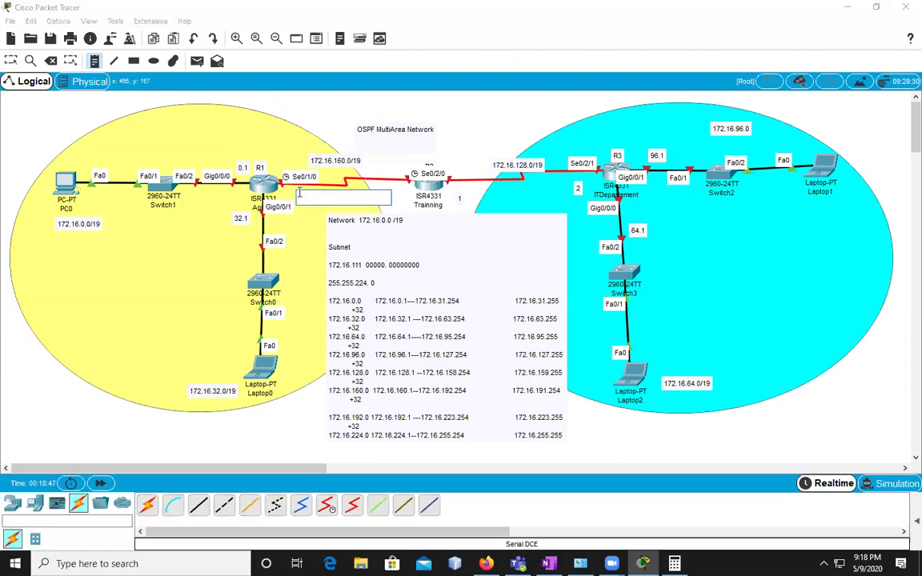
{"action": "left_click", "coordinate": [394, 187]}
{"action": "type", "text": "2"}
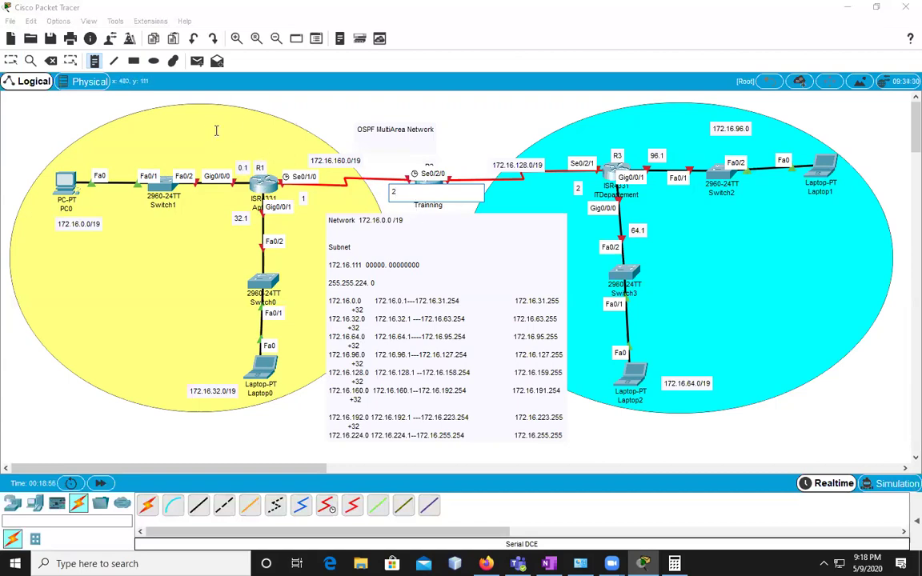
Move the subnet table note into the cyan area beside Switch3 and Laptop2, and the 172.16.64.0/19 note to Laptop2's opposite side.
{"action": "left_click", "coordinate": [11, 61]}
{"action": "left_click_drag", "start_coordinate": [448, 233], "coordinate": [842, 233]}
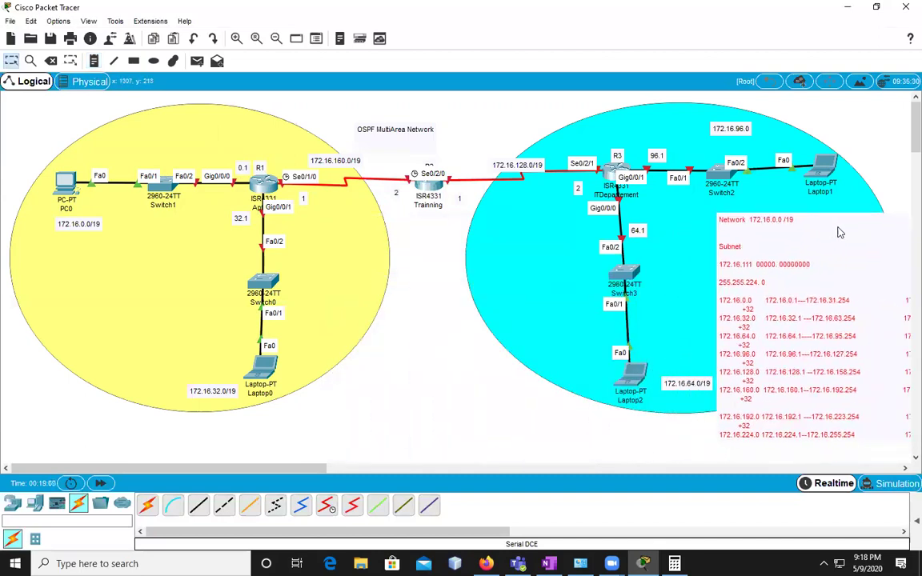
{"action": "left_click_drag", "start_coordinate": [686, 383], "coordinate": [561, 339]}
{"action": "left_click_drag", "start_coordinate": [802, 247], "coordinate": [743, 255]}
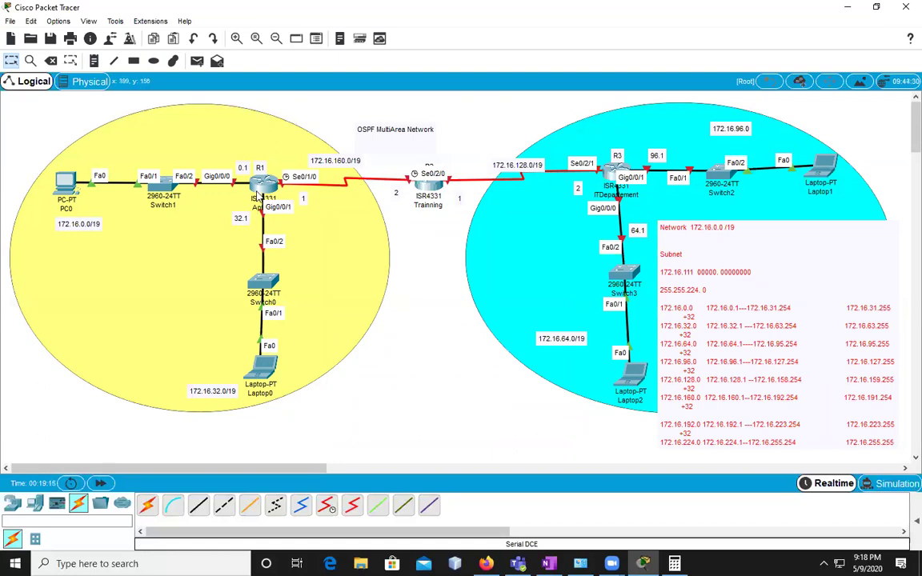
Enter global configuration mode in the Aptech router's command line and set its hostname to aptechqatar.
{"action": "left_click", "coordinate": [258, 181]}
{"action": "left_click", "coordinate": [379, 111]}
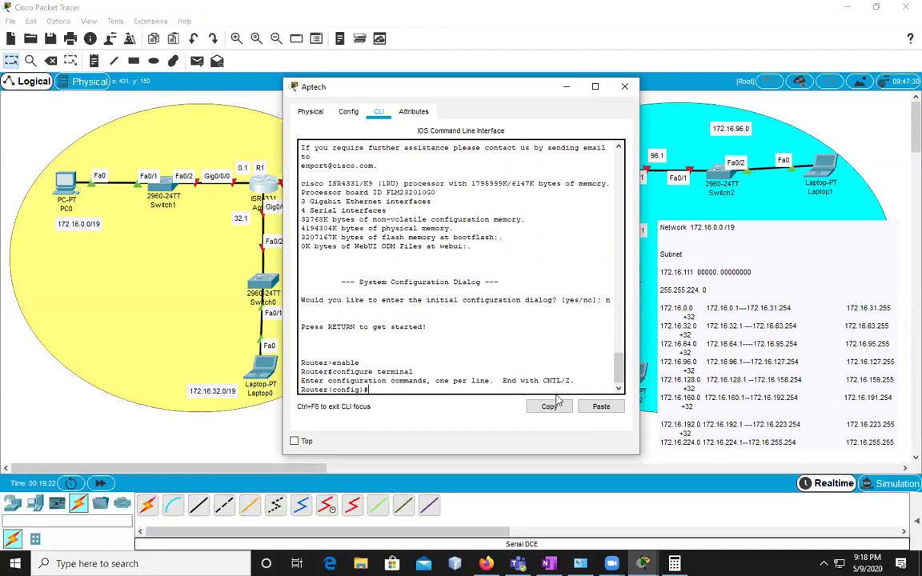
{"action": "type", "text": "hostna"}
{"action": "key", "text": "BackSpace"}
{"action": "key", "text": "Tab"}
{"action": "type", "text": "aptechqatar"}
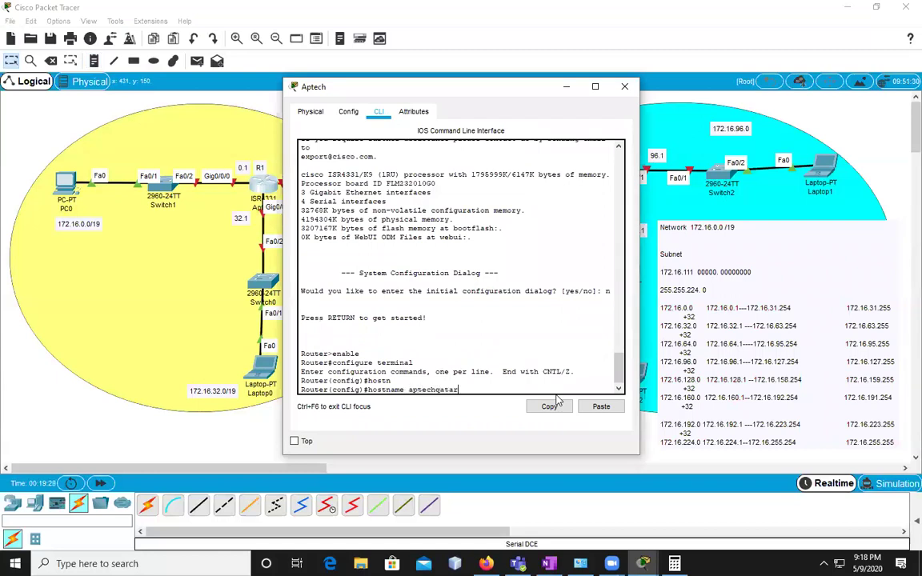
{"action": "key", "text": "Return"}
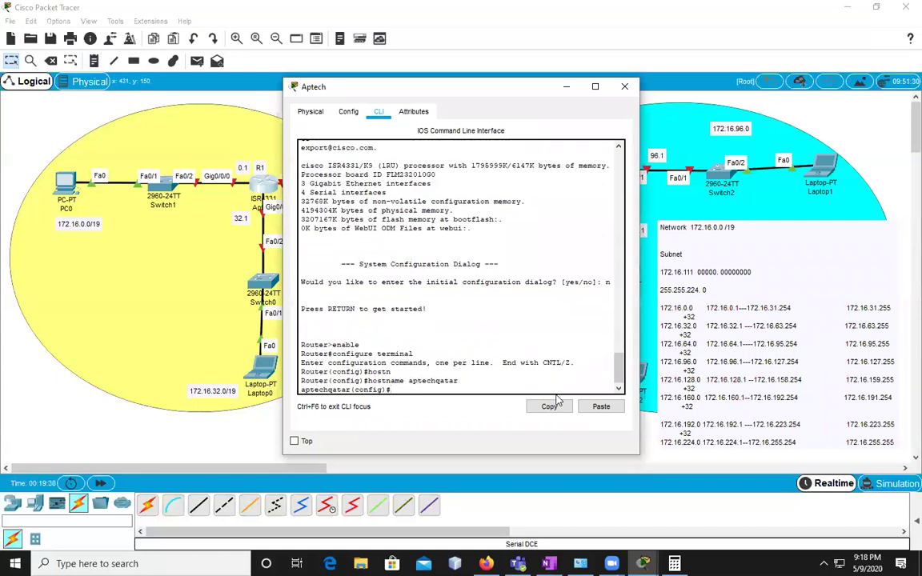
Enter interface configuration mode for gigabitEthernet 0/0/0 on the Aptech router.
{"action": "type", "text": "inter"}
{"action": "key", "text": "Tab"}
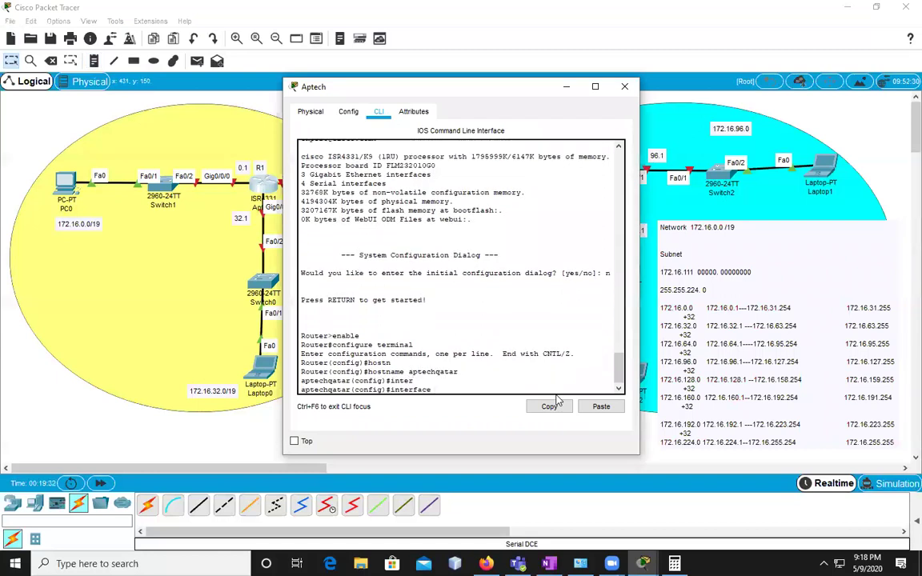
{"action": "type", "text": "se"}
{"action": "key", "text": "Tab"}
{"action": "type", "text": "g"}
{"action": "key", "text": "Tab"}
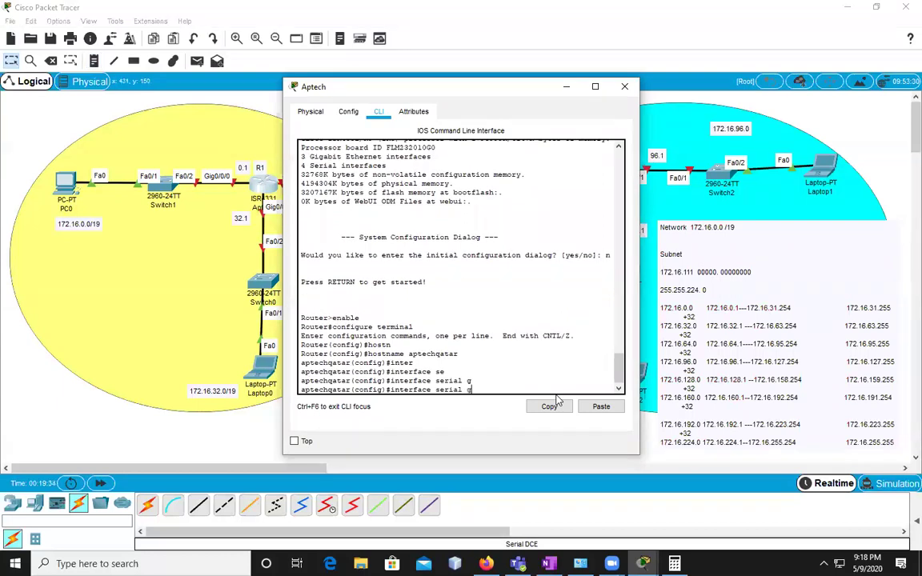
{"action": "key", "text": "BackSpace"}
{"action": "key", "text": "BackSpace"}
{"action": "key", "text": "BackSpace"}
{"action": "key", "text": "BackSpace"}
{"action": "key", "text": "BackSpace"}
{"action": "type", "text": "g"}
{"action": "key", "text": "Tab"}
{"action": "type", "text": "0"}
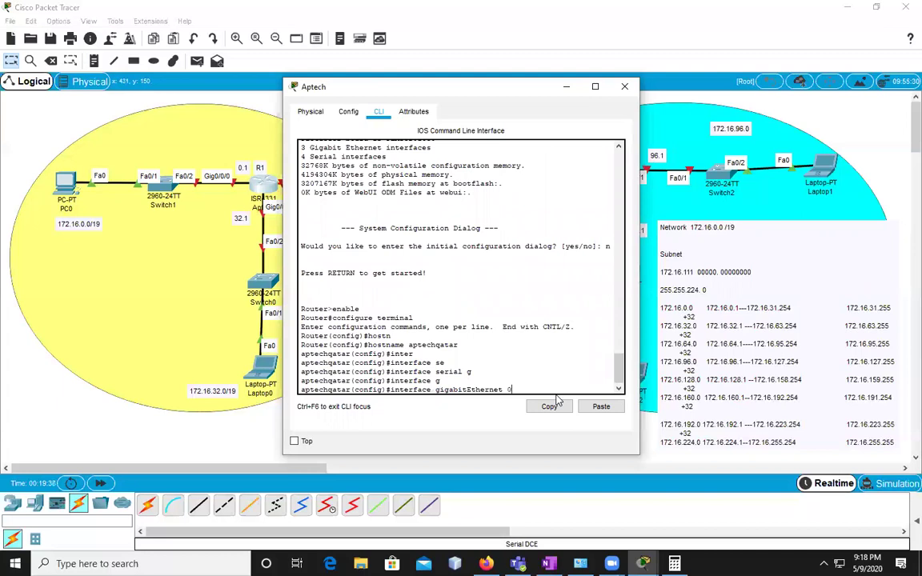
{"action": "type", "text": "/0/0"}
{"action": "key", "text": "Return"}
Assign the IP address 172.16.0.1 with mask 255.255.224.0 to gigabitEthernet 0/0/0 on the Aptech router.
{"action": "type", "text": "ig-if)#ip"}
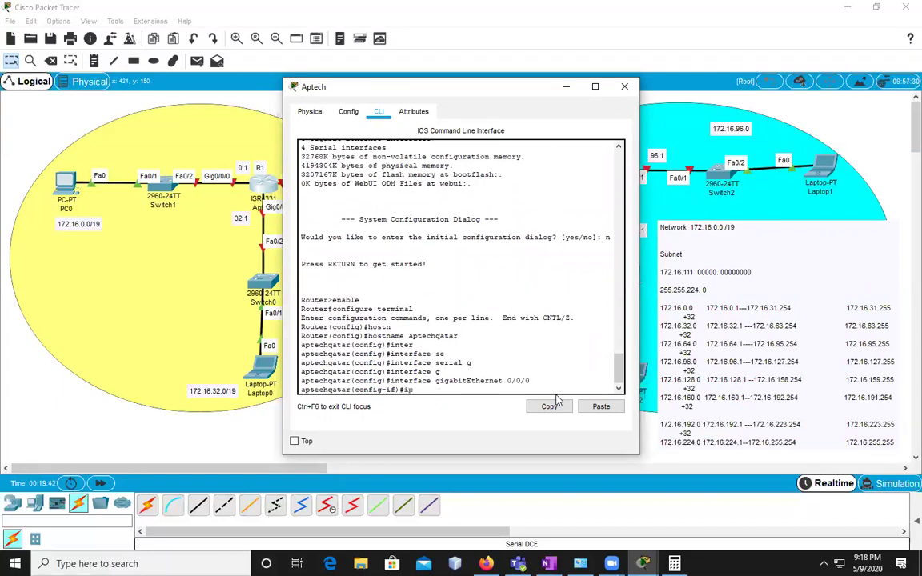
{"action": "type", "text": " add"}
{"action": "key", "text": "Tab"}
{"action": "type", "text": "172"}
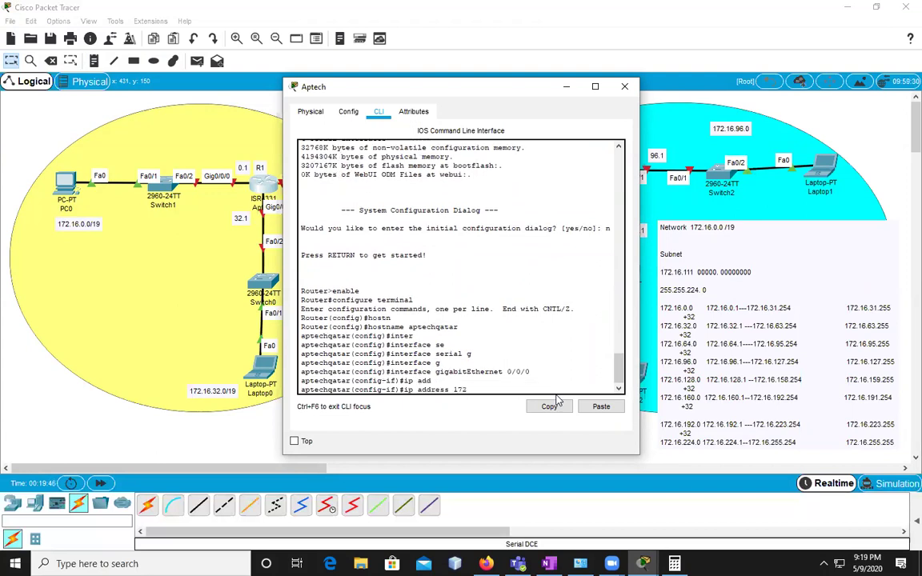
{"action": "type", "text": ".16.0.1 255.255.240.0"}
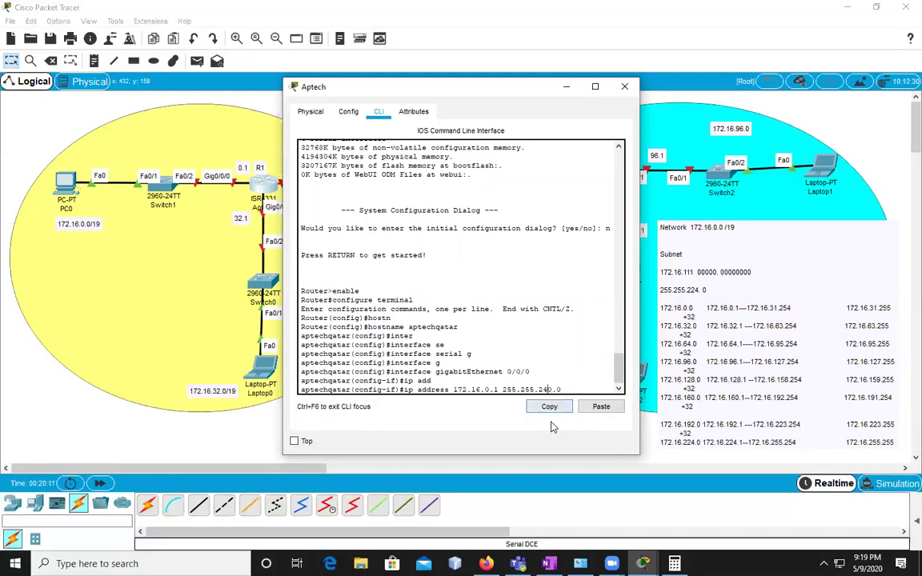
{"action": "key", "text": "BackSpace"}
{"action": "type", "text": "2"}
{"action": "key", "text": "BackSpace"}
{"action": "key", "text": "BackSpace"}
{"action": "key", "text": "BackSpace"}
{"action": "key", "text": "BackSpace"}
{"action": "type", "text": "24.0"}
{"action": "key", "text": "Return"}
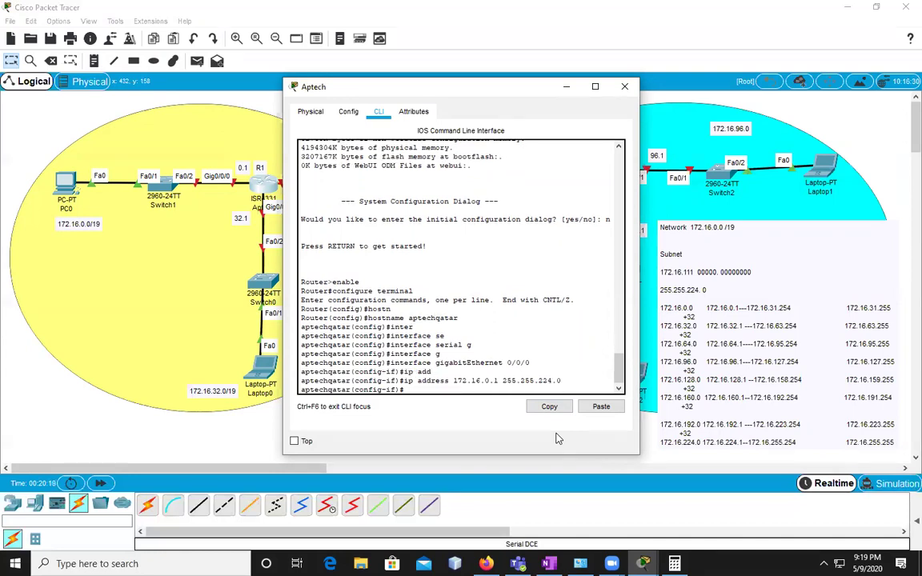
Enable gigabitEthernet 0/0/0 with no shut and exit to global configuration mode.
{"action": "type", "text": "no shut"}
{"action": "key", "text": "Return"}
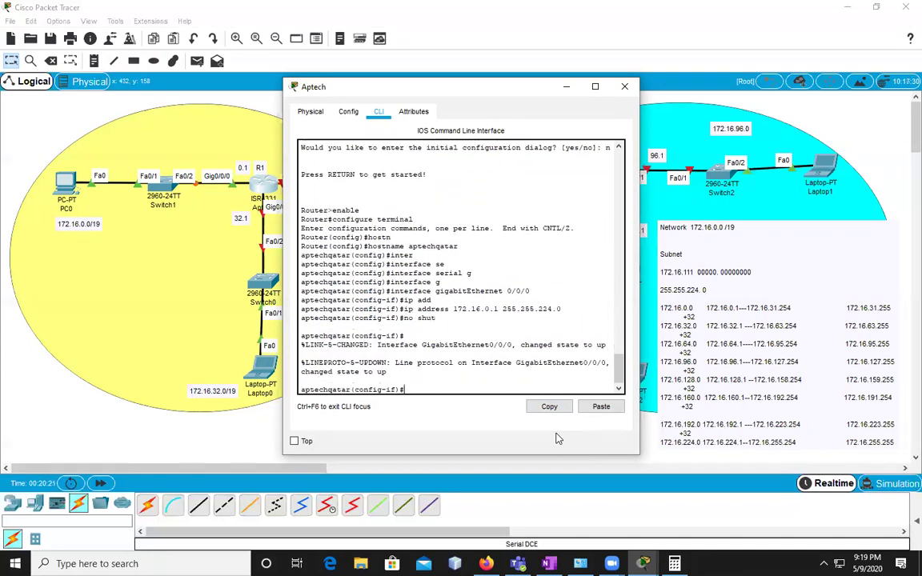
{"action": "key", "text": "Return"}
{"action": "type", "text": "exit"}
{"action": "key", "text": "Return"}
{"action": "key", "text": "Return"}
{"action": "key", "text": "Return"}
Enter interface configuration mode for gigabitEthernet 0/0/1, moving the Aptech window aside to uncover R1's port labels.
{"action": "type", "text": "inter"}
{"action": "key", "text": "Tab"}
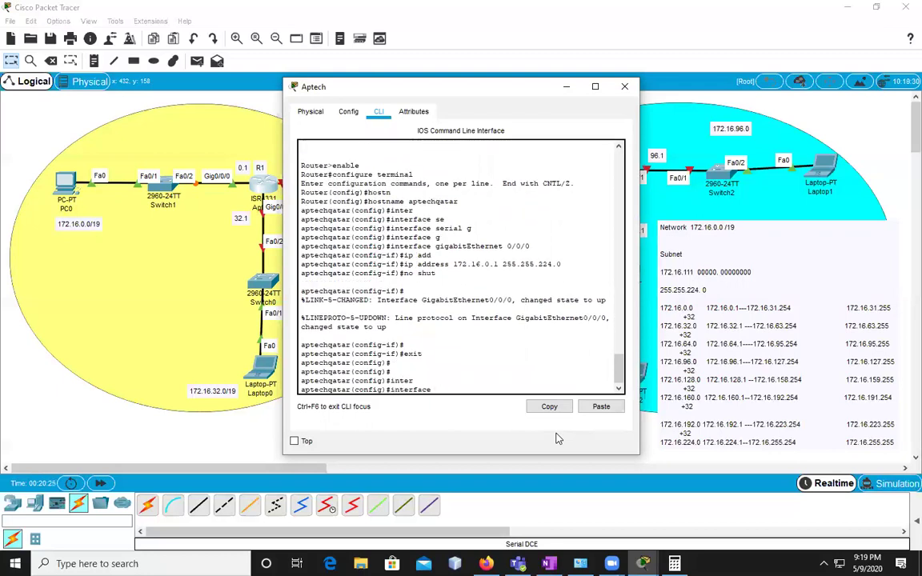
{"action": "left_click_drag", "start_coordinate": [547, 95], "coordinate": [610, 96]}
{"action": "type", "text": "gi"}
{"action": "key", "text": "Tab"}
{"action": "type", "text": "0/"}
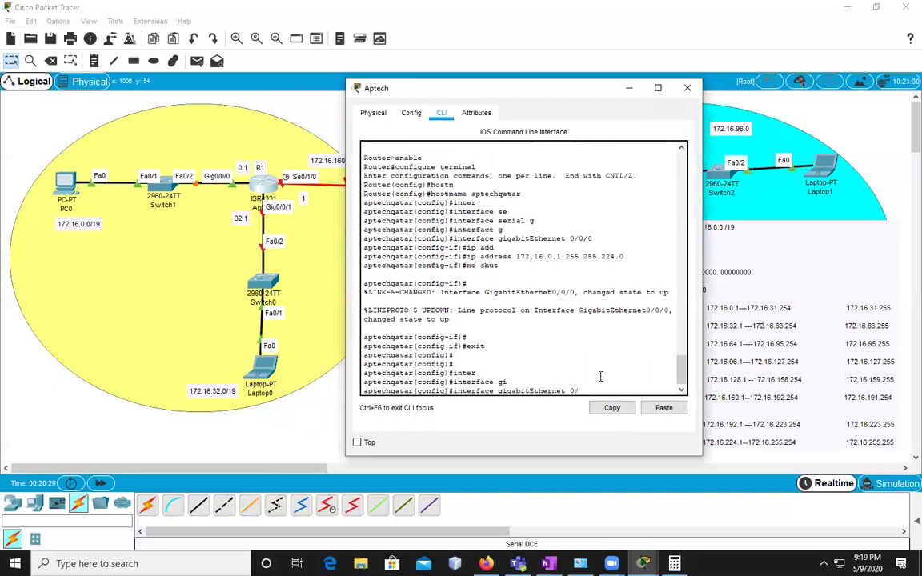
{"action": "type", "text": "0"}
{"action": "key", "text": "BackSpace"}
{"action": "type", "text": "1"}
{"action": "key", "text": "Return"}
Assign the IP address 172.16.32.1 with mask 255.255.224.0 to gigabitEthernet 0/0/1.
{"action": "key", "text": "Up"}
{"action": "key", "text": "Up"}
{"action": "key", "text": "Up"}
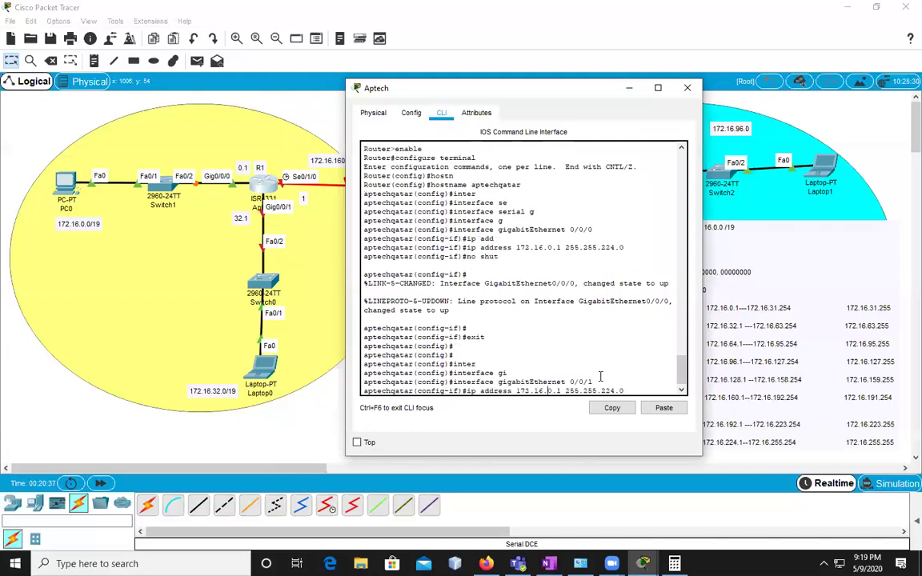
{"action": "key", "text": "Delete"}
{"action": "key", "text": "Return"}
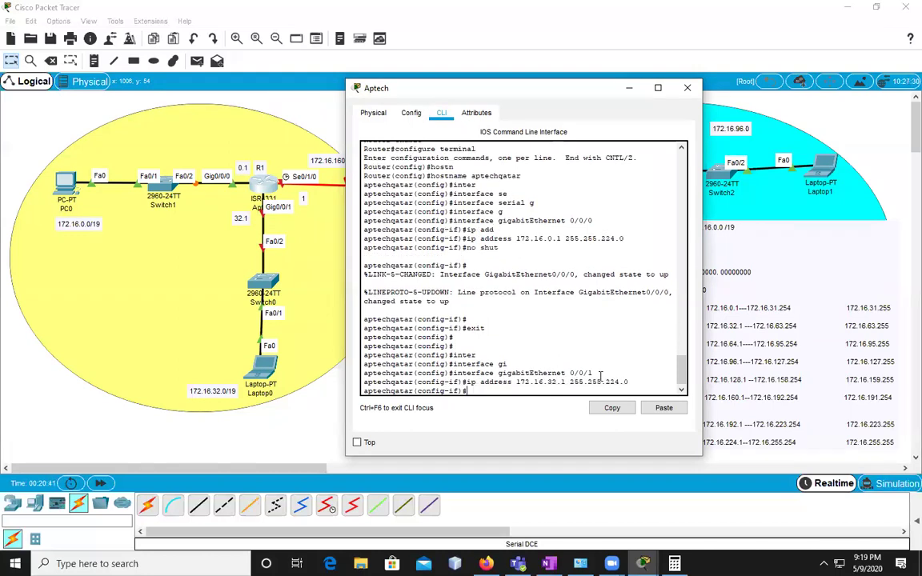
Enable gigabitEthernet 0/0/1 with no shut and exit to global configuration mode.
{"action": "type", "text": "o shut"}
{"action": "key", "text": "Return"}
{"action": "key", "text": "Return"}
{"action": "type", "text": "exit"}
{"action": "key", "text": "Return"}
{"action": "key", "text": "Return"}
{"action": "key", "text": "Return"}
Enter interface configuration mode for serial 0/1/0 on the Aptech router.
{"action": "type", "text": "inter"}
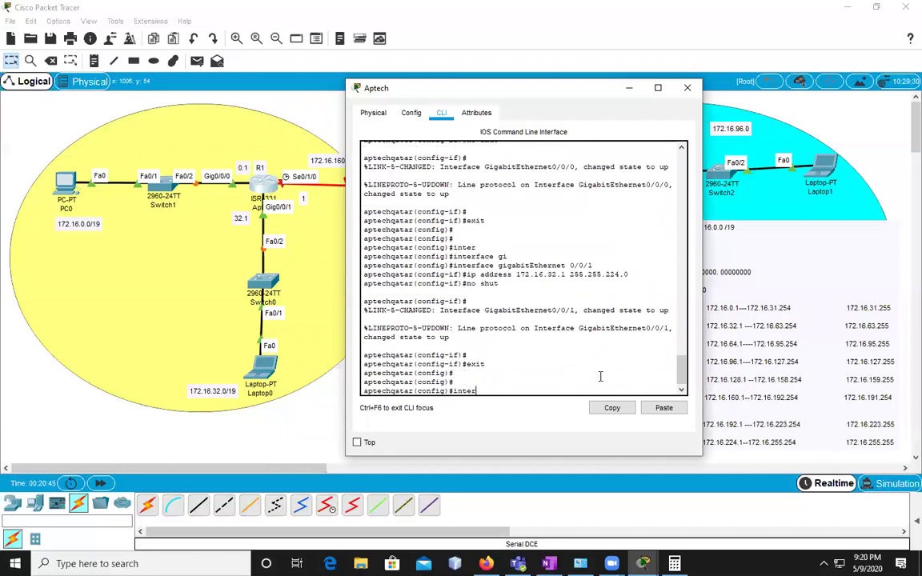
{"action": "key", "text": "Tab"}
{"action": "type", "text": "se"}
{"action": "key", "text": "Tab"}
{"action": "type", "text": "0/1/"}
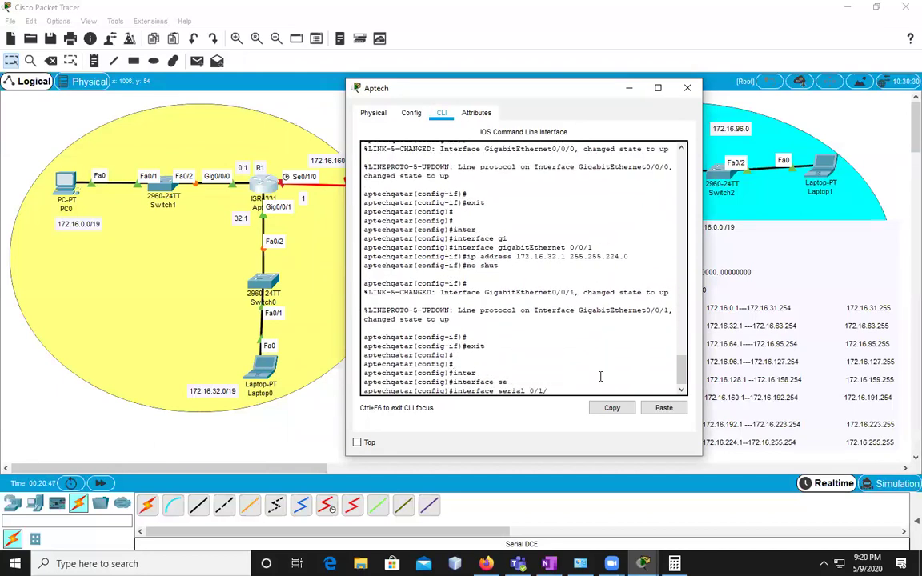
{"action": "type", "text": "0"}
{"action": "key", "text": "Return"}
Assign the IP address 172.16.160.1 with mask 255.255.224.0 to serial 0/1/0, moving the window clear of the R1–R2 link.
{"action": "key", "text": "Up"}
{"action": "key", "text": "Up"}
{"action": "key", "text": "Up"}
{"action": "key", "text": "Up"}
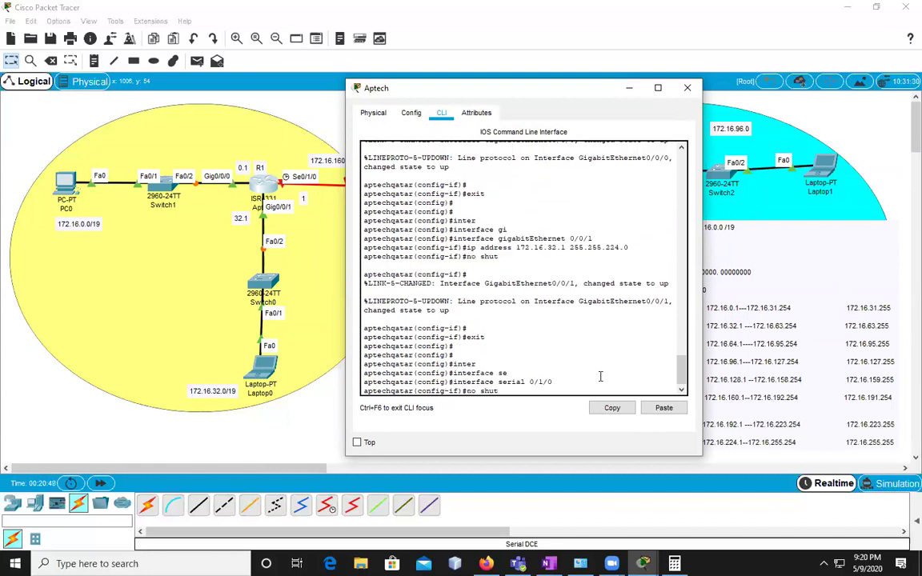
{"action": "key", "text": "Left"}
{"action": "key", "text": "Left"}
{"action": "key", "text": "Left"}
{"action": "key", "text": "BackSpace"}
{"action": "key", "text": "BackSpace"}
{"action": "type", "text": "160"}
{"action": "left_click_drag", "start_coordinate": [495, 88], "coordinate": [602, 70]}
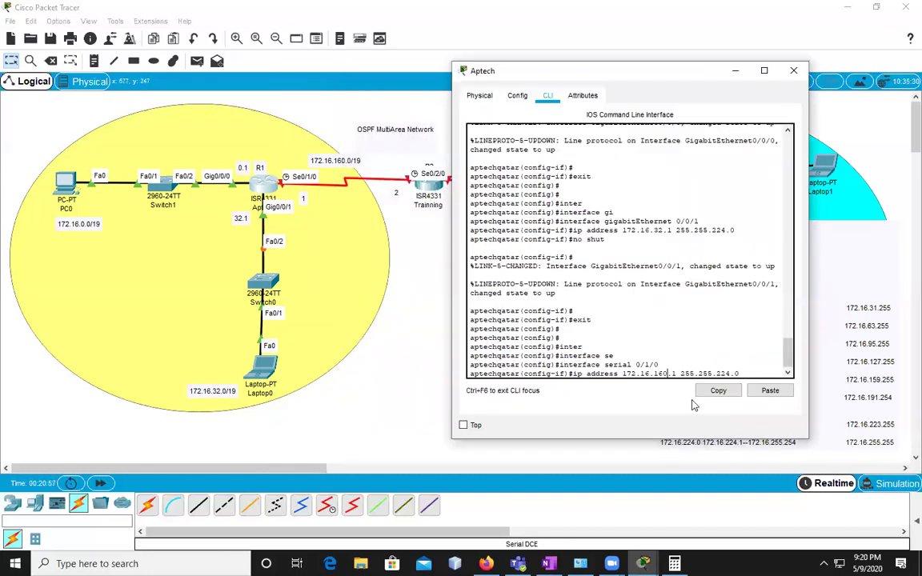
{"action": "key", "text": "Return"}
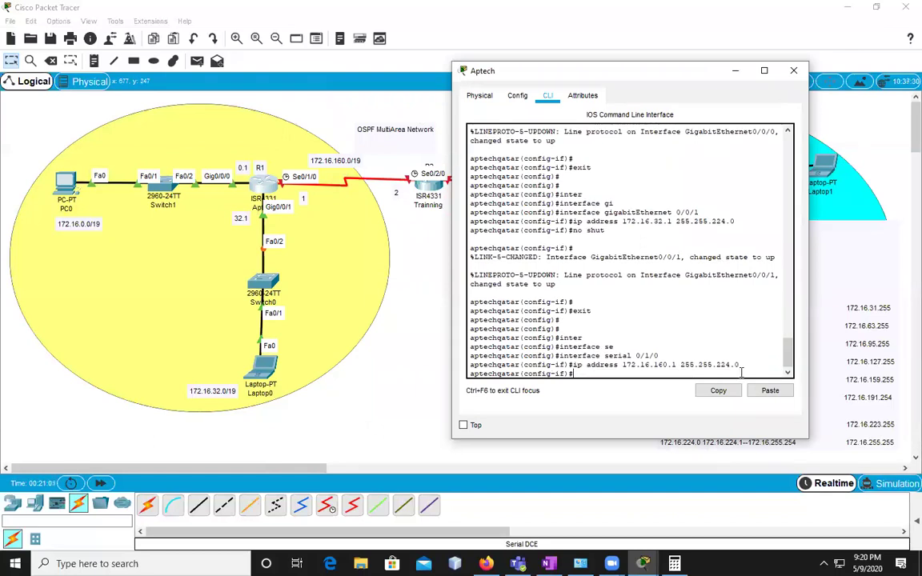
Enable serial 0/1/0 with no shut and exit to global configuration mode.
{"action": "type", "text": "no shut"}
{"action": "key", "text": "Return"}
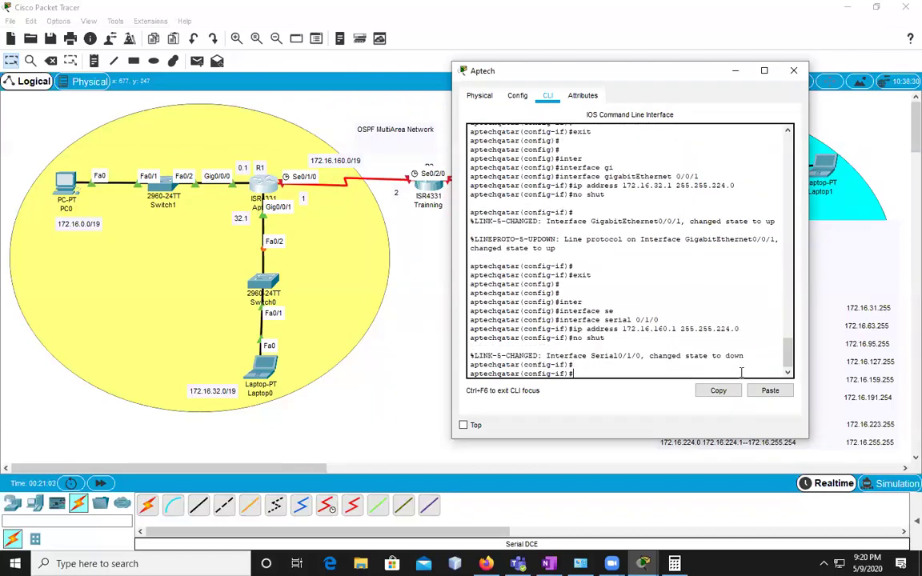
{"action": "key", "text": "Return"}
{"action": "type", "text": "exit"}
{"action": "key", "text": "Return"}
{"action": "key", "text": "Return"}
{"action": "key", "text": "Return"}
{"action": "key", "text": "Return"}
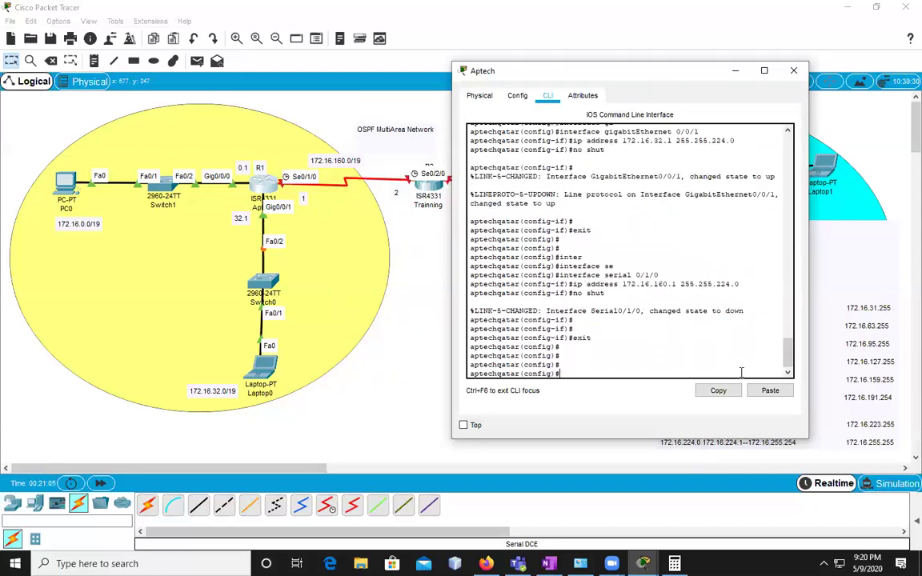
Exit to privileged mode and save the Aptech router's running-config to startup-config under the default filename.
{"action": "type", "text": "exit"}
{"action": "key", "text": "Return"}
{"action": "key", "text": "Return"}
{"action": "type", "text": "copy run"}
{"action": "key", "text": "Tab"}
{"action": "type", "text": "st"}
{"action": "key", "text": "Tab"}
{"action": "key", "text": "Return"}
{"action": "key", "text": "Return"}
{"action": "key", "text": "Return"}
{"action": "key", "text": "Return"}
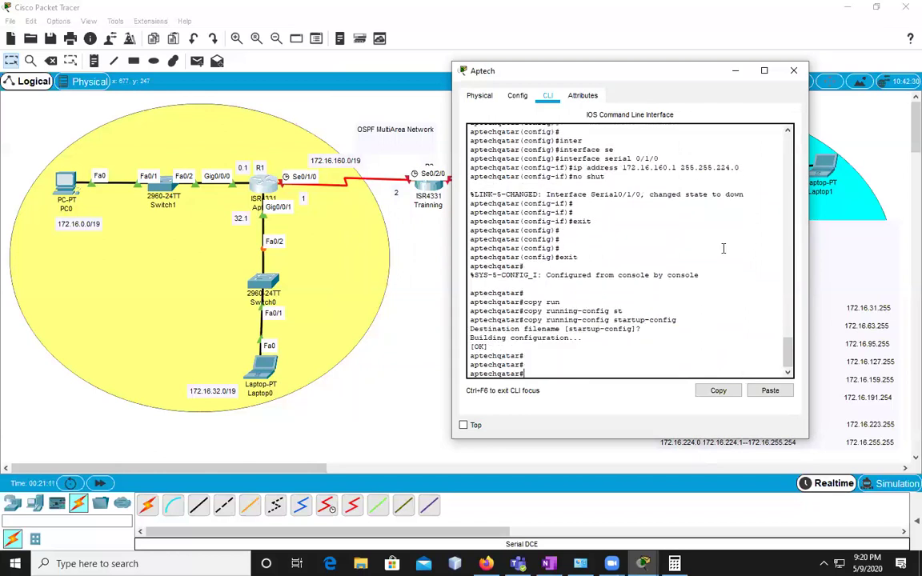
Close the Aptech router's window and open the Trainning router's command line, placing it clear of R2 and R3.
{"action": "left_click", "coordinate": [793, 70]}
{"action": "left_click", "coordinate": [426, 192]}
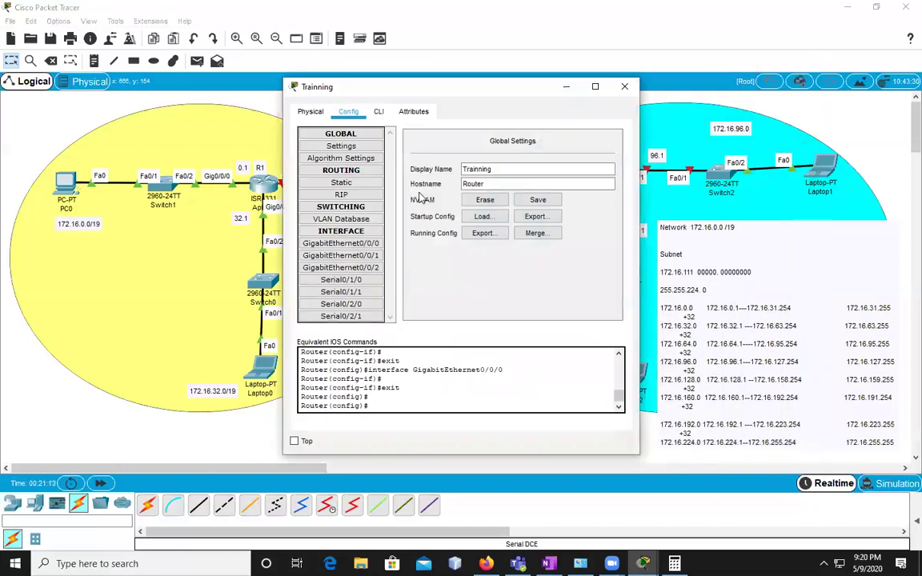
{"action": "left_click", "coordinate": [379, 111]}
{"action": "left_click_drag", "start_coordinate": [446, 93], "coordinate": [340, 60]}
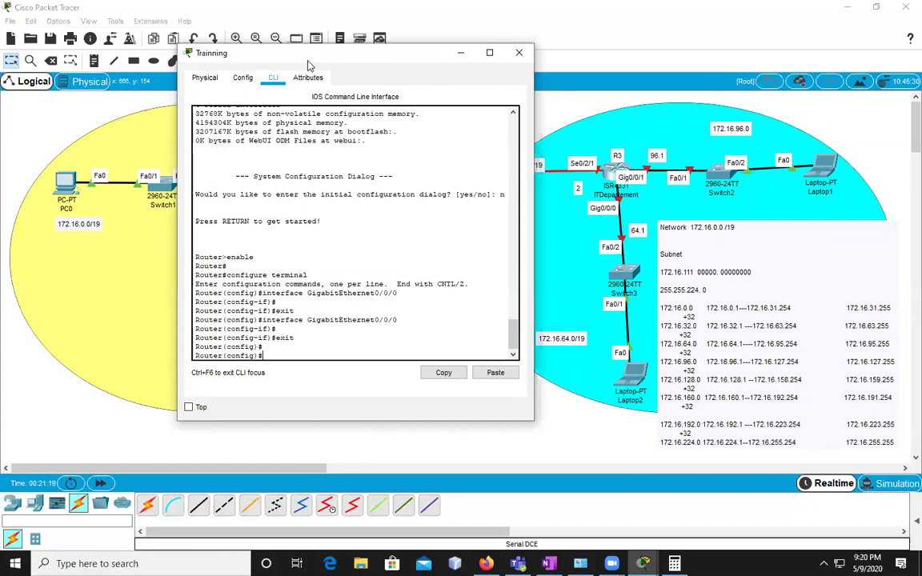
{"action": "left_click_drag", "start_coordinate": [307, 64], "coordinate": [173, 43]}
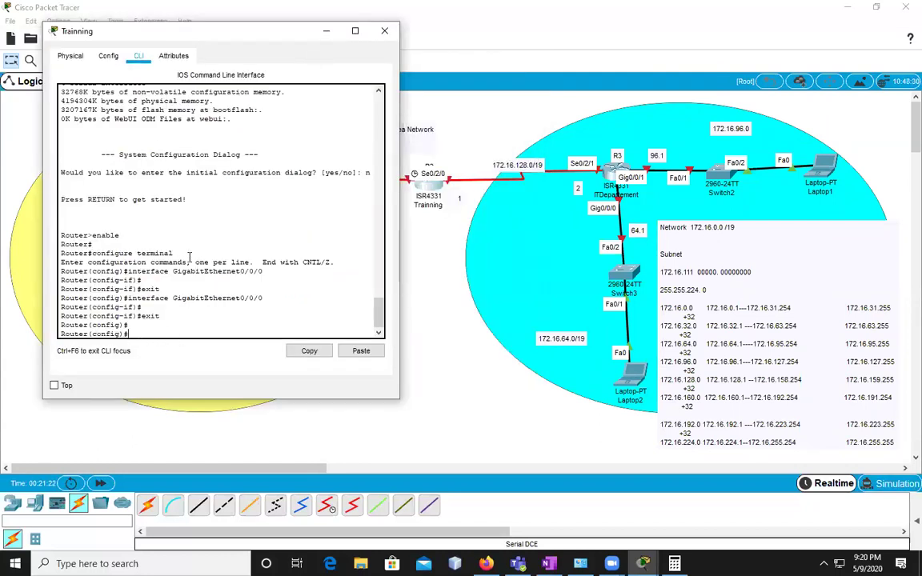
{"action": "left_click", "coordinate": [107, 56]}
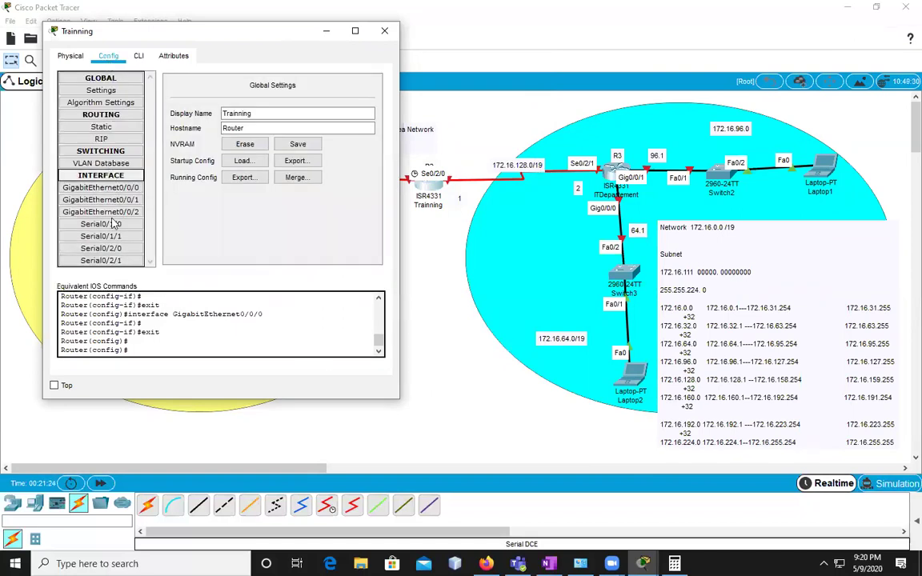
{"action": "left_click", "coordinate": [136, 57]}
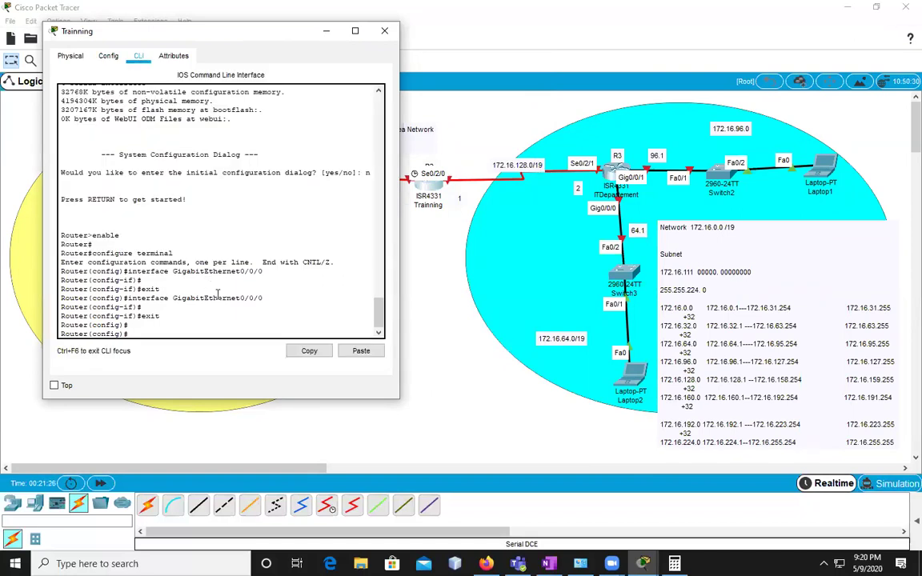
{"action": "left_click", "coordinate": [108, 56]}
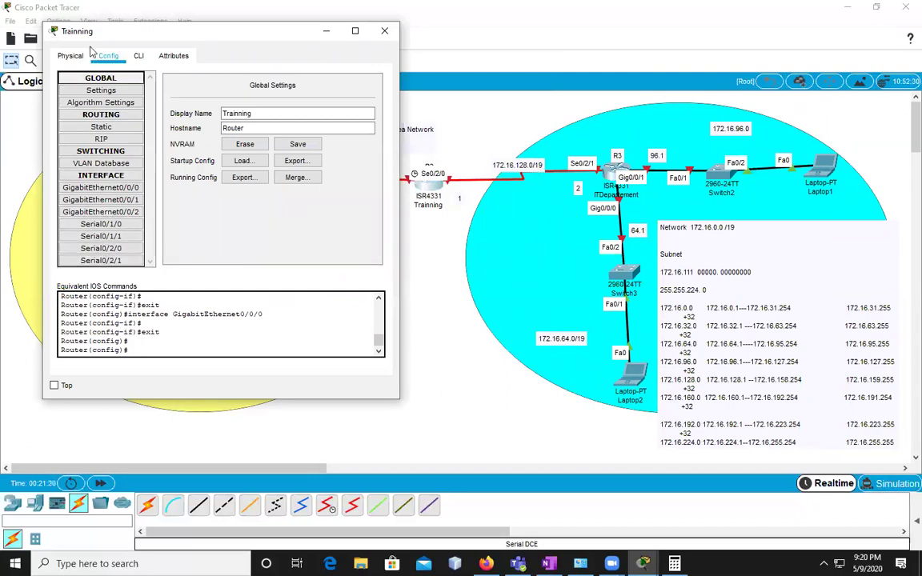
{"action": "left_click", "coordinate": [104, 199]}
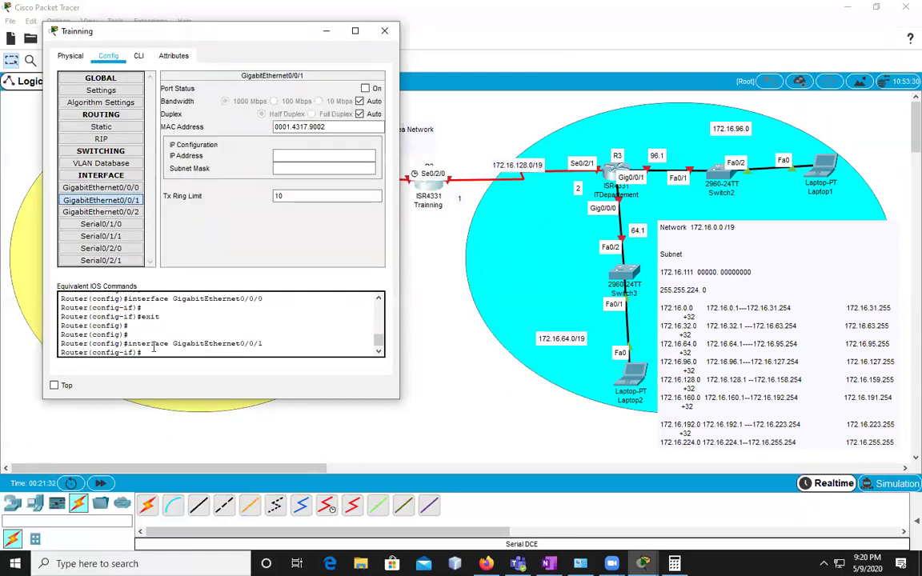
{"action": "left_click", "coordinate": [138, 56]}
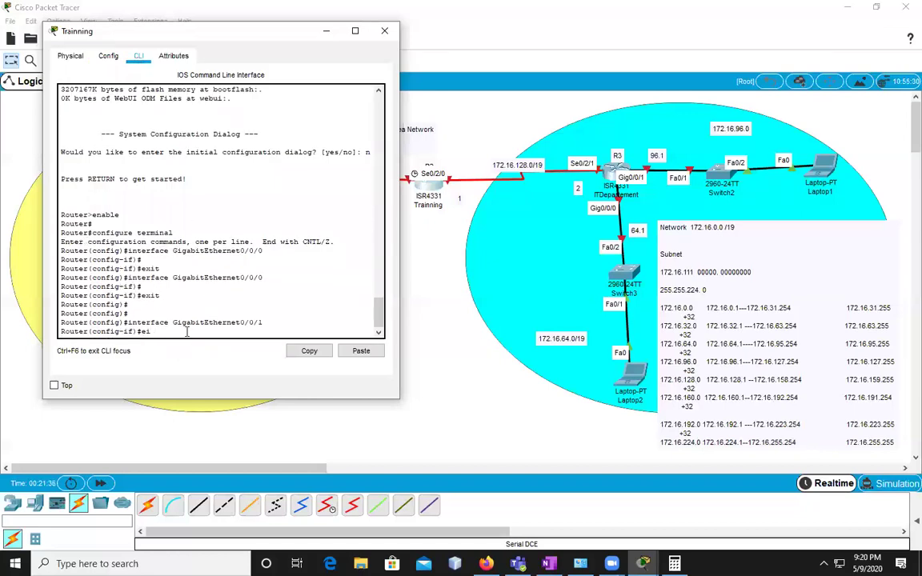
{"action": "type", "text": "exit"}
{"action": "key", "text": "Return"}
Start an interface command on the Trainning router, and nudge R2 and the subnet table note slightly on the workspace.
{"action": "type", "text": "inter"}
{"action": "key", "text": "Tab"}
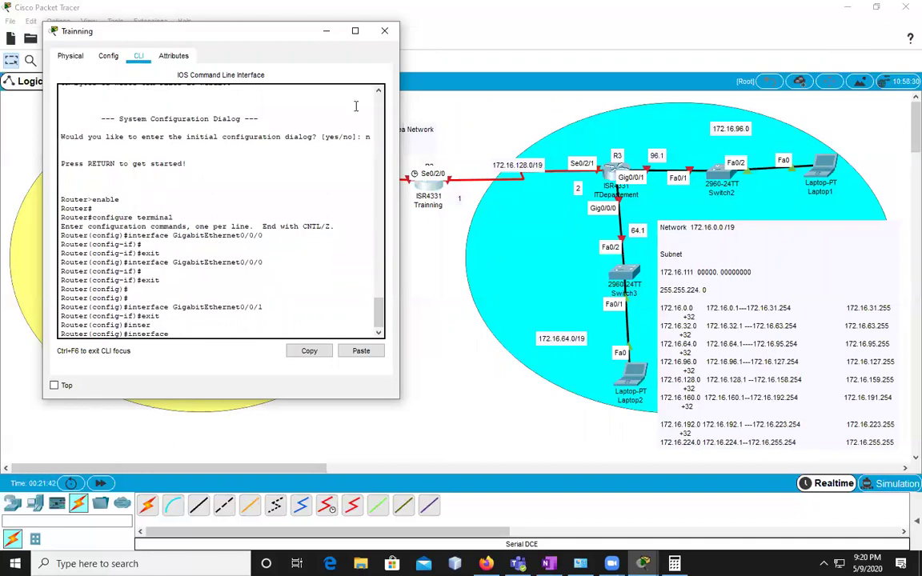
{"action": "left_click_drag", "start_coordinate": [176, 31], "coordinate": [669, 115]}
{"action": "left_click", "coordinate": [428, 178]}
{"action": "left_click_drag", "start_coordinate": [428, 178], "coordinate": [427, 179]}
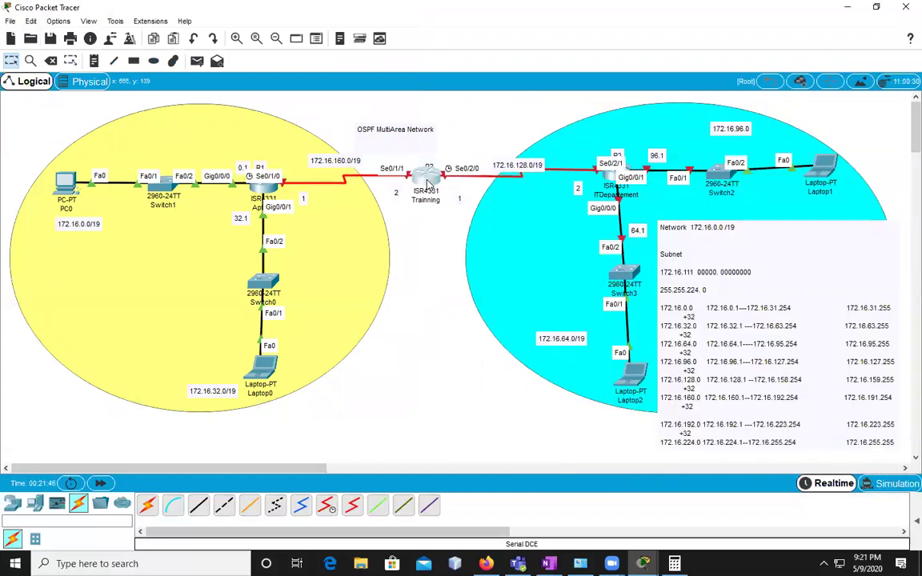
{"action": "left_click_drag", "start_coordinate": [773, 270], "coordinate": [735, 255]}
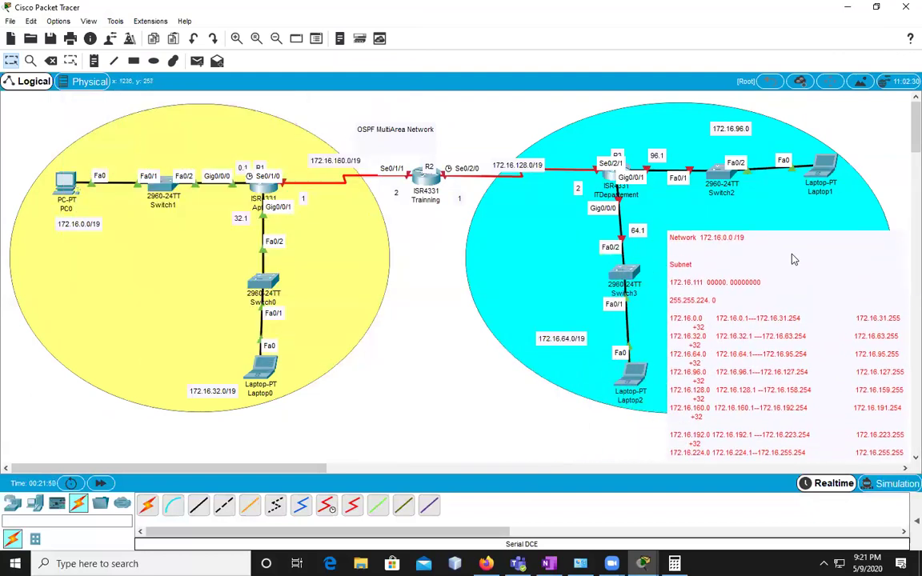
Complete the Trainning router's interface command with serial 0/1/1, keeping its window clear of R2's port labels.
{"action": "left_click", "coordinate": [412, 170]}
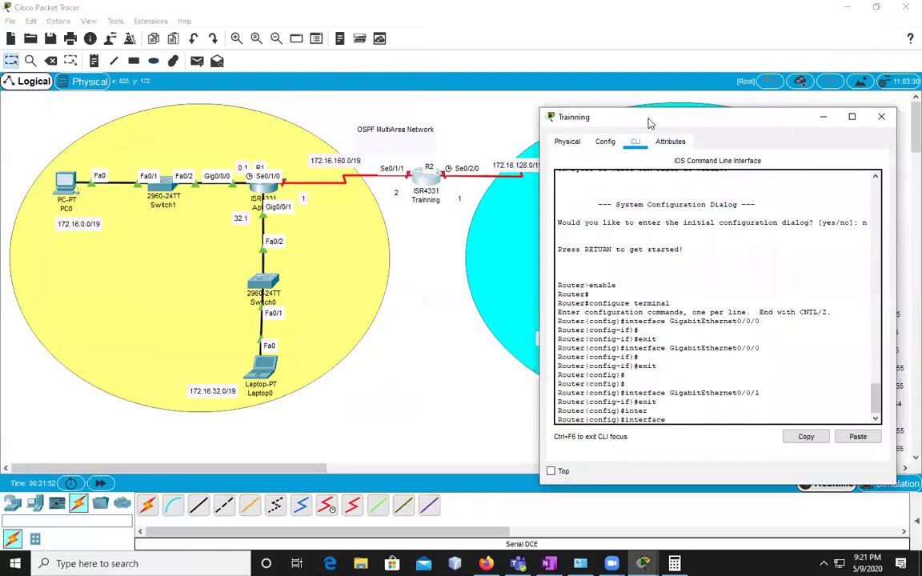
{"action": "left_click_drag", "start_coordinate": [650, 122], "coordinate": [110, 68]}
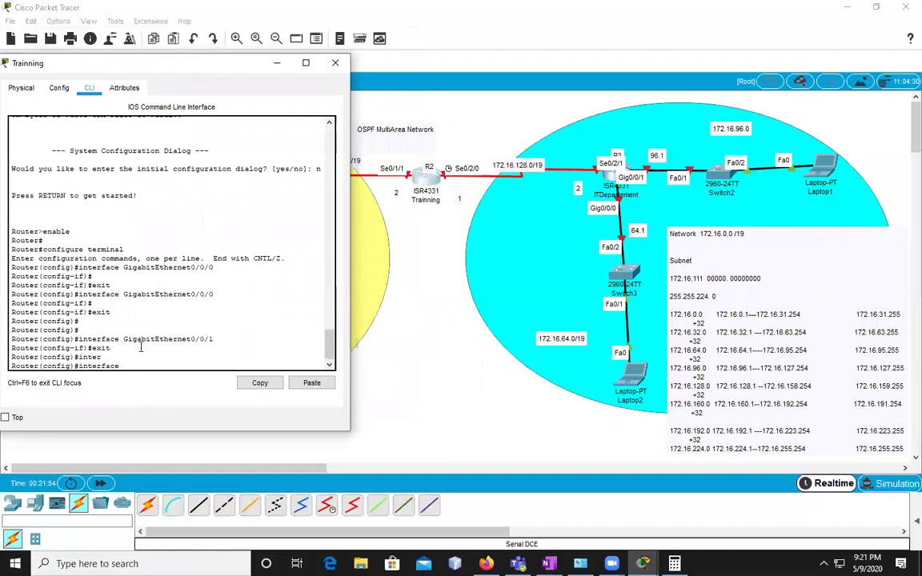
{"action": "type", "text": "se"}
{"action": "key", "text": "Tab"}
{"action": "type", "text": "0/1/1"}
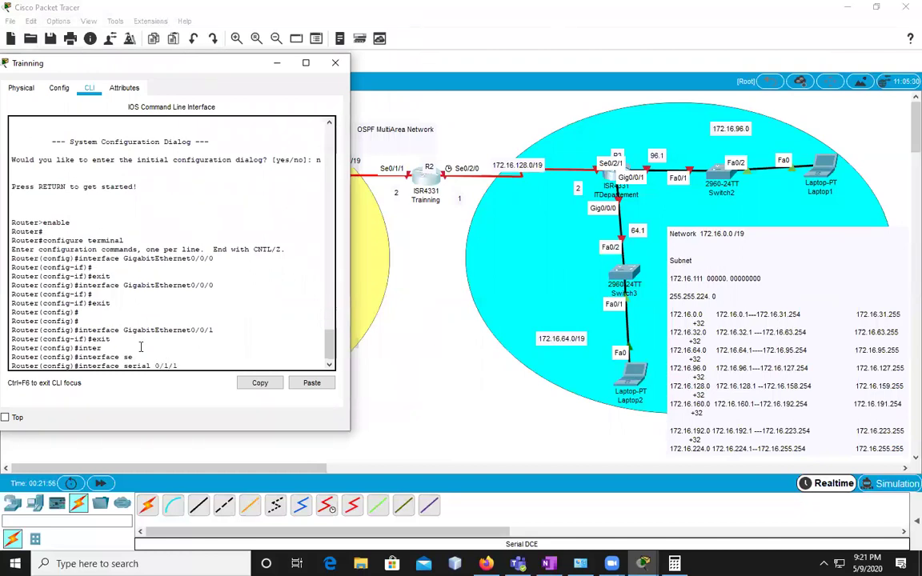
Assign interface serial 0/1/1 the IP address 172.16.160.2 with subnet mask 255.255.224.0.
{"action": "key", "text": "Return"}
{"action": "type", "text": "ip ad"}
{"action": "key", "text": "Tab"}
{"action": "type", "text": "172.16."}
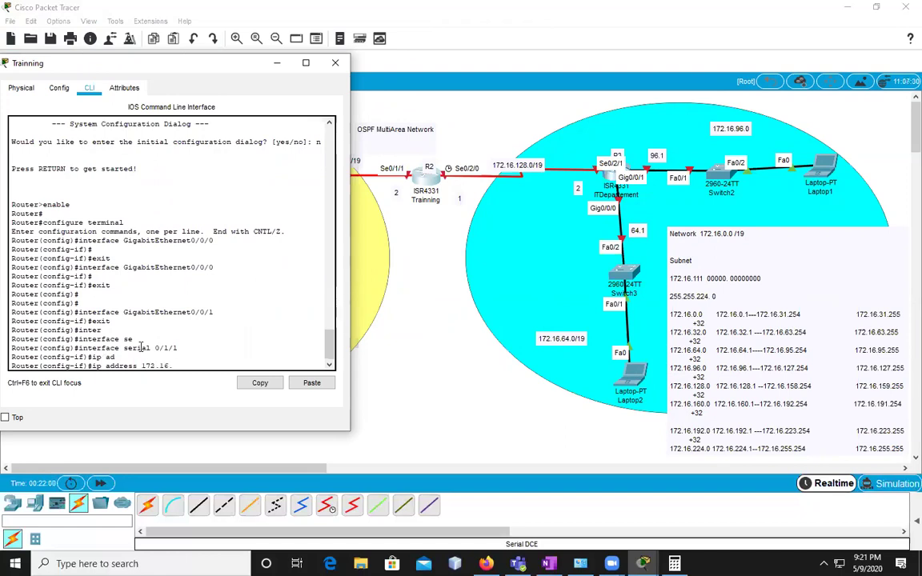
{"action": "type", "text": "160.2 255.255.224.0"}
{"action": "key", "text": "Return"}
Enable interface serial 0/1/1 with no shut and exit to global configuration mode.
{"action": "type", "text": "no"}
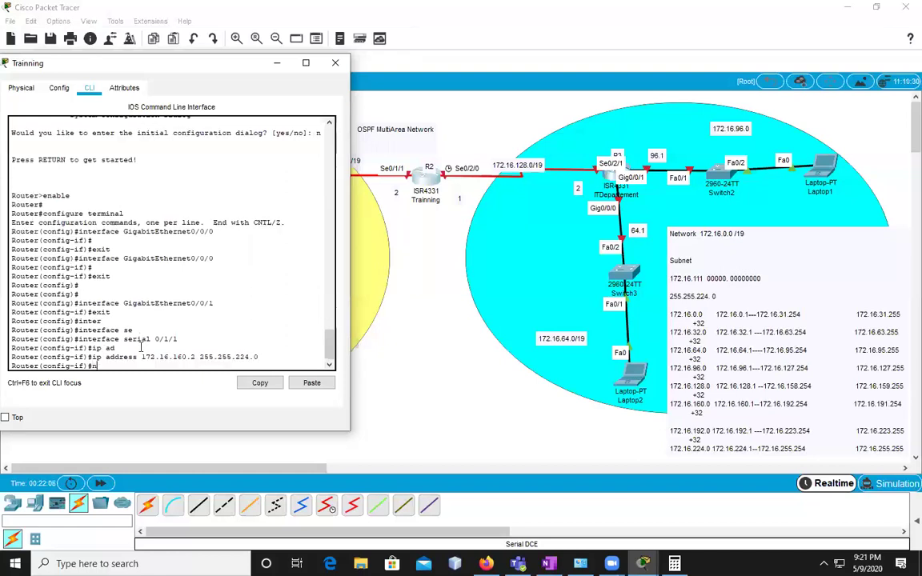
{"action": "type", "text": " shut"}
{"action": "key", "text": "Return"}
{"action": "key", "text": "Return"}
{"action": "type", "text": "exit"}
{"action": "key", "text": "Return"}
{"action": "key", "text": "Return"}
{"action": "key", "text": "Return"}
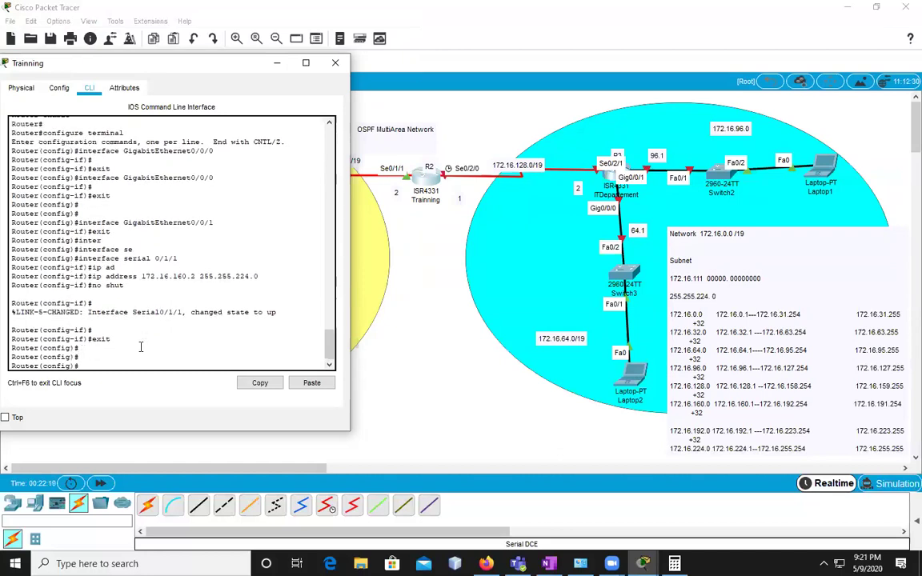
Enter configuration mode for interface serial 0/2/0 on the Trainning router.
{"action": "type", "text": "inter"}
{"action": "key", "text": "Tab"}
{"action": "type", "text": "s"}
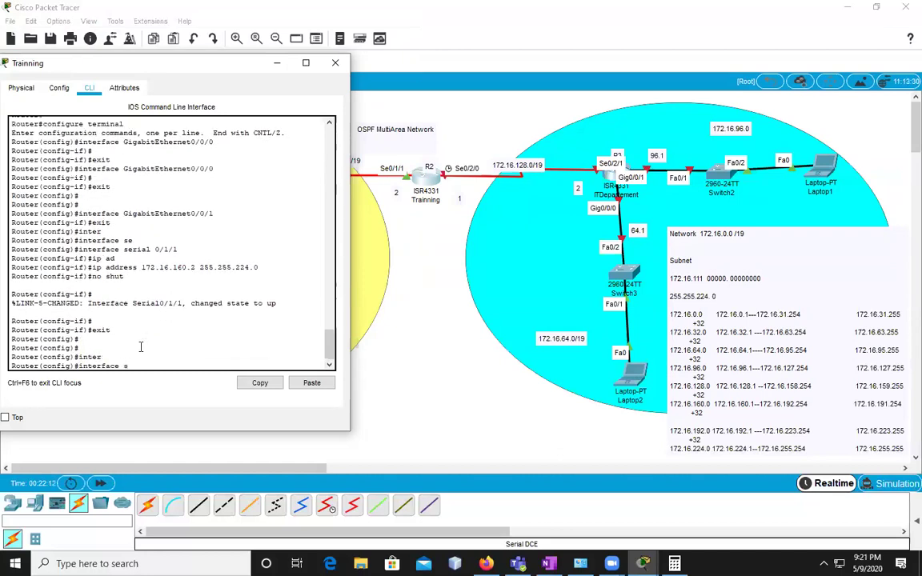
{"action": "type", "text": "e"}
{"action": "key", "text": "Tab"}
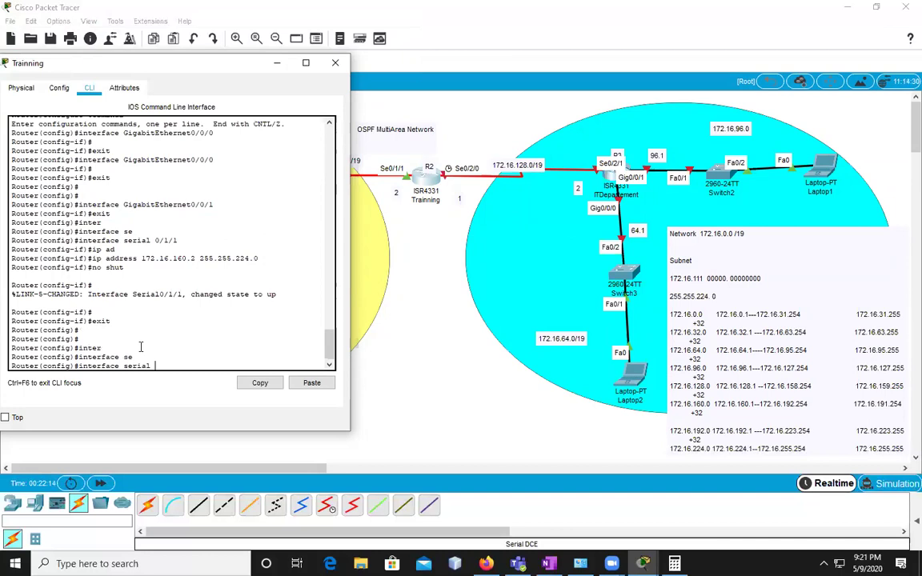
{"action": "type", "text": "0/2/0"}
{"action": "key", "text": "Return"}
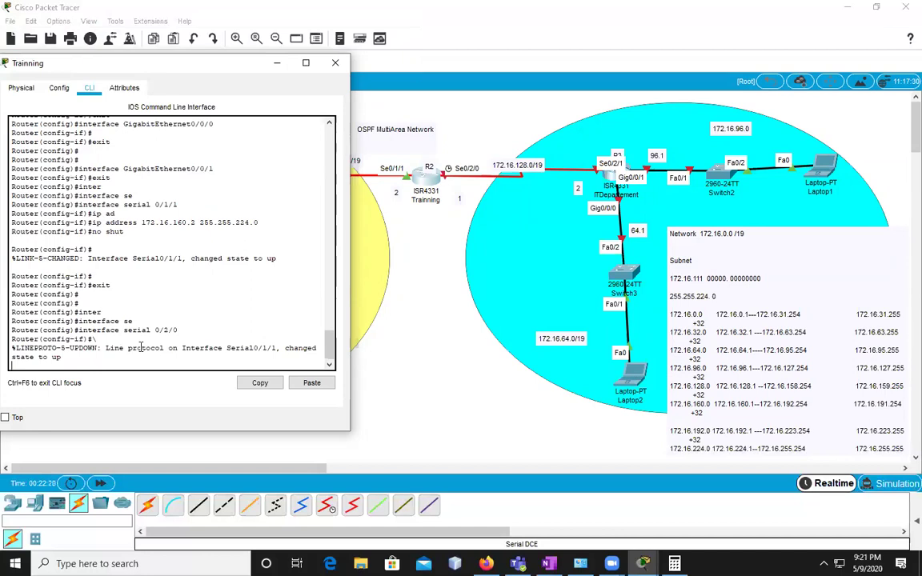
{"action": "key", "text": "Up"}
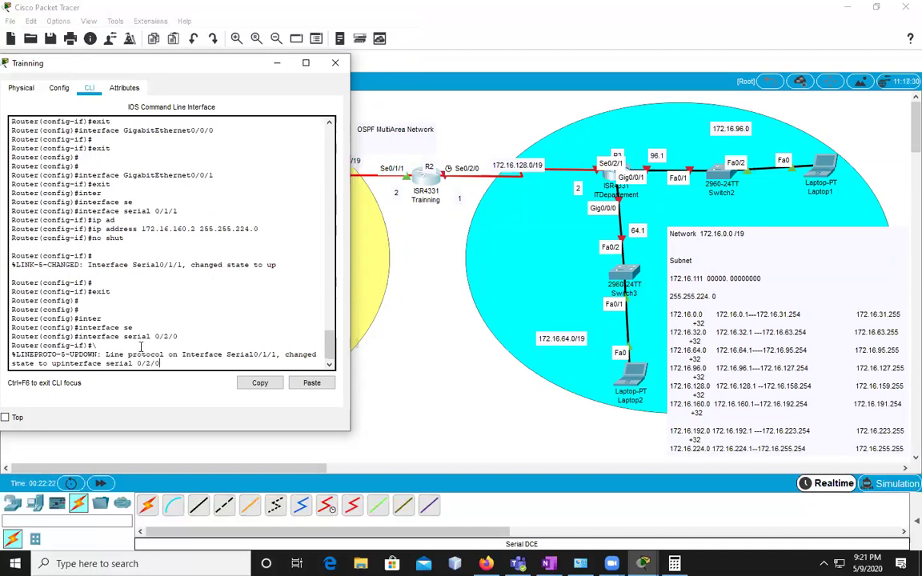
{"action": "key", "text": "Return"}
{"action": "key", "text": "Up"}
{"action": "key", "text": "Return"}
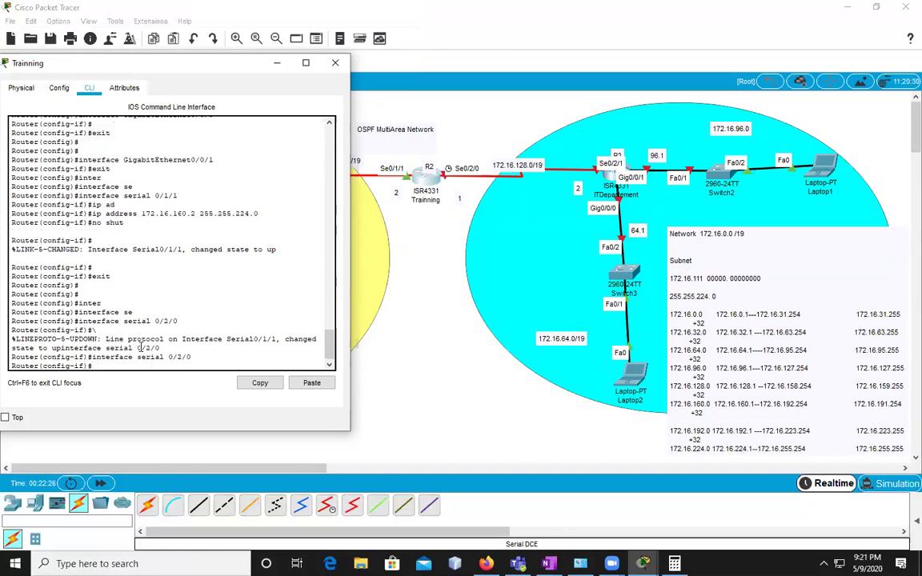
Assign interface serial 0/2/0 the IP address 172.16.128.1 with mask 255.255.224.0 by editing the earlier address command.
{"action": "key", "text": "Up"}
{"action": "key", "text": "Up"}
{"action": "key", "text": "Up"}
{"action": "key", "text": "Up"}
{"action": "key", "text": "Up"}
{"action": "key", "text": "Up"}
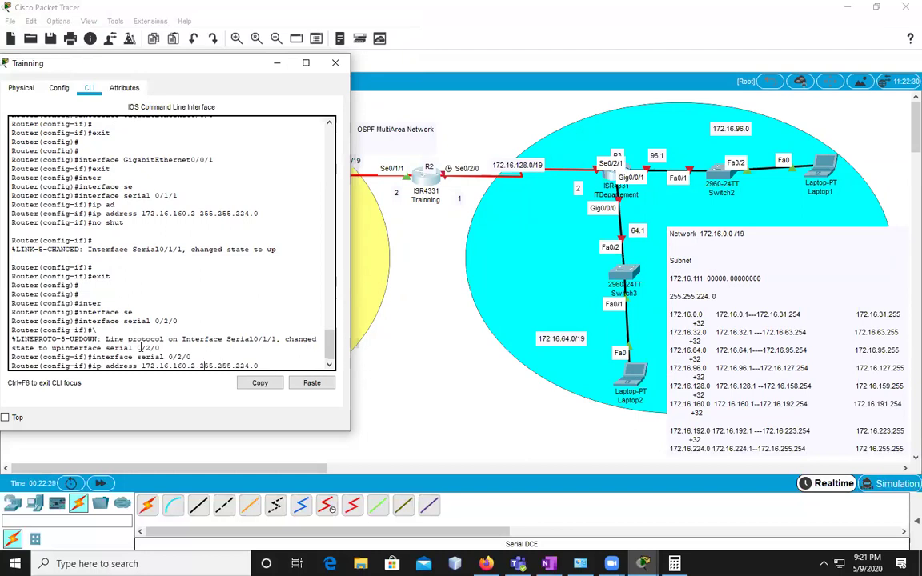
{"action": "key", "text": "Left"}
{"action": "key", "text": "BackSpace"}
{"action": "key", "text": "BackSpace"}
{"action": "type", "text": "28"}
{"action": "key", "text": "Delete"}
{"action": "type", "text": "1"}
{"action": "key", "text": "Return"}
Enable interface serial 0/2/0 with no shutdown and exit to global configuration mode.
{"action": "type", "text": "nos"}
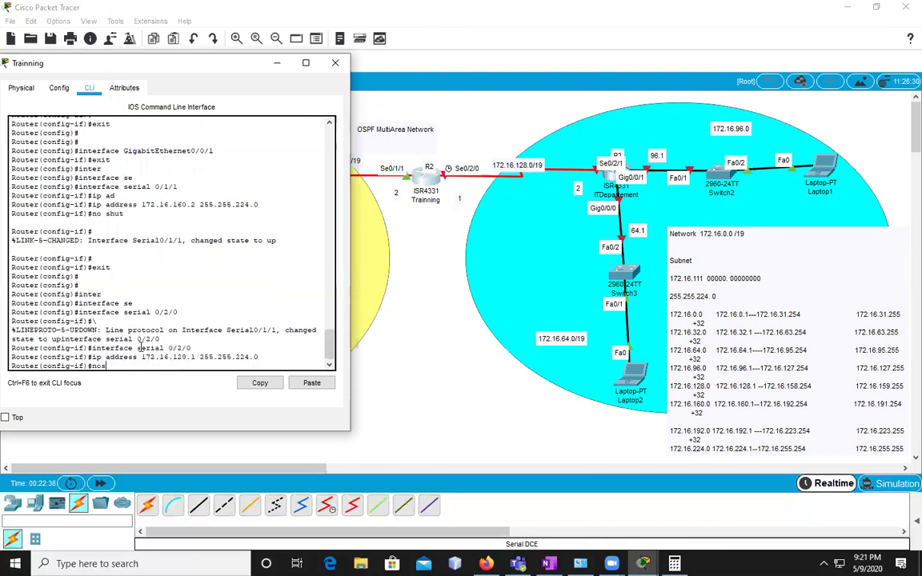
{"action": "type", "text": " hut"}
{"action": "key", "text": "Return"}
{"action": "key", "text": "Return"}
{"action": "type", "text": "no shu"}
{"action": "key", "text": "Tab"}
{"action": "key", "text": "Return"}
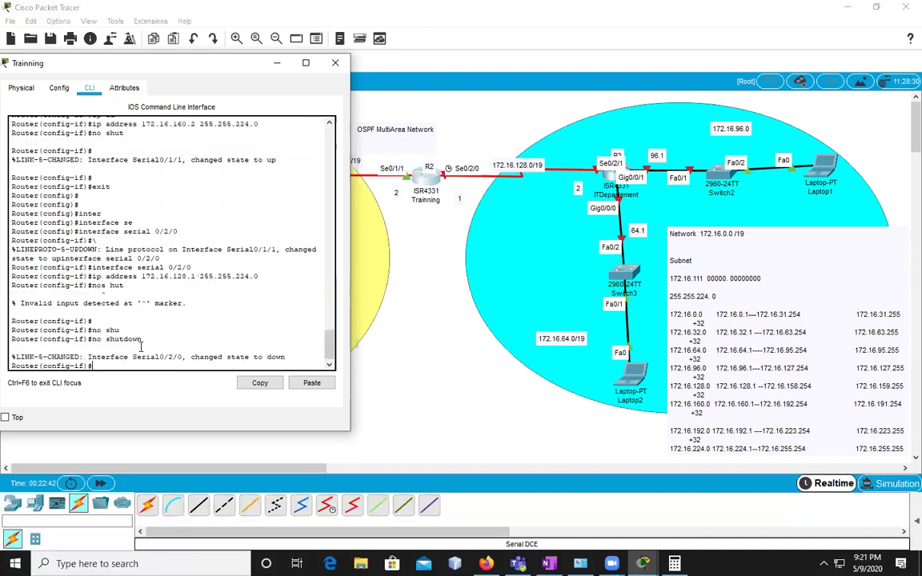
{"action": "key", "text": "Return"}
{"action": "key", "text": "Return"}
{"action": "type", "text": "exit"}
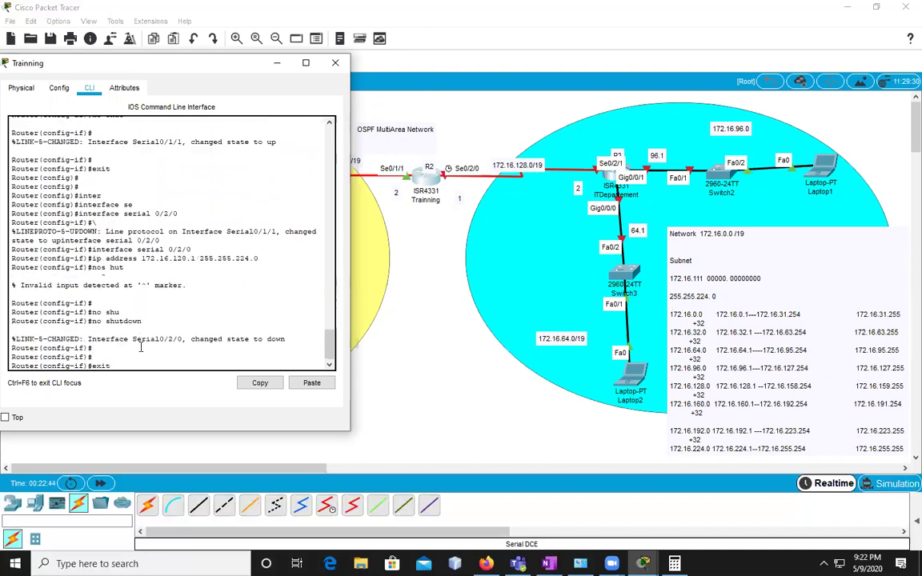
{"action": "key", "text": "Return"}
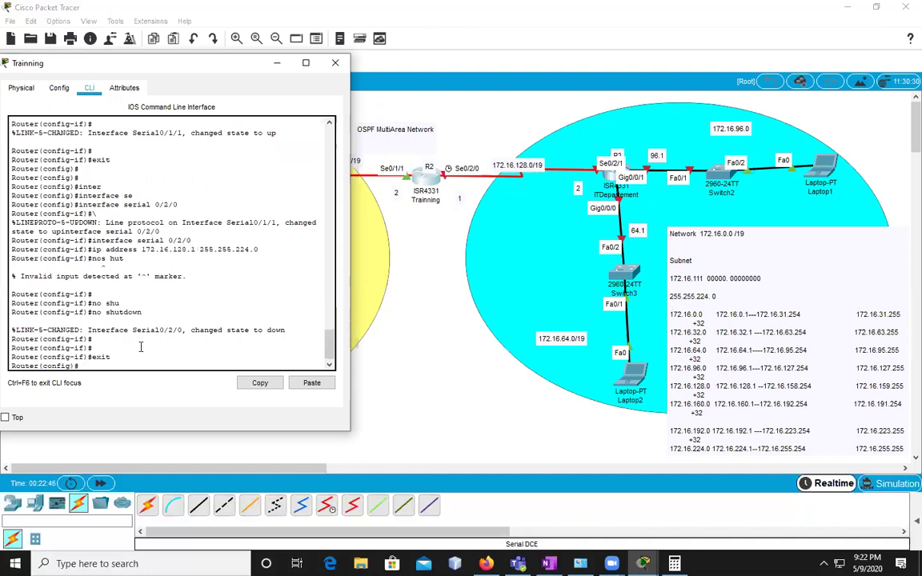
Leave configuration mode and save the running-config to startup-config under the default destination filename.
{"action": "type", "text": "exit"}
{"action": "key", "text": "Return"}
{"action": "key", "text": "Return"}
{"action": "key", "text": "Return"}
{"action": "type", "text": "copy running-config"}
{"action": "key", "text": "Tab"}
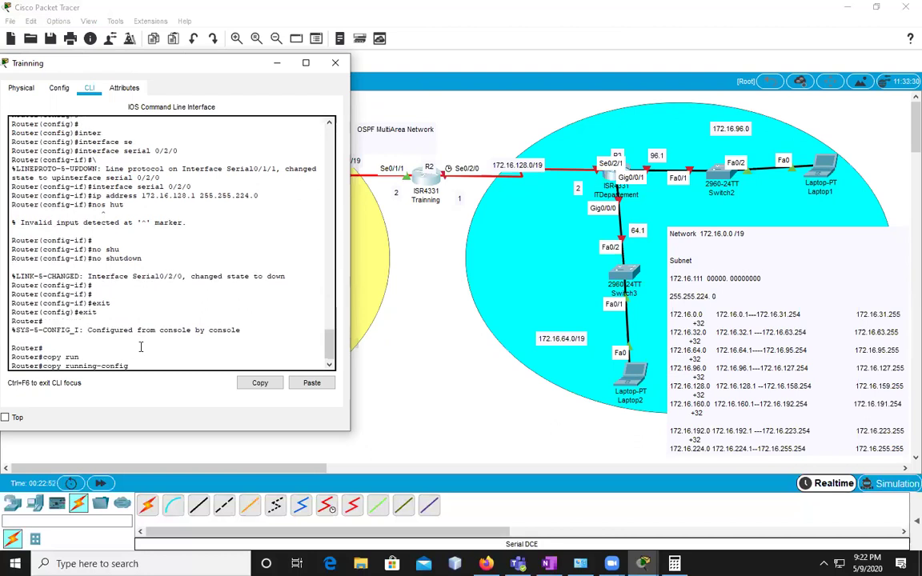
{"action": "type", "text": "st"}
{"action": "key", "text": "Tab"}
{"action": "key", "text": "Return"}
{"action": "key", "text": "Return"}
Return to global configuration mode and set the router's hostname to Academics.
{"action": "type", "text": "conf t"}
{"action": "key", "text": "Return"}
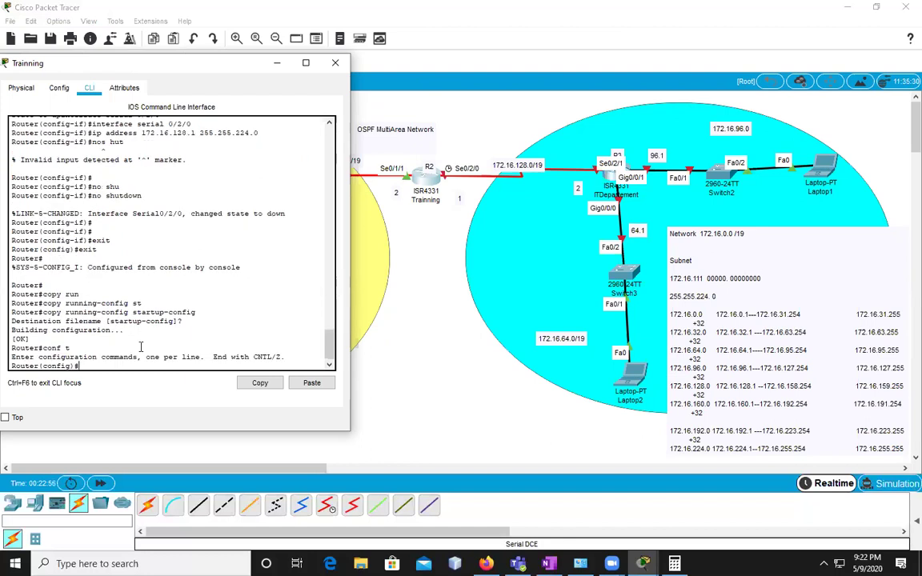
{"action": "type", "text": "hos"}
{"action": "key", "text": "Tab"}
{"action": "type", "text": "Traini"}
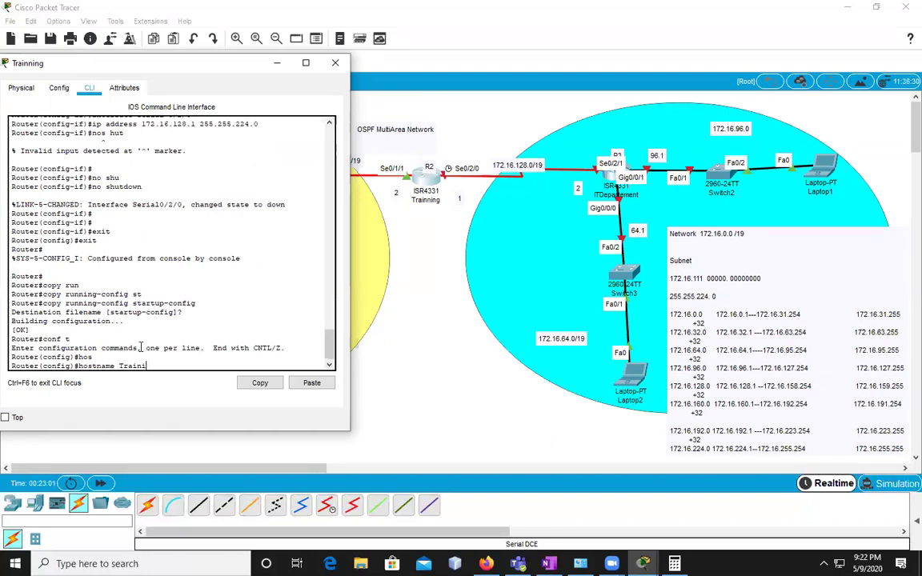
{"action": "key", "text": "BackSpace"}
{"action": "key", "text": "BackSpace"}
{"action": "key", "text": "BackSpace"}
{"action": "type", "text": "Academics"}
{"action": "key", "text": "Return"}
Exit configuration mode and save the renamed router's running-config to startup-config.
{"action": "type", "text": "exi"}
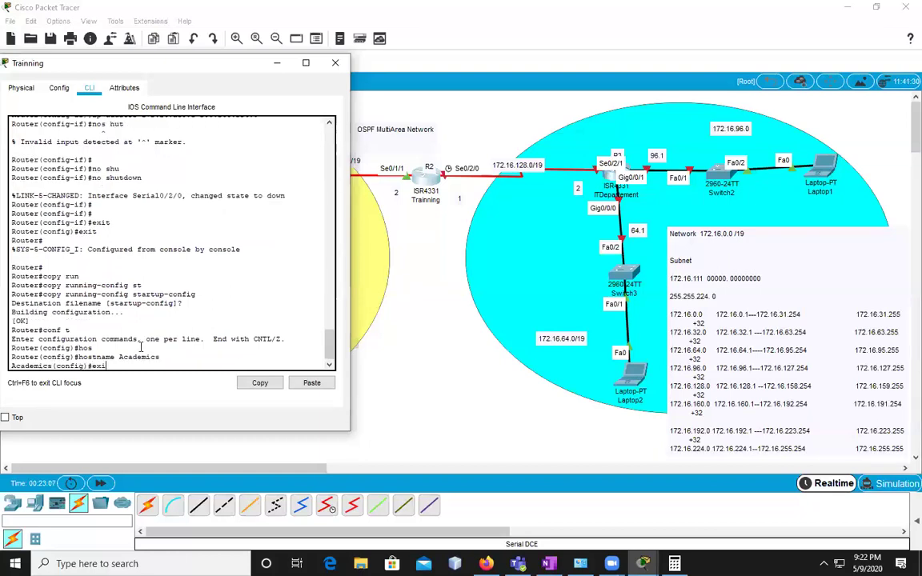
{"action": "type", "text": "t"}
{"action": "key", "text": "Return"}
{"action": "type", "text": "copy ru"}
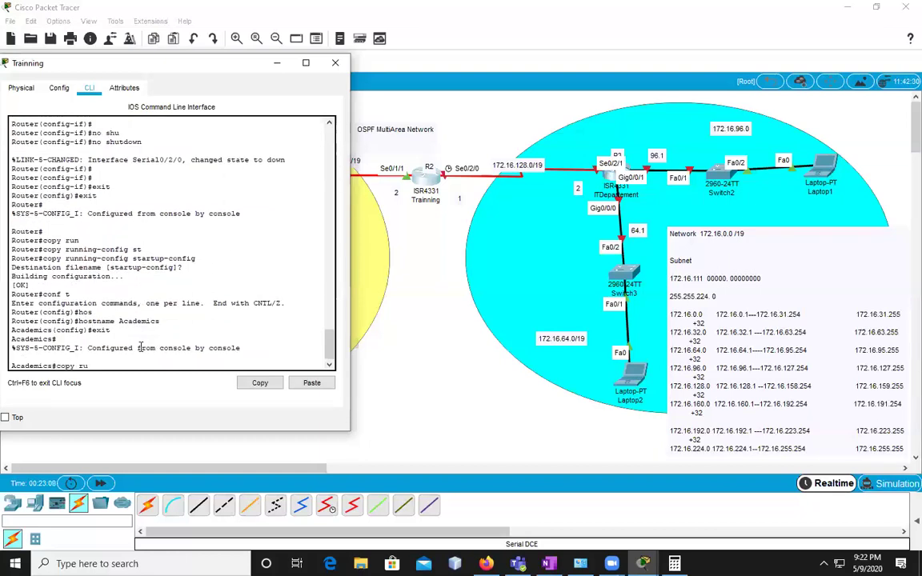
{"action": "type", "text": "n"}
{"action": "key", "text": "Tab"}
{"action": "type", "text": "st"}
{"action": "key", "text": "Tab"}
{"action": "key", "text": "Return"}
{"action": "key", "text": "Return"}
{"action": "key", "text": "Return"}
{"action": "key", "text": "Return"}
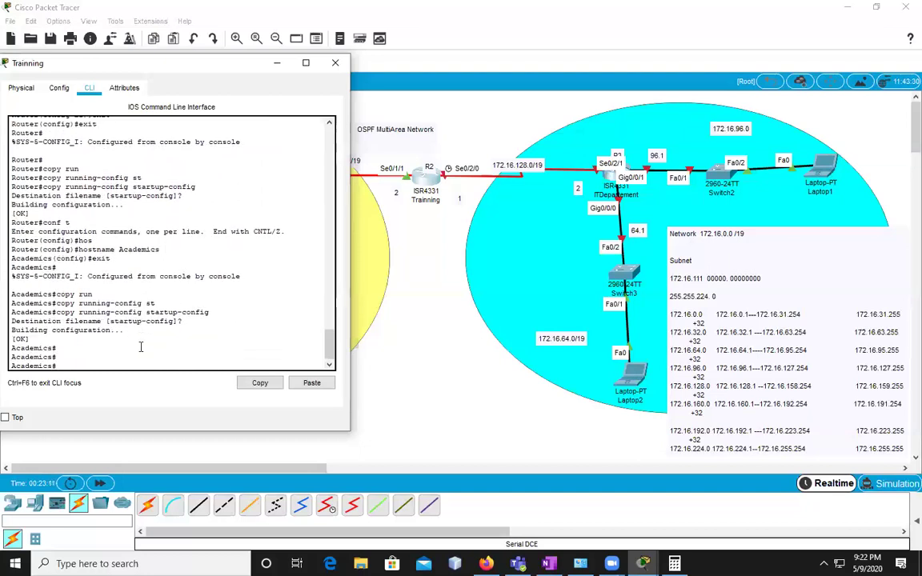
Put away the Trainning router's window and open the command line of the ITDepartement router.
{"action": "left_click", "coordinate": [277, 62]}
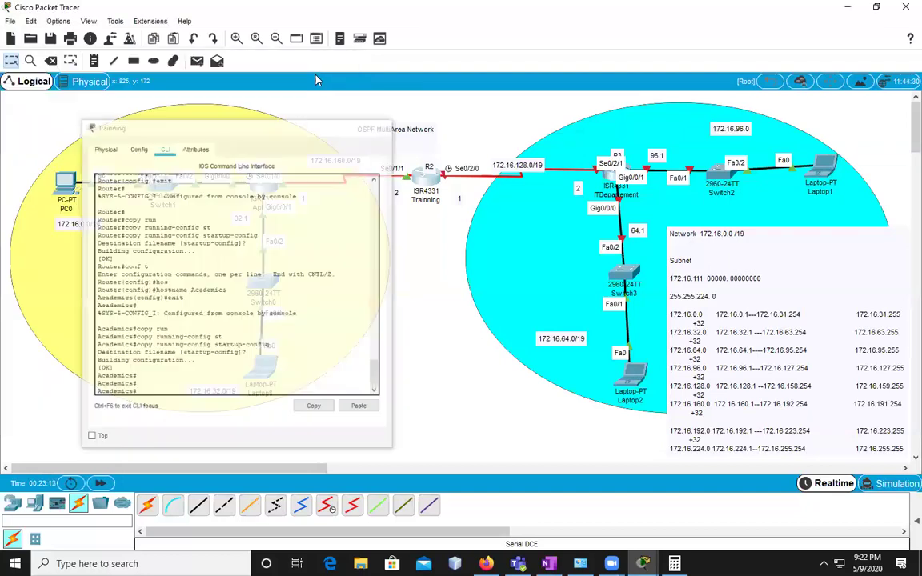
{"action": "left_click", "coordinate": [614, 183]}
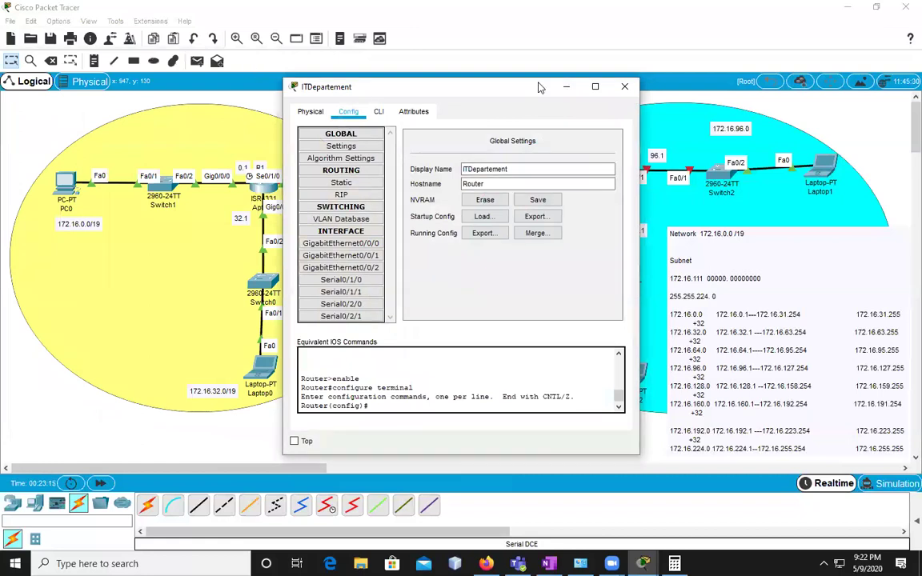
{"action": "left_click_drag", "start_coordinate": [477, 87], "coordinate": [282, 67]}
{"action": "left_click", "coordinate": [183, 91]}
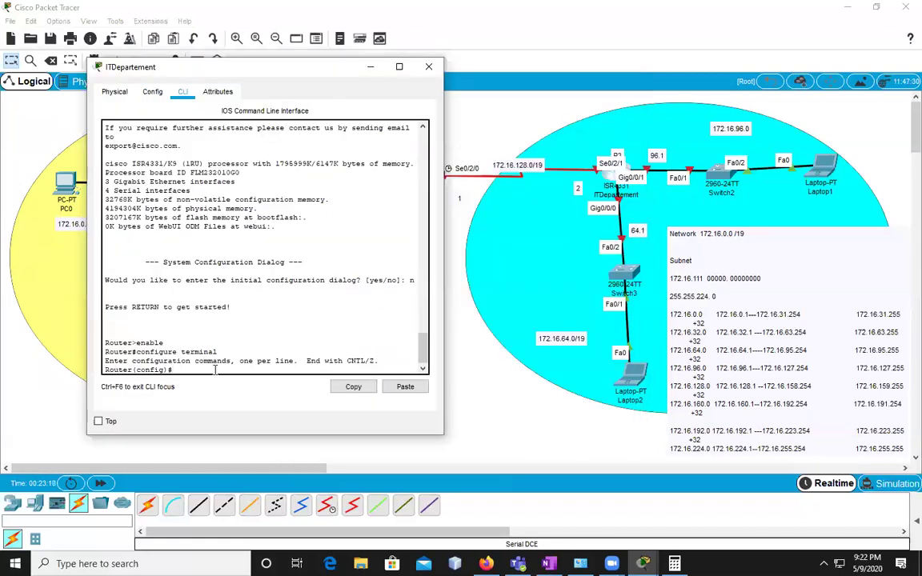
Assign interface serial 0/2/1 on the ITDepartement router the IP address 172.16.128.2 with mask 255.255.224.0.
{"action": "type", "text": "inter"}
{"action": "key", "text": "Tab"}
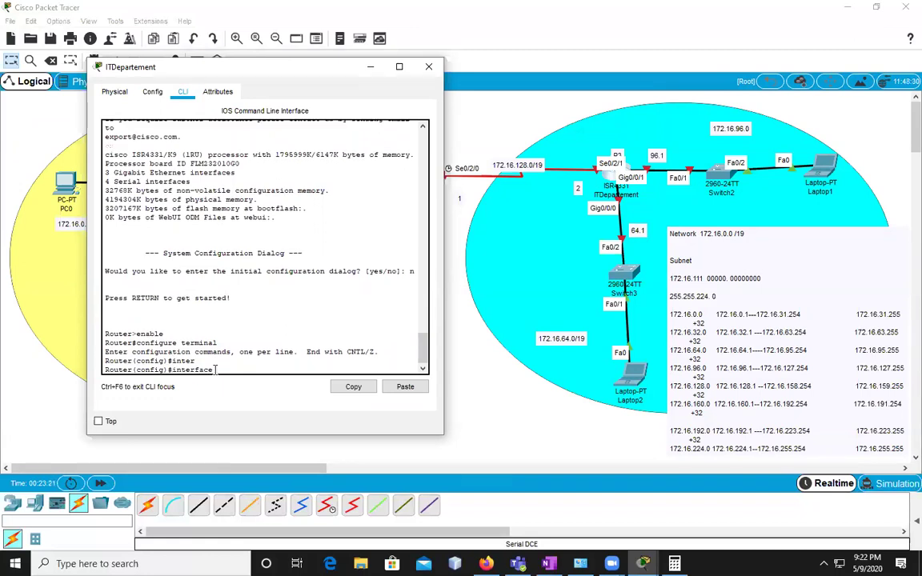
{"action": "type", "text": "se"}
{"action": "key", "text": "Tab"}
{"action": "type", "text": "0"}
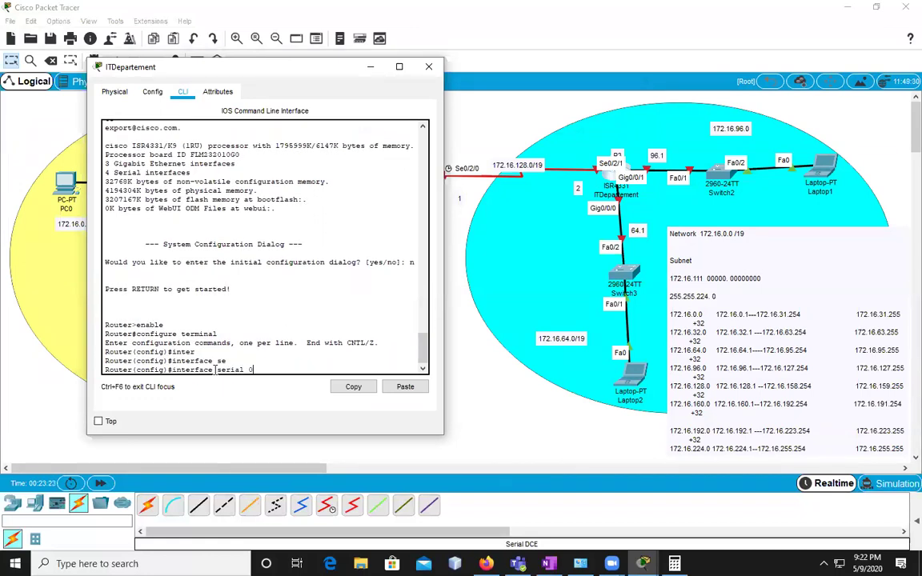
{"action": "type", "text": "/1/2/1"}
{"action": "key", "text": "Return"}
{"action": "type", "text": "ip "}
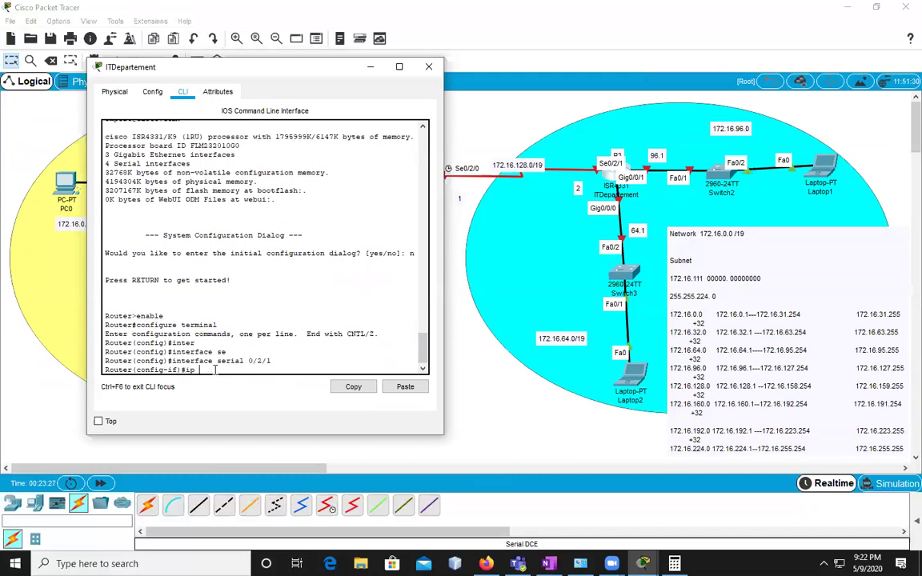
{"action": "type", "text": "ad"}
{"action": "key", "text": "Tab"}
{"action": "type", "text": "192.1"}
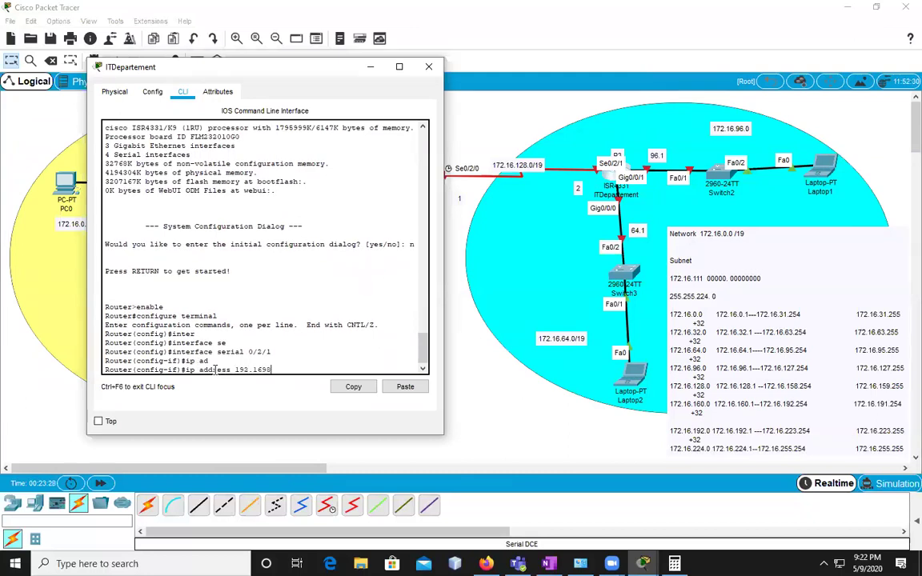
{"action": "key", "text": "BackSpace"}
{"action": "key", "text": "BackSpace"}
{"action": "key", "text": "BackSpace"}
{"action": "key", "text": "BackSpace"}
{"action": "type", "text": "72,.1"}
{"action": "type", "text": "128.2 255.255.224.0"}
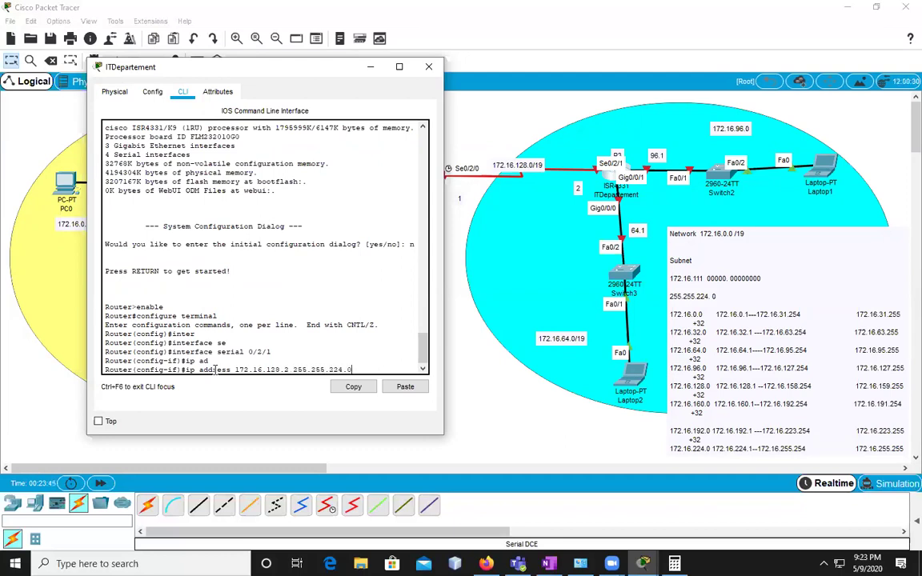
{"action": "key", "text": "Return"}
Enable interface serial 0/2/1 with no shut and exit to global configuration mode.
{"action": "type", "text": "nos hu"}
{"action": "key", "text": "BackSpace"}
{"action": "key", "text": "BackSpace"}
{"action": "key", "text": "BackSpace"}
{"action": "type", "text": "shut"}
{"action": "key", "text": "Return"}
{"action": "key", "text": "Return"}
{"action": "type", "text": "exit"}
{"action": "key", "text": "Return"}
{"action": "key", "text": "Return"}
{"action": "key", "text": "Return"}
Enter configuration mode for interface gigabitEthernet 0/0/0 on the ITDepartement router.
{"action": "type", "text": "inter"}
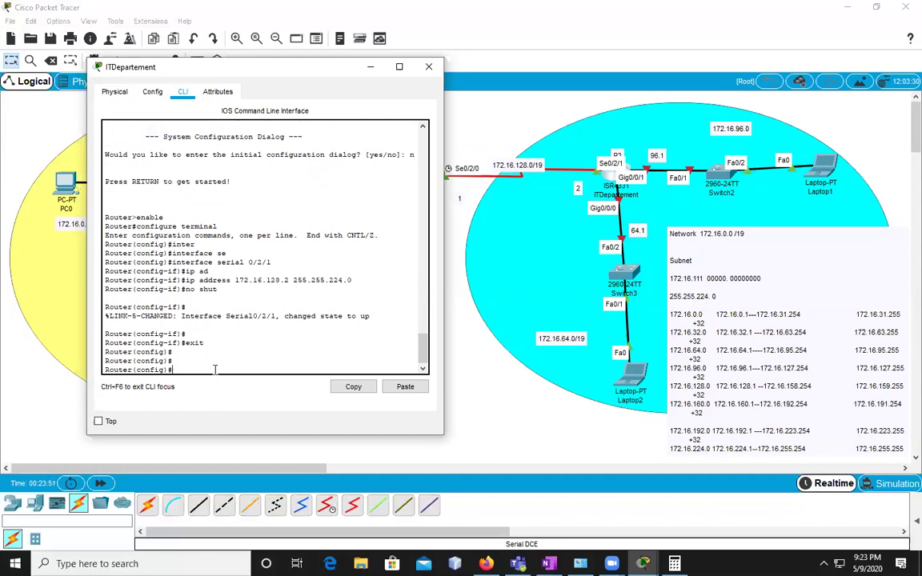
{"action": "key", "text": "Tab"}
{"action": "type", "text": "g"}
{"action": "key", "text": "Tab"}
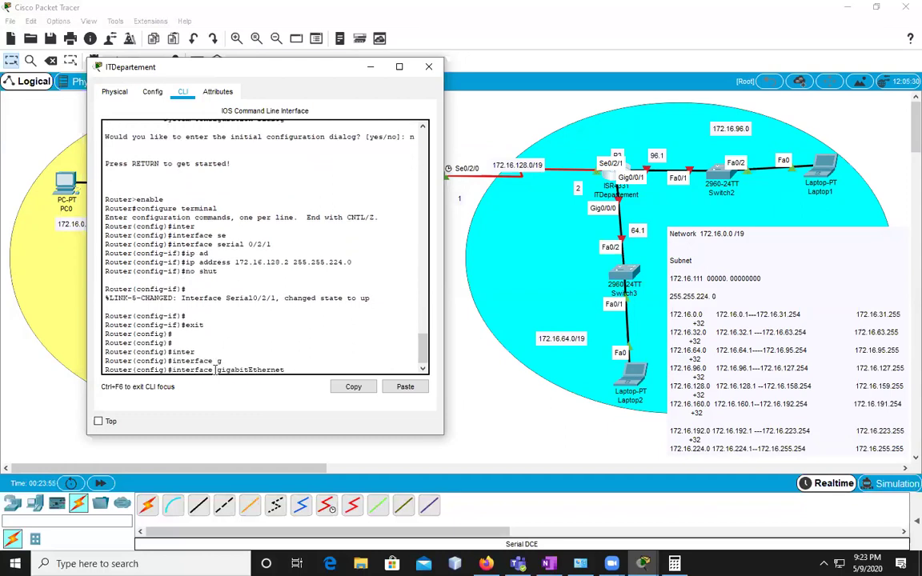
{"action": "type", "text": "0/"}
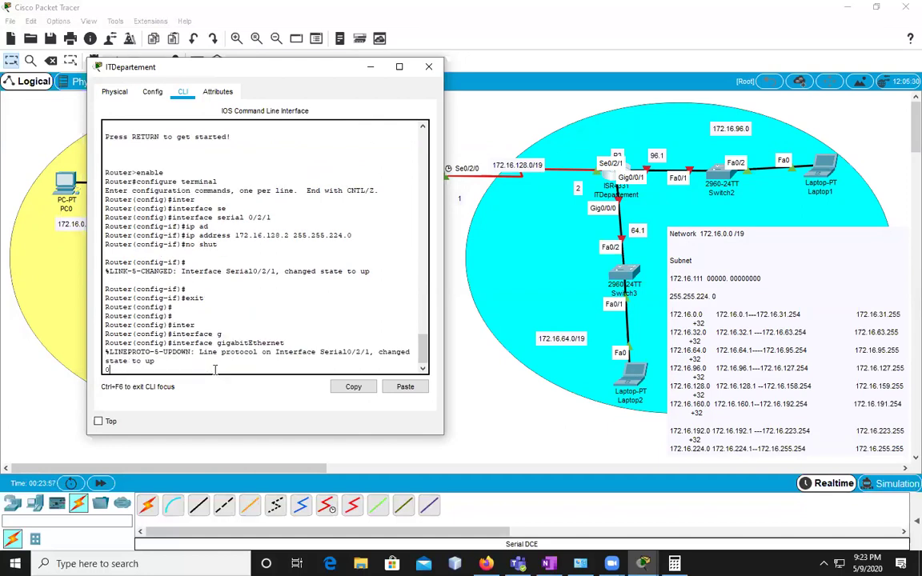
{"action": "key", "text": "Return"}
{"action": "key", "text": "Return"}
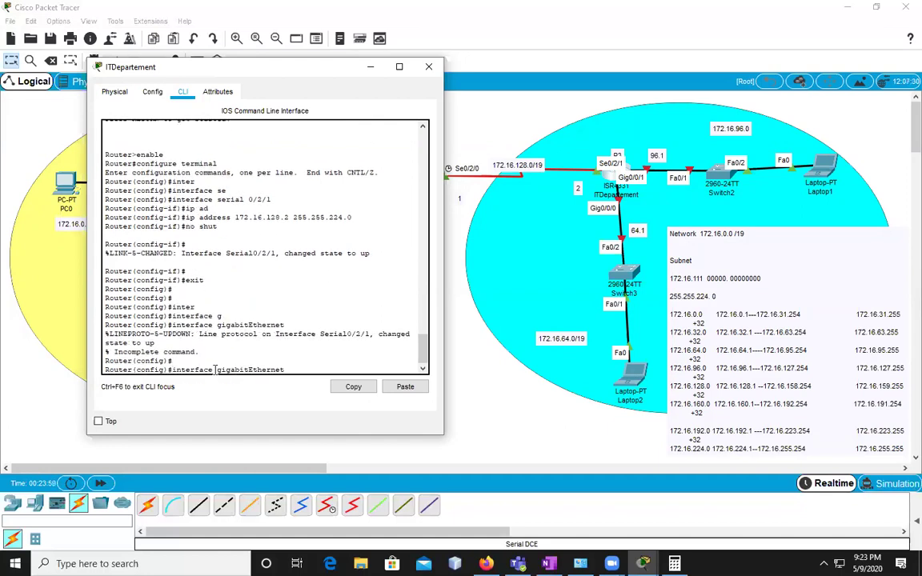
{"action": "type", "text": "0/0/0"}
{"action": "key", "text": "Return"}
Assign interface gigabitEthernet 0/0/0 on the ITDepartement router the IP address 172.16.64.1 with mask 255.255.224.0.
{"action": "type", "text": "no shut"}
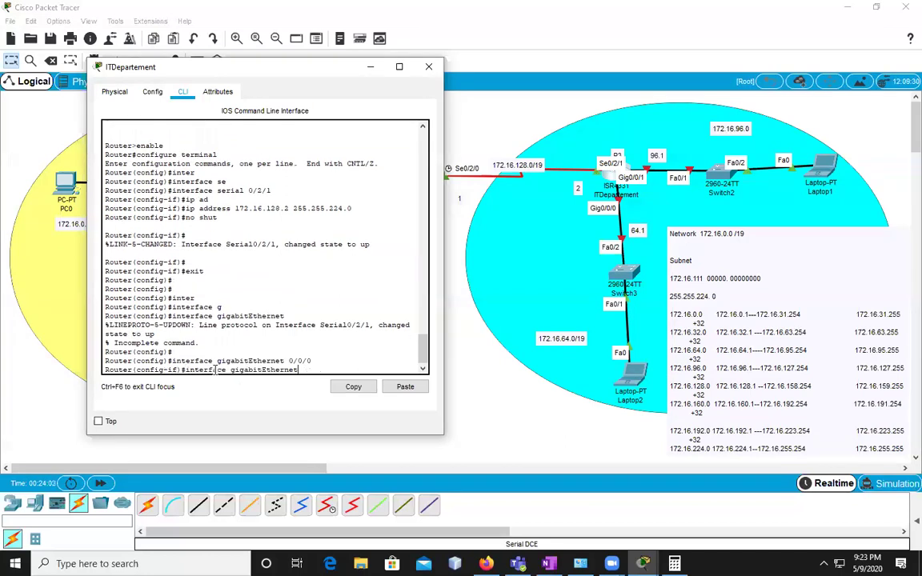
{"action": "key", "text": "Up"}
{"action": "key", "text": "Left"}
{"action": "key", "text": "Left"}
{"action": "key", "text": "Left"}
{"action": "key", "text": "Left"}
{"action": "key", "text": "Left"}
{"action": "key", "text": "Left"}
{"action": "key", "text": "Left"}
{"action": "key", "text": "Left"}
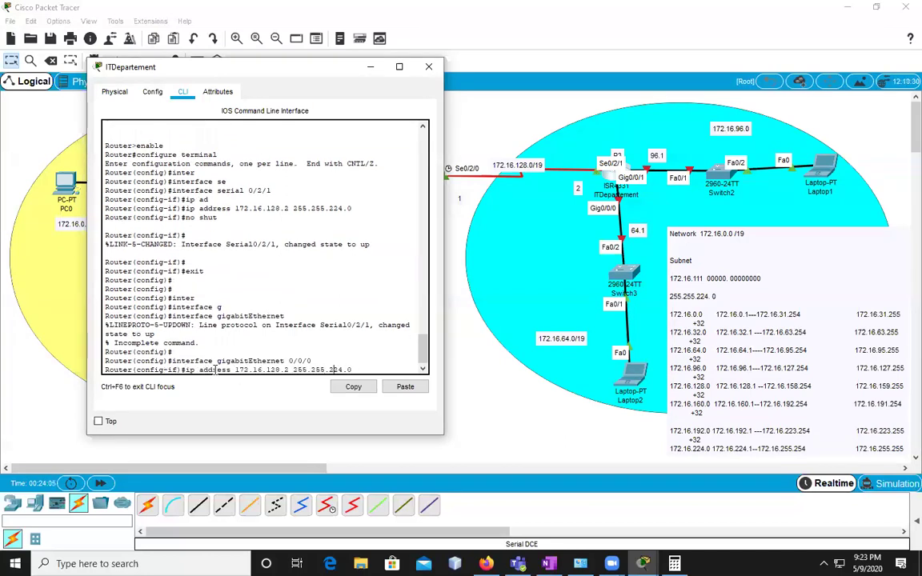
{"action": "key", "text": "Left"}
{"action": "key", "text": "Left"}
{"action": "key", "text": "Left"}
{"action": "key", "text": "Left"}
{"action": "key", "text": "Left"}
{"action": "key", "text": "Left"}
{"action": "key", "text": "Left"}
{"action": "key", "text": "Left"}
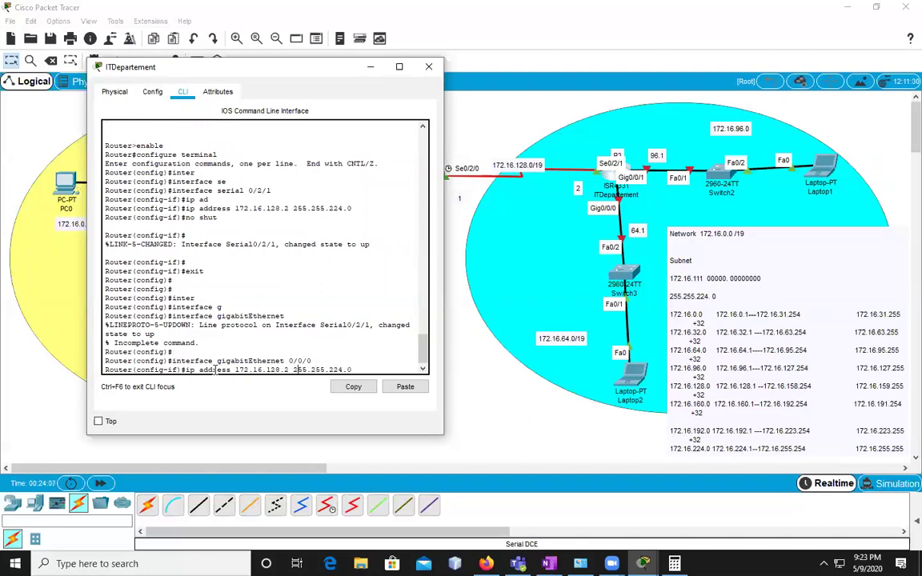
{"action": "key", "text": "BackSpace"}
{"action": "key", "text": "BackSpace"}
{"action": "key", "text": "BackSpace"}
{"action": "type", "text": "64"}
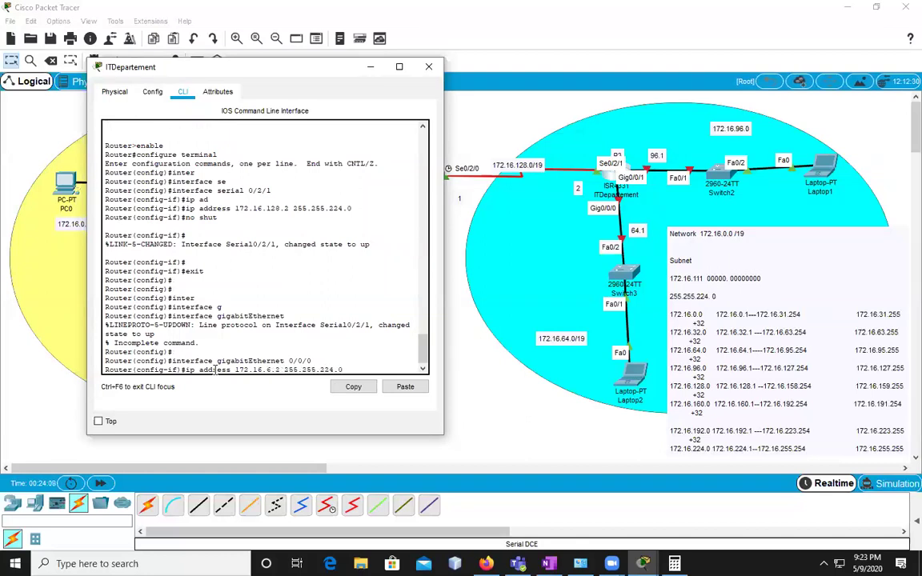
{"action": "key", "text": "Right"}
{"action": "key", "text": "Right"}
{"action": "key", "text": "BackSpace"}
{"action": "type", "text": "1"}
{"action": "key", "text": "Return"}
Enable interface gigabitEthernet 0/0/0 with no shut and exit to global configuration mode.
{"action": "type", "text": "no sh"}
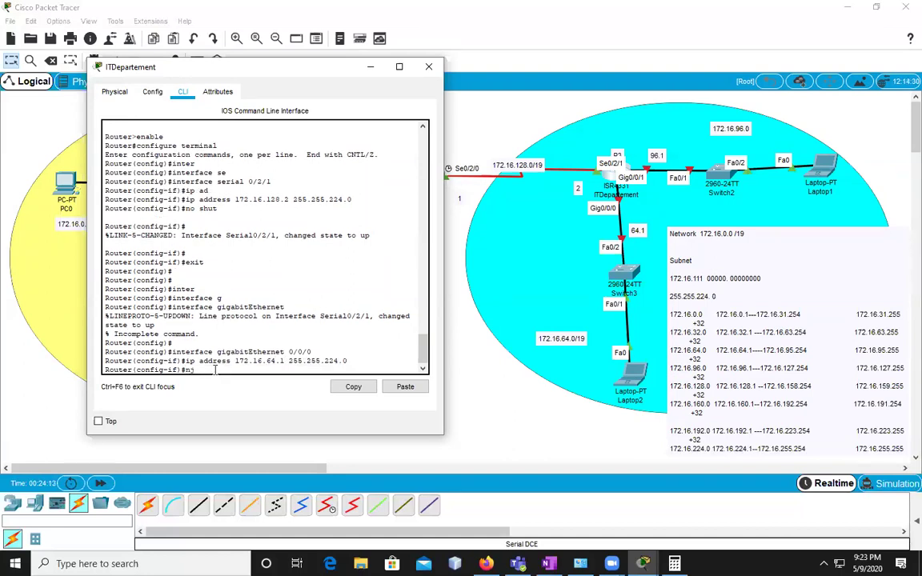
{"action": "key", "text": "BackSpace"}
{"action": "key", "text": "BackSpace"}
{"action": "key", "text": "BackSpace"}
{"action": "type", "text": "shut"}
{"action": "key", "text": "Return"}
{"action": "key", "text": "Return"}
{"action": "type", "text": "exit"}
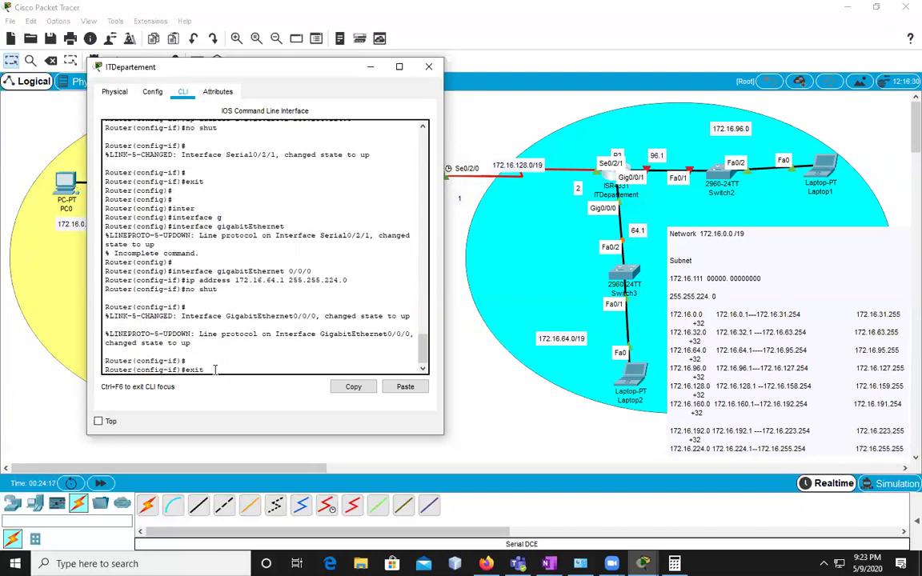
{"action": "key", "text": "Return"}
Enter configuration mode for interface gigabitEthernet 0/0/1 on the ITDepartement router.
{"action": "type", "text": "interface g"}
{"action": "key", "text": "Tab"}
{"action": "type", "text": "gi"}
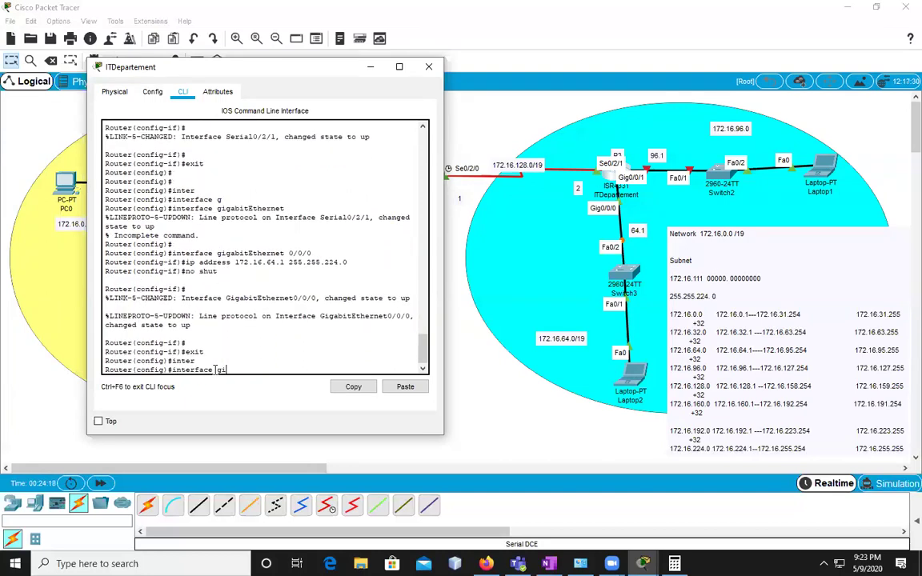
{"action": "key", "text": "Tab"}
{"action": "type", "text": "0/0/1"}
{"action": "key", "text": "Return"}
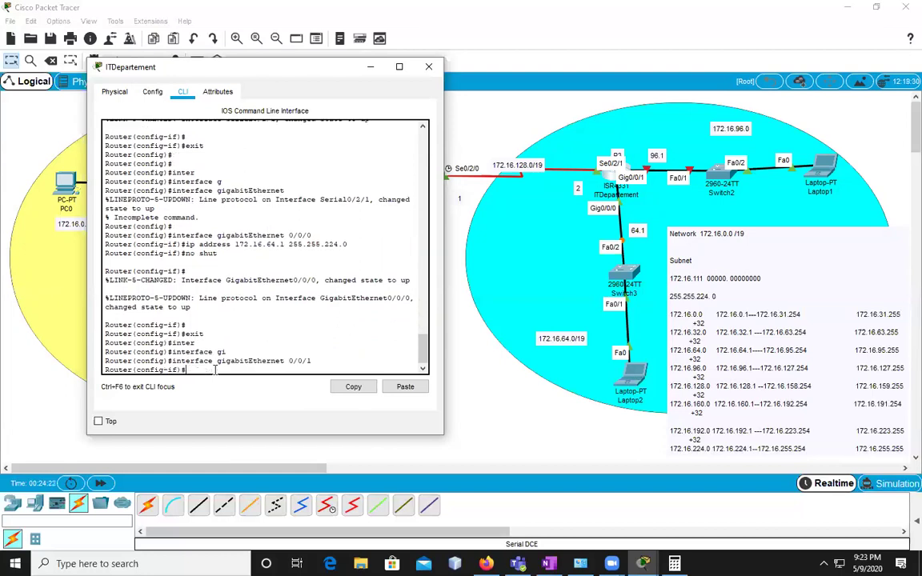
Assign interface gigabitEthernet 0/0/1 the IP address 172.16.96.1 with mask 255.255.224.0.
{"action": "key", "text": "Up"}
{"action": "key", "text": "Up"}
{"action": "key", "text": "Up"}
{"action": "key", "text": "Up"}
{"action": "key", "text": "Up"}
{"action": "key", "text": "Up"}
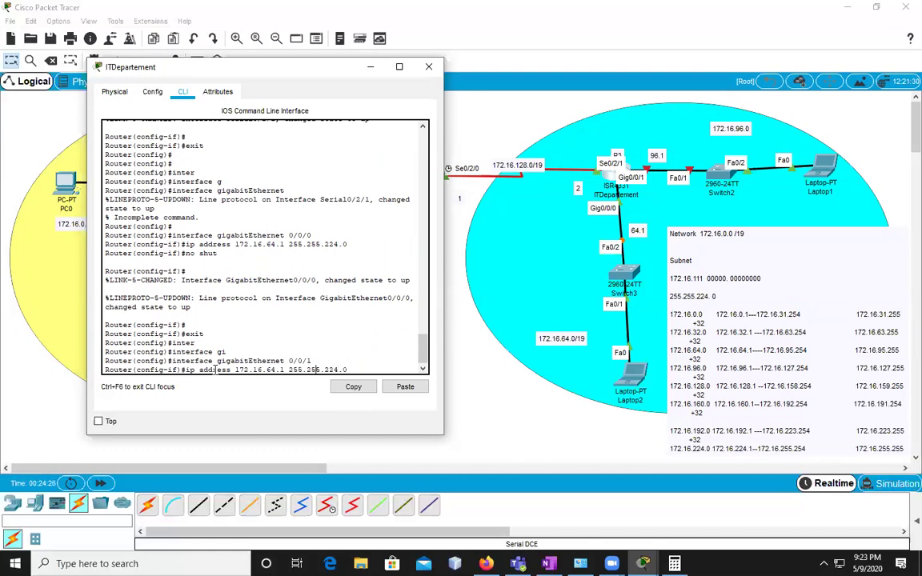
{"action": "key", "text": "BackSpace"}
{"action": "key", "text": "BackSpace"}
{"action": "type", "text": "96"}
{"action": "key", "text": "Return"}
Enable interface gigabitEthernet 0/0/1 with no shut and exit to global configuration mode.
{"action": "type", "text": "nop shut"}
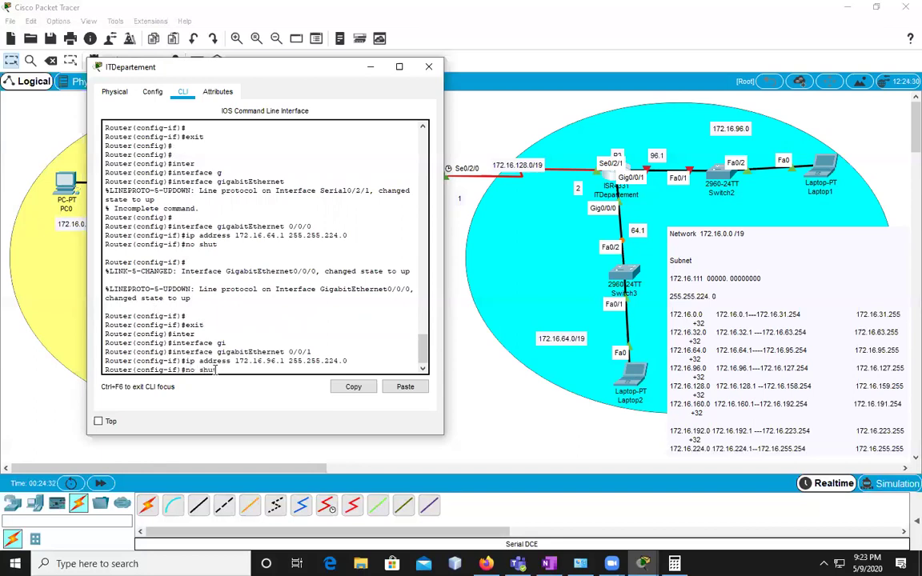
{"action": "key", "text": "Return"}
{"action": "key", "text": "Return"}
{"action": "type", "text": "exit"}
{"action": "key", "text": "Return"}
{"action": "key", "text": "Return"}
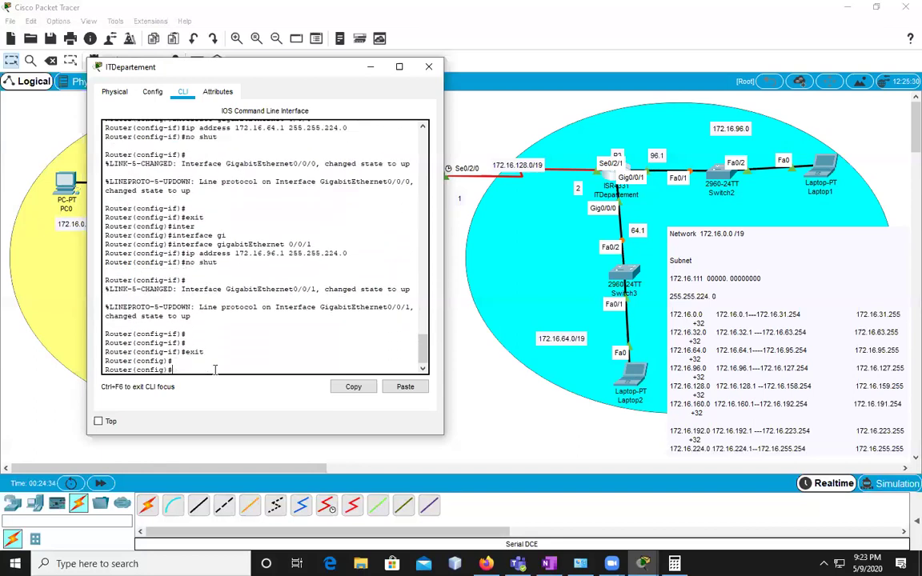
Set the ITDepartement router's hostname to ITDepartment.
{"action": "type", "text": "host"}
{"action": "key", "text": "Tab"}
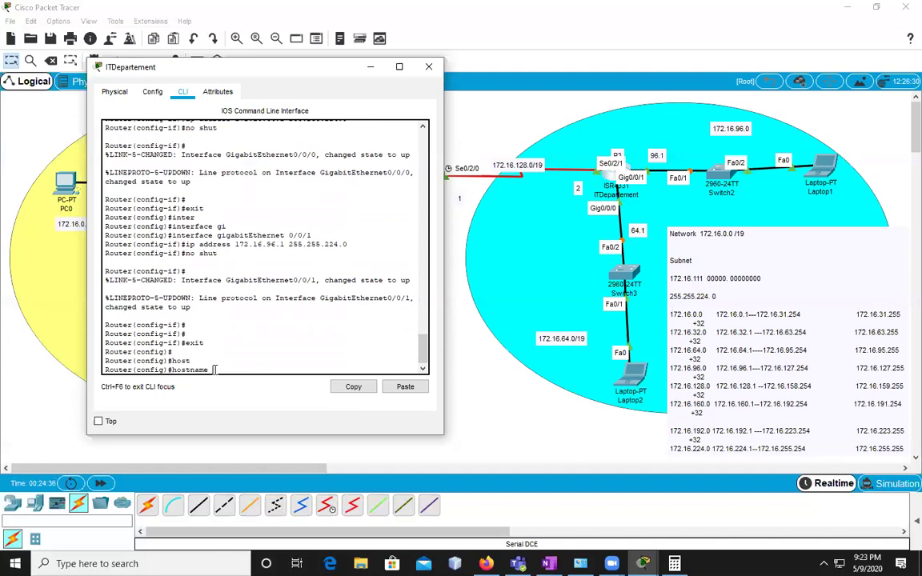
{"action": "type", "text": "ITDepartement"}
{"action": "key", "text": "Return"}
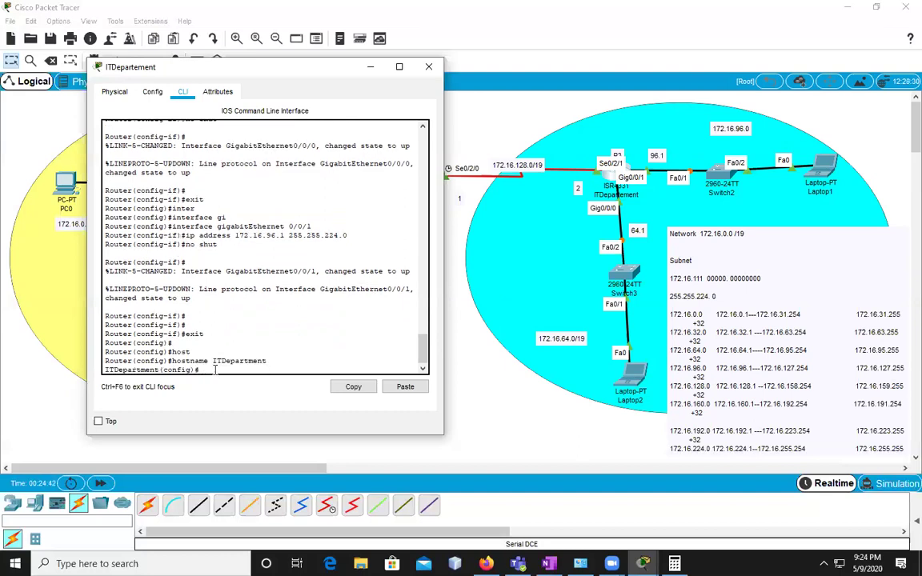
Leave configuration mode, copy the running-config to the startup-config, and put away the ITDepartement router's window.
{"action": "type", "text": "EXIT"}
{"action": "key", "text": "Return"}
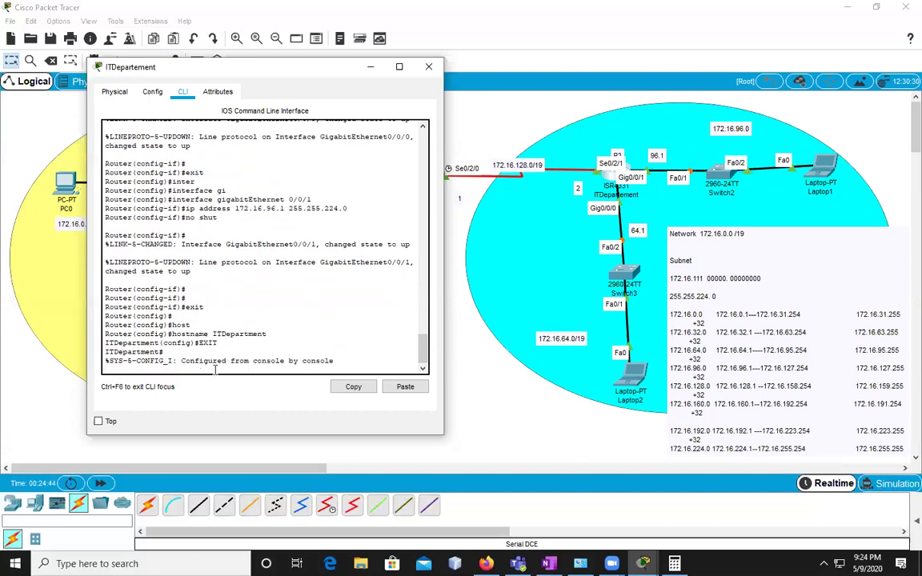
{"action": "key", "text": "Return"}
{"action": "key", "text": "Return"}
{"action": "type", "text": "COPY RUN"}
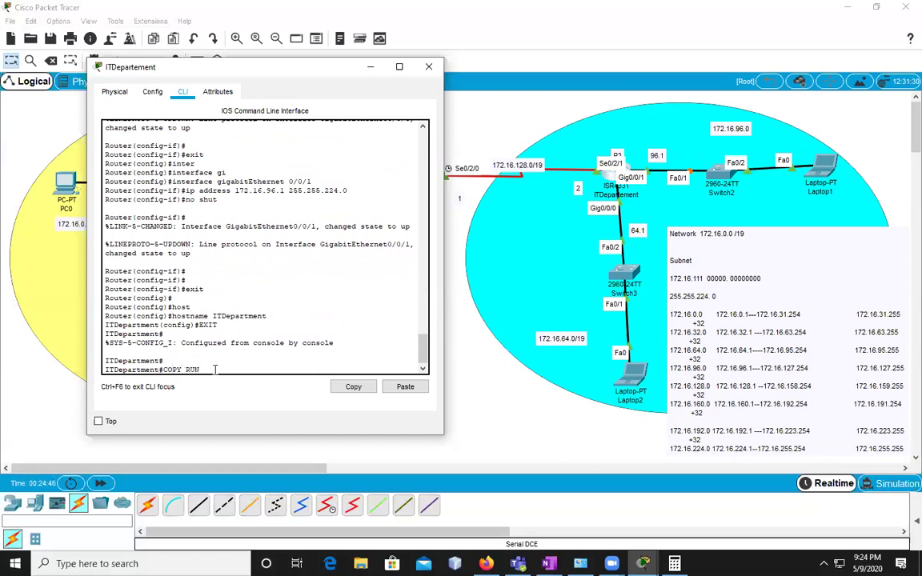
{"action": "key", "text": "Tab"}
{"action": "type", "text": "ST"}
{"action": "key", "text": "Tab"}
{"action": "key", "text": "Return"}
{"action": "key", "text": "Return"}
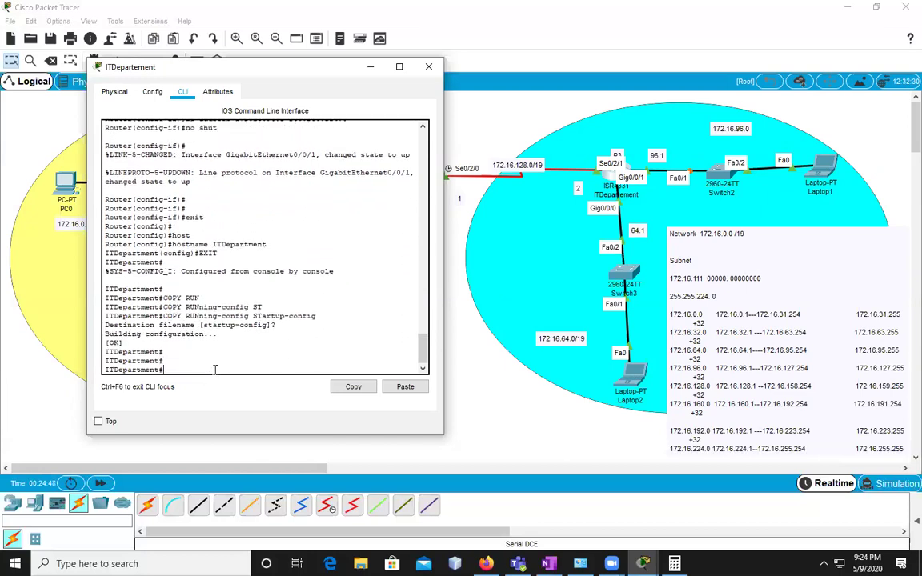
{"action": "key", "text": "Return"}
{"action": "key", "text": "Return"}
{"action": "key", "text": "Return"}
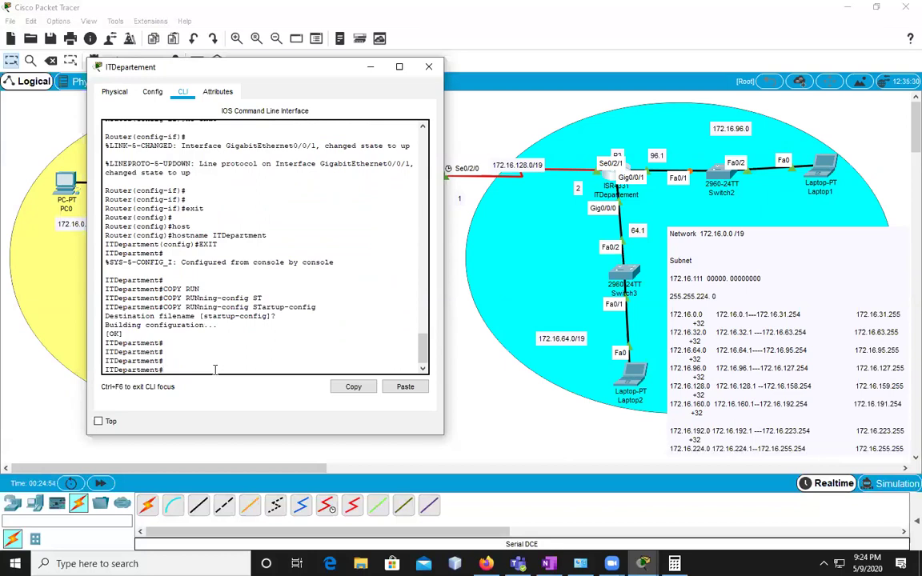
{"action": "left_click", "coordinate": [370, 68]}
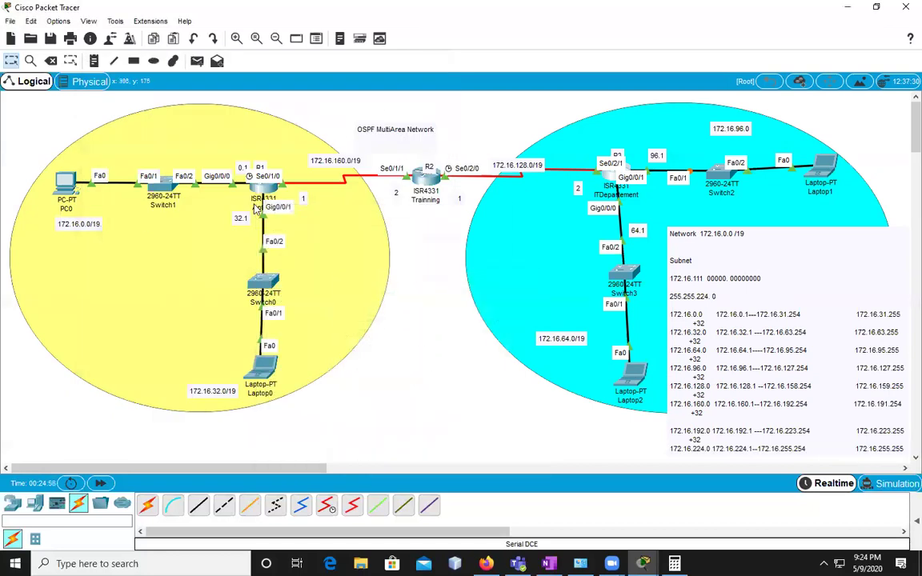
Add the note AREA 0 inside the yellow ellipse and the note AREA 1 inside the blue ellipse.
{"action": "mouse_move", "coordinate": [255, 210]}
{"action": "left_click", "coordinate": [94, 61]}
{"action": "left_click", "coordinate": [123, 138]}
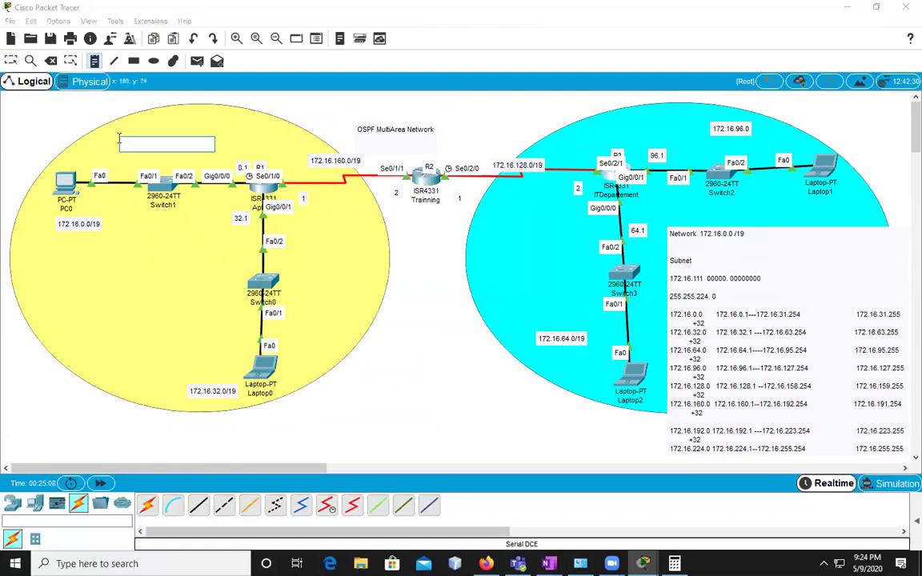
{"action": "type", "text": "AREA 0"}
{"action": "left_click", "coordinate": [646, 124]}
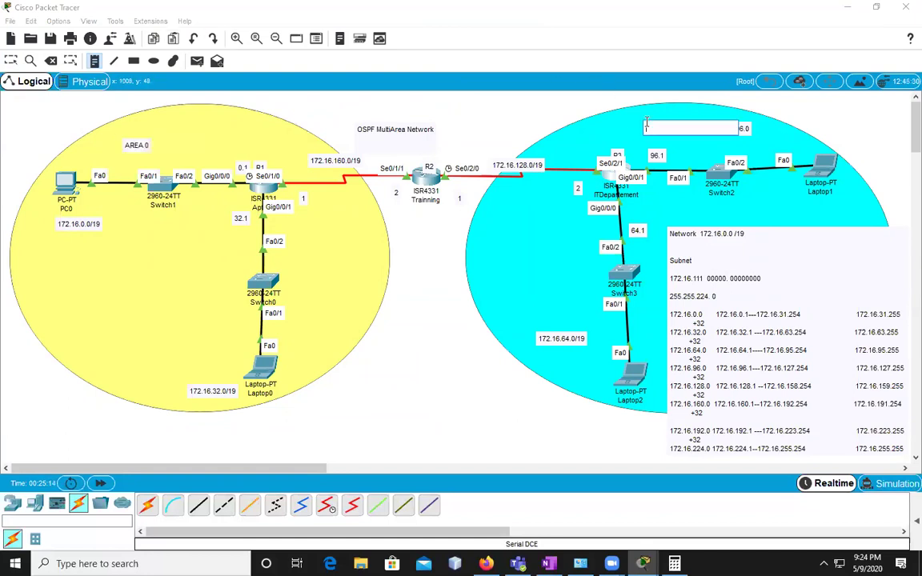
{"action": "type", "text": "AREA 1"}
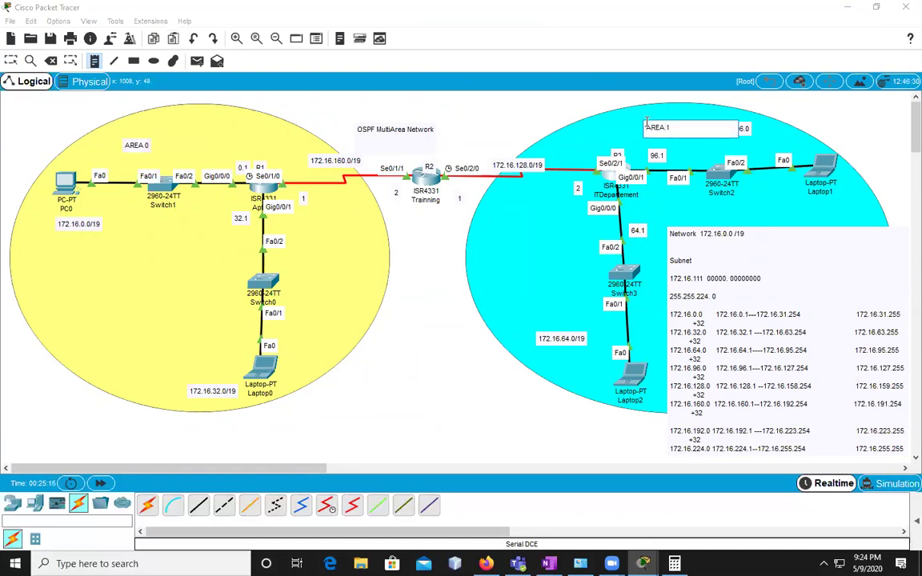
{"action": "left_click", "coordinate": [208, 169]}
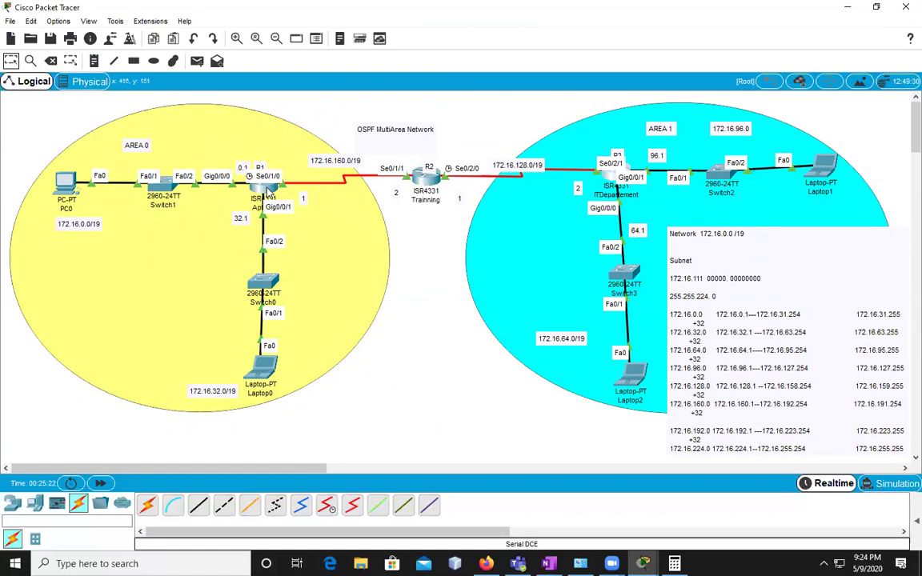
Open the Aptech router's command line and bring up its privileged prompt, with the window moved clear of the yellow area's devices.
{"action": "mouse_move", "coordinate": [269, 193]}
{"action": "mouse_move", "coordinate": [429, 184]}
{"action": "left_click", "coordinate": [265, 183]}
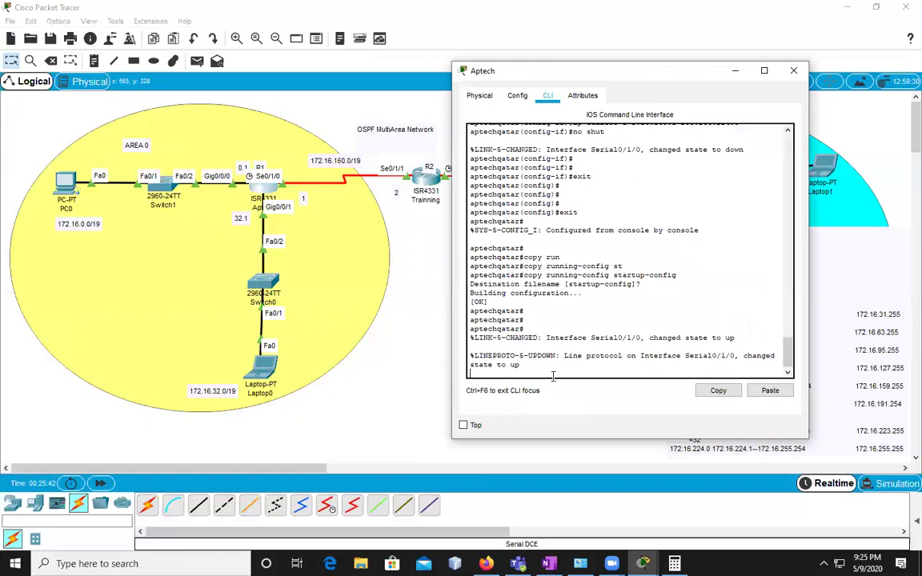
{"action": "left_click_drag", "start_coordinate": [608, 70], "coordinate": [289, 243]}
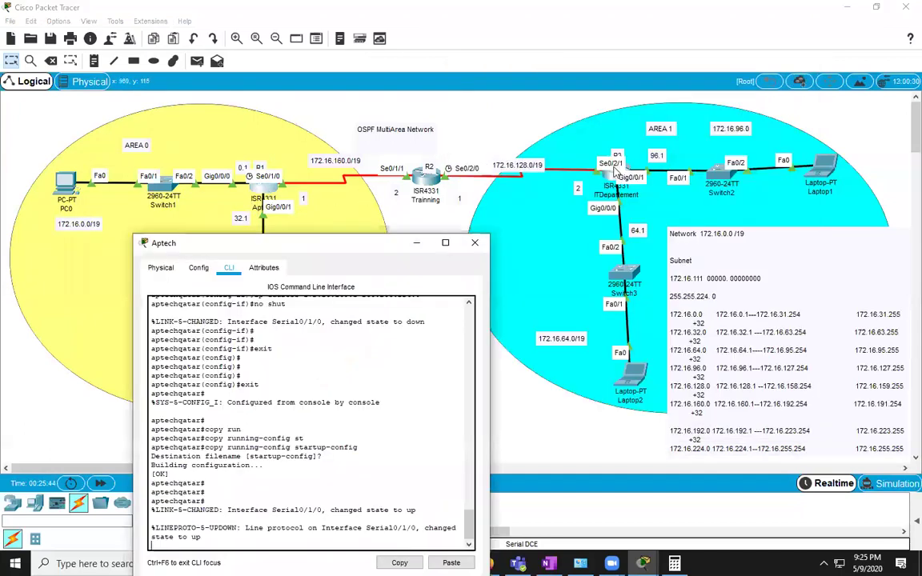
{"action": "left_click_drag", "start_coordinate": [373, 245], "coordinate": [517, 231]}
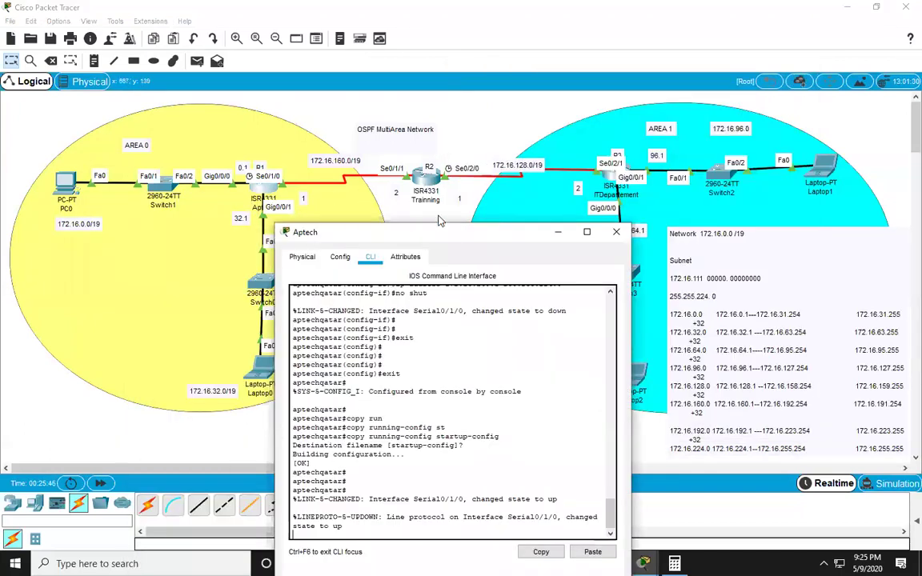
{"action": "left_click_drag", "start_coordinate": [404, 228], "coordinate": [437, 102]}
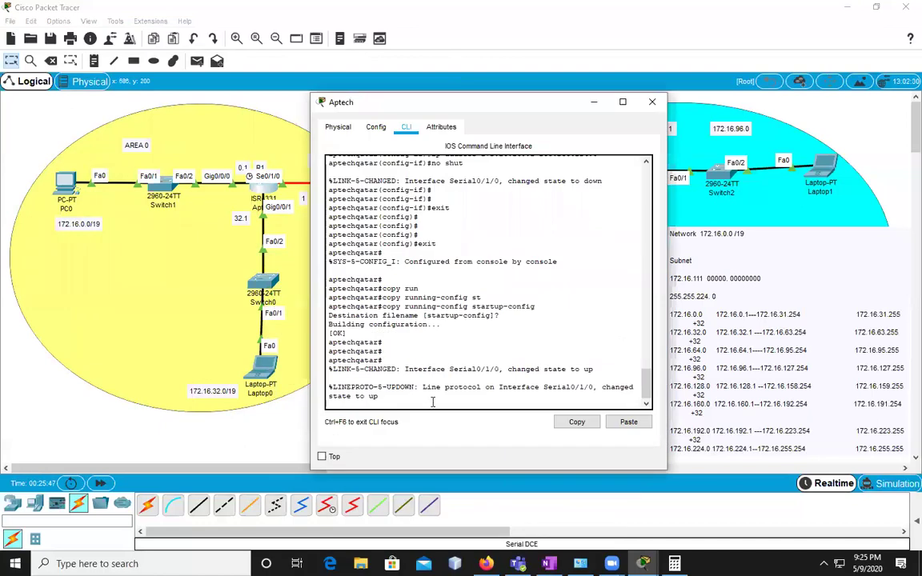
{"action": "key", "text": "Return"}
{"action": "key", "text": "Return"}
{"action": "key", "text": "Return"}
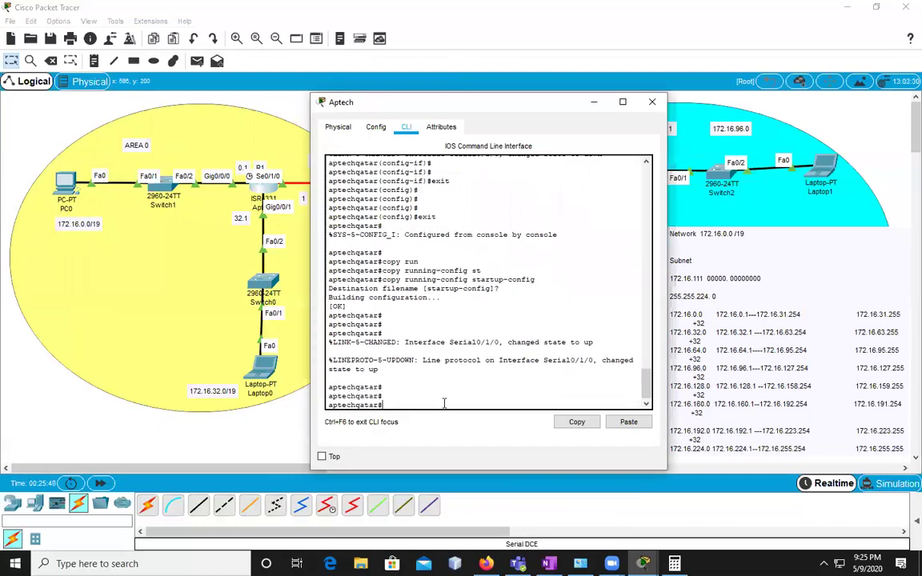
Enter configuration mode on the Aptech router, check the OSPF process ID range, and start OSPF with process ID 12.
{"action": "type", "text": "CONF T"}
{"action": "key", "text": "Return"}
{"action": "type", "text": "rou"}
{"action": "key", "text": "Tab"}
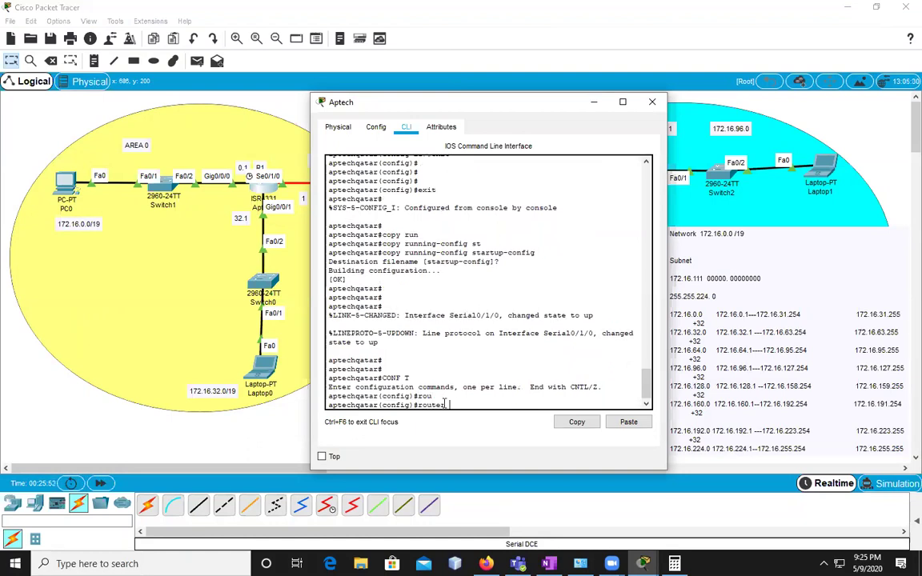
{"action": "type", "text": "os"}
{"action": "key", "text": "Tab"}
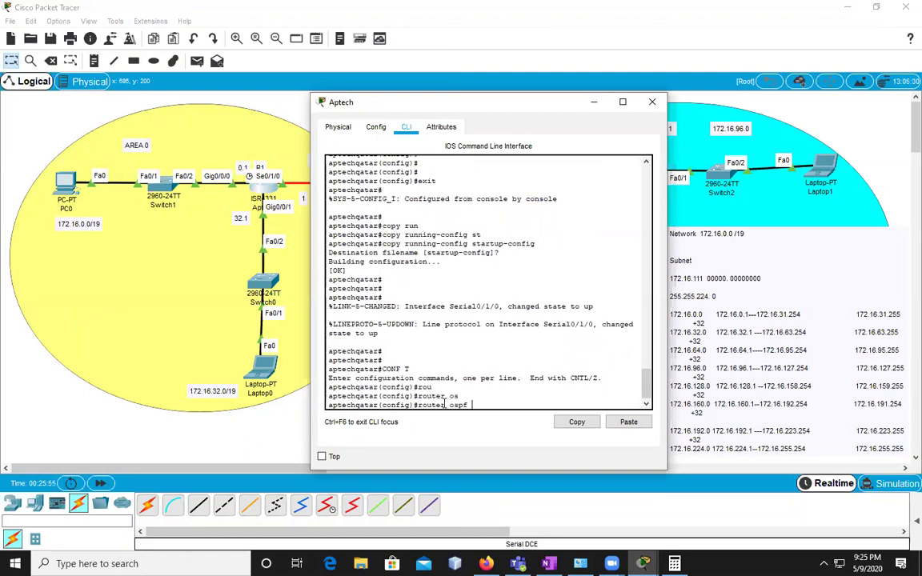
{"action": "type", "text": "?"}
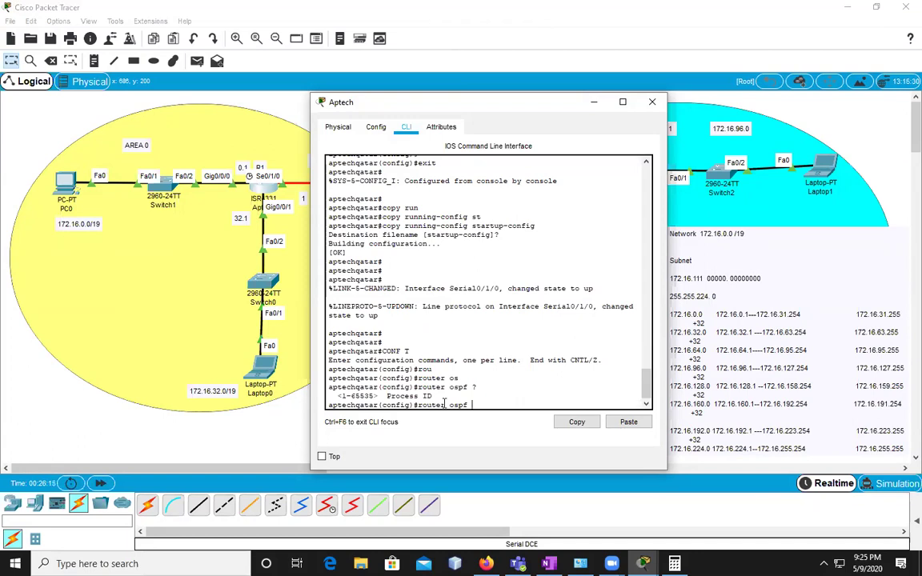
{"action": "type", "text": "12"}
{"action": "key", "text": "Return"}
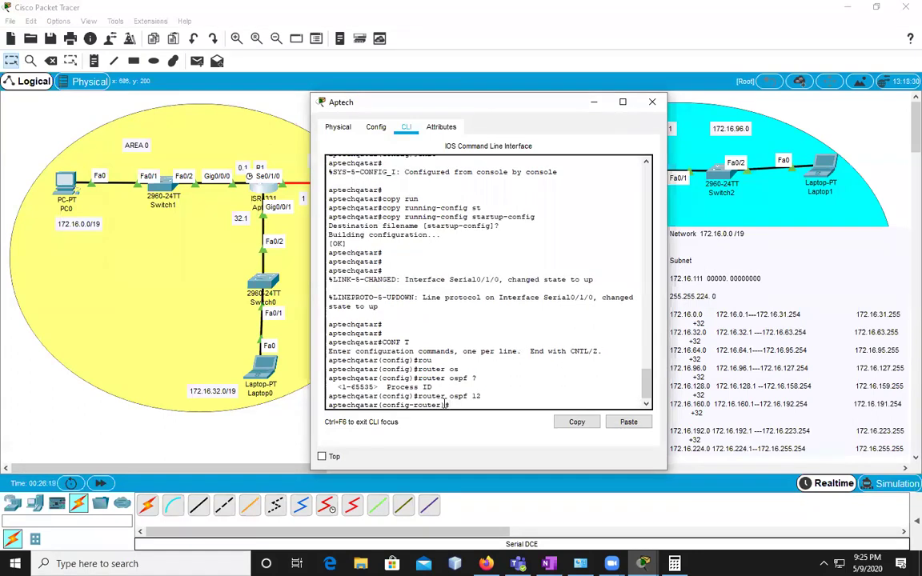
Begin an OSPF network statement for 172.16.0.0, with the router window moved clear of the yellow area's serial link.
{"action": "type", "text": "net"}
{"action": "key", "text": "Tab"}
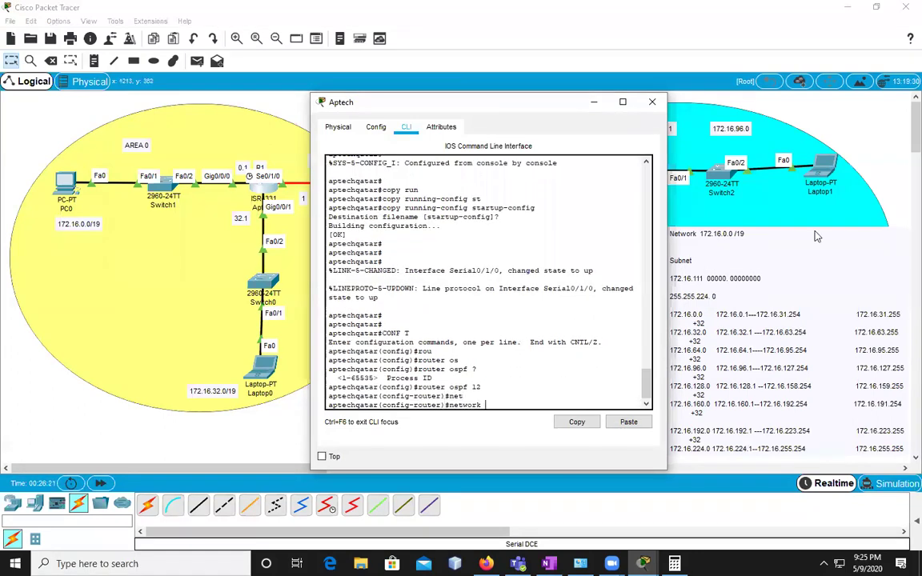
{"action": "scroll", "coordinate": [734, 211], "scroll_direction": "down", "scroll_amount": 2}
{"action": "scroll", "coordinate": [513, 199], "scroll_direction": "up", "scroll_amount": 3}
{"action": "left_click_drag", "start_coordinate": [483, 112], "coordinate": [582, 125]}
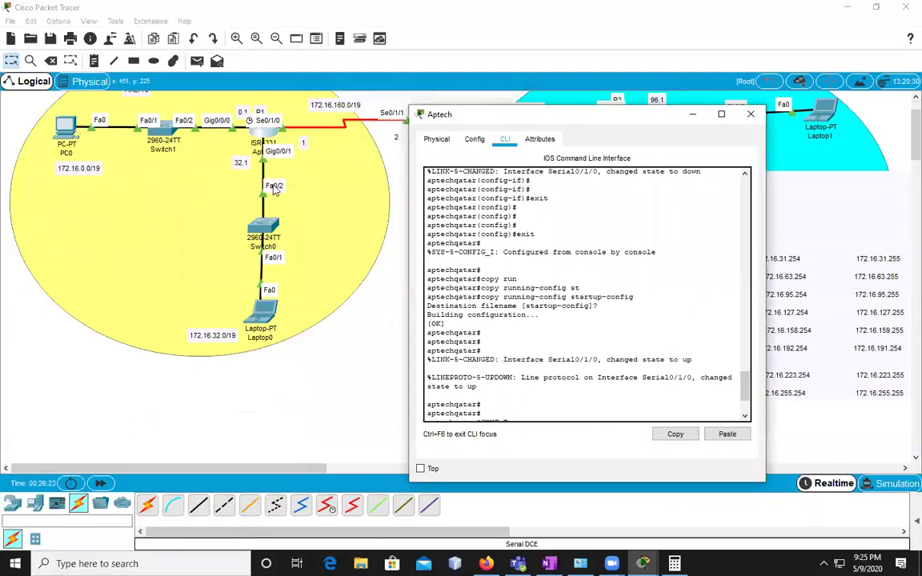
{"action": "scroll", "coordinate": [413, 385], "scroll_direction": "up", "scroll_amount": 2}
{"action": "scroll", "coordinate": [576, 400], "scroll_direction": "down", "scroll_amount": 3}
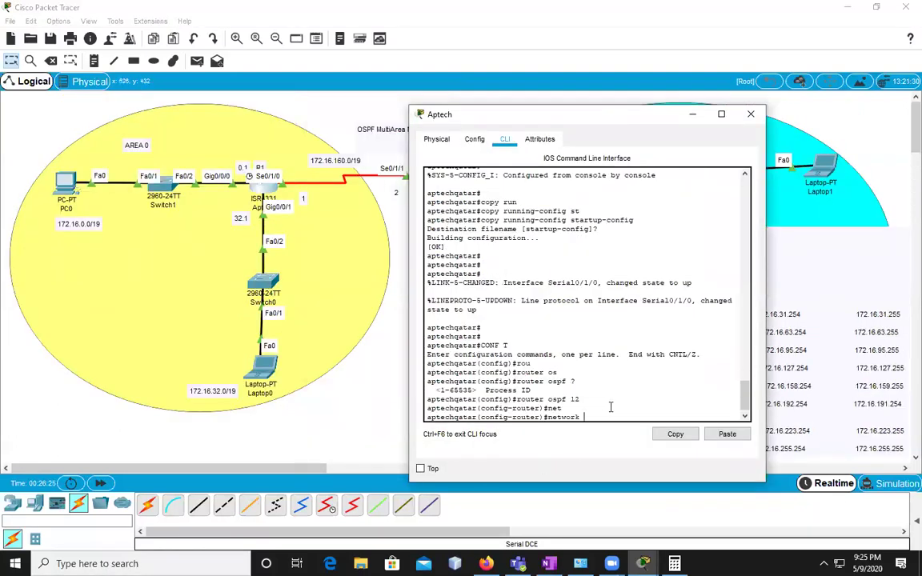
{"action": "type", "text": "172.16.0.0 0"}
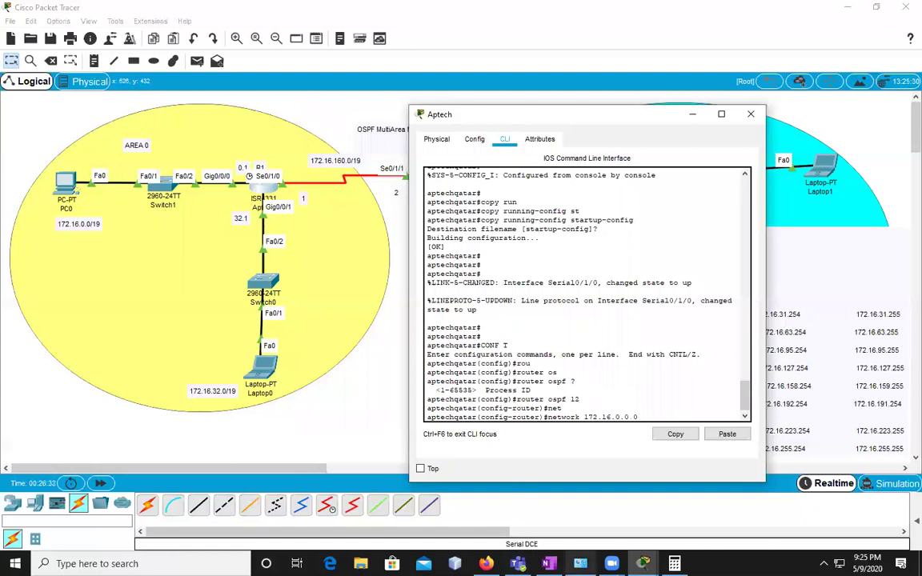
Switch to OneNote and note the wildcard mask 0.0.31.255 on a new line below the subnet mask 255.255.224.0.
{"action": "left_click", "coordinate": [549, 563]}
{"action": "left_click", "coordinate": [132, 317]}
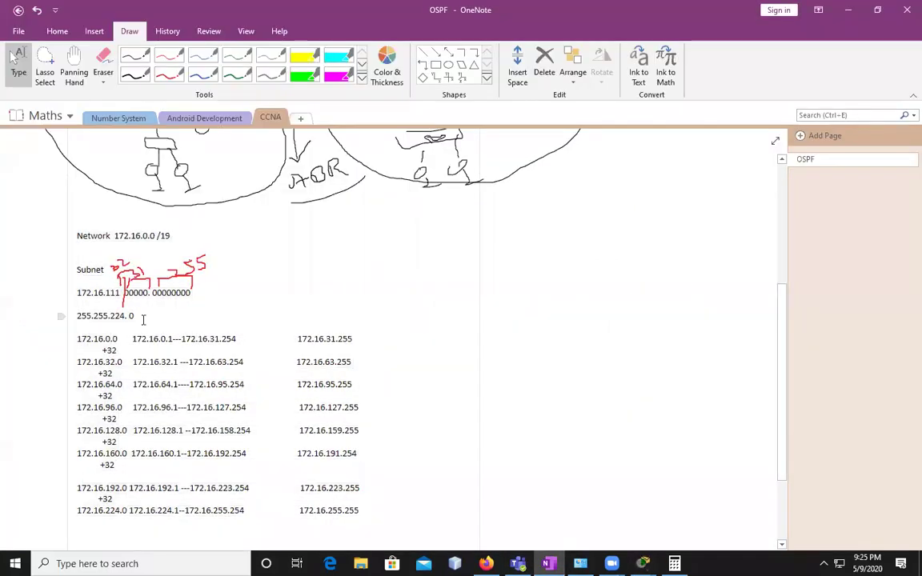
{"action": "key", "text": "Return"}
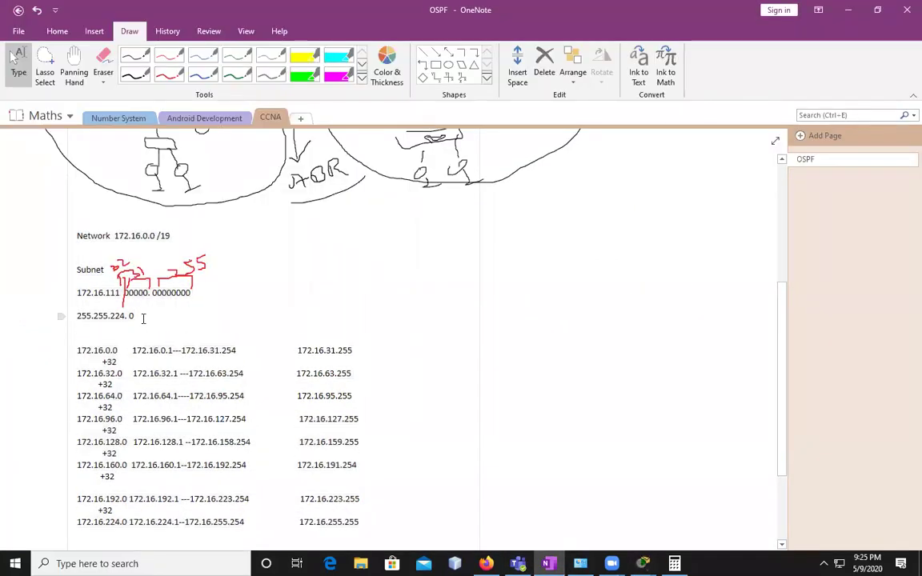
{"action": "type", "text": "0.0.0."}
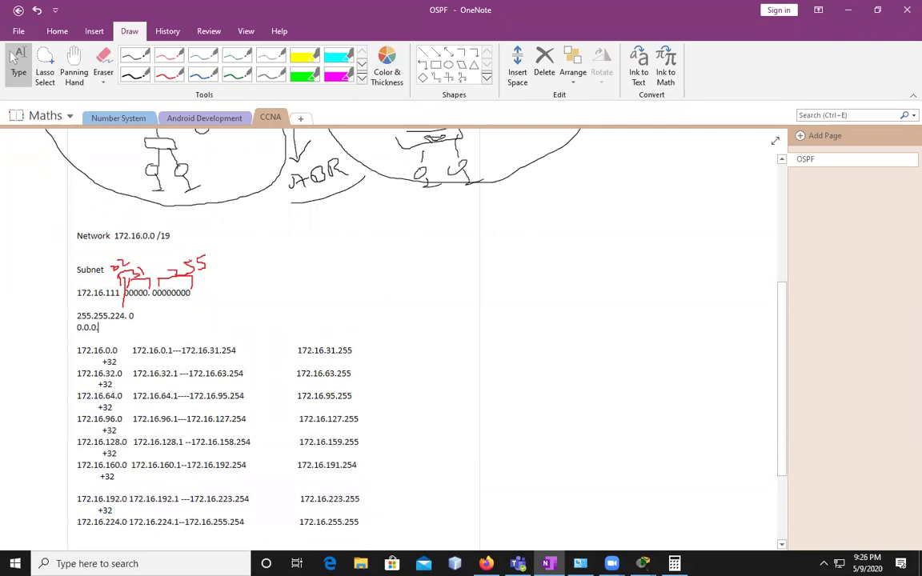
{"action": "left_click_drag", "start_coordinate": [148, 293], "coordinate": [124, 293]}
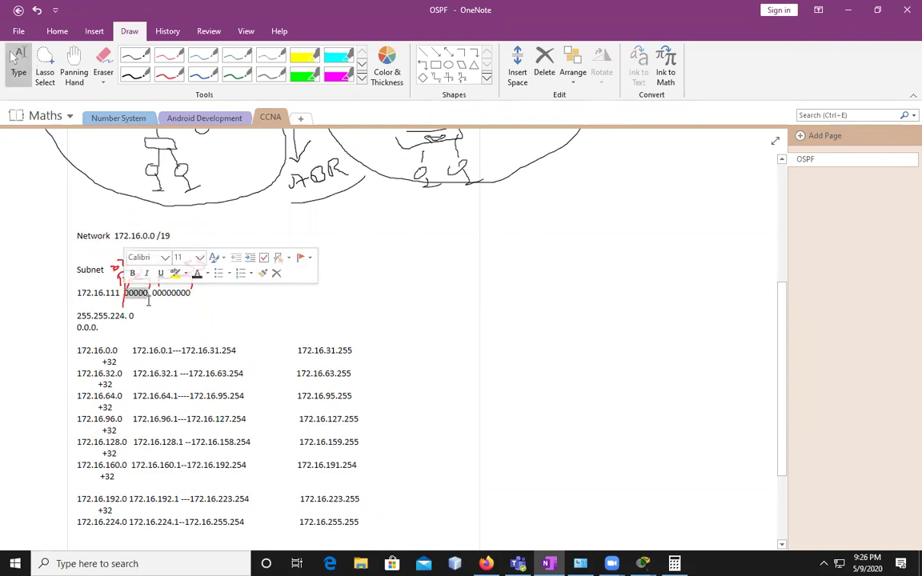
{"action": "left_click", "coordinate": [100, 328]}
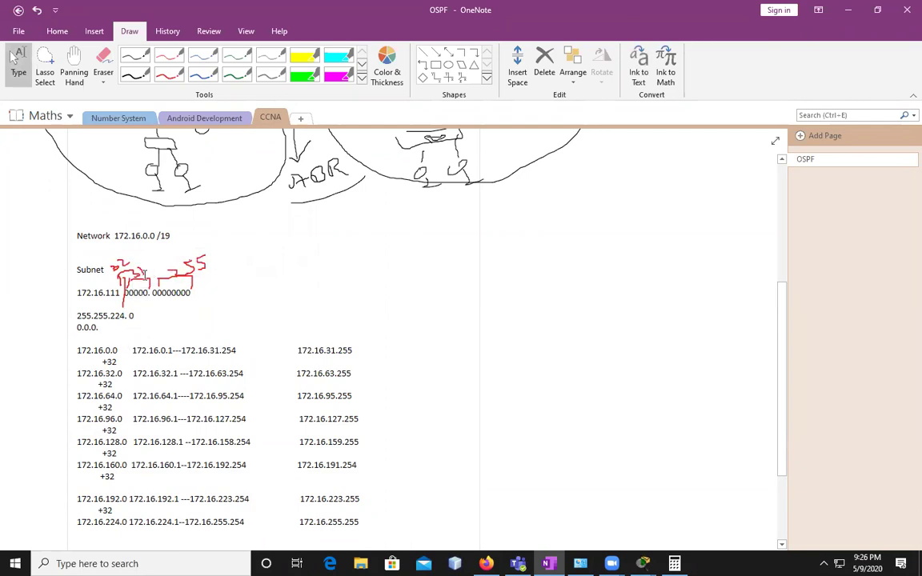
{"action": "type", "text": "31.255"}
{"action": "left_click_drag", "start_coordinate": [126, 327], "coordinate": [77, 326]}
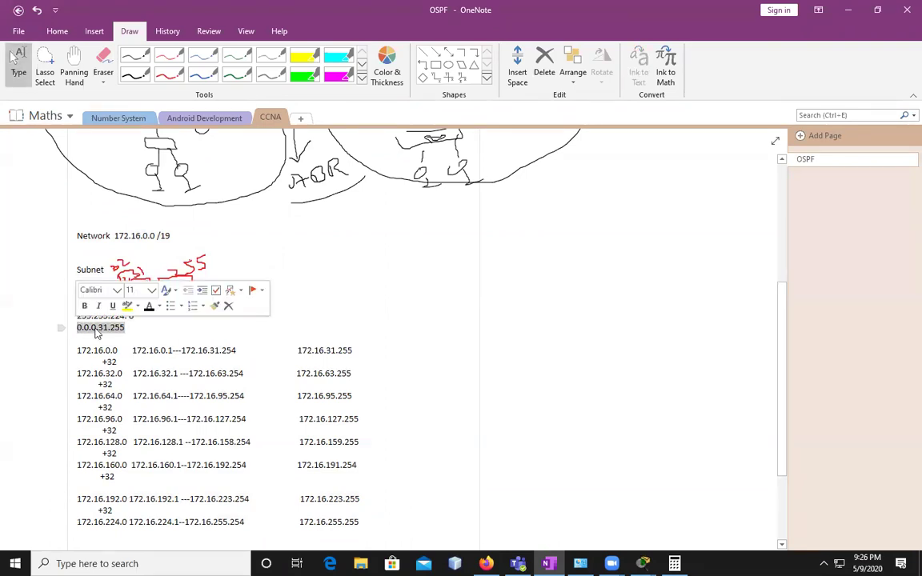
{"action": "left_click", "coordinate": [99, 327]}
{"action": "key", "text": "BackSpace"}
{"action": "key", "text": "BackSpace"}
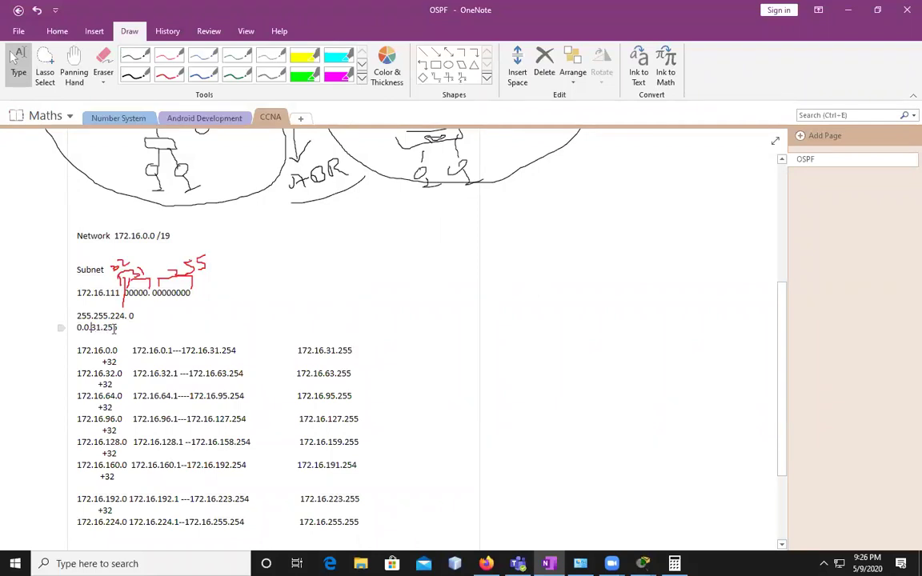
Switch back to Packet Tracer and complete the 172.16.0.0 network statement with wildcard mask 0.0.31.255 in area 0.
{"action": "left_click", "coordinate": [847, 9]}
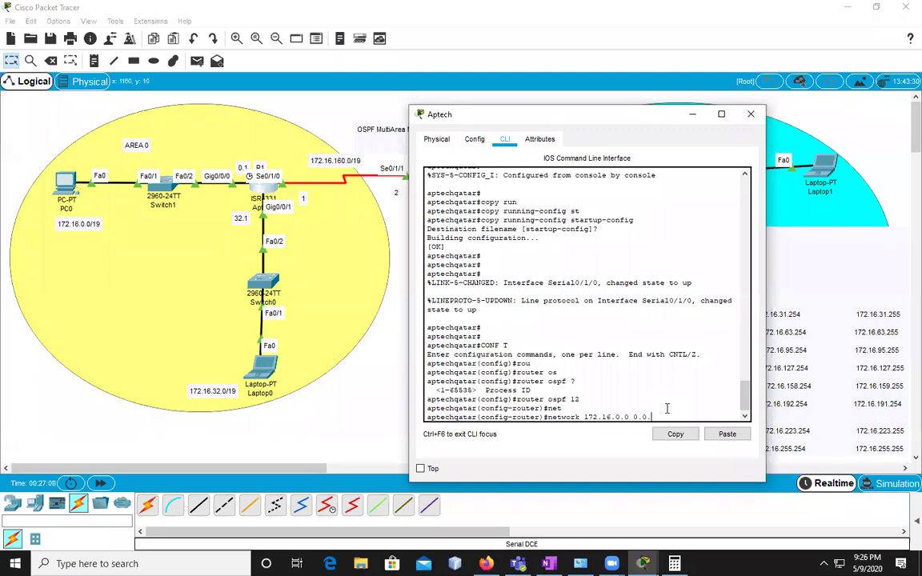
{"action": "type", "text": "31.255"}
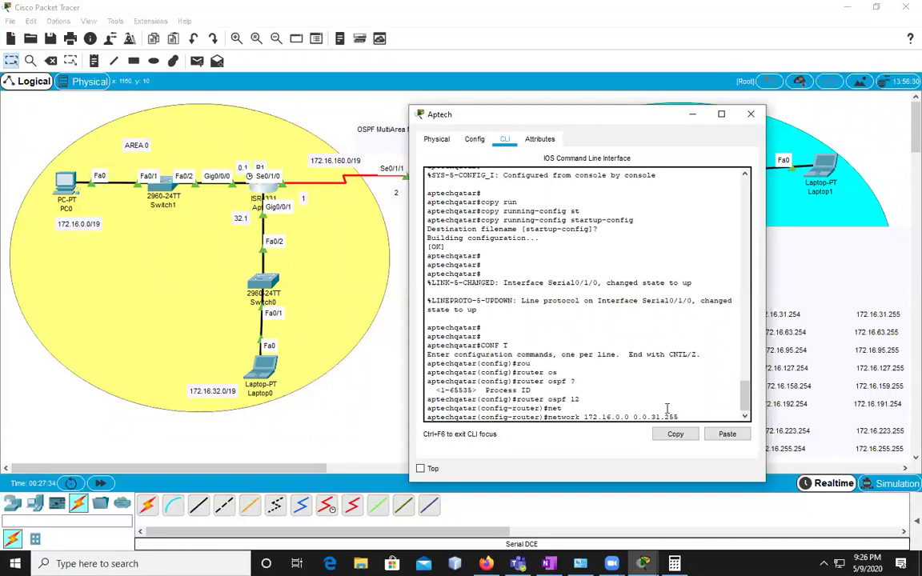
{"action": "type", "text": "area 0"}
{"action": "key", "text": "Return"}
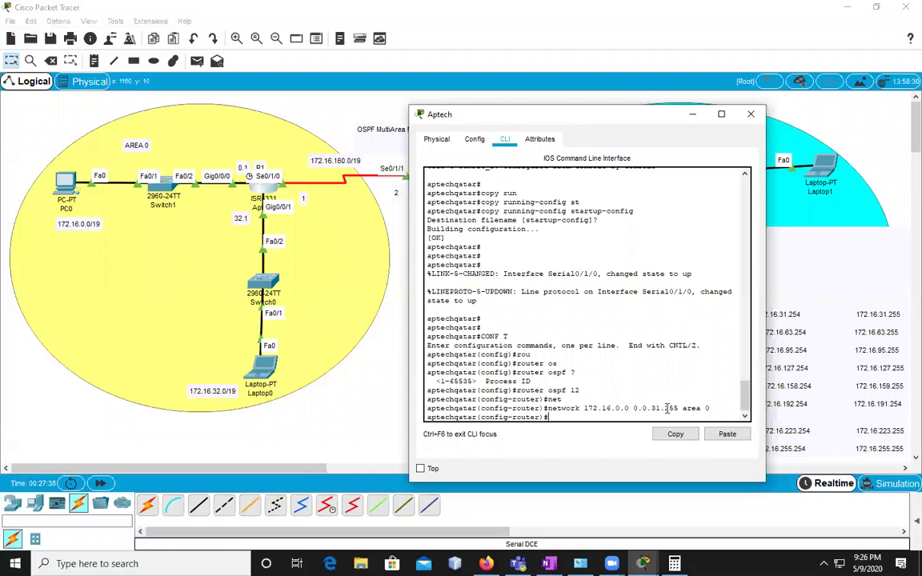
Reuse the previous network statement to advertise 172.16.32.0 with wildcard mask 0.0.31.255 in area 0.
{"action": "key", "text": "Up"}
{"action": "key", "text": "Left"}
{"action": "key", "text": "Left"}
{"action": "key", "text": "Left"}
{"action": "key", "text": "Left"}
{"action": "key", "text": "Left"}
{"action": "key", "text": "Left"}
{"action": "key", "text": "Left"}
{"action": "key", "text": "Left"}
{"action": "key", "text": "Left"}
{"action": "key", "text": "Left"}
{"action": "key", "text": "Left"}
{"action": "key", "text": "Left"}
{"action": "key", "text": "Left"}
{"action": "key", "text": "Left"}
{"action": "key", "text": "Left"}
{"action": "key", "text": "Left"}
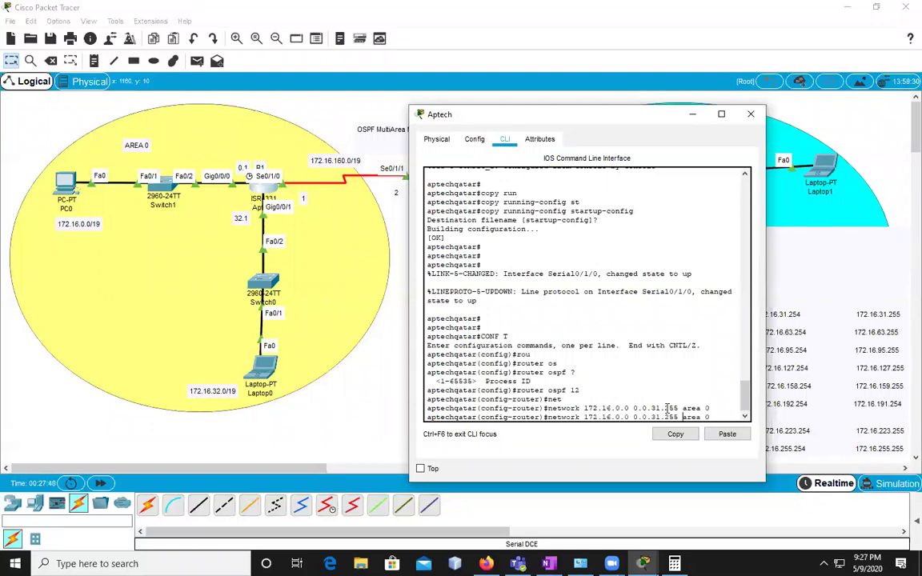
{"action": "key", "text": "Left"}
{"action": "key", "text": "Left"}
{"action": "key", "text": "Left"}
{"action": "key", "text": "Left"}
{"action": "key", "text": "Left"}
{"action": "key", "text": "Left"}
{"action": "key", "text": "BackSpace"}
{"action": "type", "text": "32"}
{"action": "key", "text": "Return"}
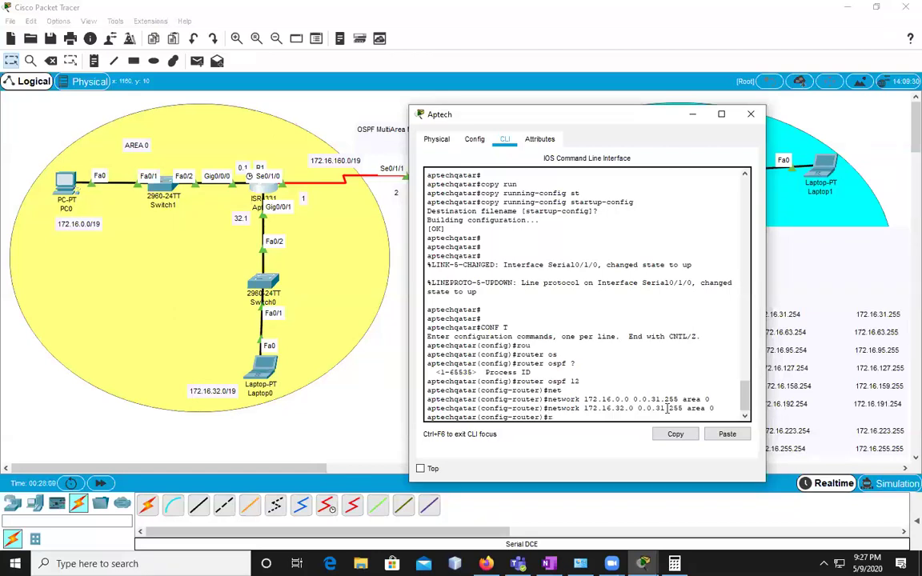
Set the Aptech router's OSPF router ID to 1.1.1.1.
{"action": "type", "text": "rou"}
{"action": "key", "text": "Tab"}
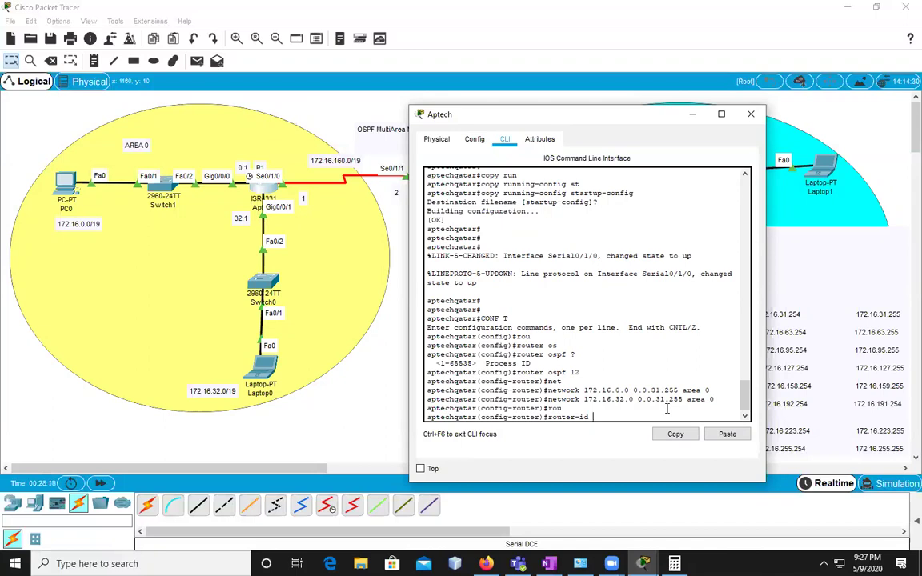
{"action": "type", "text": "1.1.1.1"}
{"action": "key", "text": "Return"}
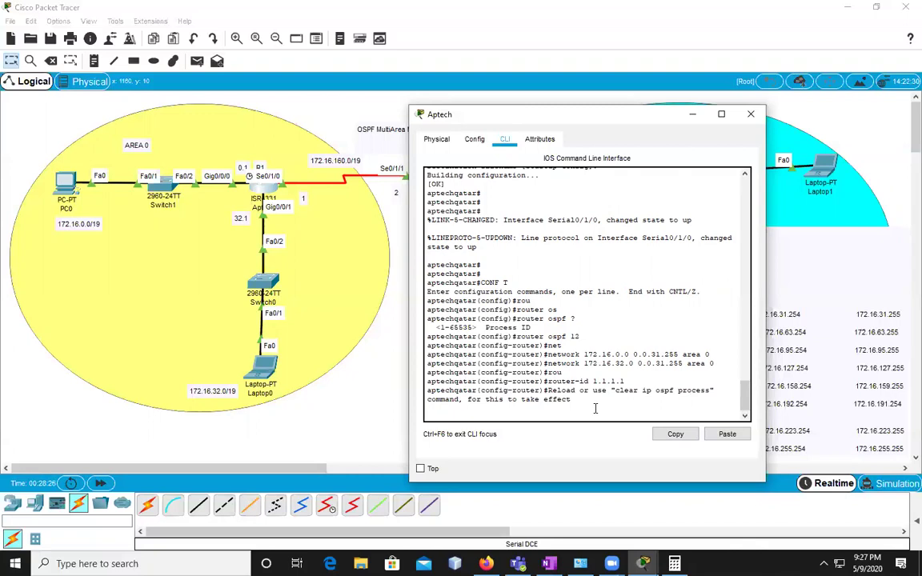
{"action": "key", "text": "Return"}
Try to enter the clear ip ospf command from the OSPF router configuration mode.
{"action": "type", "text": "cle"}
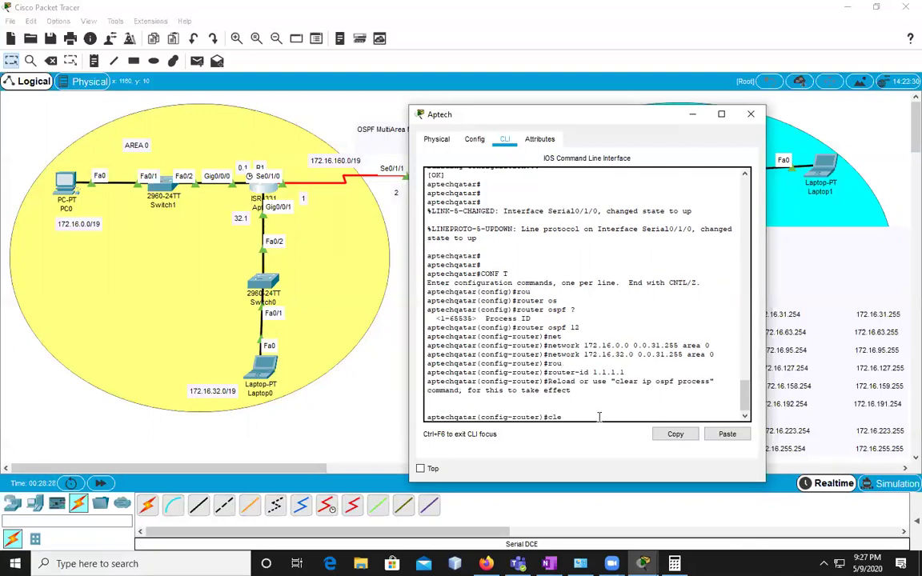
{"action": "type", "text": "ar ip os"}
{"action": "key", "text": "Tab"}
{"action": "key", "text": "BackSpace"}
{"action": "key", "text": "BackSpace"}
{"action": "key", "text": "BackSpace"}
{"action": "key", "text": "BackSpace"}
{"action": "key", "text": "BackSpace"}
{"action": "key", "text": "BackSpace"}
{"action": "key", "text": "BackSpace"}
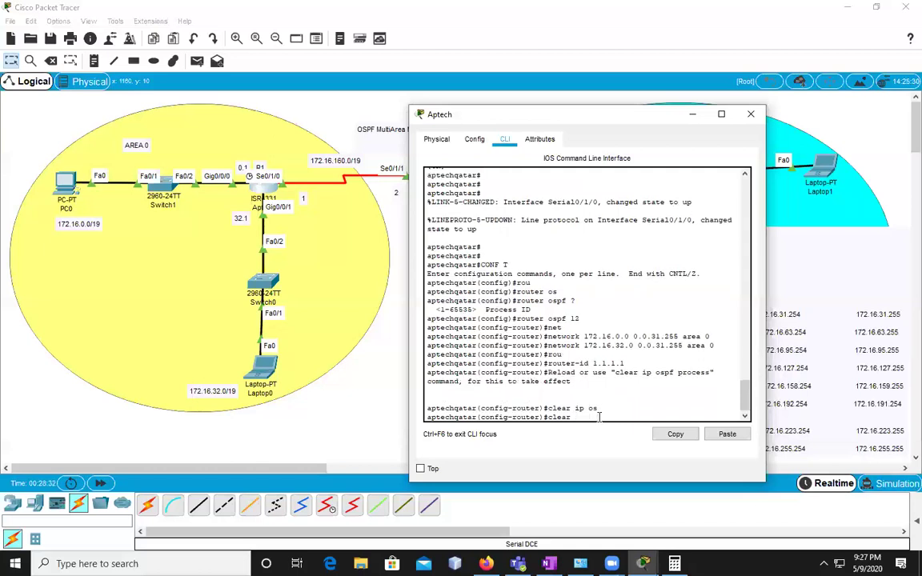
{"action": "key", "text": "BackSpace"}
{"action": "key", "text": "BackSpace"}
{"action": "type", "text": "l"}
{"action": "key", "text": "Tab"}
{"action": "key", "text": "BackSpace"}
{"action": "key", "text": "BackSpace"}
Leave router configuration mode and try to enter the clear ip ospf command from global configuration mode.
{"action": "type", "text": "exit"}
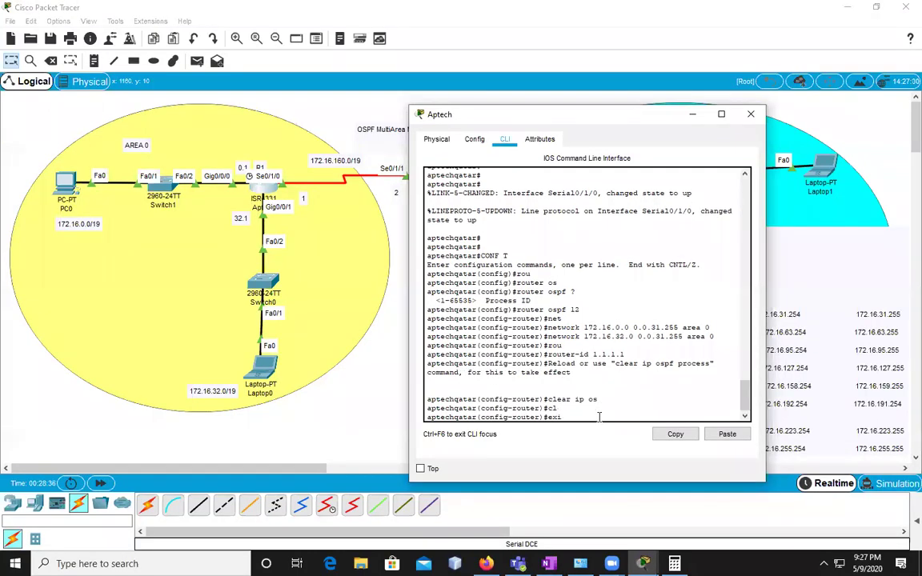
{"action": "key", "text": "Return"}
{"action": "type", "text": "clear"}
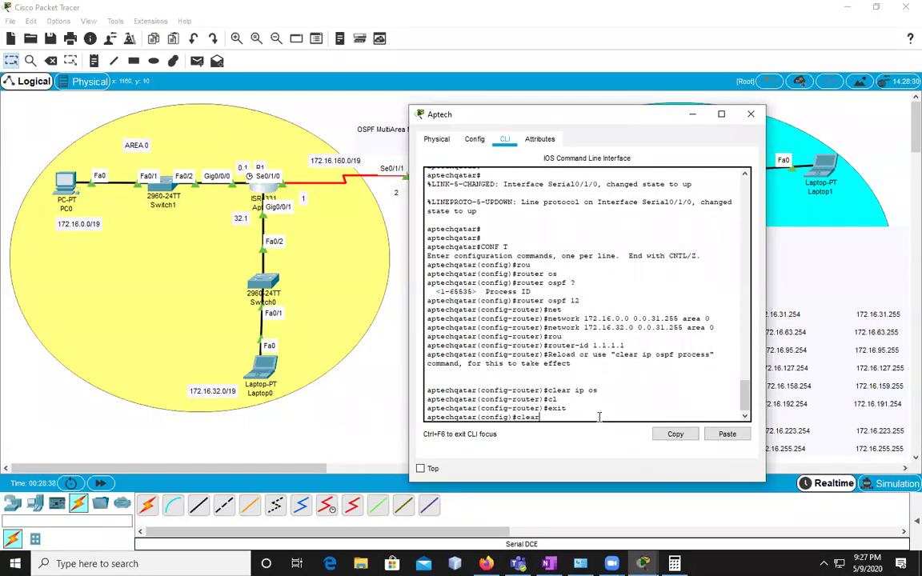
{"action": "key", "text": "Tab"}
{"action": "type", "text": "i"}
{"action": "key", "text": "Tab"}
{"action": "type", "text": "p"}
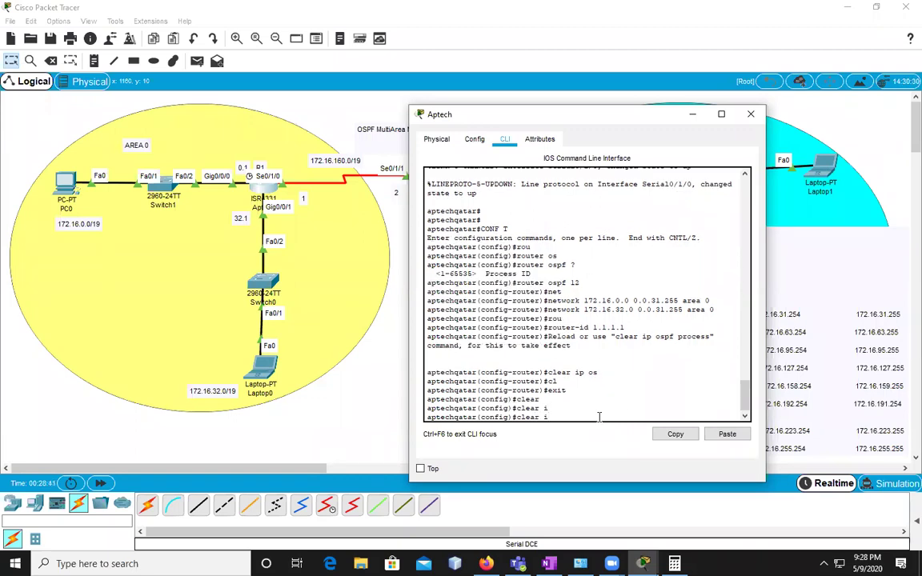
{"action": "key", "text": "Tab"}
{"action": "type", "text": "os"}
{"action": "key", "text": "Tab"}
{"action": "key", "text": "BackSpace"}
{"action": "key", "text": "BackSpace"}
{"action": "key", "text": "BackSpace"}
{"action": "key", "text": "BackSpace"}
{"action": "key", "text": "BackSpace"}
{"action": "key", "text": "BackSpace"}
{"action": "key", "text": "BackSpace"}
{"action": "key", "text": "BackSpace"}
{"action": "key", "text": "BackSpace"}
{"action": "key", "text": "BackSpace"}
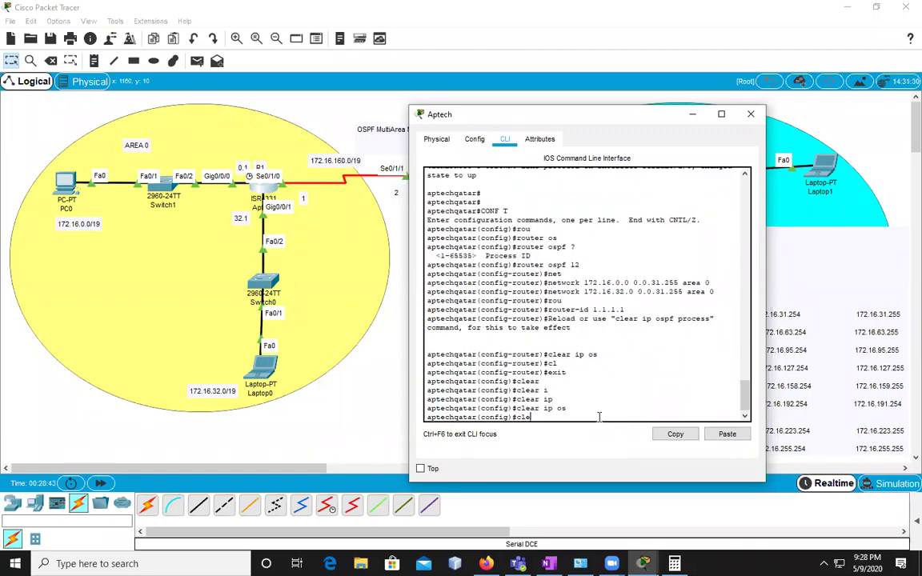
Exit to privileged mode and run clear ip ospf process, answering y to reset all OSPF processes.
{"action": "type", "text": "exit"}
{"action": "key", "text": "Return"}
{"action": "type", "text": "clear ip os"}
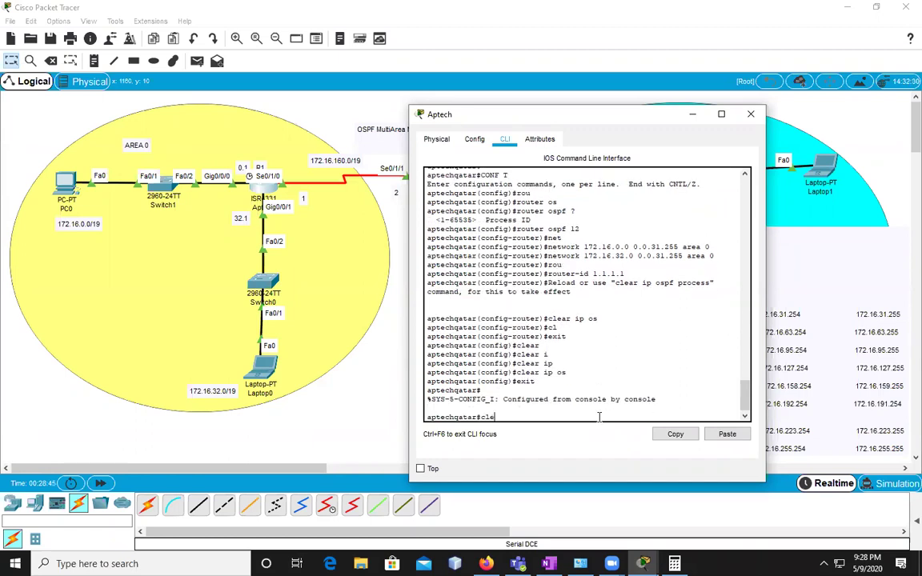
{"action": "type", "text": "f"}
{"action": "key", "text": "Tab"}
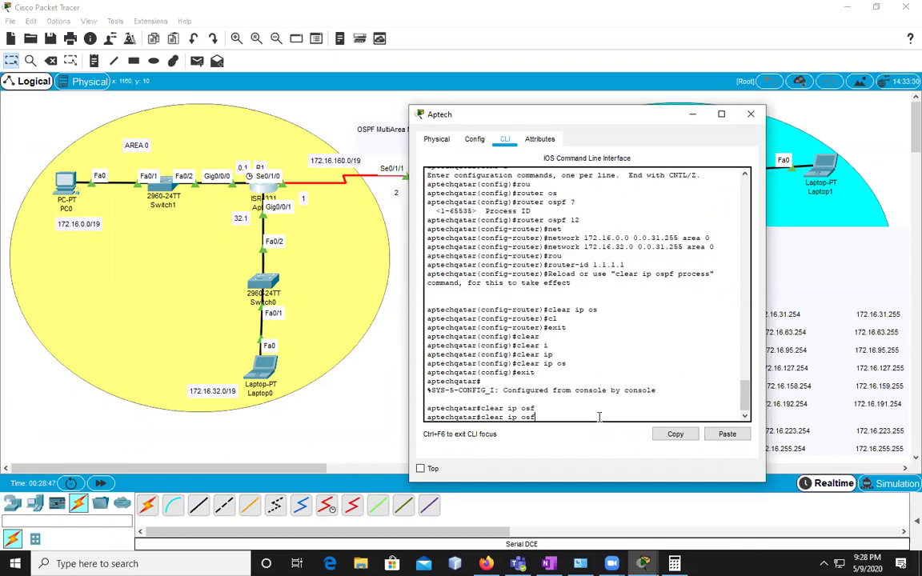
{"action": "type", "text": "pf"}
{"action": "key", "text": "Tab"}
{"action": "type", "text": "process"}
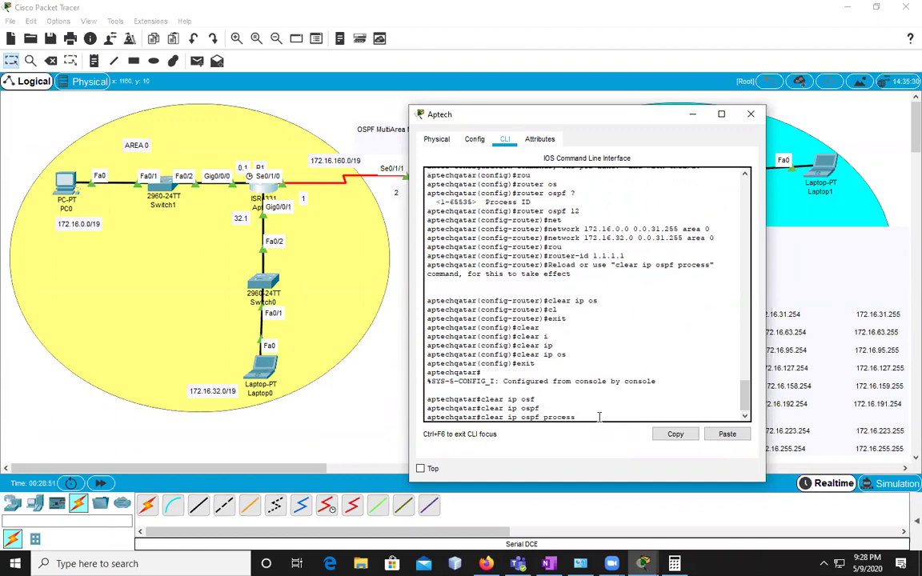
{"action": "key", "text": "Return"}
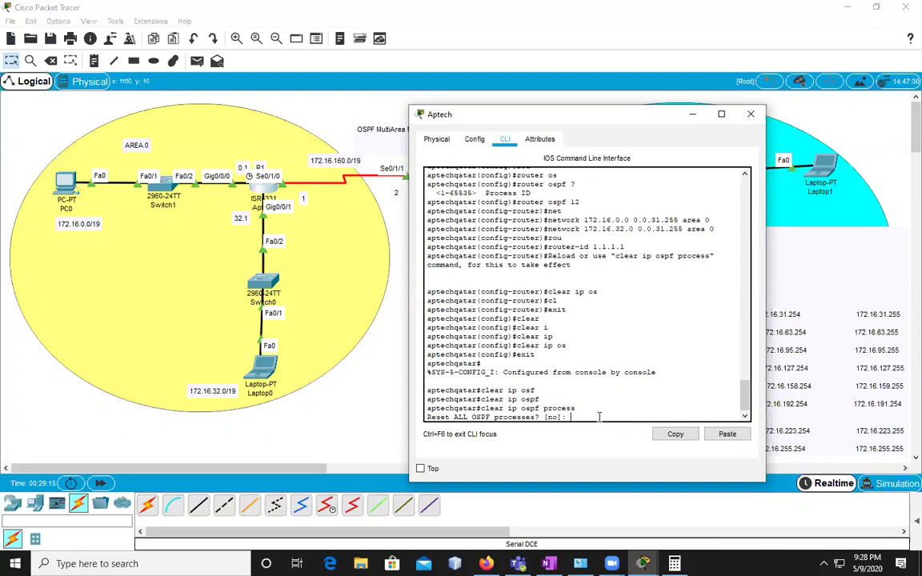
{"action": "type", "text": "y"}
{"action": "key", "text": "Return"}
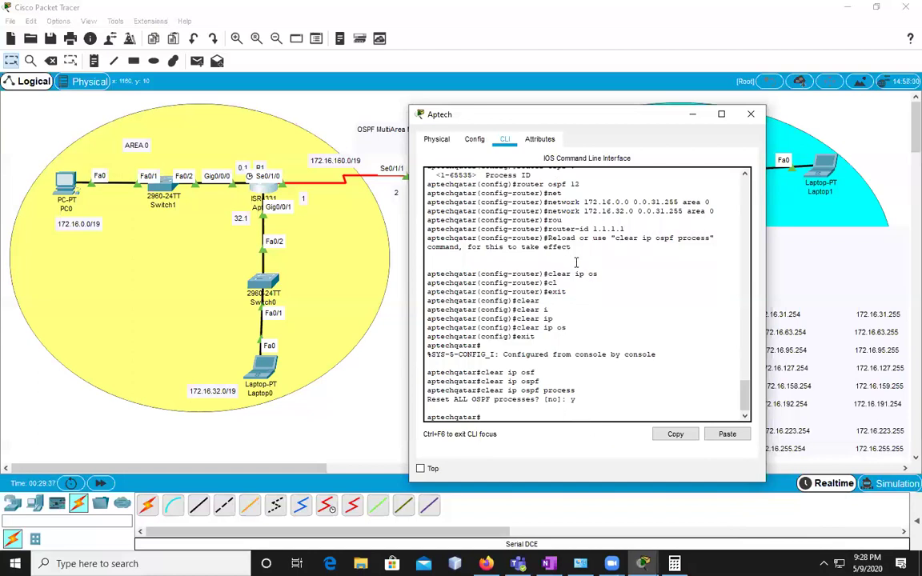
Highlight the router-id 1.1.1.1 command for review, then minimize the Aptech router's window.
{"action": "left_click_drag", "start_coordinate": [623, 230], "coordinate": [548, 231]}
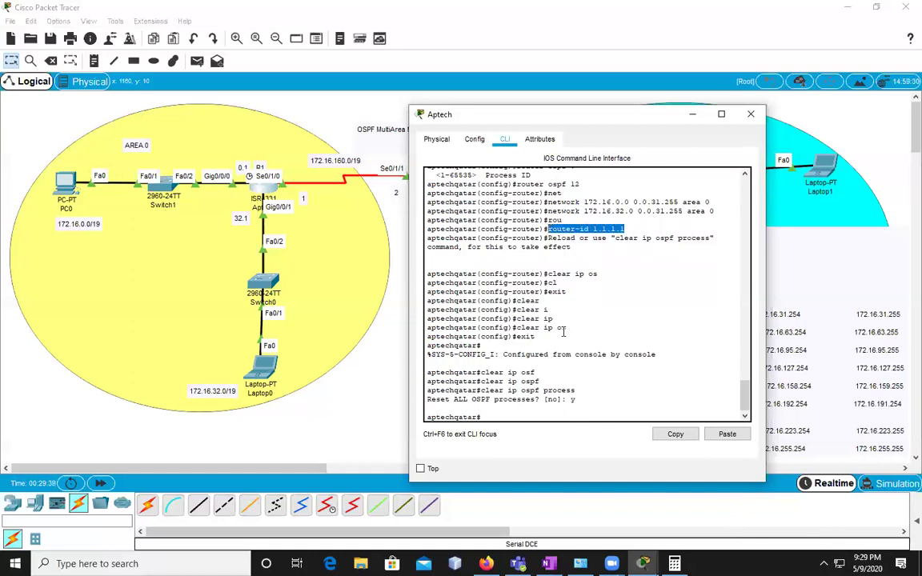
{"action": "left_click", "coordinate": [505, 416]}
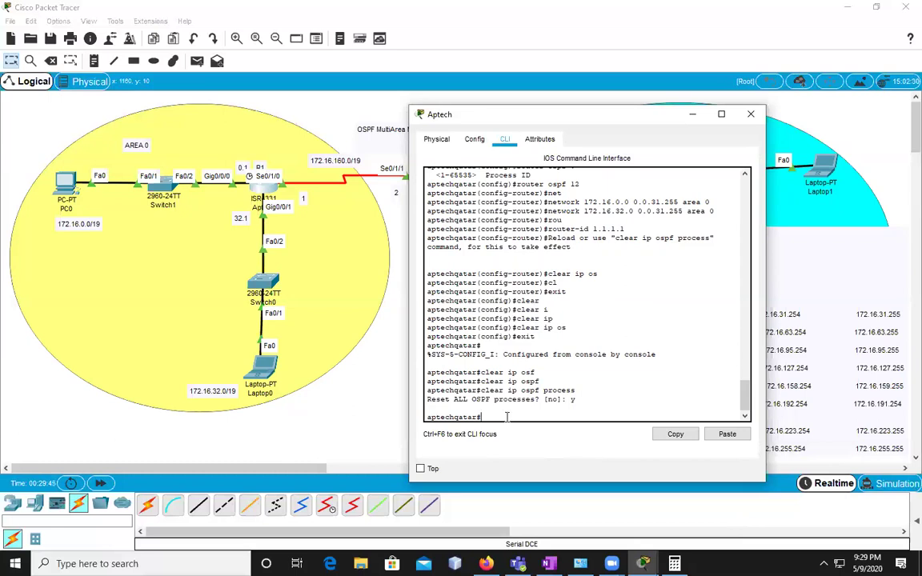
{"action": "left_click", "coordinate": [692, 118]}
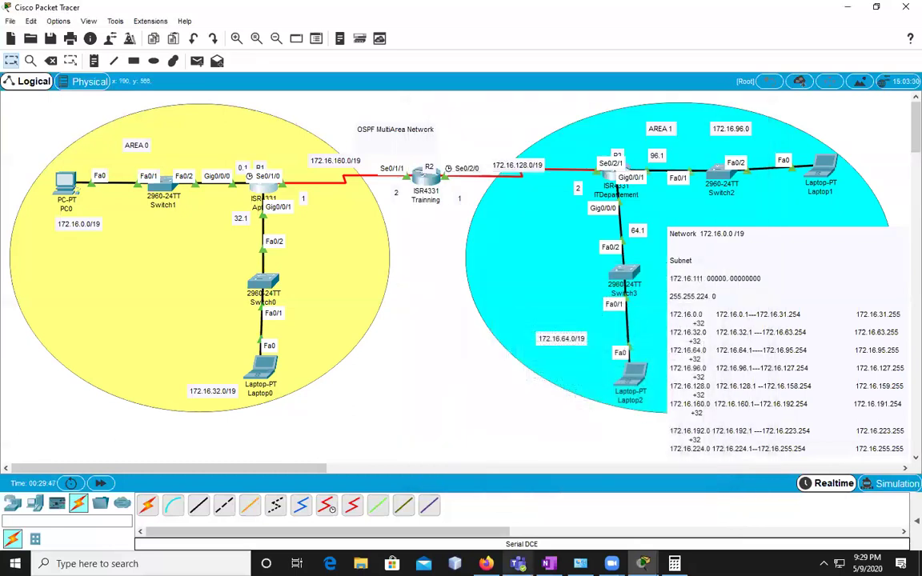
Switch to the OSPF page in OneNote and start a note below the subnet list with "RouterID is used to manually specify the".
{"action": "mouse_move", "coordinate": [486, 564]}
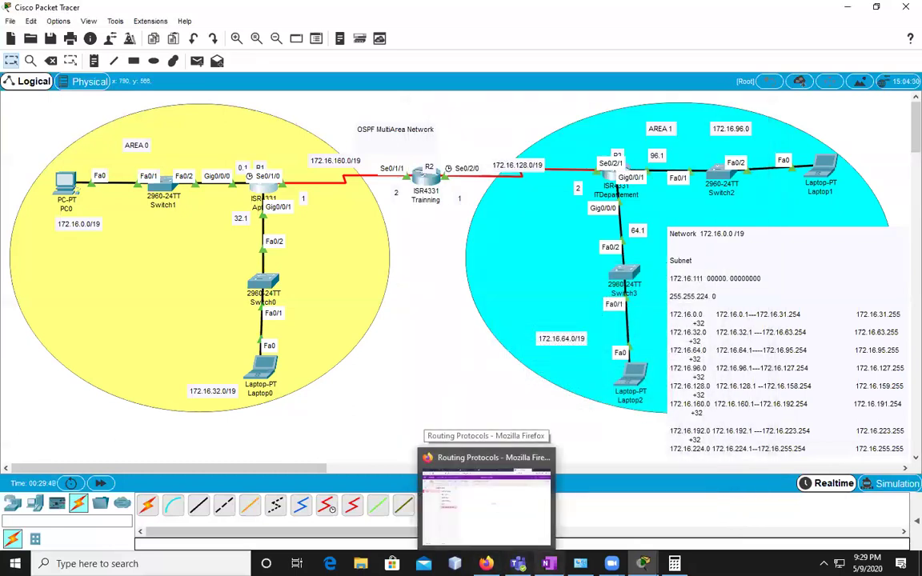
{"action": "left_click", "coordinate": [549, 563]}
{"action": "left_click", "coordinate": [123, 405]}
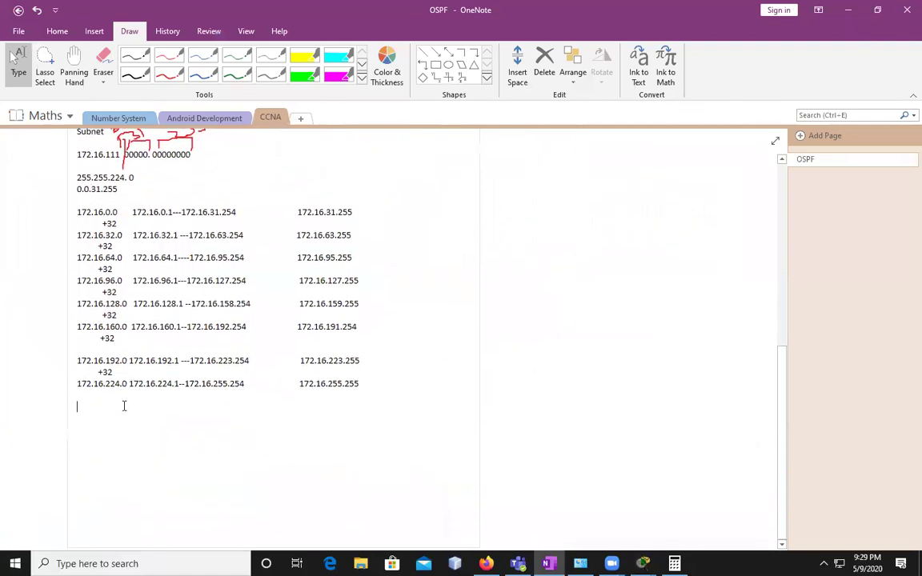
{"action": "key", "text": "Return"}
{"action": "type", "text": "RouterUl"}
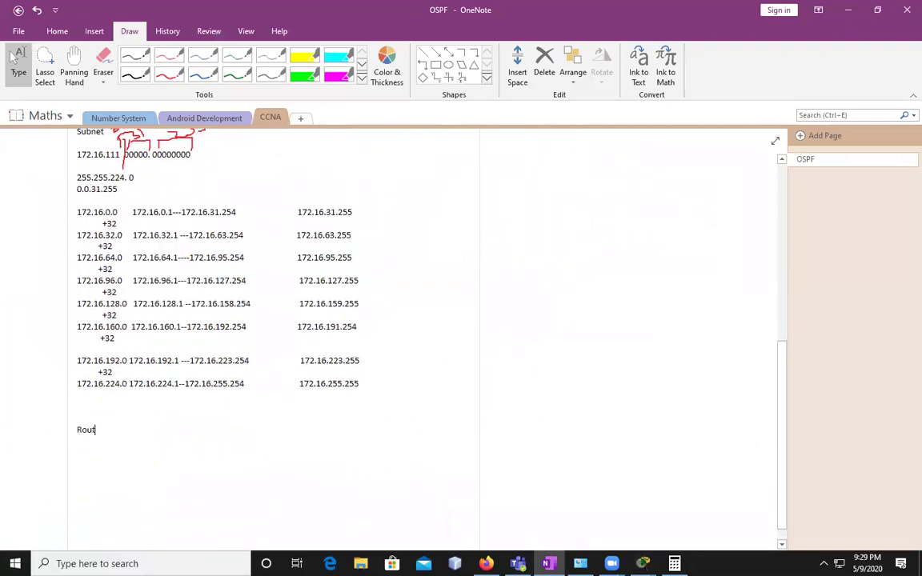
{"action": "key", "text": "BackSpace"}
{"action": "key", "text": "BackSpace"}
{"action": "type", "text": "ID is used"}
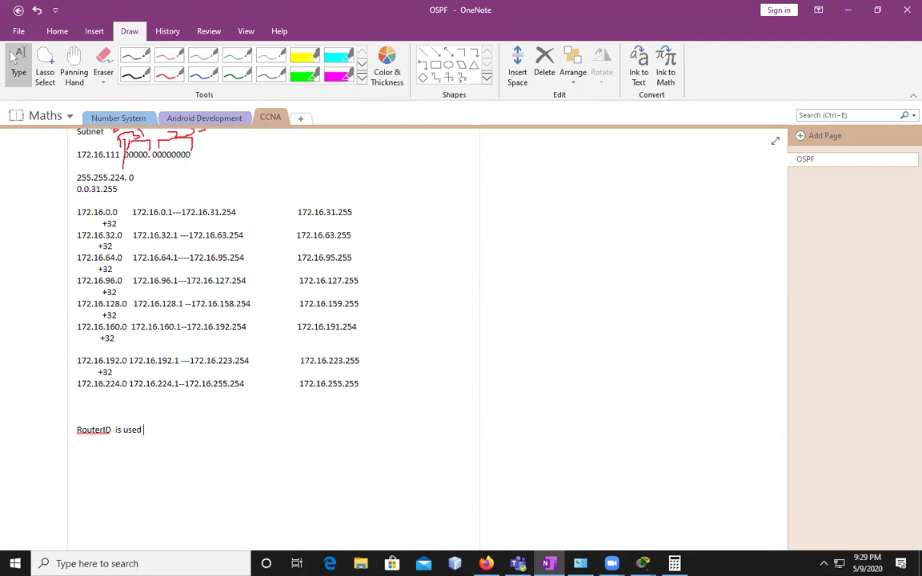
{"action": "type", "text": " to manually specify the r"}
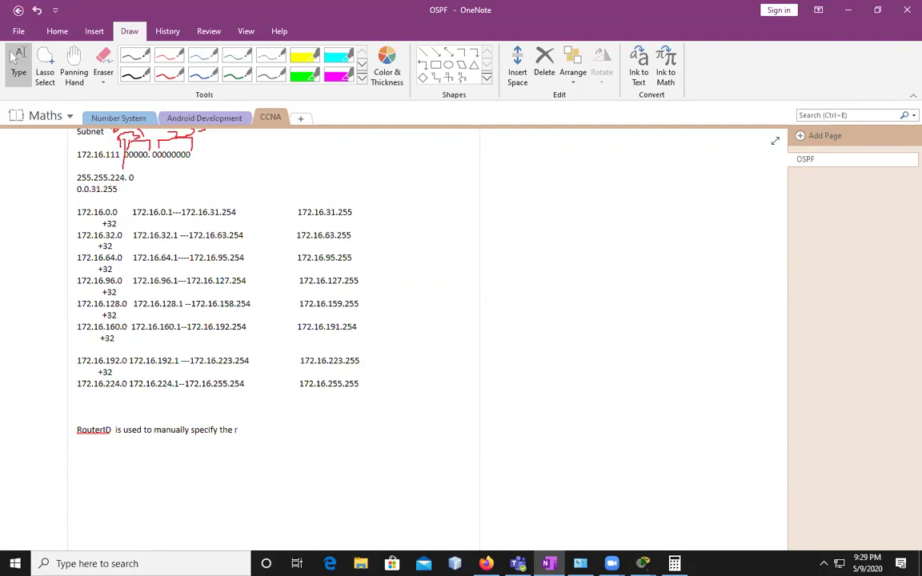
{"action": "type", "text": "p"}
{"action": "key", "text": "BackSpace"}
{"action": "type", "text": "outer"}
{"action": "key", "text": "BackSpace"}
{"action": "key", "text": "BackSpace"}
{"action": "key", "text": "BackSpace"}
{"action": "key", "text": "BackSpace"}
{"action": "key", "text": "BackSpace"}
{"action": "type", "text": "outer ID of ny"}
{"action": "key", "text": "BackSpace"}
{"action": "key", "text": "BackSpace"}
{"action": "type", "text": "any"}
{"action": "key", "text": "BackSpace"}
{"action": "key", "text": "BackSpace"}
{"action": "key", "text": "BackSpace"}
{"action": "key", "text": "BackSpace"}
{"action": "key", "text": "BackSpace"}
{"action": "key", "text": "BackSpace"}
{"action": "key", "text": "BackSpace"}
{"action": "key", "text": "BackSpace"}
{"action": "key", "text": "BackSpace"}
{"action": "key", "text": "BackSpace"}
{"action": "key", "text": "BackSpace"}
{"action": "key", "text": "BackSpace"}
{"action": "key", "text": "BackSpace"}
{"action": "key", "text": "BackSpace"}
Insert the word "command" after "RouterID" in the note's sentence.
{"action": "key", "text": "ctrl+Left"}
{"action": "key", "text": "ctrl+Left"}
{"action": "key", "text": "ctrl+Left"}
{"action": "key", "text": "ctrl+Left"}
{"action": "type", "text": "coolma"}
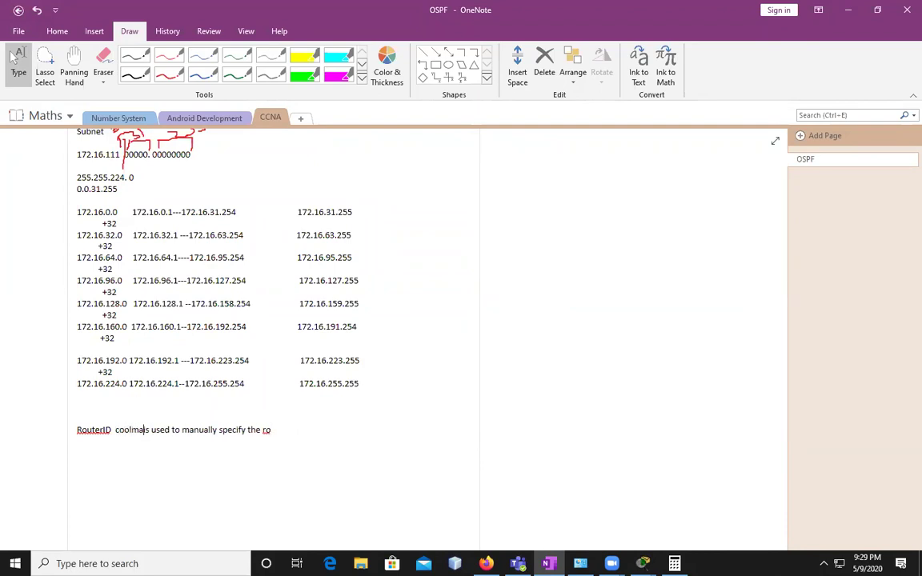
{"action": "key", "text": "BackSpace"}
{"action": "key", "text": "BackSpace"}
{"action": "key", "text": "BackSpace"}
{"action": "key", "text": "BackSpace"}
{"action": "type", "text": "mmand i"}
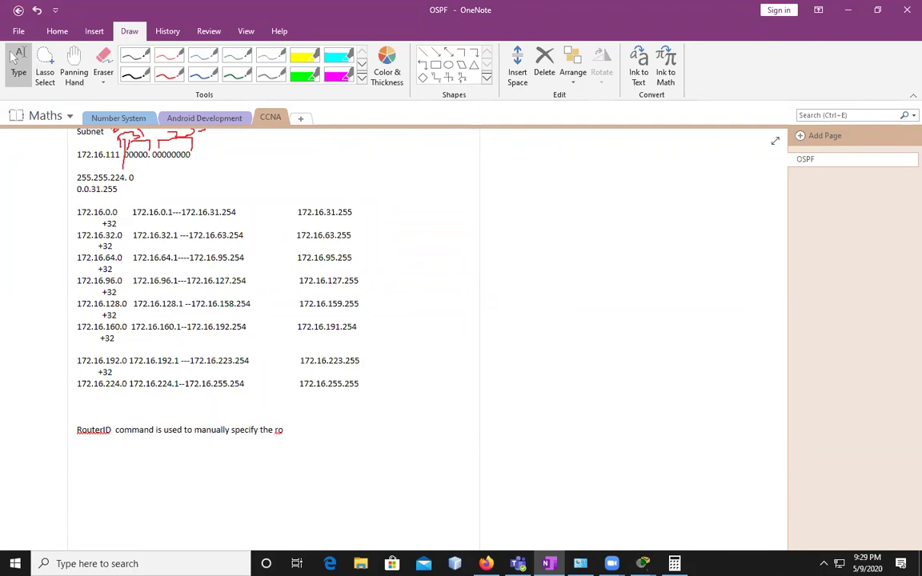
Complete the first sentence with "router ID of any router." and begin the second one with "OSPF pro".
{"action": "key", "text": "Right"}
{"action": "key", "text": "Right"}
{"action": "key", "text": "ctrl+Right"}
{"action": "key", "text": "ctrl+Right"}
{"action": "key", "text": "ctrl+Right"}
{"action": "key", "text": "ctrl+Right"}
{"action": "key", "text": "ctrl+Right"}
{"action": "key", "text": "ctrl+Right"}
{"action": "key", "text": "Right"}
{"action": "key", "text": "Right"}
{"action": "type", "text": "router"}
{"action": "key", "text": "BackSpace"}
{"action": "key", "text": "BackSpace"}
{"action": "key", "text": "BackSpace"}
{"action": "key", "text": "BackSpace"}
{"action": "key", "text": "BackSpace"}
{"action": "type", "text": "uter ID of aNy"}
{"action": "key", "text": "BackSpace"}
{"action": "key", "text": "BackSpace"}
{"action": "key", "text": "BackSpace"}
{"action": "type", "text": "any router. OSPF pro"}
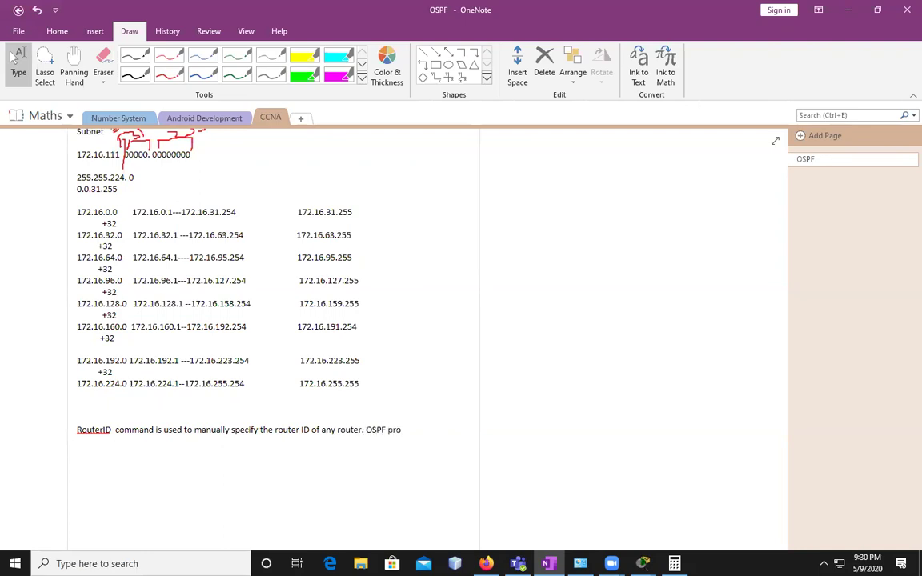
Continue the second sentence so that it reads "OSPF process will use that RID when communicating with".
{"action": "type", "text": "cess will use that RIP"}
{"action": "key", "text": "BackSpace"}
{"action": "type", "text": "D weh"}
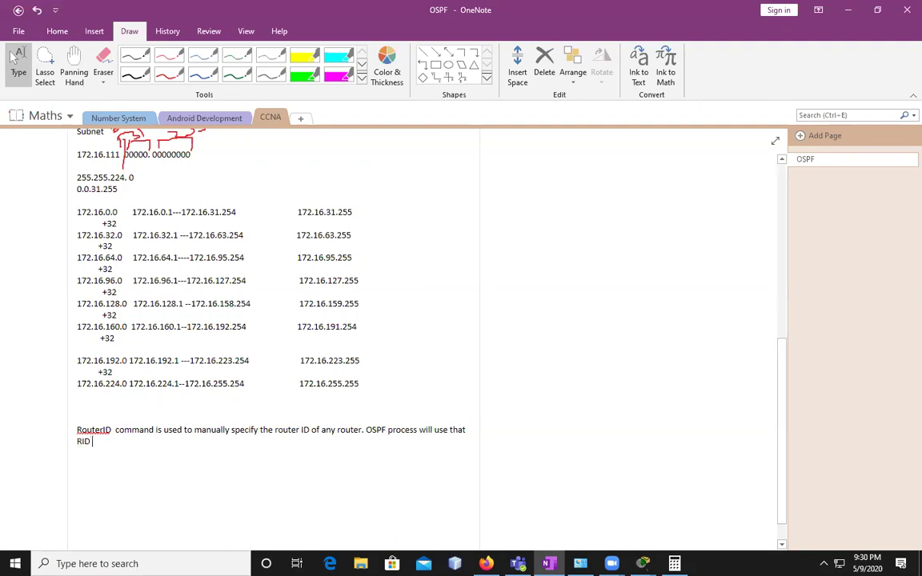
{"action": "key", "text": "BackSpace"}
{"action": "type", "text": "hen cont"}
{"action": "key", "text": "BackSpace"}
{"action": "key", "text": "BackSpace"}
{"action": "key", "text": "BackSpace"}
{"action": "type", "text": "ommunicati"}
{"action": "key", "text": "BackSpace"}
{"action": "type", "text": "ed"}
{"action": "key", "text": "BackSpace"}
{"action": "key", "text": "BackSpace"}
{"action": "type", "text": "ing with "}
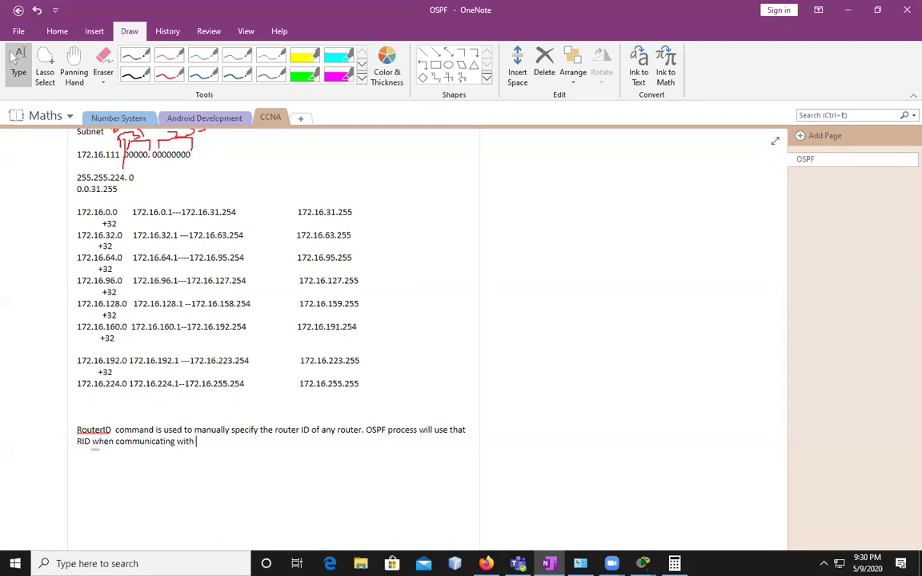
End the sentence with "other OSPF neighbors.", replacing the flagged spelling "neighbours" with the suggested one.
{"action": "type", "text": "other OSPF"}
{"action": "type", "text": " neighbor"}
{"action": "type", "text": "us."}
{"action": "key", "text": "BackSpace"}
{"action": "key", "text": "BackSpace"}
{"action": "key", "text": "BackSpace"}
{"action": "key", "text": "BackSpace"}
{"action": "type", "text": "urs."}
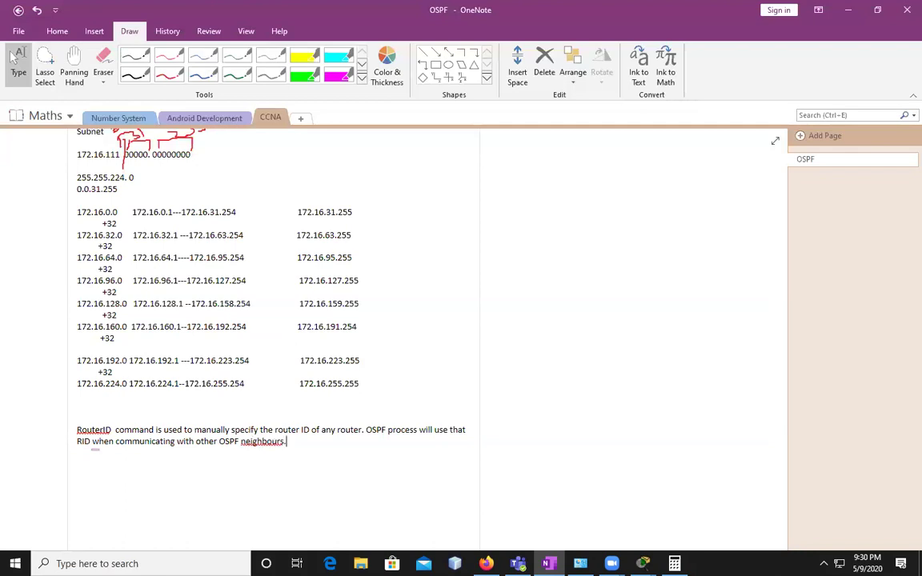
{"action": "key", "text": "Return"}
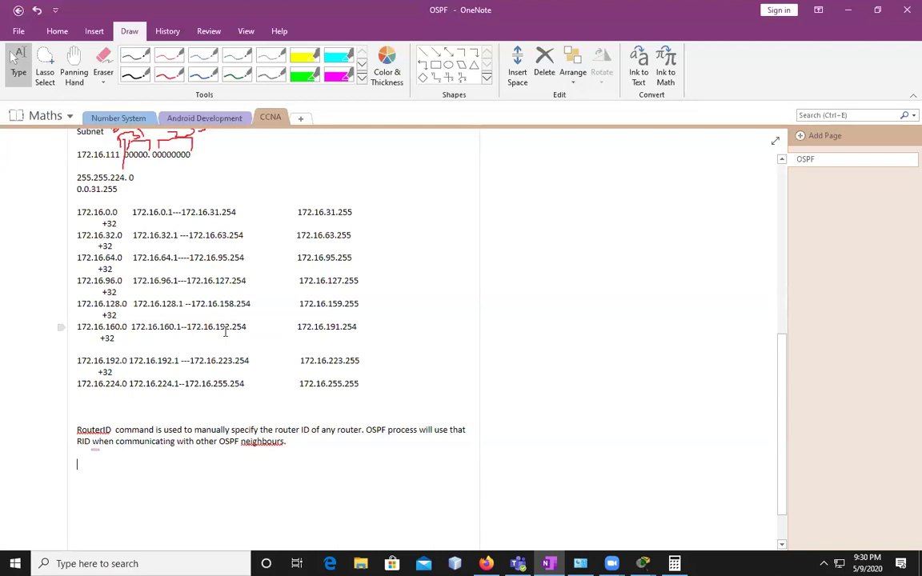
{"action": "right_click", "coordinate": [266, 442]}
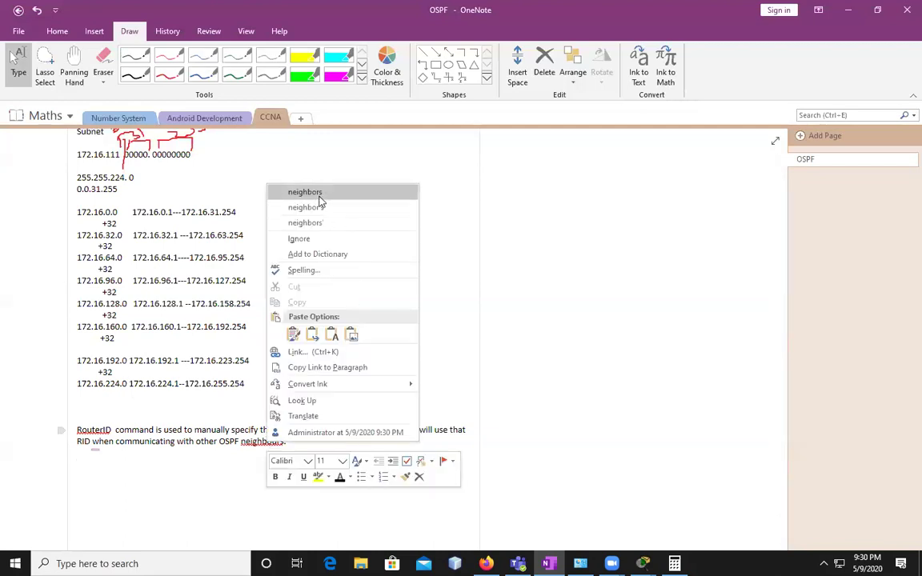
{"action": "left_click", "coordinate": [305, 192]}
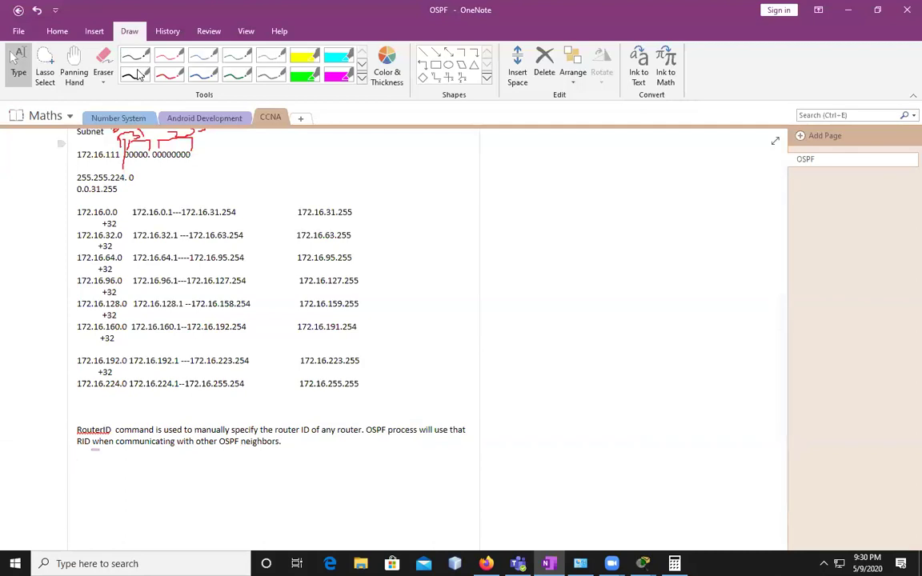
With a red pen, sketch three router circles in a row below the note and join them with lines.
{"action": "left_click", "coordinate": [169, 76]}
{"action": "scroll", "coordinate": [230, 282], "scroll_direction": "down", "scroll_amount": 1}
{"action": "scroll", "coordinate": [230, 282], "scroll_direction": "down", "scroll_amount": 2}
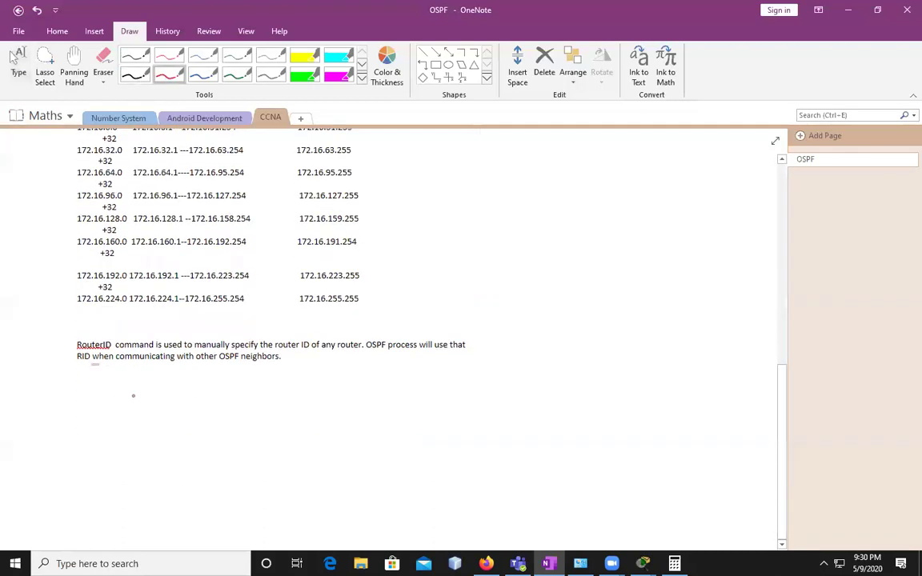
{"action": "left_click_drag", "start_coordinate": [132, 395], "coordinate": [135, 393]}
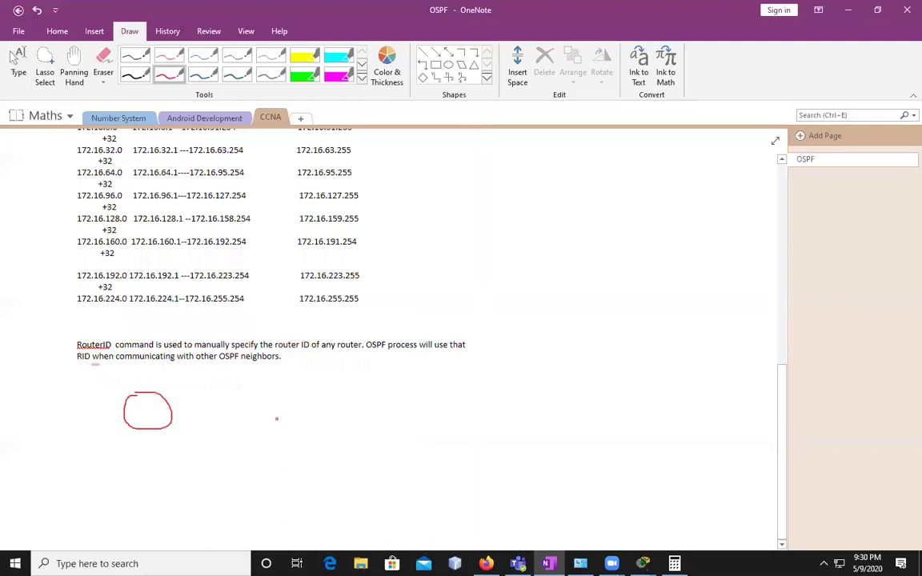
{"action": "mouse_move", "coordinate": [264, 390]}
{"action": "left_mouse_down"}
{"action": "mouse_move", "coordinate": [261, 411]}
{"action": "mouse_move", "coordinate": [265, 391]}
{"action": "left_mouse_up"}
{"action": "mouse_move", "coordinate": [402, 390]}
{"action": "left_mouse_down"}
{"action": "mouse_move", "coordinate": [436, 414]}
{"action": "mouse_move", "coordinate": [398, 389]}
{"action": "left_mouse_up"}
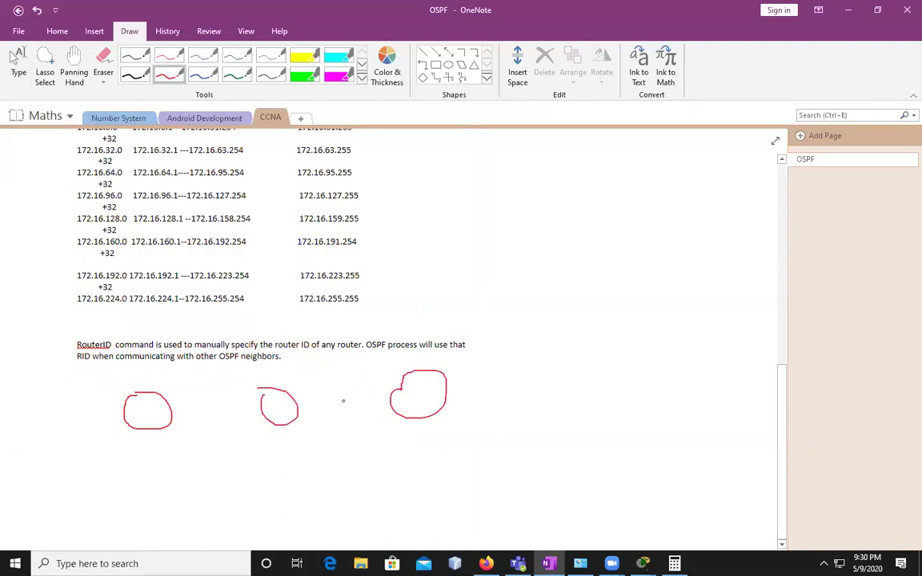
{"action": "left_click_drag", "start_coordinate": [170, 415], "coordinate": [392, 409]}
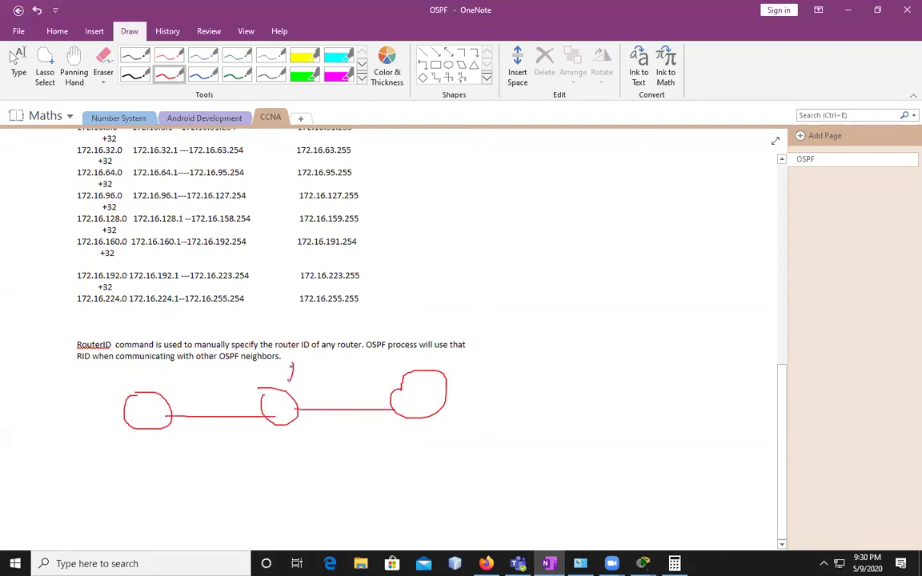
Label the sketch Area 0, draw a line down from each router, and outline the left two routers as one area.
{"action": "mouse_move", "coordinate": [291, 382]}
{"action": "left_mouse_down"}
{"action": "mouse_move", "coordinate": [318, 371]}
{"action": "mouse_move", "coordinate": [368, 380]}
{"action": "left_mouse_up"}
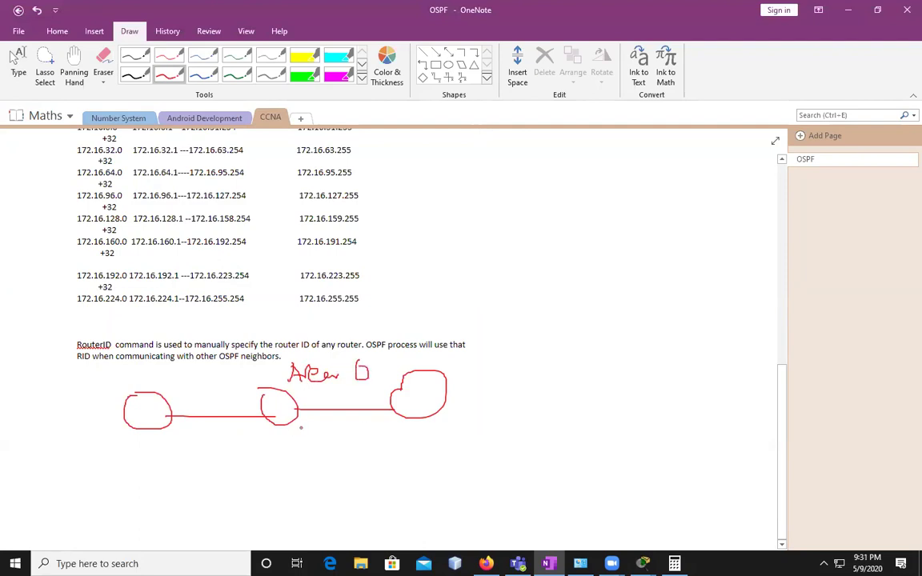
{"action": "left_click_drag", "start_coordinate": [408, 418], "coordinate": [406, 472]}
{"action": "left_click_drag", "start_coordinate": [281, 420], "coordinate": [273, 474]}
{"action": "left_click_drag", "start_coordinate": [146, 426], "coordinate": [128, 473]}
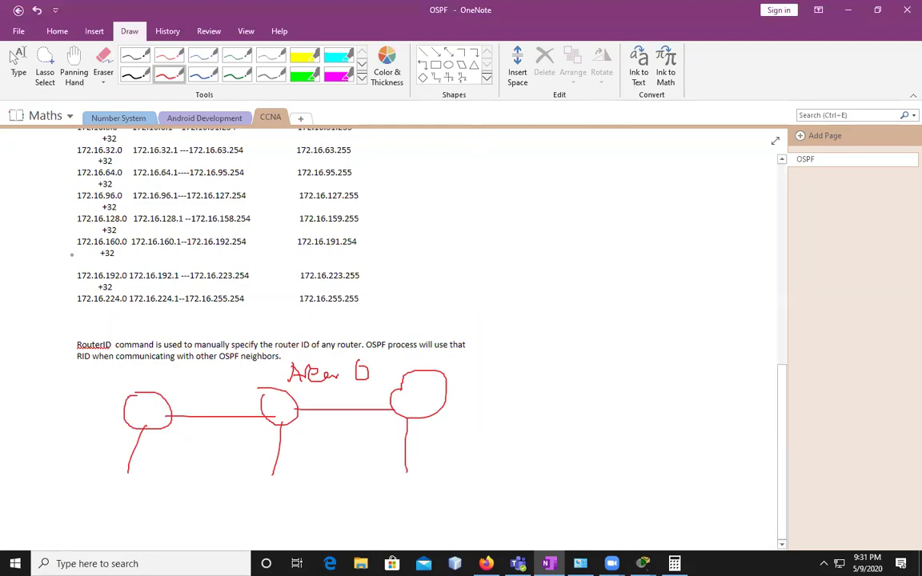
{"action": "mouse_move", "coordinate": [112, 362]}
{"action": "left_mouse_down"}
{"action": "mouse_move", "coordinate": [74, 404]}
{"action": "mouse_move", "coordinate": [308, 456]}
{"action": "mouse_move", "coordinate": [141, 374]}
{"action": "left_mouse_up"}
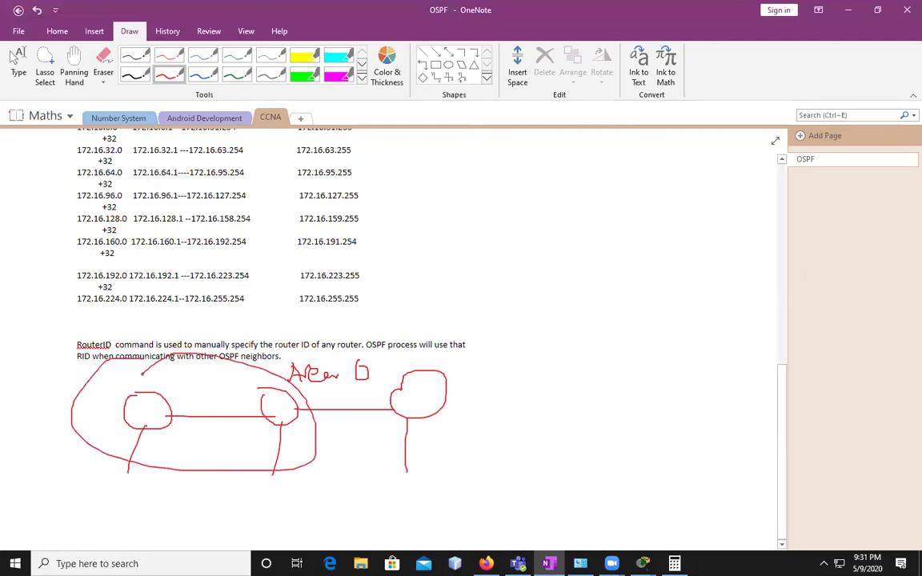
Extend a link from the third router into a second outlined area with two connected routers and label it Area.
{"action": "mouse_move", "coordinate": [450, 395]}
{"action": "left_mouse_down"}
{"action": "mouse_move", "coordinate": [525, 395]}
{"action": "mouse_move", "coordinate": [567, 408]}
{"action": "mouse_move", "coordinate": [559, 374]}
{"action": "left_mouse_up"}
{"action": "left_click_drag", "start_coordinate": [687, 360], "coordinate": [701, 361]}
{"action": "left_click_drag", "start_coordinate": [588, 392], "coordinate": [670, 387]}
{"action": "mouse_move", "coordinate": [592, 317]}
{"action": "left_mouse_down"}
{"action": "mouse_move", "coordinate": [689, 457]}
{"action": "mouse_move", "coordinate": [602, 319]}
{"action": "mouse_move", "coordinate": [602, 343]}
{"action": "mouse_move", "coordinate": [650, 336]}
{"action": "left_mouse_up"}
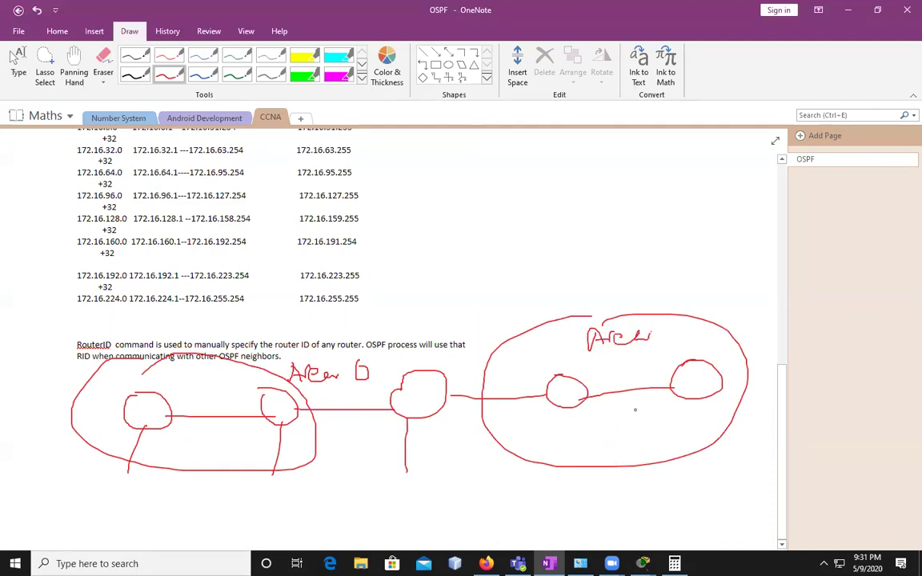
Add a third router at the lower part of each area, linked to both other routers in that area.
{"action": "left_click_drag", "start_coordinate": [583, 407], "coordinate": [627, 440]}
{"action": "left_click_drag", "start_coordinate": [638, 439], "coordinate": [678, 399]}
{"action": "left_click_drag", "start_coordinate": [275, 428], "coordinate": [203, 486]}
{"action": "left_click_drag", "start_coordinate": [147, 425], "coordinate": [202, 500]}
{"action": "left_click_drag", "start_coordinate": [206, 486], "coordinate": [188, 498]}
Mark the remaining router circles in both areas with an X.
{"action": "left_click_drag", "start_coordinate": [157, 398], "coordinate": [178, 415]}
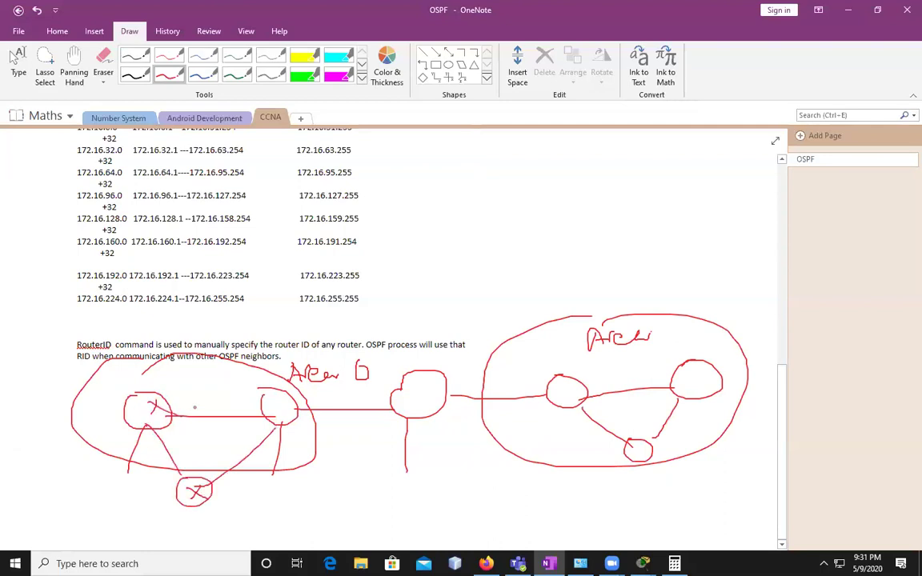
{"action": "left_click_drag", "start_coordinate": [270, 398], "coordinate": [286, 412]}
{"action": "left_click_drag", "start_coordinate": [285, 397], "coordinate": [271, 413]}
{"action": "left_click_drag", "start_coordinate": [563, 383], "coordinate": [590, 409]}
{"action": "left_click_drag", "start_coordinate": [632, 445], "coordinate": [653, 459]}
{"action": "left_click_drag", "start_coordinate": [651, 446], "coordinate": [634, 459]}
{"action": "left_click_drag", "start_coordinate": [690, 371], "coordinate": [700, 386]}
{"action": "left_click_drag", "start_coordinate": [701, 373], "coordinate": [692, 386]}
Double the right router's links in the second area, number that area 1, and add a stroke toward the central router.
{"action": "mouse_move", "coordinate": [637, 444]}
{"action": "left_mouse_down"}
{"action": "mouse_move", "coordinate": [671, 390]}
{"action": "mouse_move", "coordinate": [582, 379]}
{"action": "left_mouse_up"}
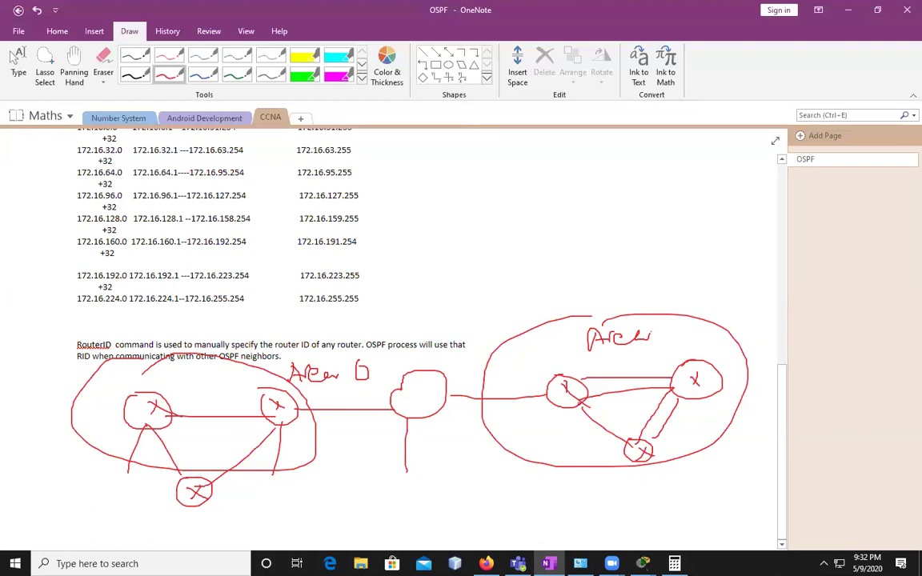
{"action": "mouse_move", "coordinate": [672, 330]}
{"action": "left_mouse_down"}
{"action": "mouse_move", "coordinate": [678, 346]}
{"action": "mouse_move", "coordinate": [702, 345]}
{"action": "left_mouse_up"}
{"action": "left_click_drag", "start_coordinate": [553, 367], "coordinate": [561, 377]}
{"action": "mouse_move", "coordinate": [483, 396]}
{"action": "left_mouse_down"}
{"action": "mouse_move", "coordinate": [445, 377]}
{"action": "mouse_move", "coordinate": [394, 393]}
{"action": "left_mouse_up"}
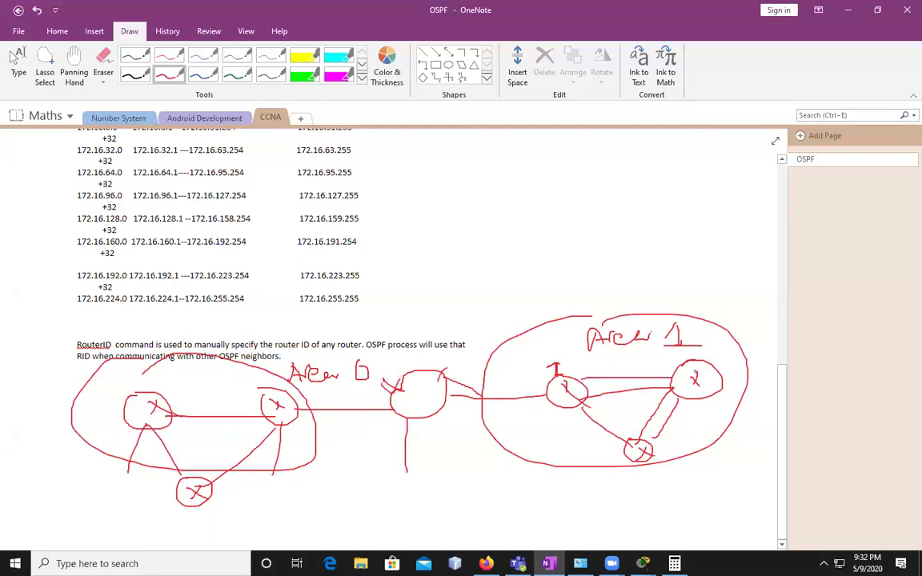
Label Area 1's left router R with an arrow, and retrace its link to the right router.
{"action": "left_click_drag", "start_coordinate": [569, 361], "coordinate": [575, 372]}
{"action": "left_click_drag", "start_coordinate": [569, 369], "coordinate": [577, 376]}
{"action": "mouse_move", "coordinate": [573, 384]}
{"action": "left_mouse_down"}
{"action": "mouse_move", "coordinate": [561, 399]}
{"action": "mouse_move", "coordinate": [570, 399]}
{"action": "left_mouse_up"}
{"action": "mouse_move", "coordinate": [554, 354]}
{"action": "left_mouse_down"}
{"action": "mouse_move", "coordinate": [561, 344]}
{"action": "mouse_move", "coordinate": [562, 359]}
{"action": "left_mouse_up"}
{"action": "left_click_drag", "start_coordinate": [686, 376], "coordinate": [582, 378]}
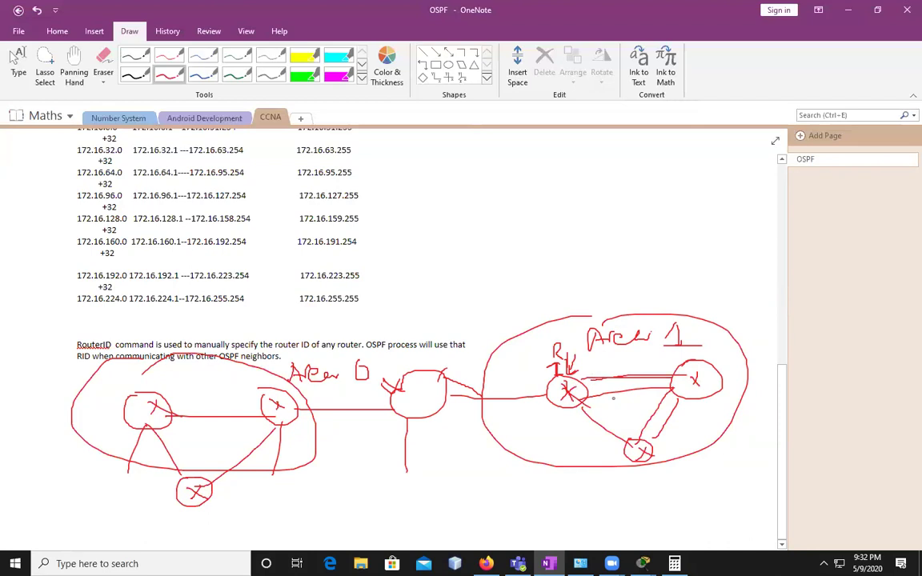
Link Area 1's lower router to the central router, add another router on the area's edge, and emphasize router R's central link.
{"action": "left_click_drag", "start_coordinate": [621, 454], "coordinate": [437, 411]}
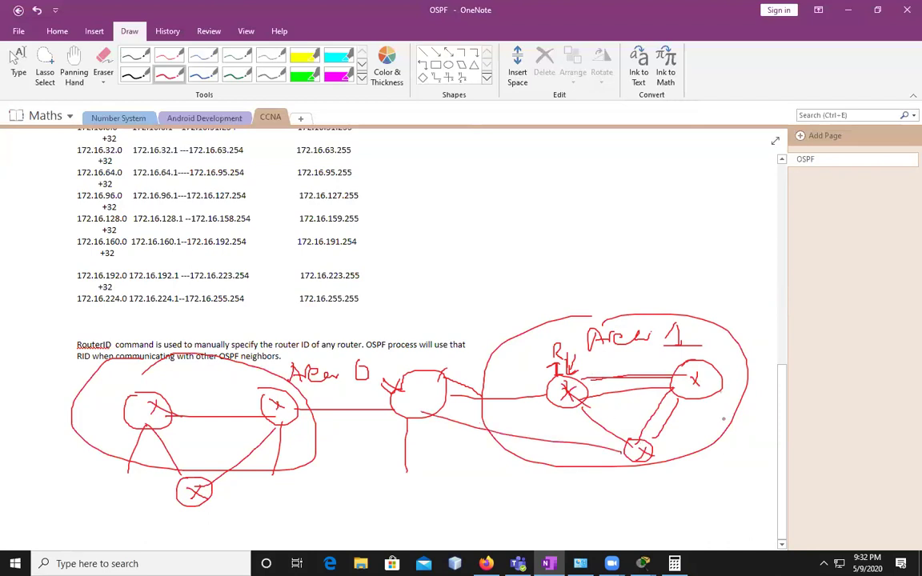
{"action": "mouse_move", "coordinate": [730, 415]}
{"action": "left_mouse_down"}
{"action": "mouse_move", "coordinate": [740, 444]}
{"action": "mouse_move", "coordinate": [674, 434]}
{"action": "mouse_move", "coordinate": [570, 394]}
{"action": "mouse_move", "coordinate": [522, 433]}
{"action": "mouse_move", "coordinate": [552, 434]}
{"action": "left_mouse_up"}
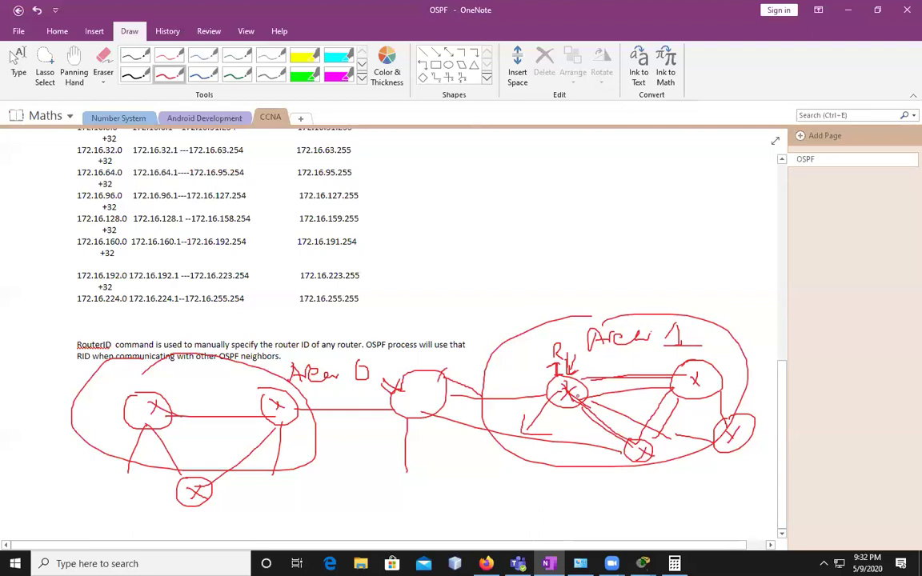
{"action": "mouse_move", "coordinate": [586, 385]}
{"action": "left_mouse_down"}
{"action": "mouse_move", "coordinate": [560, 371]}
{"action": "mouse_move", "coordinate": [547, 393]}
{"action": "mouse_move", "coordinate": [570, 410]}
{"action": "mouse_move", "coordinate": [587, 389]}
{"action": "mouse_move", "coordinate": [449, 392]}
{"action": "left_mouse_up"}
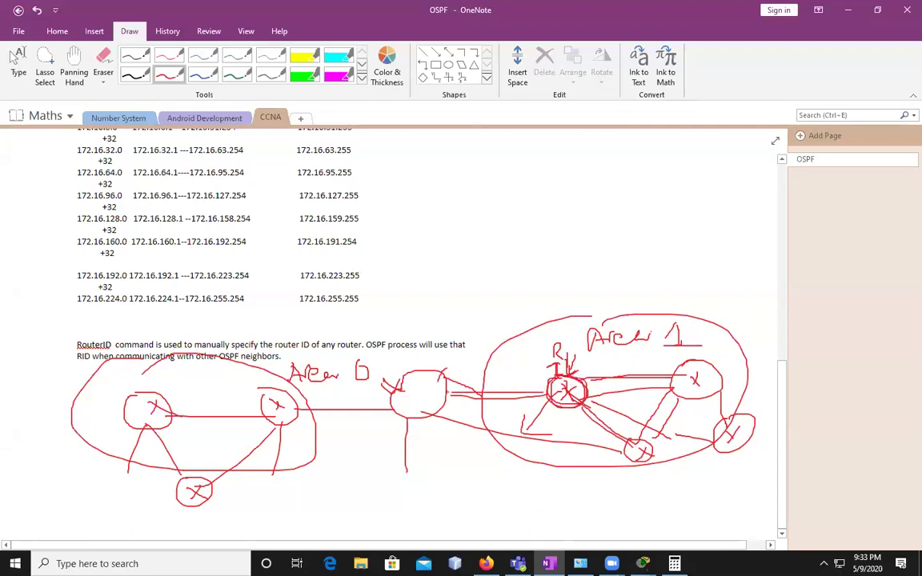
Add a router at the top of Area 0 linked to its two neighbors, and draw an arrow down from the right router.
{"action": "mouse_move", "coordinate": [191, 370]}
{"action": "left_mouse_down"}
{"action": "mouse_move", "coordinate": [240, 378]}
{"action": "mouse_move", "coordinate": [259, 393]}
{"action": "left_mouse_up"}
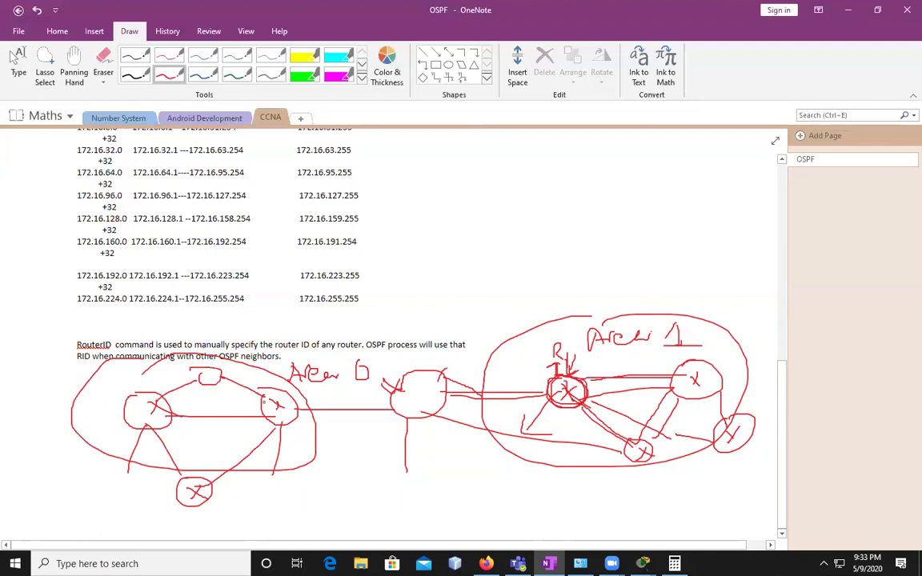
{"action": "left_click_drag", "start_coordinate": [280, 398], "coordinate": [291, 442]}
{"action": "left_click_drag", "start_coordinate": [277, 401], "coordinate": [286, 411]}
Draw links from Area 0's other routers to the central router, and double their links through Area 0's right router.
{"action": "left_click_drag", "start_coordinate": [214, 374], "coordinate": [322, 369]}
{"action": "mouse_move", "coordinate": [135, 395]}
{"action": "left_mouse_down"}
{"action": "mouse_move", "coordinate": [317, 366]}
{"action": "mouse_move", "coordinate": [376, 378]}
{"action": "left_mouse_up"}
{"action": "mouse_move", "coordinate": [192, 492]}
{"action": "left_mouse_down"}
{"action": "mouse_move", "coordinate": [248, 503]}
{"action": "mouse_move", "coordinate": [397, 426]}
{"action": "left_mouse_up"}
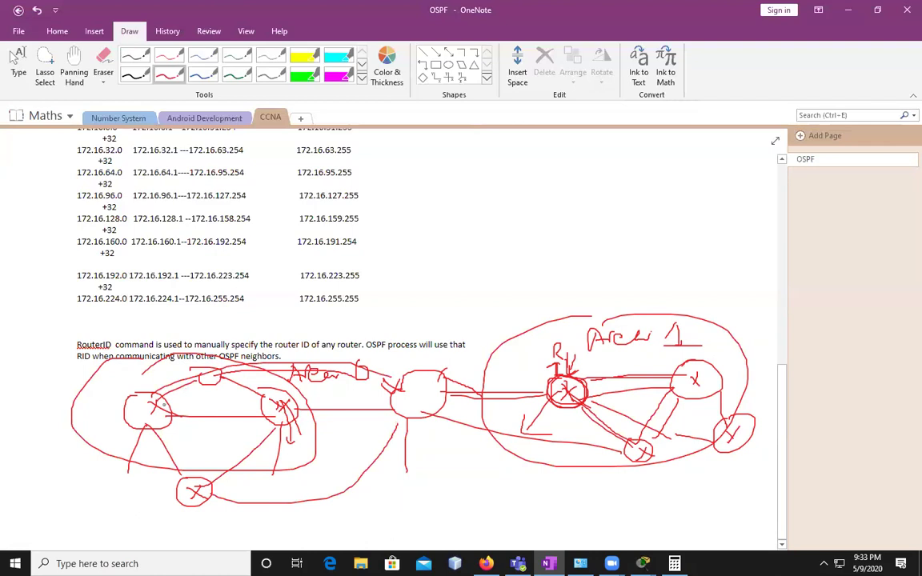
{"action": "left_click_drag", "start_coordinate": [217, 381], "coordinate": [269, 400]}
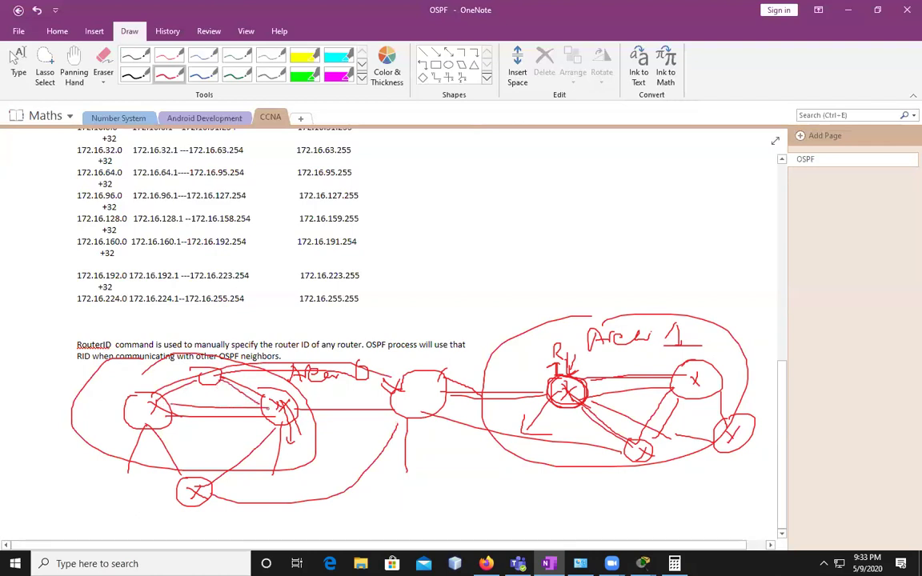
{"action": "left_click_drag", "start_coordinate": [200, 488], "coordinate": [294, 400]}
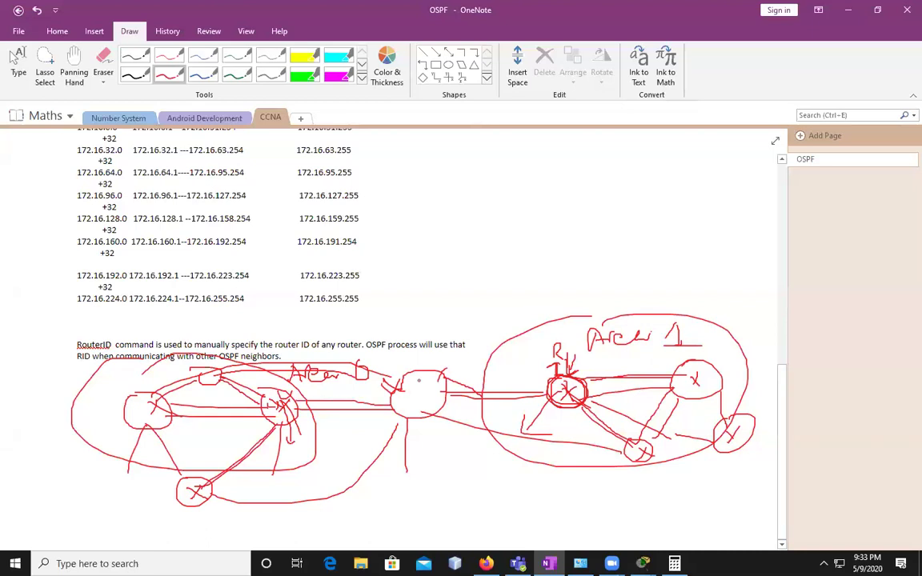
Draw a router below the central one with a smaller router on either side, and mark Area 0's right router with an arrow.
{"action": "mouse_move", "coordinate": [418, 417]}
{"action": "left_mouse_down"}
{"action": "mouse_move", "coordinate": [421, 480]}
{"action": "mouse_move", "coordinate": [452, 485]}
{"action": "mouse_move", "coordinate": [432, 514]}
{"action": "mouse_move", "coordinate": [413, 512]}
{"action": "left_mouse_up"}
{"action": "mouse_move", "coordinate": [488, 513]}
{"action": "left_mouse_down"}
{"action": "mouse_move", "coordinate": [565, 513]}
{"action": "mouse_move", "coordinate": [576, 504]}
{"action": "left_mouse_up"}
{"action": "mouse_move", "coordinate": [388, 521]}
{"action": "left_mouse_down"}
{"action": "mouse_move", "coordinate": [337, 524]}
{"action": "mouse_move", "coordinate": [328, 510]}
{"action": "mouse_move", "coordinate": [309, 508]}
{"action": "left_mouse_up"}
{"action": "mouse_move", "coordinate": [314, 514]}
{"action": "left_mouse_down"}
{"action": "mouse_move", "coordinate": [323, 528]}
{"action": "mouse_move", "coordinate": [314, 527]}
{"action": "left_mouse_up"}
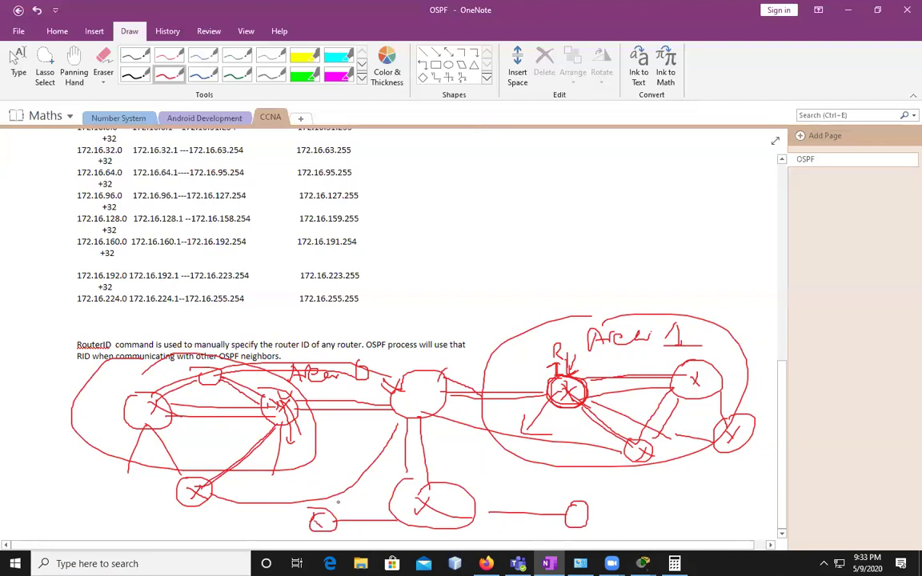
{"action": "left_click_drag", "start_coordinate": [269, 400], "coordinate": [278, 413]}
{"action": "mouse_move", "coordinate": [263, 380]}
{"action": "left_mouse_down"}
{"action": "mouse_move", "coordinate": [265, 398]}
{"action": "mouse_move", "coordinate": [277, 385]}
{"action": "mouse_move", "coordinate": [283, 404]}
{"action": "left_mouse_up"}
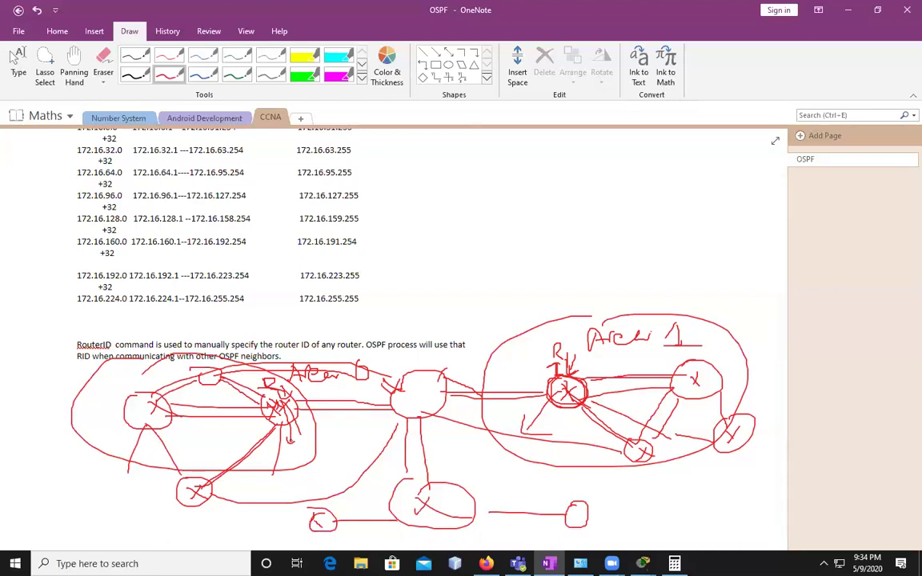
Write the circled ID 1.1.1.1 beside Area 0's right router and number the area's other routers 2, 3 and 4.
{"action": "left_click_drag", "start_coordinate": [290, 442], "coordinate": [320, 433]}
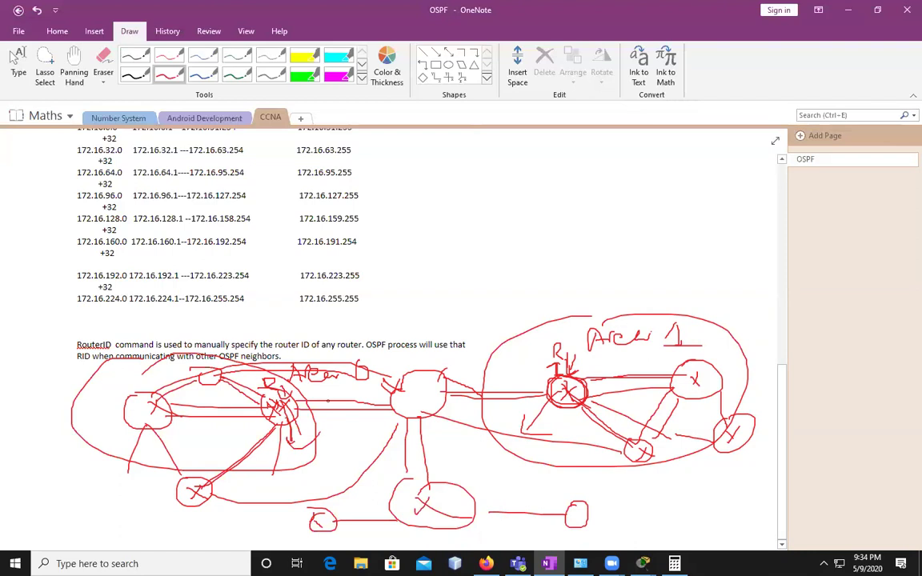
{"action": "mouse_move", "coordinate": [302, 427]}
{"action": "left_mouse_down"}
{"action": "mouse_move", "coordinate": [302, 437]}
{"action": "mouse_move", "coordinate": [340, 430]}
{"action": "mouse_move", "coordinate": [293, 442]}
{"action": "mouse_move", "coordinate": [342, 426]}
{"action": "left_mouse_up"}
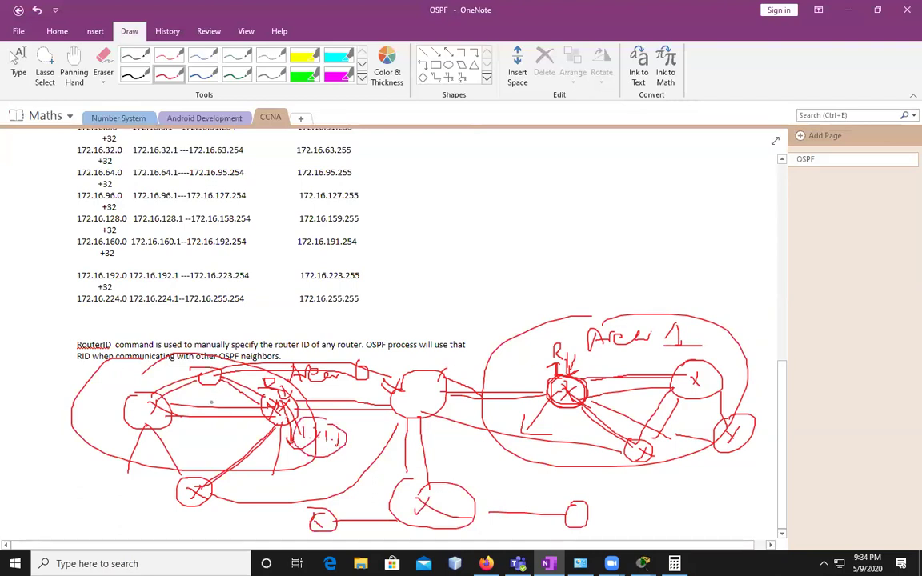
{"action": "left_click_drag", "start_coordinate": [169, 374], "coordinate": [183, 376]}
{"action": "left_click_drag", "start_coordinate": [106, 414], "coordinate": [113, 413]}
{"action": "mouse_move", "coordinate": [86, 410]}
{"action": "left_mouse_down"}
{"action": "mouse_move", "coordinate": [99, 422]}
{"action": "mouse_move", "coordinate": [114, 417]}
{"action": "left_mouse_up"}
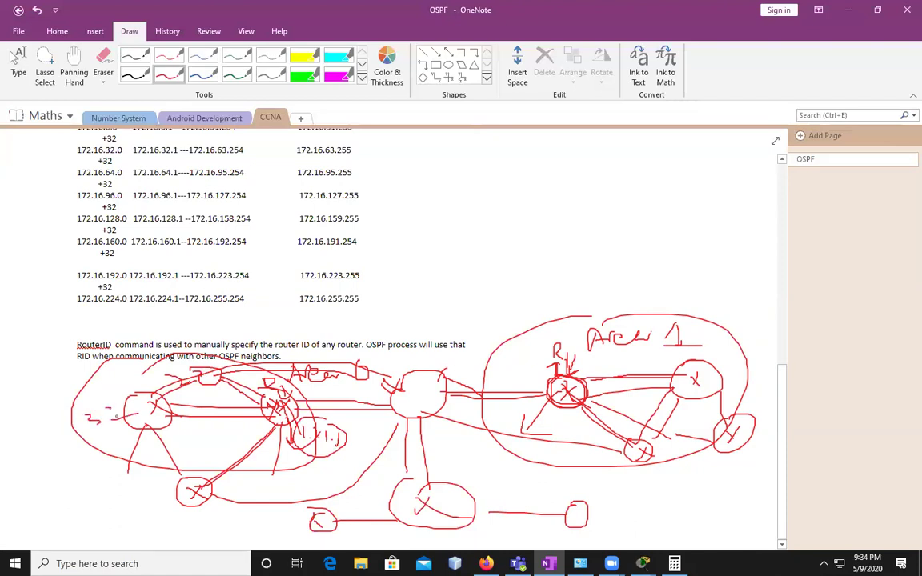
{"action": "mouse_move", "coordinate": [153, 495]}
{"action": "left_mouse_down"}
{"action": "mouse_move", "coordinate": [145, 502]}
{"action": "mouse_move", "coordinate": [165, 502]}
{"action": "mouse_move", "coordinate": [166, 477]}
{"action": "mouse_move", "coordinate": [205, 473]}
{"action": "left_mouse_up"}
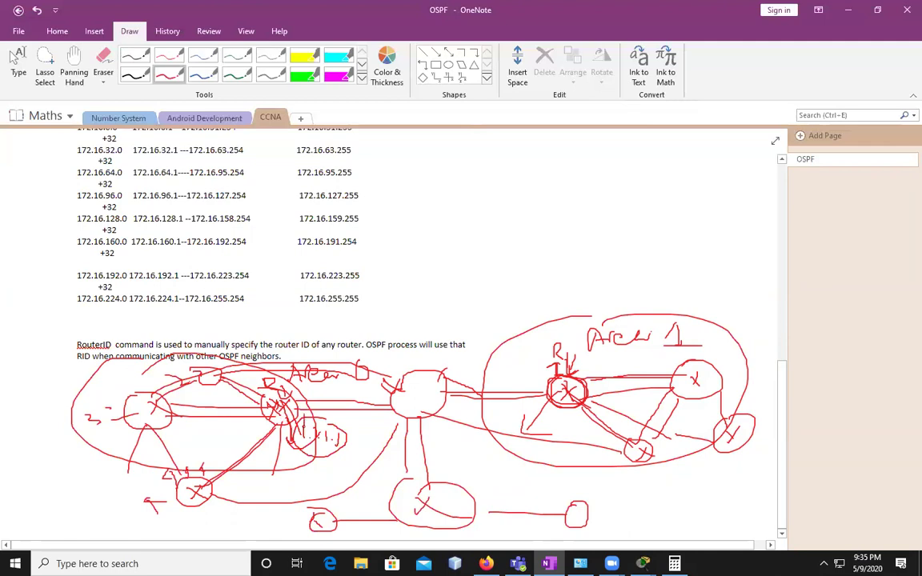
Emphasize the 1.1.1.1 ID, mark Area 0's top router, and add a linked router at the area's lower-left edge.
{"action": "left_click_drag", "start_coordinate": [303, 412], "coordinate": [304, 428]}
{"action": "left_click_drag", "start_coordinate": [343, 431], "coordinate": [339, 426]}
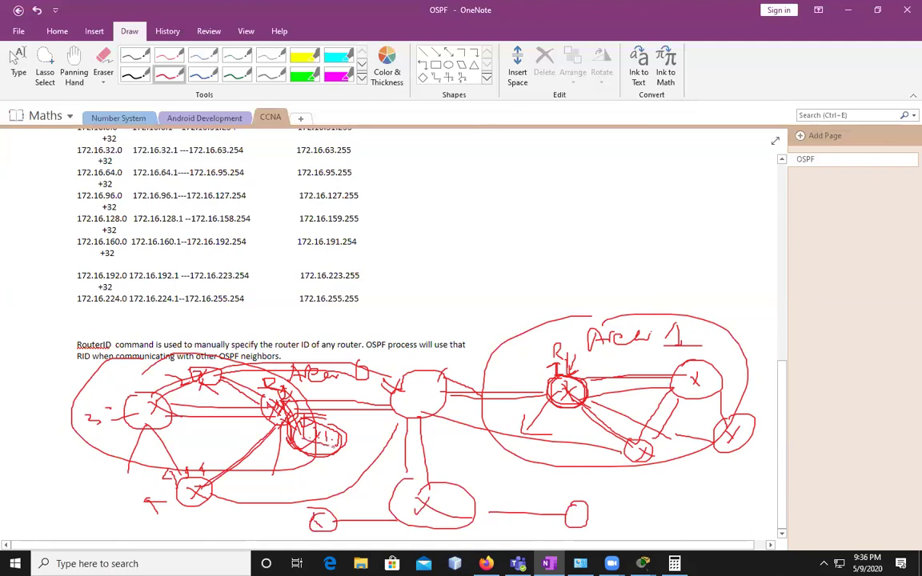
{"action": "mouse_move", "coordinate": [196, 344]}
{"action": "left_mouse_down"}
{"action": "mouse_move", "coordinate": [185, 366]}
{"action": "mouse_move", "coordinate": [222, 359]}
{"action": "left_mouse_up"}
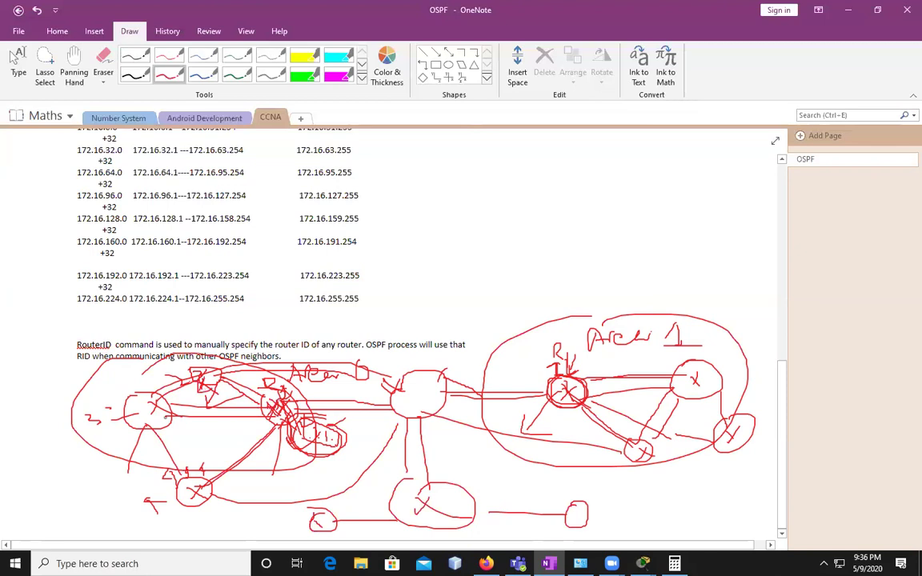
{"action": "mouse_move", "coordinate": [86, 450]}
{"action": "left_mouse_down"}
{"action": "mouse_move", "coordinate": [95, 460]}
{"action": "mouse_move", "coordinate": [175, 450]}
{"action": "left_mouse_up"}
{"action": "mouse_move", "coordinate": [90, 451]}
{"action": "left_mouse_down"}
{"action": "mouse_move", "coordinate": [81, 470]}
{"action": "mouse_move", "coordinate": [102, 458]}
{"action": "mouse_move", "coordinate": [102, 472]}
{"action": "left_mouse_up"}
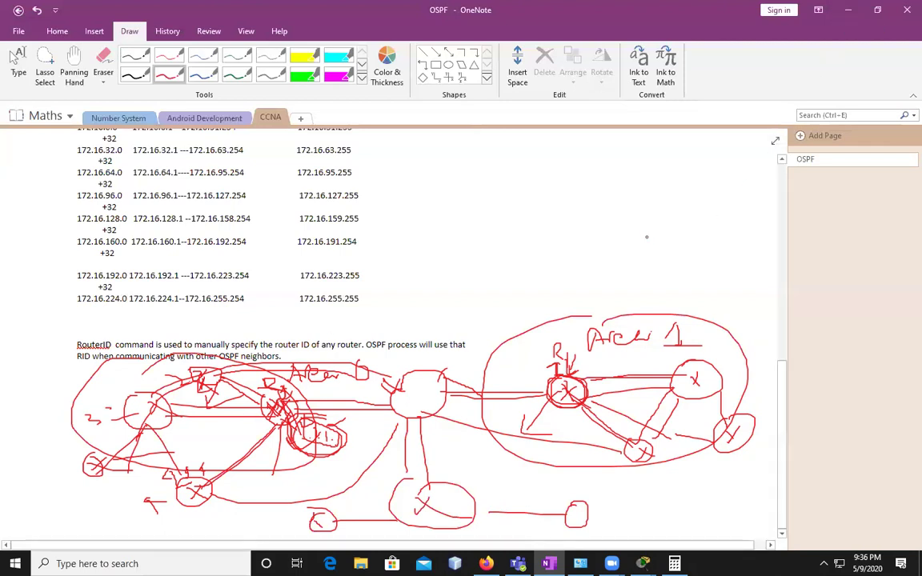
Switch to Cisco Packet Tracer and enter global configuration mode on the Aptech router's command line.
{"action": "left_click", "coordinate": [847, 10]}
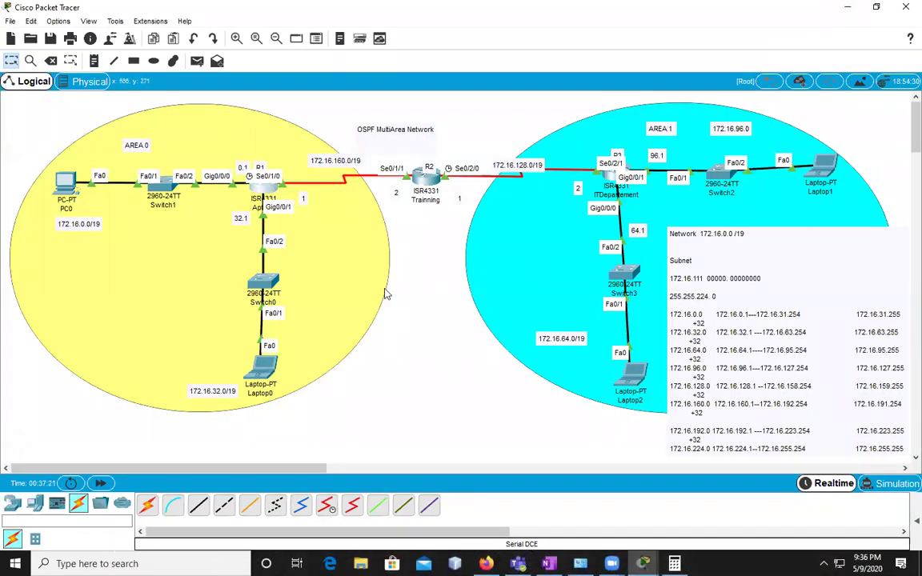
{"action": "left_click", "coordinate": [247, 180]}
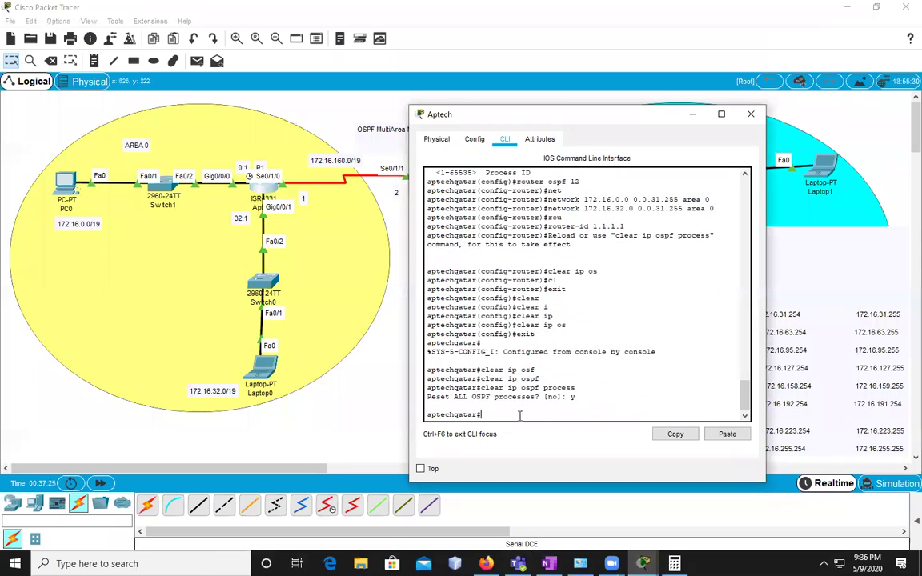
{"action": "type", "text": "rou"}
{"action": "key", "text": "Tab"}
{"action": "key", "text": "BackSpace"}
{"action": "key", "text": "BackSpace"}
{"action": "key", "text": "BackSpace"}
{"action": "type", "text": "conf t"}
{"action": "key", "text": "Return"}
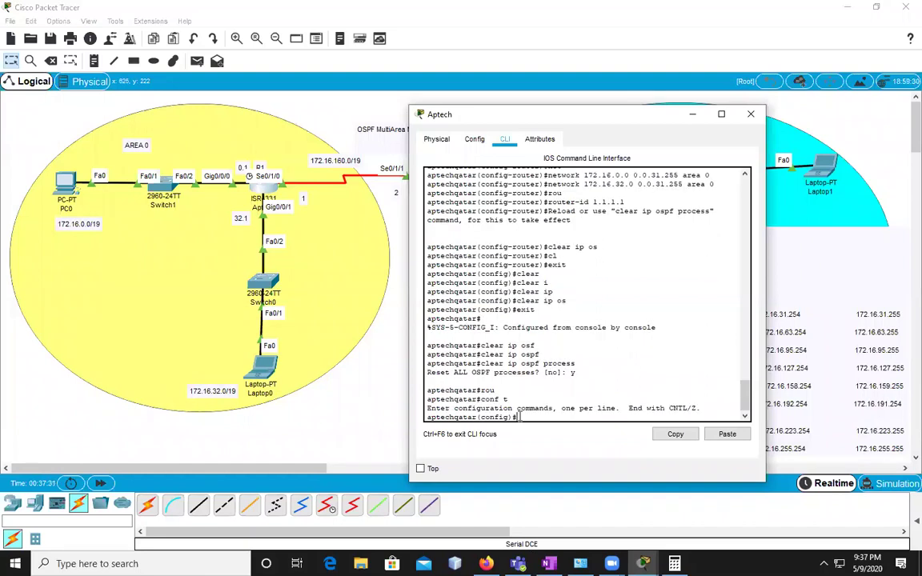
Set router-id 1.1.1.1 under OSPF process 12 on the Aptech router and return to privileged mode.
{"action": "type", "text": "ro"}
{"action": "key", "text": "Tab"}
{"action": "type", "text": "uter ps"}
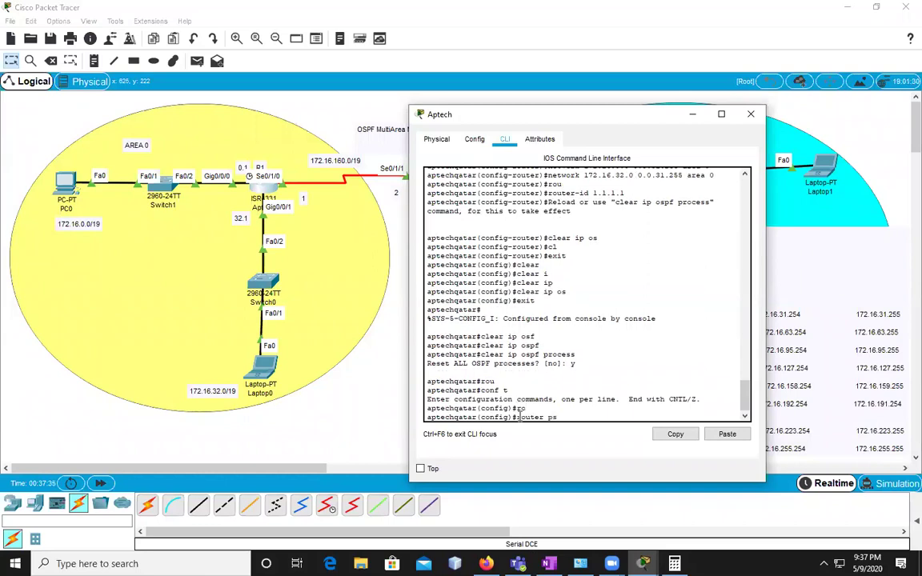
{"action": "key", "text": "Tab"}
{"action": "key", "text": "BackSpace"}
{"action": "key", "text": "BackSpace"}
{"action": "key", "text": "BackSpace"}
{"action": "type", "text": "os"}
{"action": "key", "text": "Tab"}
{"action": "type", "text": "12"}
{"action": "key", "text": "Return"}
{"action": "type", "text": "rou"}
{"action": "key", "text": "Tab"}
{"action": "type", "text": "1.1.1.1"}
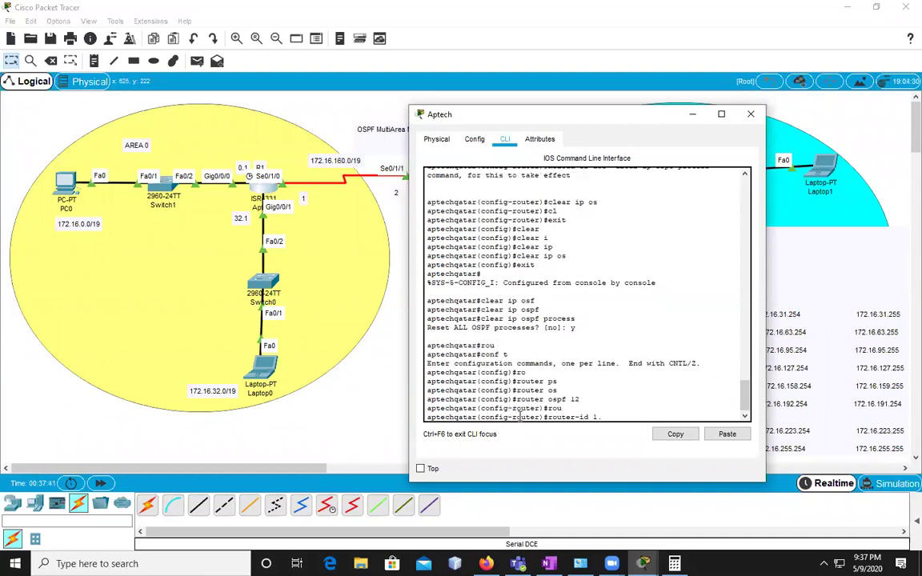
{"action": "key", "text": "Return"}
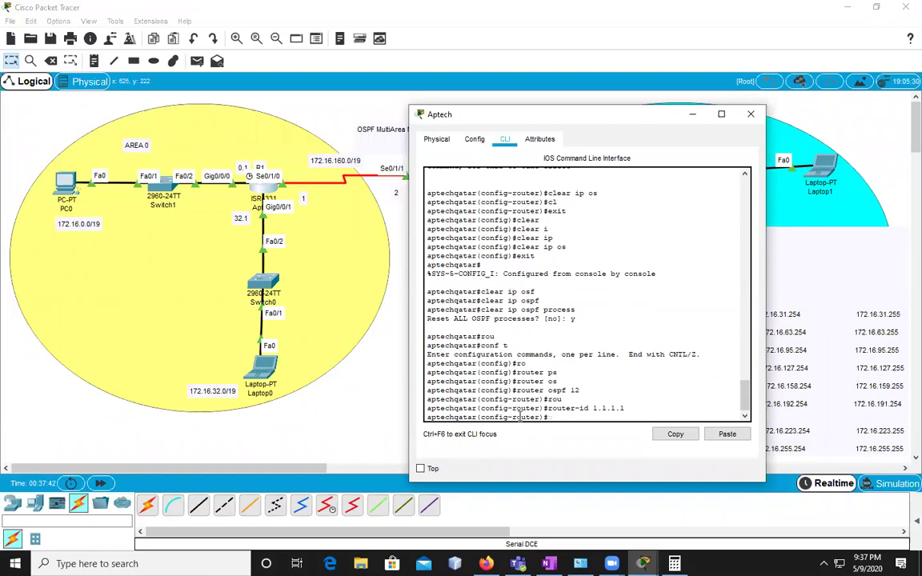
{"action": "type", "text": "exit"}
{"action": "key", "text": "Return"}
{"action": "key", "text": "Return"}
{"action": "key", "text": "Return"}
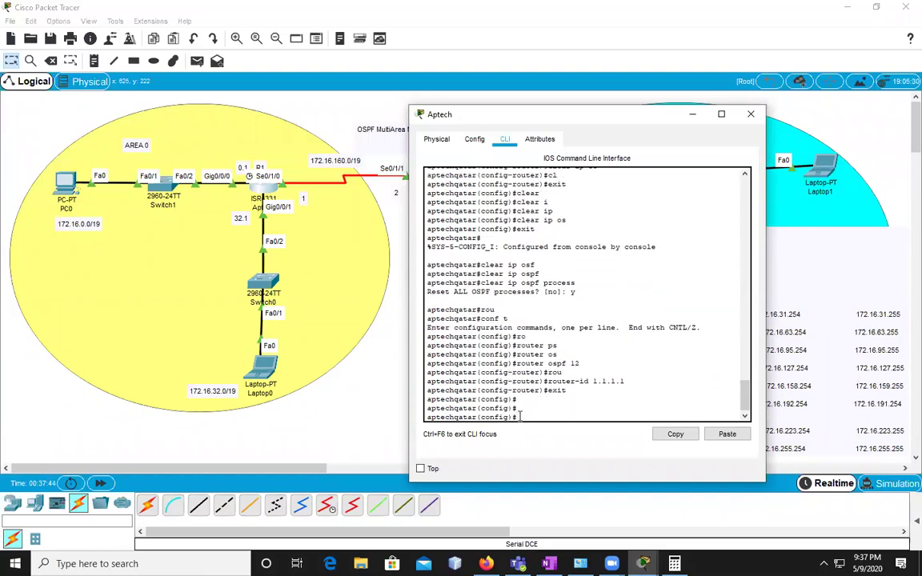
{"action": "type", "text": "exit"}
{"action": "key", "text": "Return"}
{"action": "key", "text": "Return"}
{"action": "key", "text": "Return"}
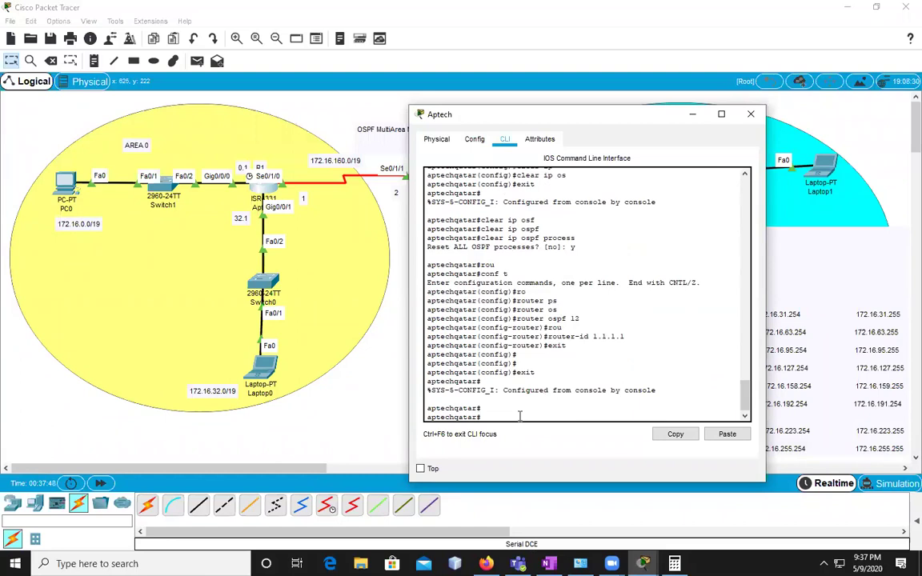
Save the Aptech router's running-config to startup-config, accepting the default destination filename.
{"action": "type", "text": "copy run"}
{"action": "key", "text": "Tab"}
{"action": "type", "text": "st"}
{"action": "key", "text": "Tab"}
{"action": "key", "text": "Return"}
{"action": "key", "text": "Return"}
{"action": "key", "text": "Return"}
{"action": "key", "text": "Return"}
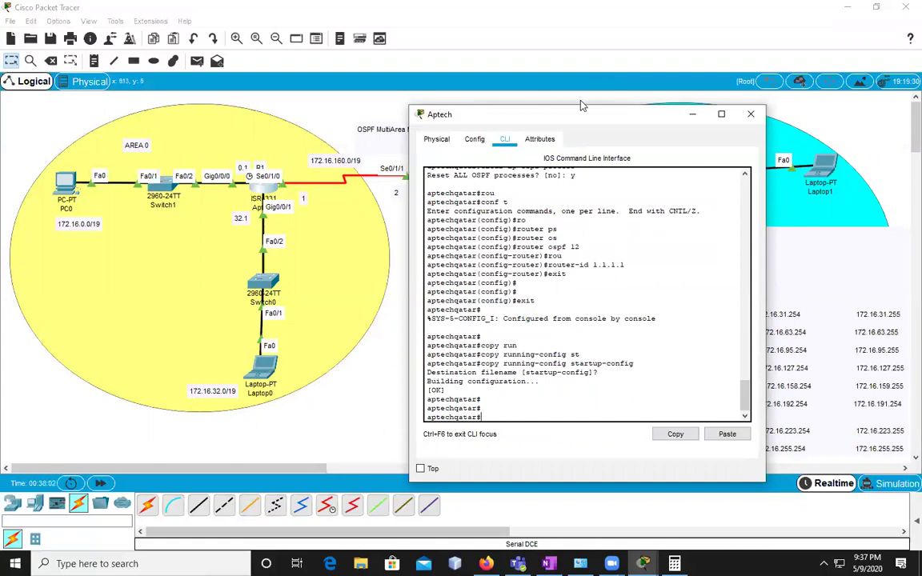
Minimize the Aptech router's window and enter global configuration mode on the ITDepartement router.
{"action": "left_click_drag", "start_coordinate": [522, 113], "coordinate": [523, 213]}
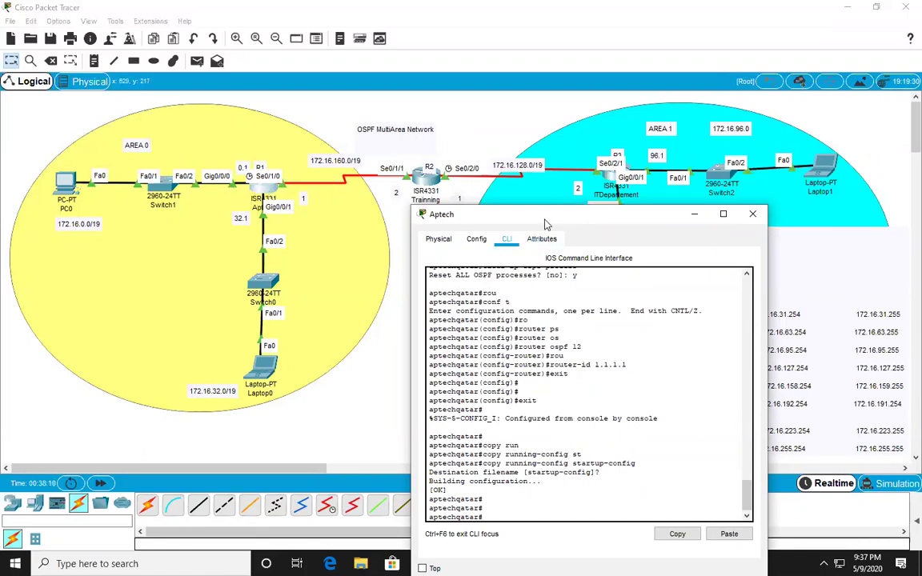
{"action": "left_click_drag", "start_coordinate": [554, 219], "coordinate": [542, 208]}
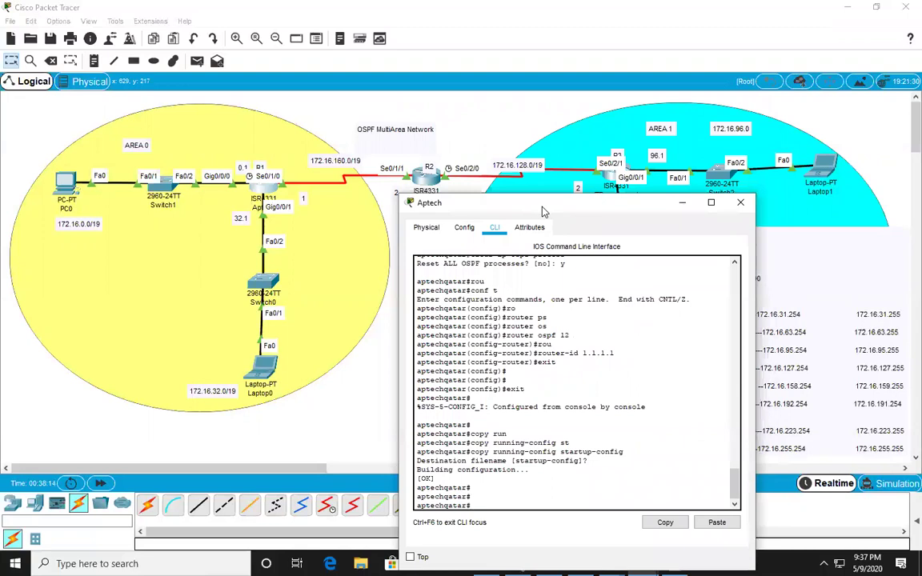
{"action": "left_click", "coordinate": [682, 205]}
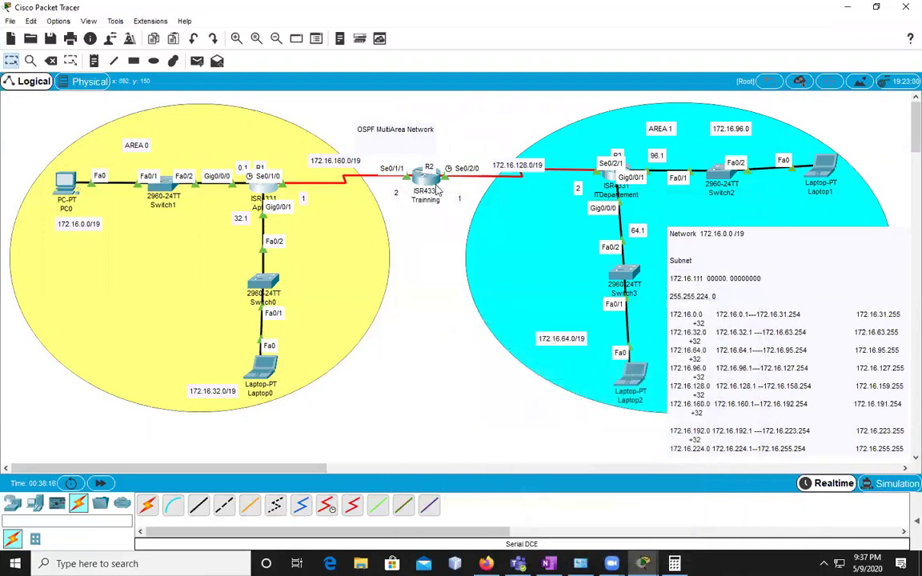
{"action": "left_click", "coordinate": [613, 176]}
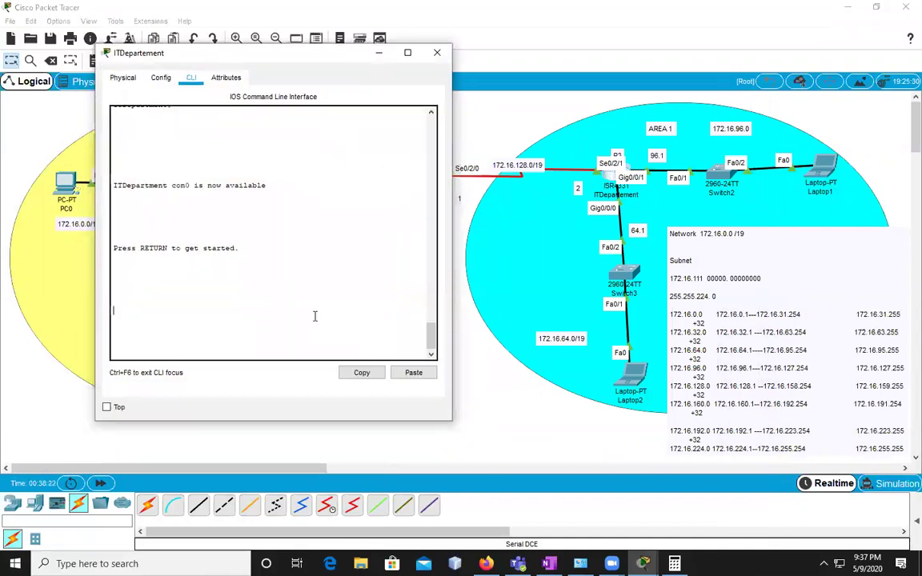
{"action": "key", "text": "Return"}
{"action": "key", "text": "Return"}
{"action": "key", "text": "Return"}
{"action": "key", "text": "Return"}
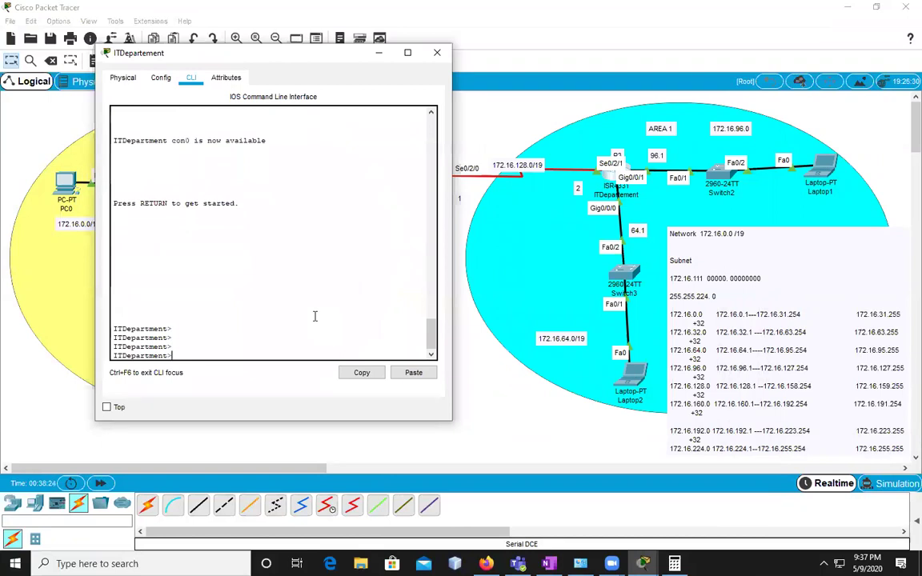
{"action": "type", "text": "en"}
{"action": "key", "text": "Return"}
{"action": "type", "text": "conf  t"}
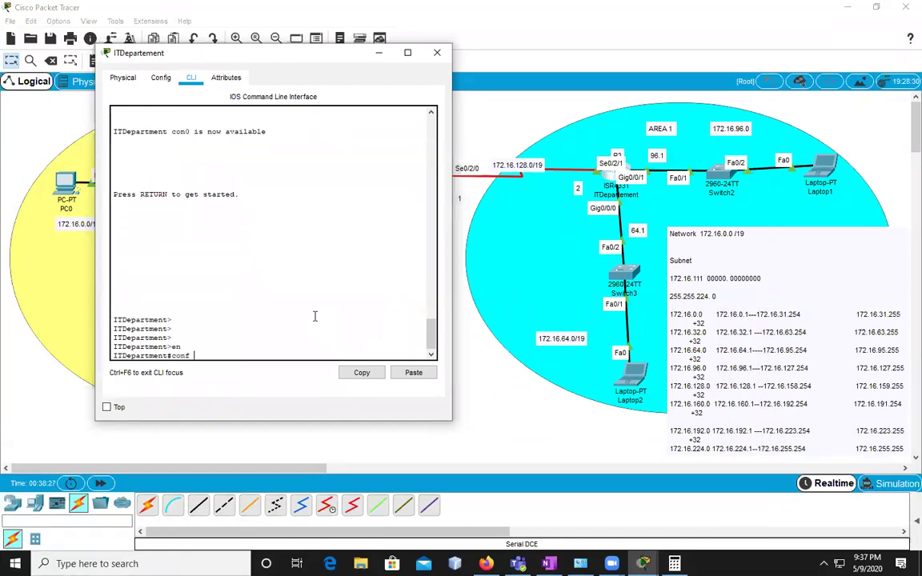
{"action": "key", "text": "Return"}
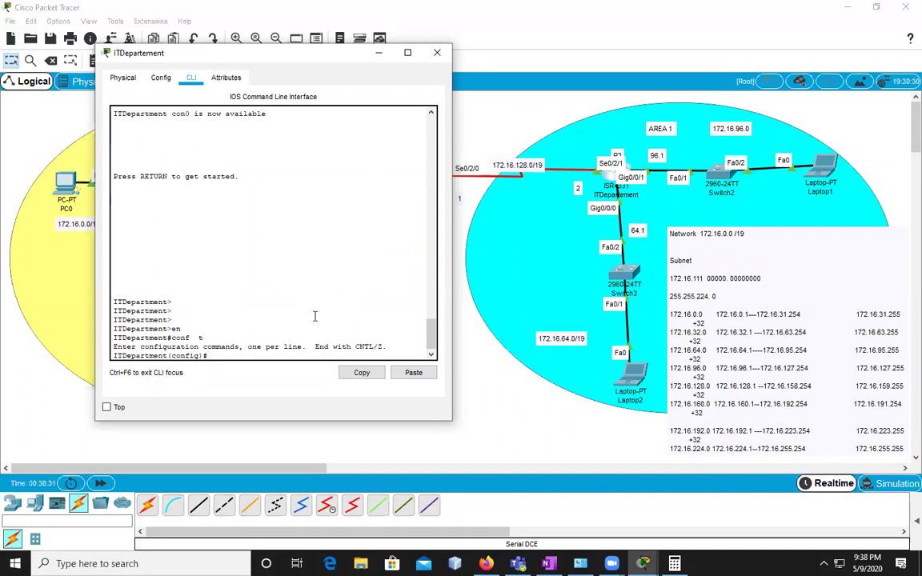
Enter OSPF process 12 on the ITDepartement router and begin a network statement.
{"action": "type", "text": "oru"}
{"action": "key", "text": "Tab"}
{"action": "key", "text": "BackSpace"}
{"action": "key", "text": "BackSpace"}
{"action": "key", "text": "BackSpace"}
{"action": "type", "text": "rou"}
{"action": "key", "text": "Tab"}
{"action": "type", "text": "ter os"}
{"action": "key", "text": "Tab"}
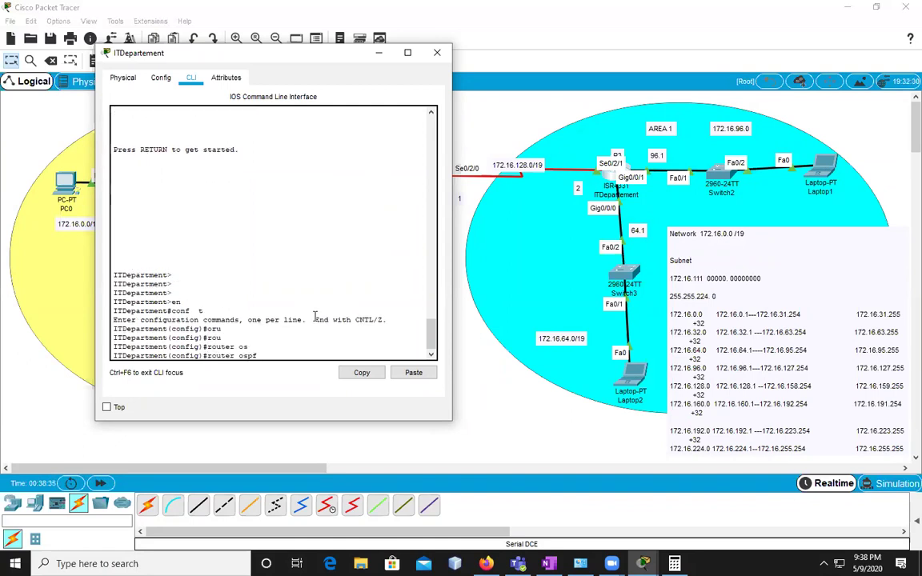
{"action": "type", "text": "12"}
{"action": "key", "text": "Return"}
{"action": "type", "text": "net"}
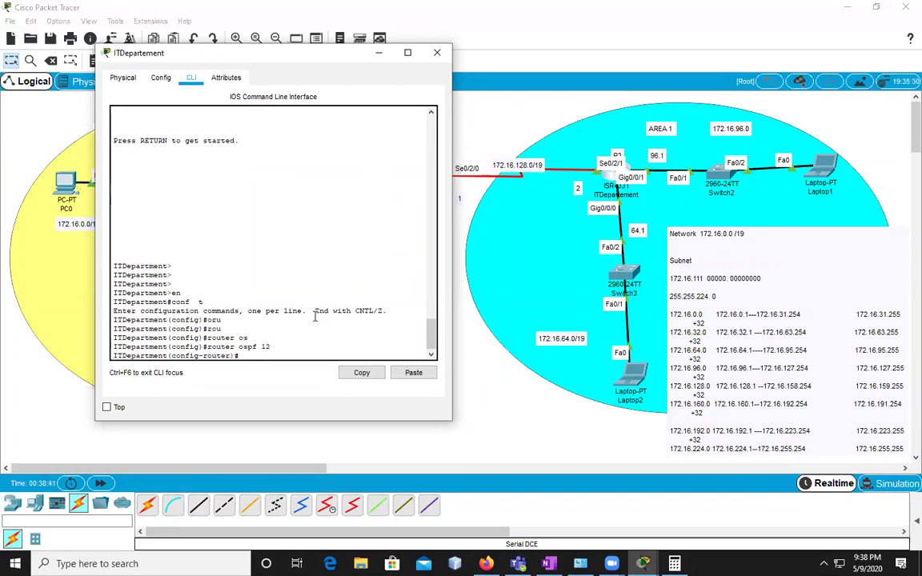
{"action": "key", "text": "Tab"}
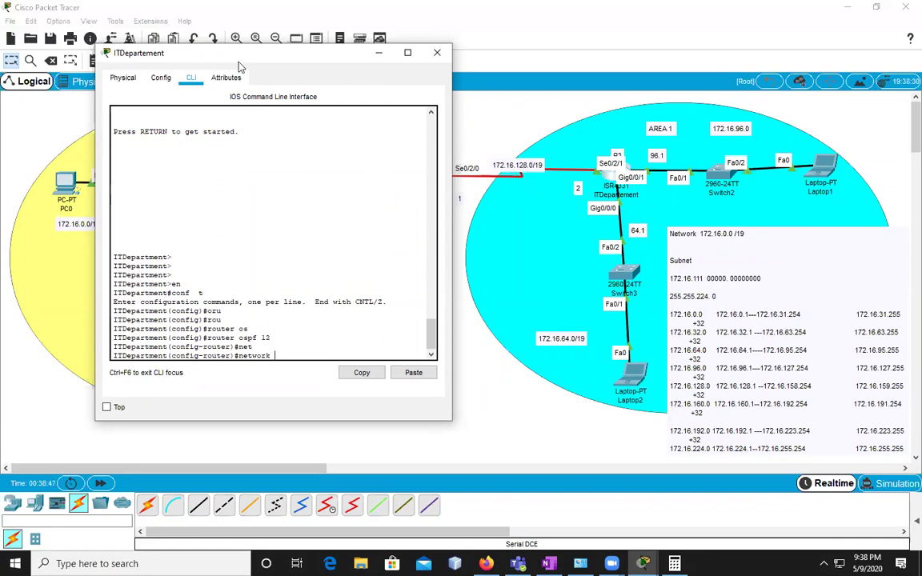
Review the Aptech router's earlier OSPF commands and re-enter its OSPF process 12 configuration.
{"action": "left_click_drag", "start_coordinate": [214, 55], "coordinate": [482, 118]}
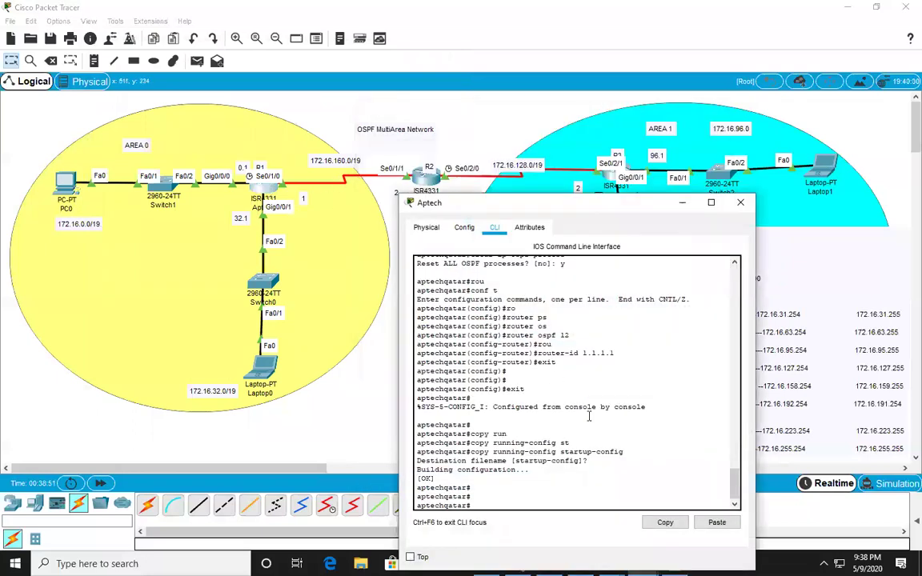
{"action": "scroll", "coordinate": [597, 421], "scroll_direction": "up", "scroll_amount": 10}
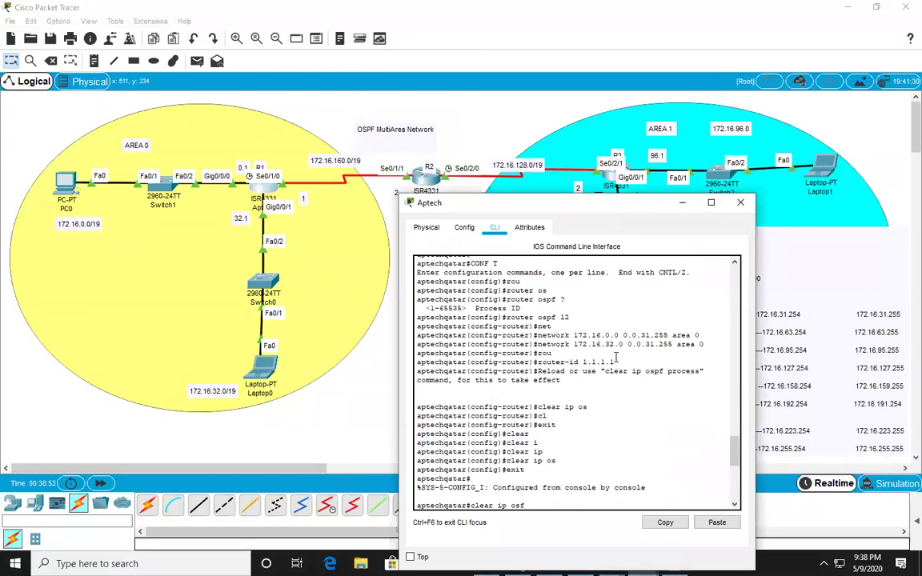
{"action": "scroll", "coordinate": [552, 320], "scroll_direction": "down", "scroll_amount": 10}
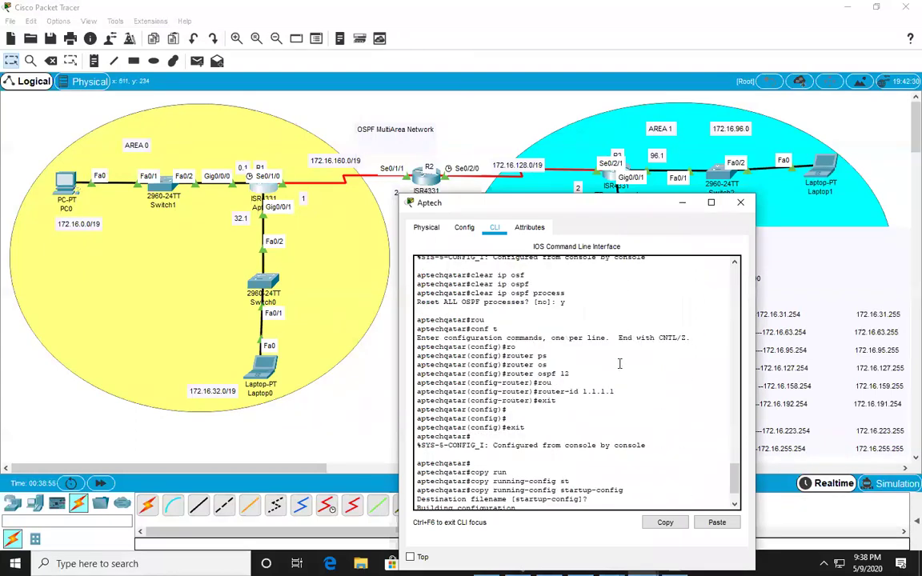
{"action": "type", "text": "conf t"}
{"action": "key", "text": "Return"}
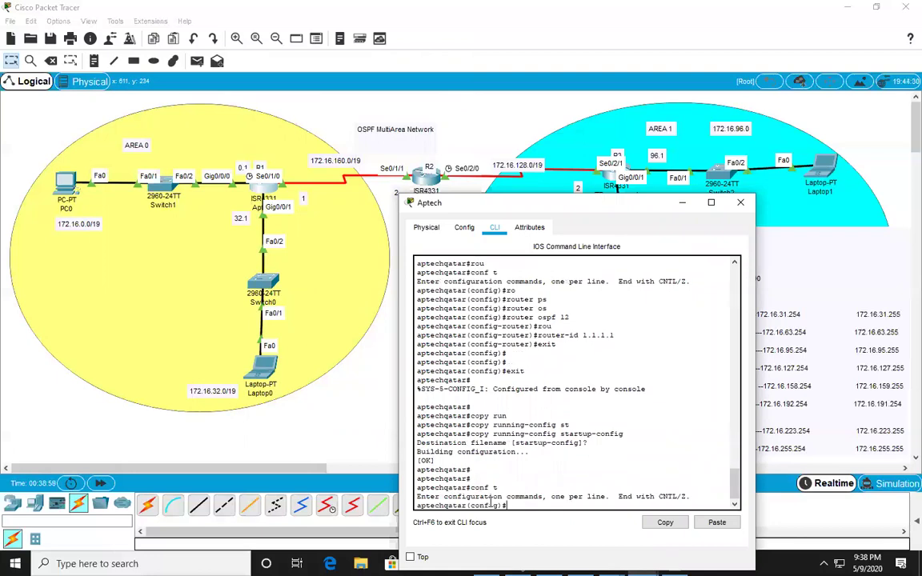
{"action": "type", "text": "rou"}
{"action": "key", "text": "Tab"}
{"action": "type", "text": "os"}
{"action": "key", "text": "Tab"}
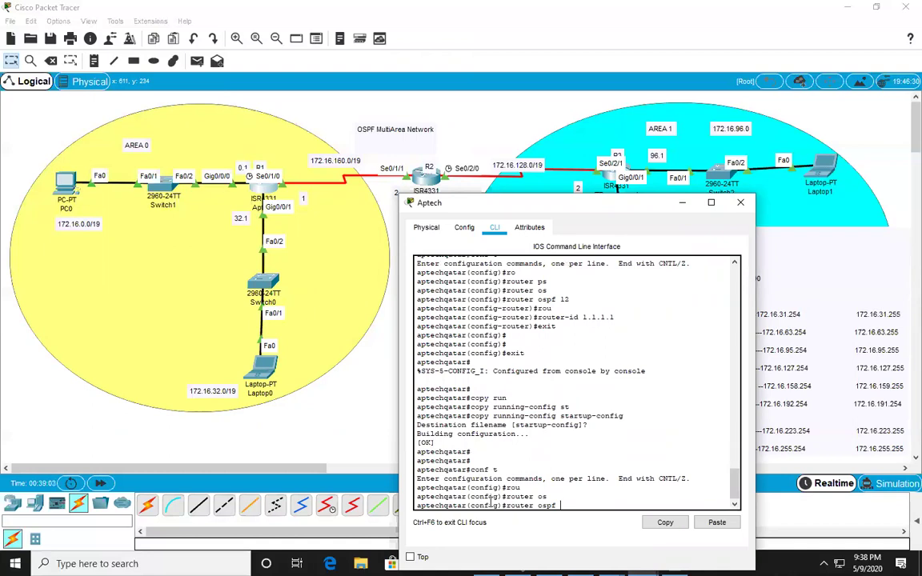
{"action": "type", "text": "12"}
{"action": "key", "text": "Return"}
Advertise network 172.16.160.0 with wildcard 0.0.31.255 in area 0 on the Aptech router and return to global configuration mode.
{"action": "type", "text": "network 172.16.32.0 0.0.31.255 area 0"}
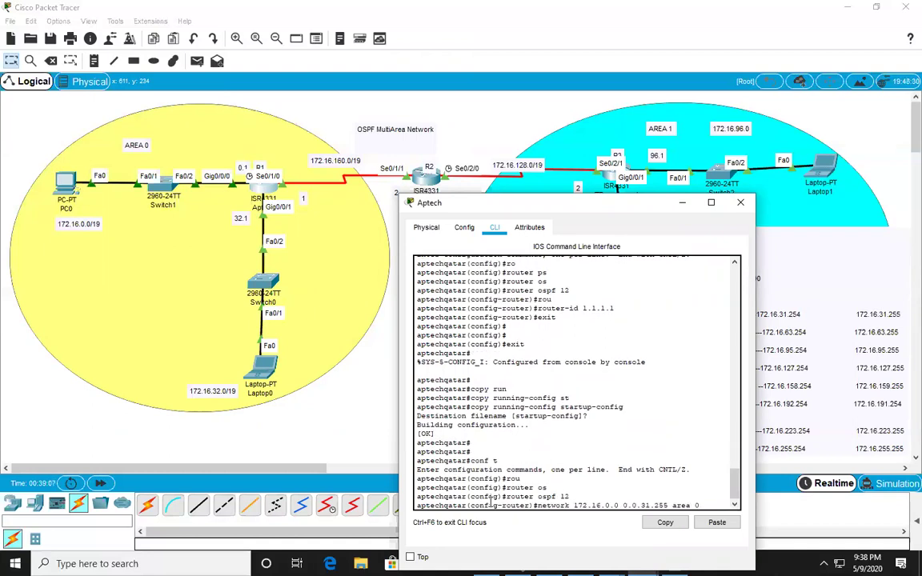
{"action": "key", "text": "Left"}
{"action": "key", "text": "Left"}
{"action": "key", "text": "Left"}
{"action": "key", "text": "Left"}
{"action": "key", "text": "Left"}
{"action": "key", "text": "Left"}
{"action": "key", "text": "Left"}
{"action": "key", "text": "Left"}
{"action": "key", "text": "Left"}
{"action": "key", "text": "Left"}
{"action": "key", "text": "Left"}
{"action": "key", "text": "Left"}
{"action": "key", "text": "Left"}
{"action": "key", "text": "Left"}
{"action": "key", "text": "Left"}
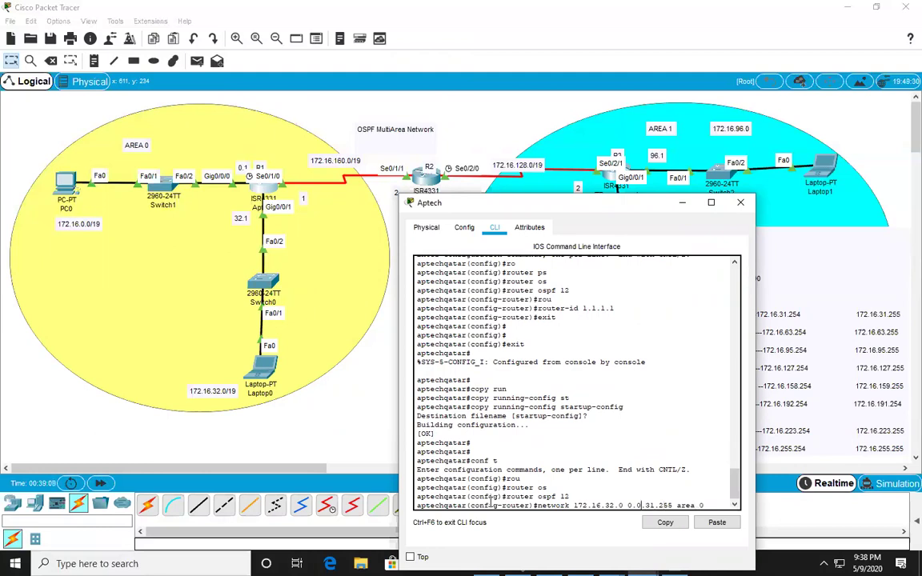
{"action": "key", "text": "BackSpace"}
{"action": "key", "text": "BackSpace"}
{"action": "type", "text": "160"}
{"action": "key", "text": "Return"}
{"action": "type", "text": "e"}
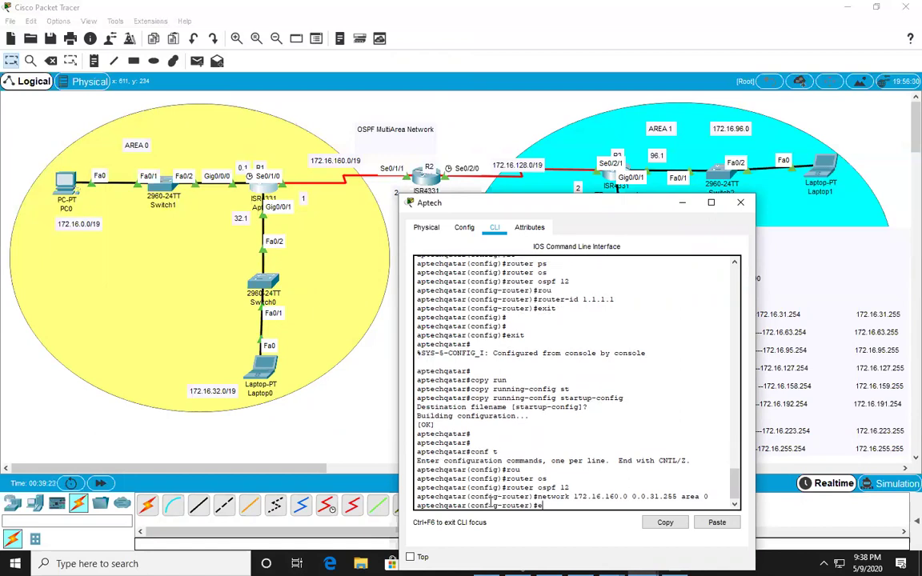
{"action": "type", "text": "xtit"}
{"action": "key", "text": "Return"}
{"action": "key", "text": "Return"}
{"action": "key", "text": "Return"}
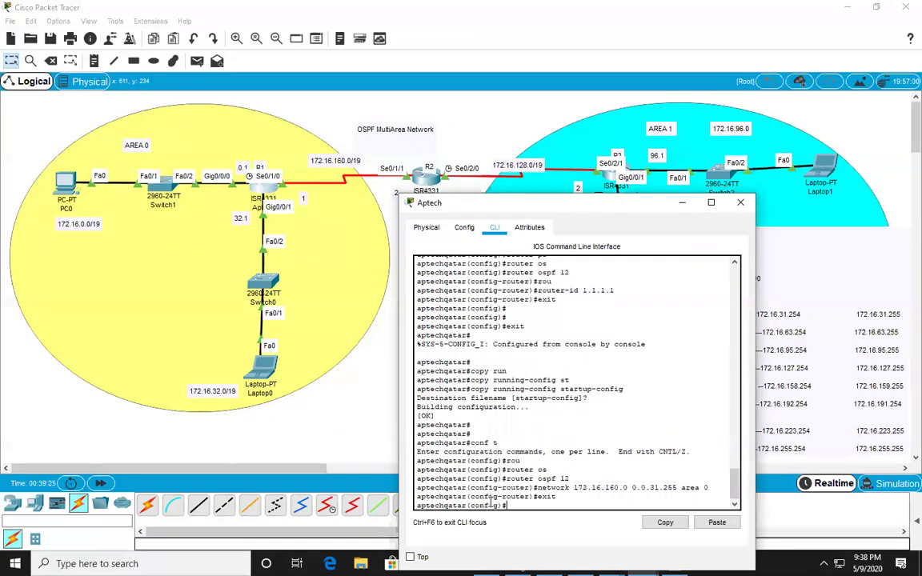
Return to privileged EXEC mode on the Aptech router and copy its running configuration to the startup configuration.
{"action": "type", "text": "exi"}
{"action": "type", "text": "t"}
{"action": "key", "text": "Return"}
{"action": "type", "text": "copy run"}
{"action": "key", "text": "Tab"}
{"action": "type", "text": "st"}
{"action": "key", "text": "Tab"}
{"action": "key", "text": "Return"}
{"action": "key", "text": "Return"}
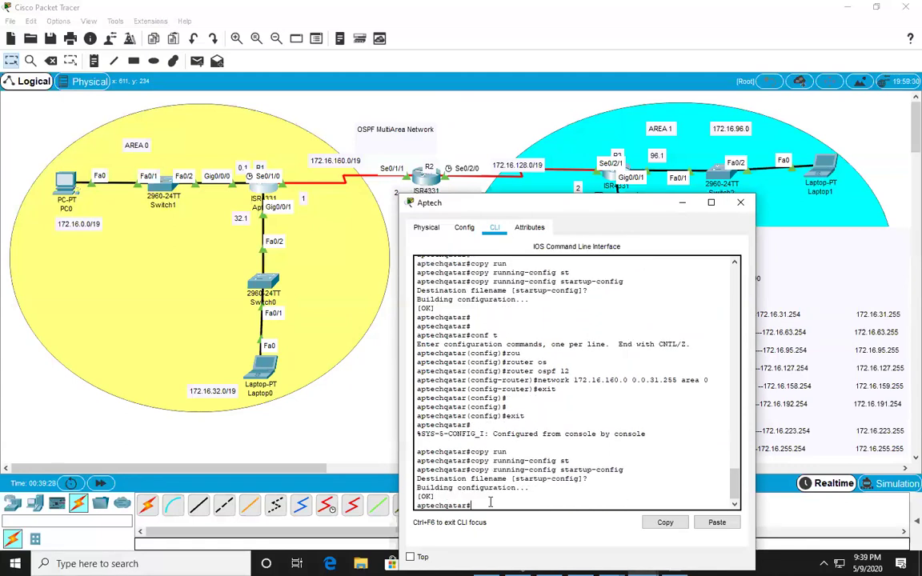
{"action": "key", "text": "Return"}
{"action": "key", "text": "Return"}
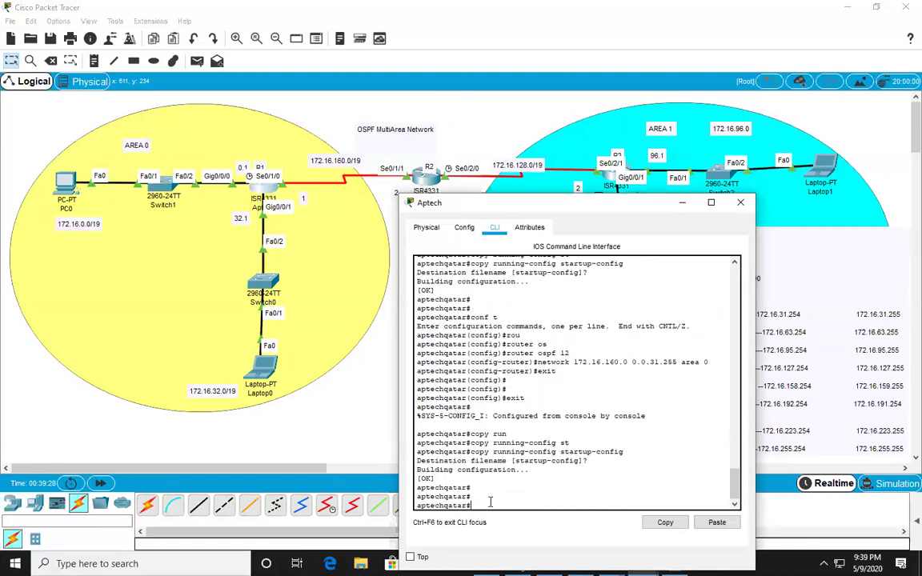
Switch to the ITDepartement router and advertise network 172.16.128.0 with wildcard 0.0.31.255 in area 1 of its OSPF process.
{"action": "left_click", "coordinate": [681, 208]}
{"action": "left_click", "coordinate": [616, 174]}
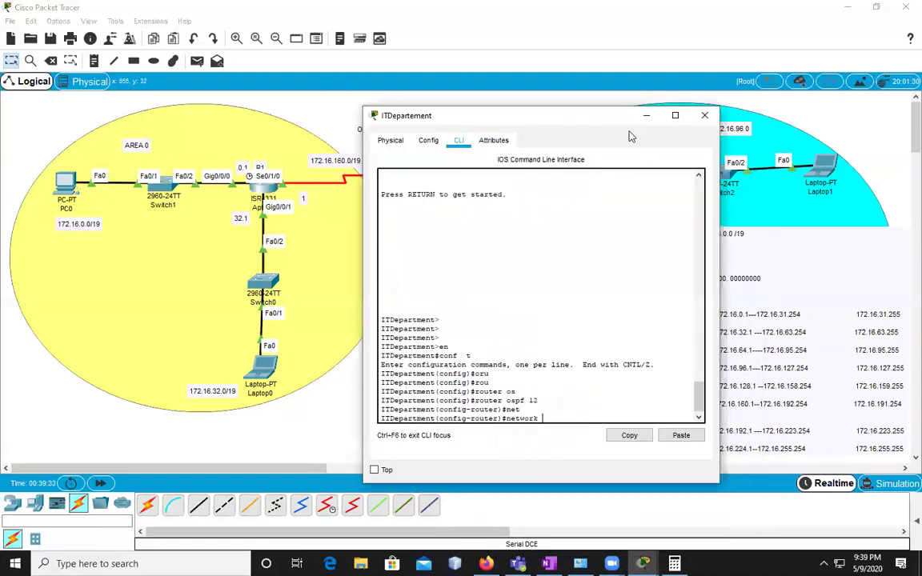
{"action": "left_click_drag", "start_coordinate": [504, 115], "coordinate": [224, 99]}
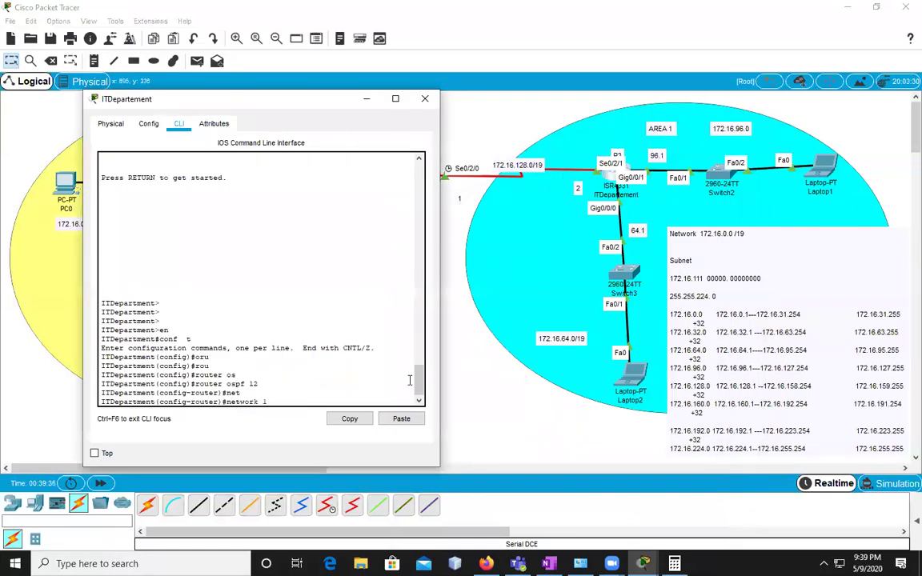
{"action": "type", "text": "2.16.128.0 255.255."}
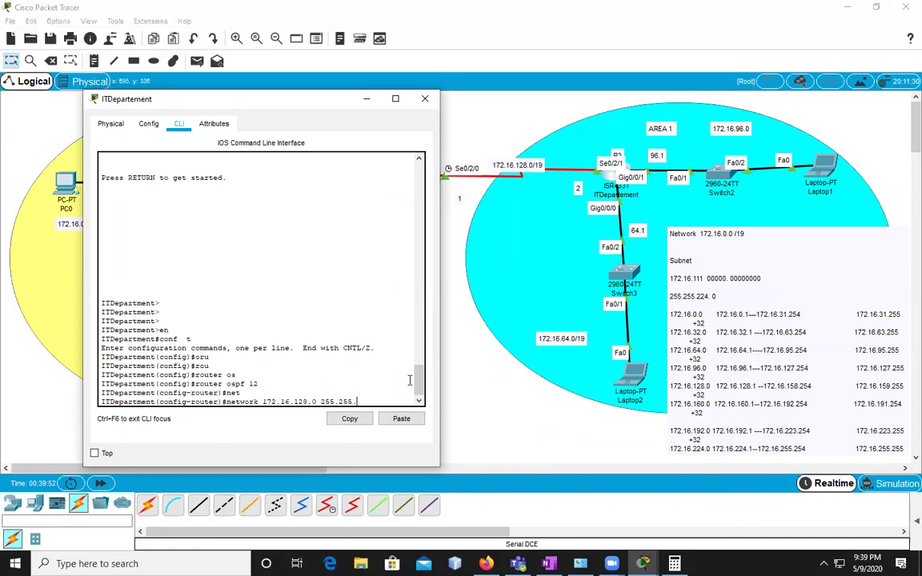
{"action": "type", "text": "224"}
{"action": "key", "text": "BackSpace"}
{"action": "key", "text": "BackSpace"}
{"action": "key", "text": "BackSpace"}
{"action": "key", "text": "BackSpace"}
{"action": "key", "text": "BackSpace"}
{"action": "key", "text": "BackSpace"}
{"action": "key", "text": "BackSpace"}
{"action": "key", "text": "BackSpace"}
{"action": "key", "text": "BackSpace"}
{"action": "key", "text": "BackSpace"}
{"action": "key", "text": "BackSpace"}
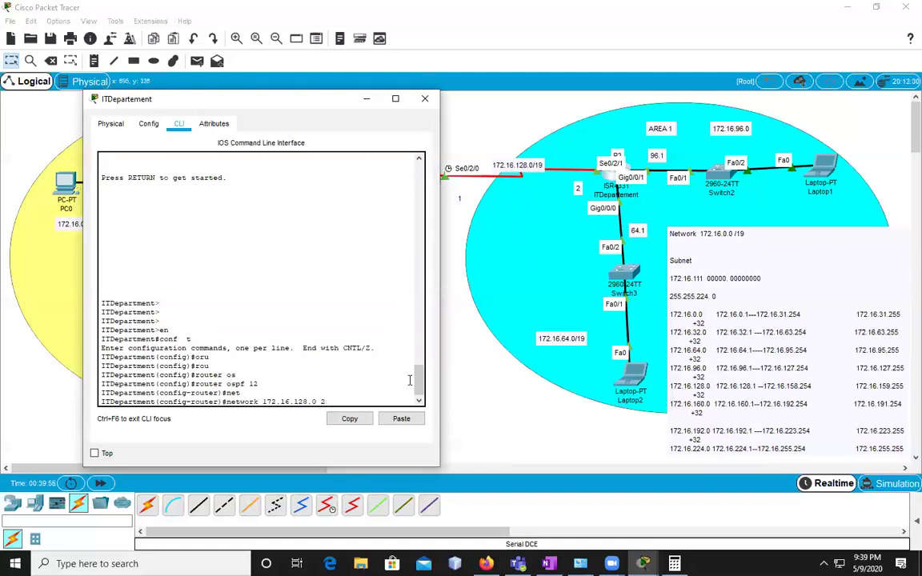
{"action": "type", "text": "0.0.31.255 area 1"}
{"action": "key", "text": "Return"}
Advertise network 172.16.64.0 with wildcard 0.0.31.255 in area 1 on the ITDepartement router by reusing the previous network statement.
{"action": "key", "text": "Up"}
{"action": "key", "text": "Left"}
{"action": "key", "text": "Left"}
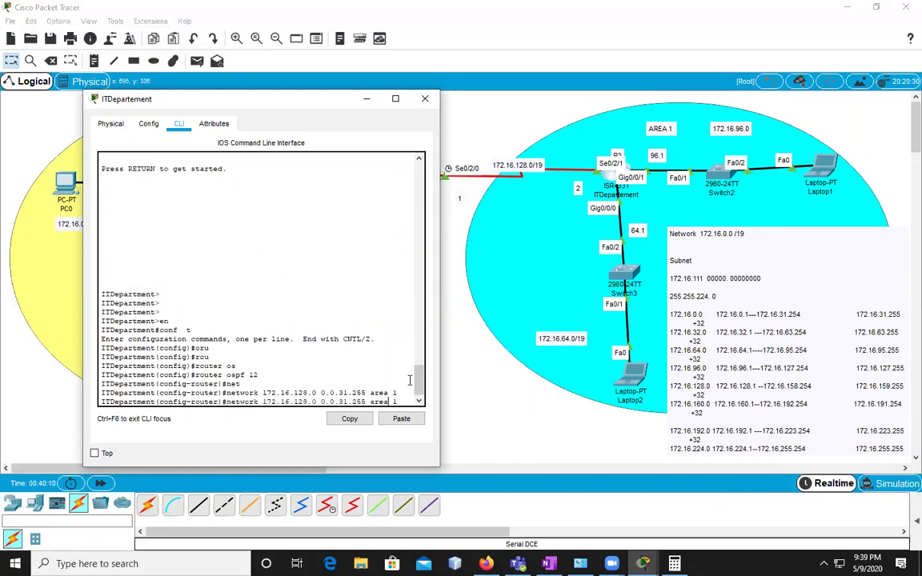
{"action": "key", "text": "Left"}
{"action": "key", "text": "Left"}
{"action": "key", "text": "Left"}
{"action": "key", "text": "Left"}
{"action": "key", "text": "Left"}
{"action": "key", "text": "Left"}
{"action": "key", "text": "Left"}
{"action": "key", "text": "Left"}
{"action": "key", "text": "Left"}
{"action": "key", "text": "Left"}
{"action": "key", "text": "Left"}
{"action": "key", "text": "Left"}
{"action": "key", "text": "Left"}
{"action": "key", "text": "Left"}
{"action": "key", "text": "BackSpace"}
{"action": "key", "text": "BackSpace"}
{"action": "key", "text": "BackSpace"}
{"action": "type", "text": "64"}
{"action": "key", "text": "Return"}
Advertise network 172.16.96.0 with wildcard 0.0.31.255 in area 1 on the ITDepartement router.
{"action": "key", "text": "Up"}
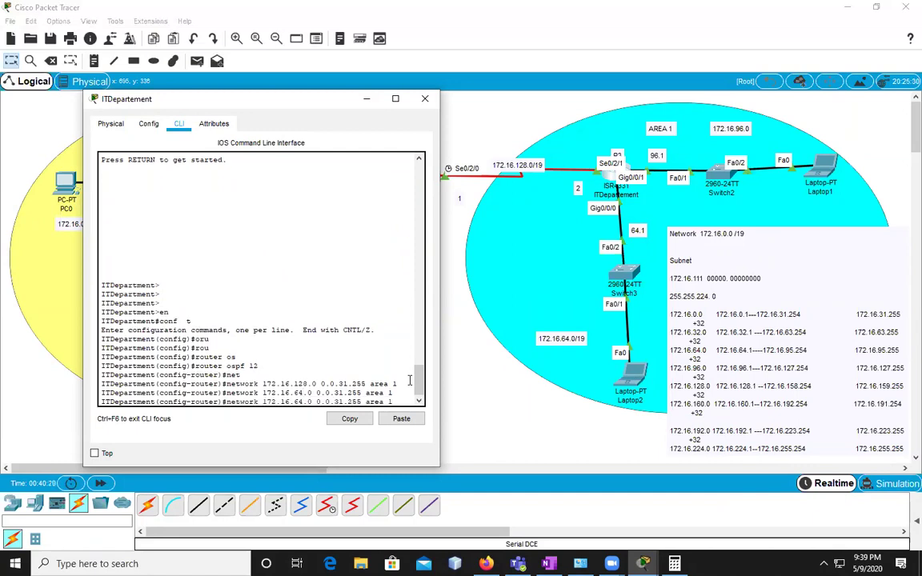
{"action": "key", "text": "BackSpace"}
{"action": "key", "text": "BackSpace"}
{"action": "type", "text": "6"}
{"action": "key", "text": "Return"}
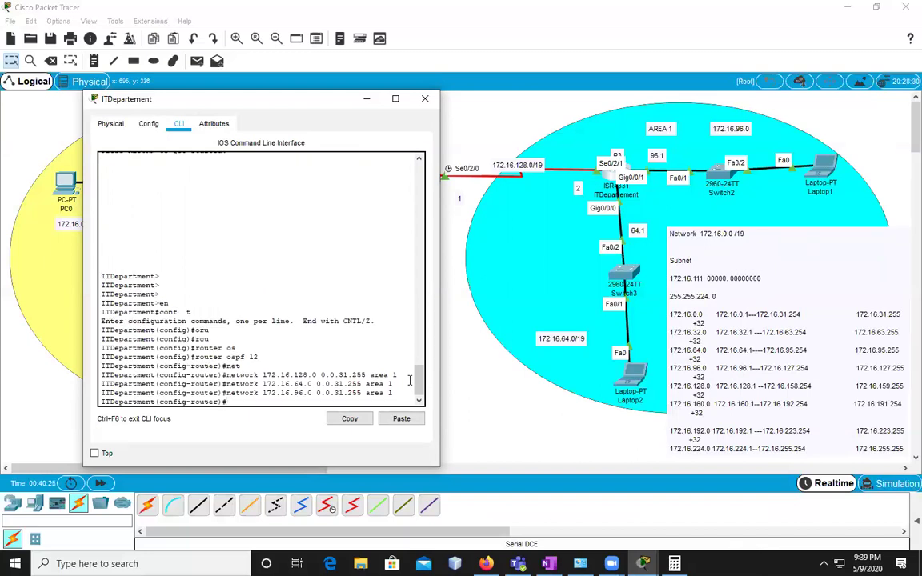
Set the ITDepartement router's OSPF router ID to 3.3.3.3 and return to privileged EXEC mode.
{"action": "type", "text": "rou"}
{"action": "key", "text": "Tab"}
{"action": "type", "text": "3.3."}
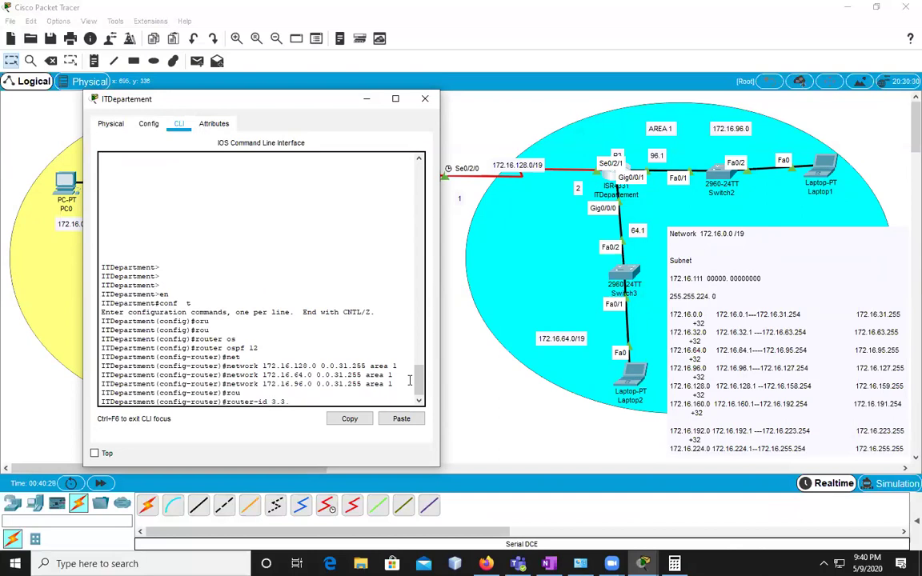
{"action": "type", "text": "3.3"}
{"action": "key", "text": "Return"}
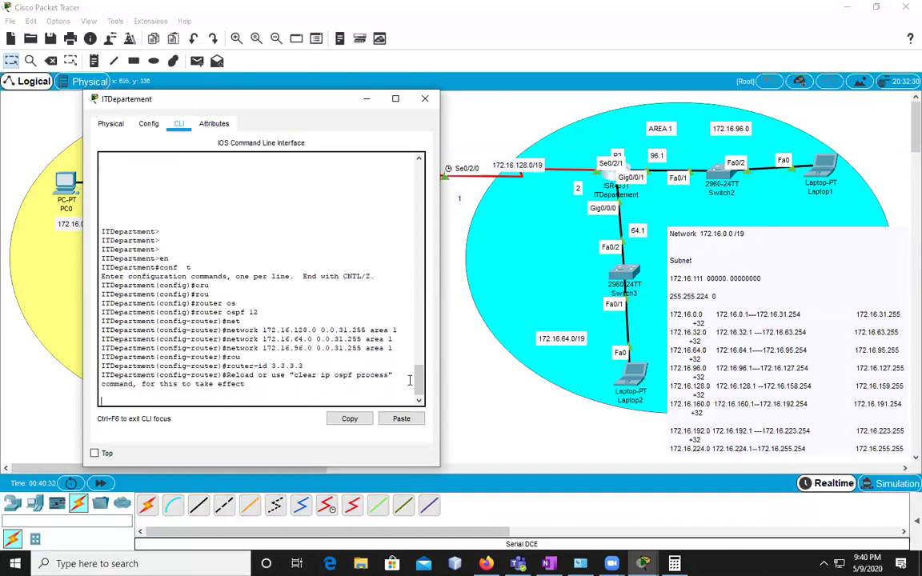
{"action": "key", "text": "Return"}
{"action": "type", "text": "exit"}
{"action": "key", "text": "Return"}
{"action": "type", "text": "EXIT"}
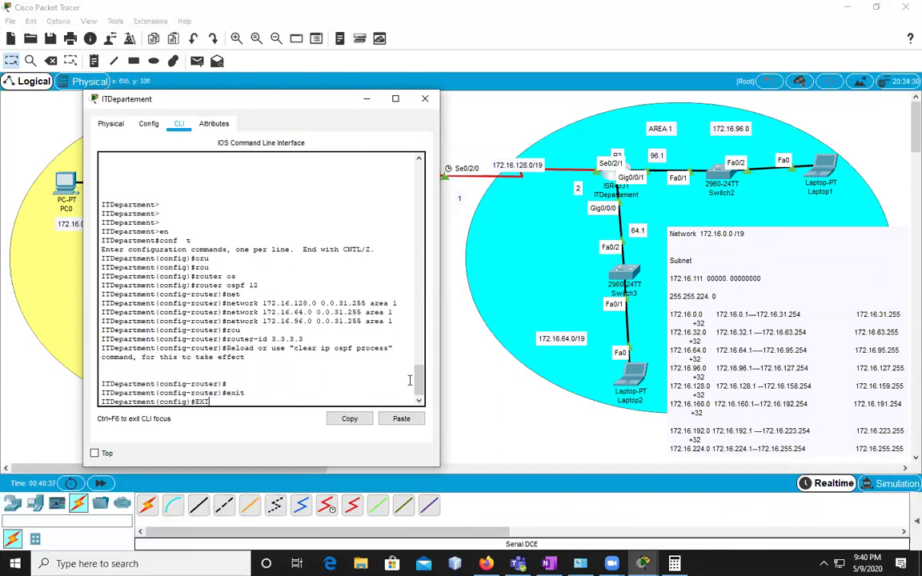
{"action": "key", "text": "Return"}
{"action": "key", "text": "Return"}
Run clear ip ospf process on the ITDepartement router and answer y to reset all OSPF processes.
{"action": "type", "text": "CL"}
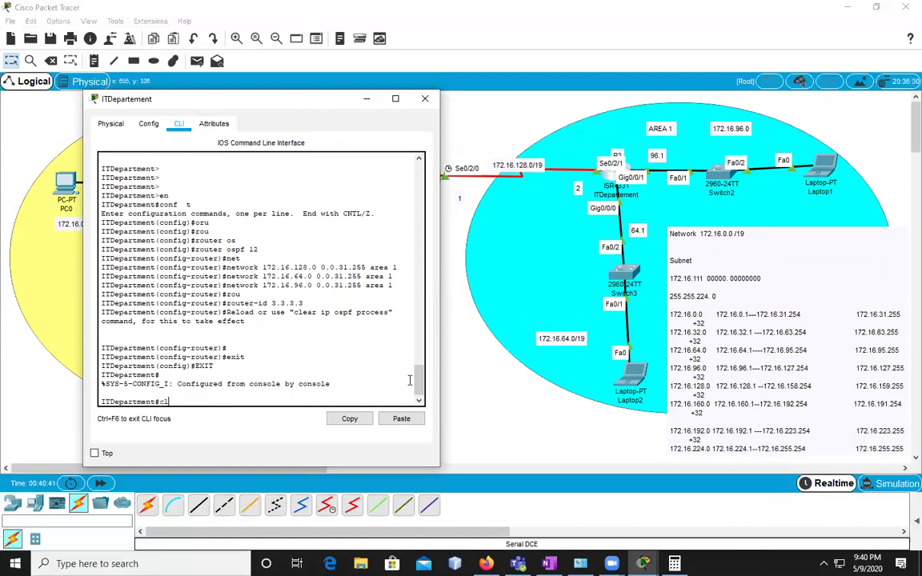
{"action": "key", "text": "Tab"}
{"action": "type", "text": "ip"}
{"action": "key", "text": "Tab"}
{"action": "type", "text": "os"}
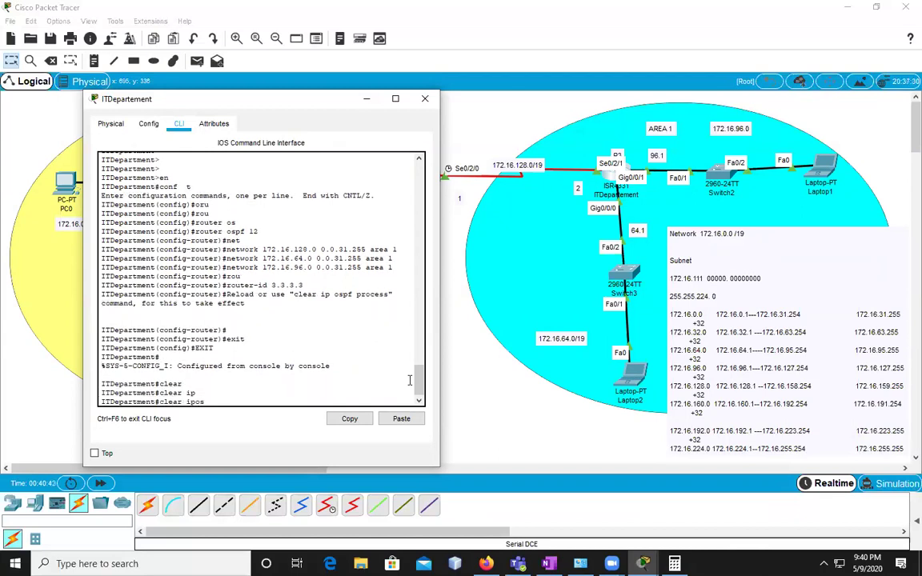
{"action": "key", "text": "Tab"}
{"action": "key", "text": "BackSpace"}
{"action": "key", "text": "BackSpace"}
{"action": "type", "text": "os"}
{"action": "key", "text": "Tab"}
{"action": "type", "text": "pr"}
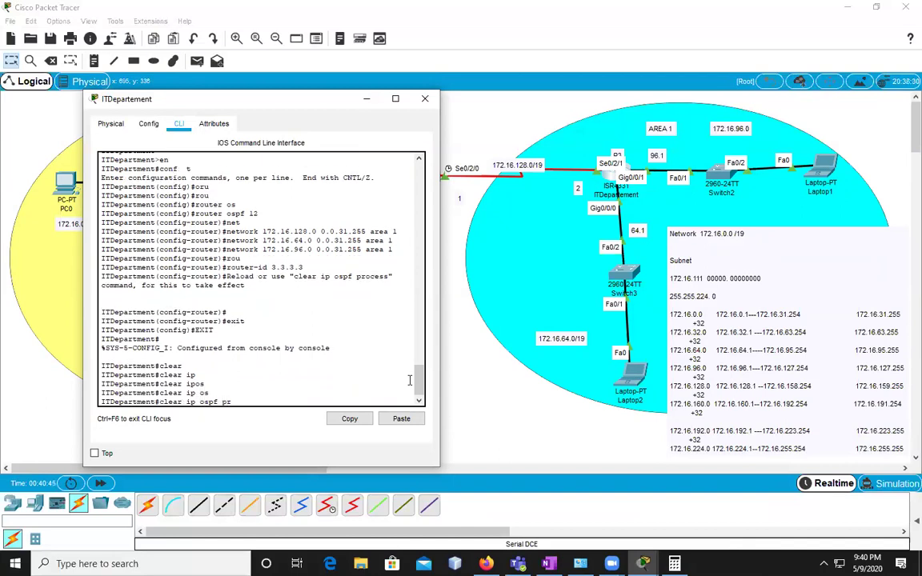
{"action": "key", "text": "Tab"}
{"action": "key", "text": "Return"}
{"action": "key", "text": "Return"}
{"action": "key", "text": "Return"}
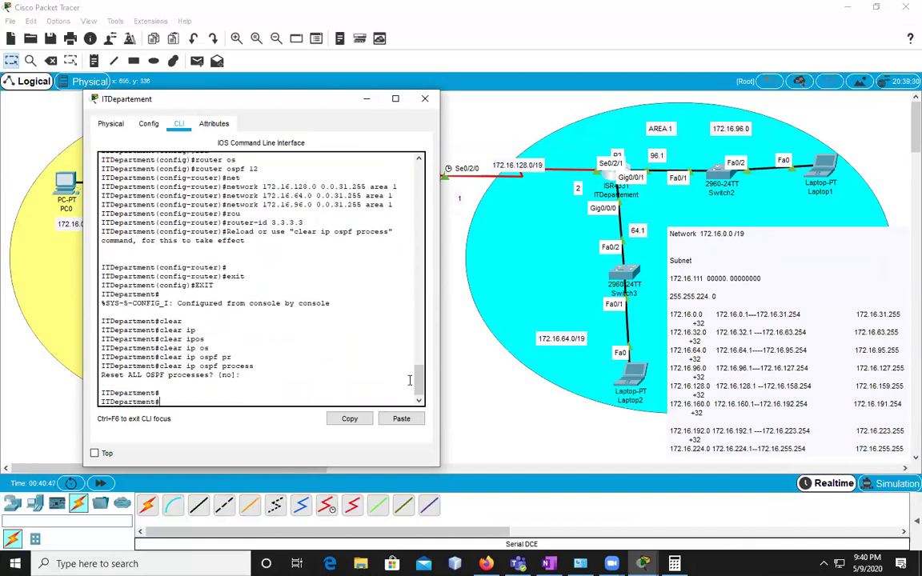
{"action": "key", "text": "Up"}
{"action": "key", "text": "Return"}
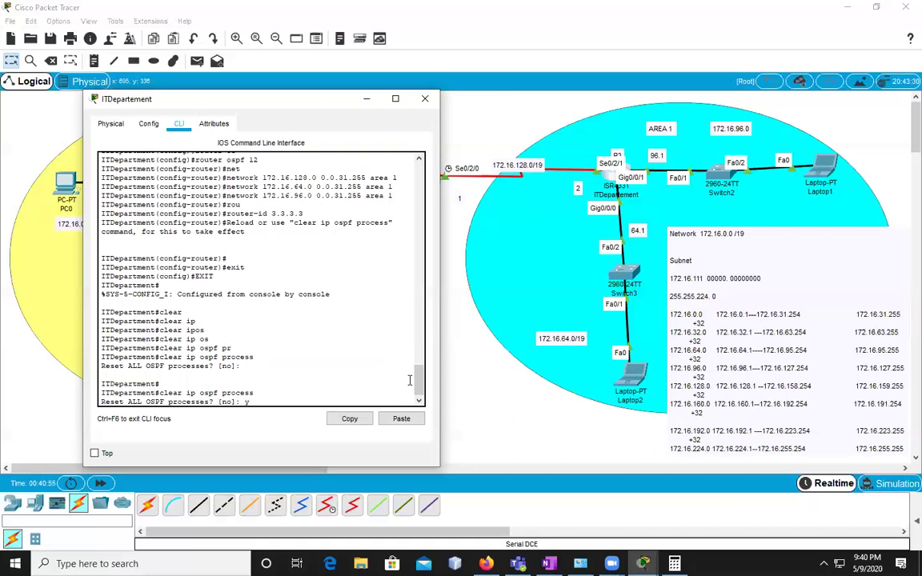
{"action": "type", "text": "y"}
{"action": "key", "text": "Return"}
Enter global configuration mode on the ITDepartement router.
{"action": "type", "text": "ru"}
{"action": "type", "text": "ou"}
{"action": "key", "text": "Tab"}
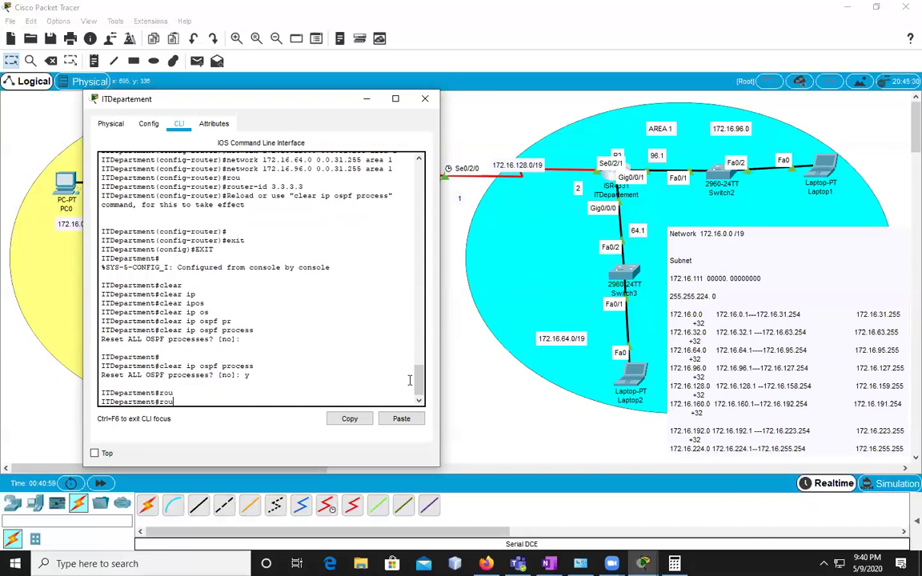
{"action": "key", "text": "BackSpace"}
{"action": "key", "text": "BackSpace"}
{"action": "key", "text": "BackSpace"}
{"action": "type", "text": "conf t"}
{"action": "key", "text": "Return"}
Try to assign router ID 3.3.3.3 under OSPF process 123 on the ITDepartement router.
{"action": "type", "text": "rou"}
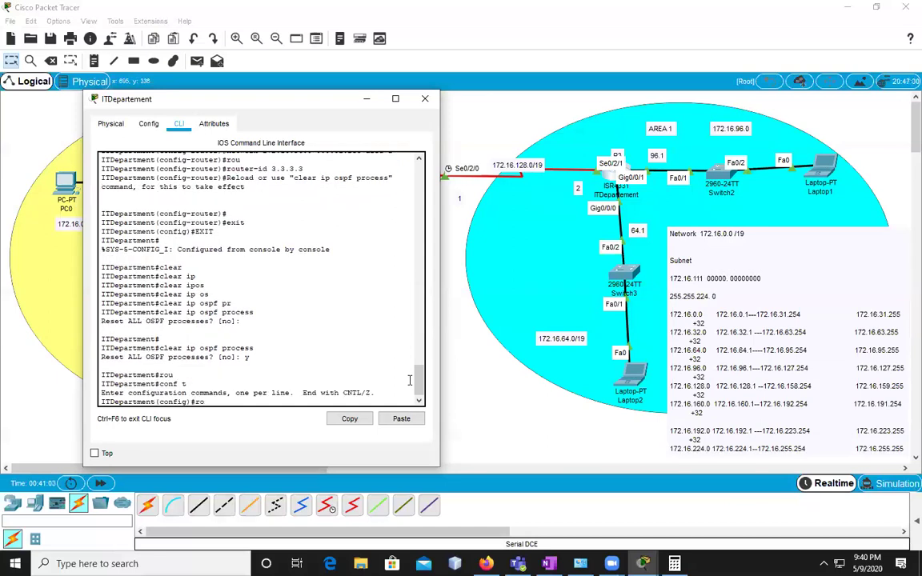
{"action": "key", "text": "Tab"}
{"action": "type", "text": "os"}
{"action": "key", "text": "Tab"}
{"action": "type", "text": "123"}
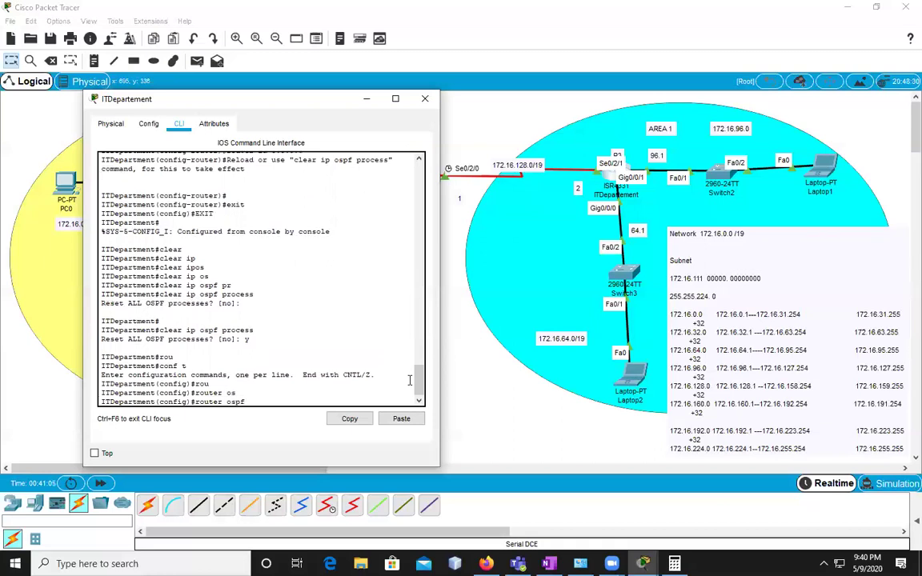
{"action": "key", "text": "Return"}
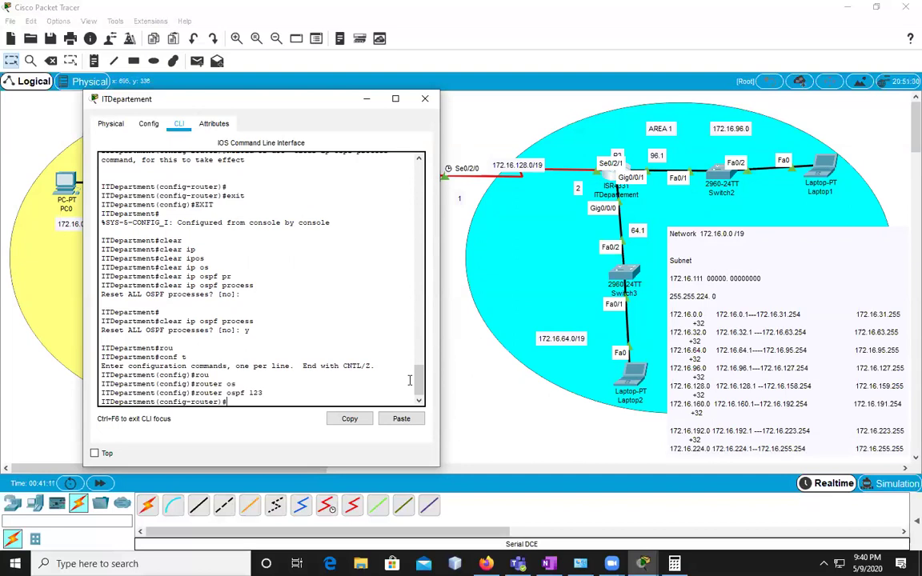
{"action": "type", "text": "rou"}
{"action": "key", "text": "Tab"}
{"action": "type", "text": "3.3.3."}
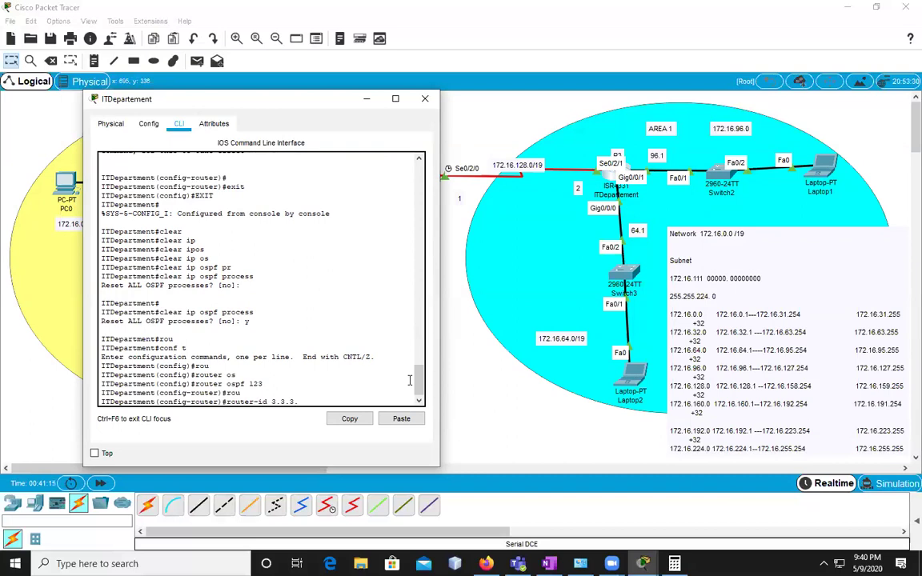
{"action": "type", "text": "3"}
{"action": "key", "text": "Return"}
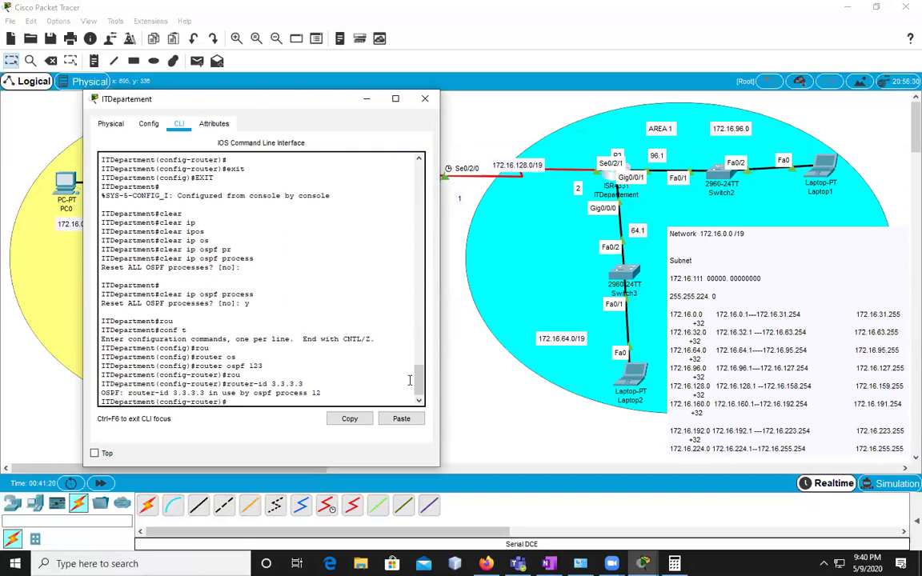
Enter OSPF process 12 on the ITDepartement router and assign router ID 3.3.3.3 to it.
{"action": "key", "text": "Up"}
{"action": "key", "text": "Up"}
{"action": "key", "text": "BackSpace"}
{"action": "key", "text": "Return"}
{"action": "key", "text": "Up"}
{"action": "key", "text": "Up"}
{"action": "key", "text": "Return"}
Return to privileged EXEC mode on the ITDepartement router and copy its running configuration to the startup configuration.
{"action": "type", "text": "exit"}
{"action": "key", "text": "Return"}
{"action": "key", "text": "Return"}
{"action": "key", "text": "Return"}
{"action": "key", "text": "Return"}
{"action": "type", "text": "exit"}
{"action": "key", "text": "Return"}
{"action": "key", "text": "Return"}
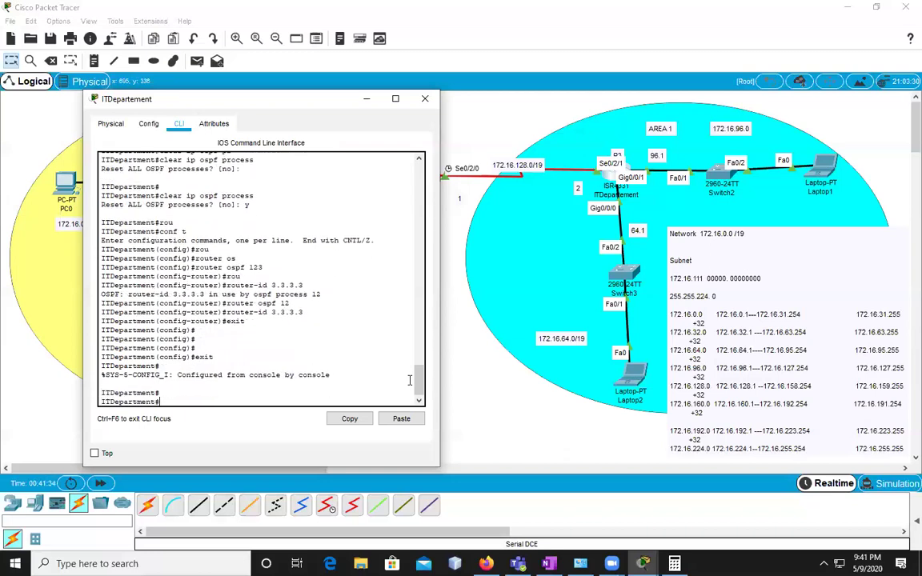
{"action": "type", "text": "copy run"}
{"action": "key", "text": "Tab"}
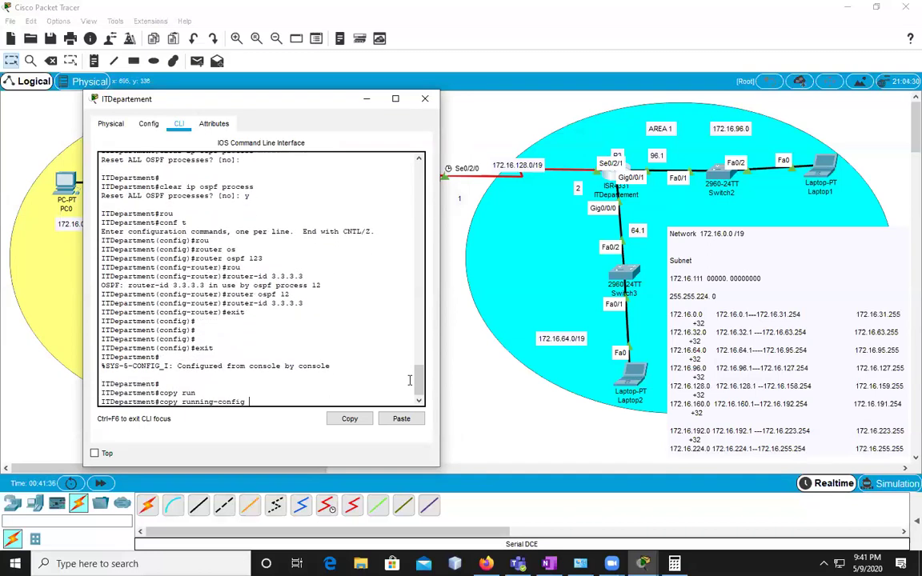
{"action": "type", "text": "st"}
{"action": "key", "text": "Tab"}
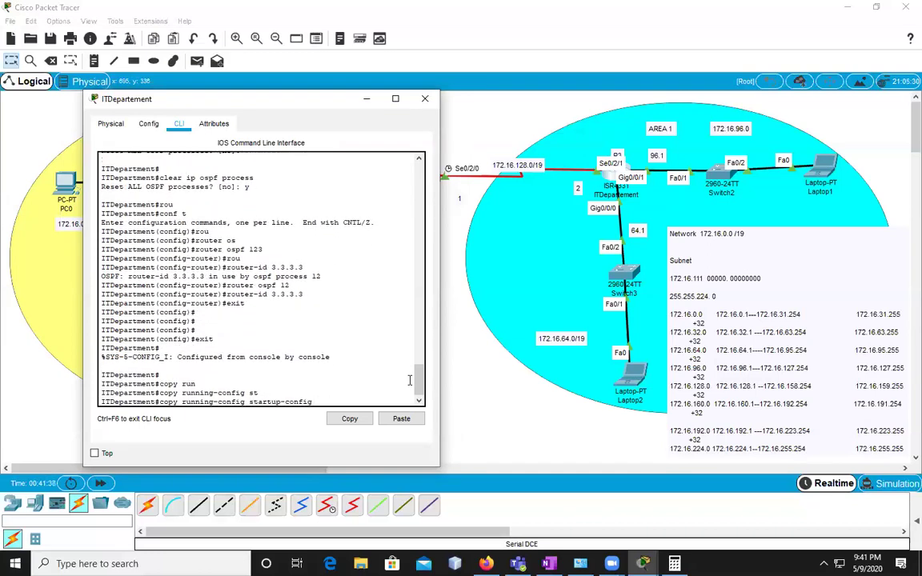
{"action": "key", "text": "Return"}
{"action": "key", "text": "Return"}
{"action": "key", "text": "Return"}
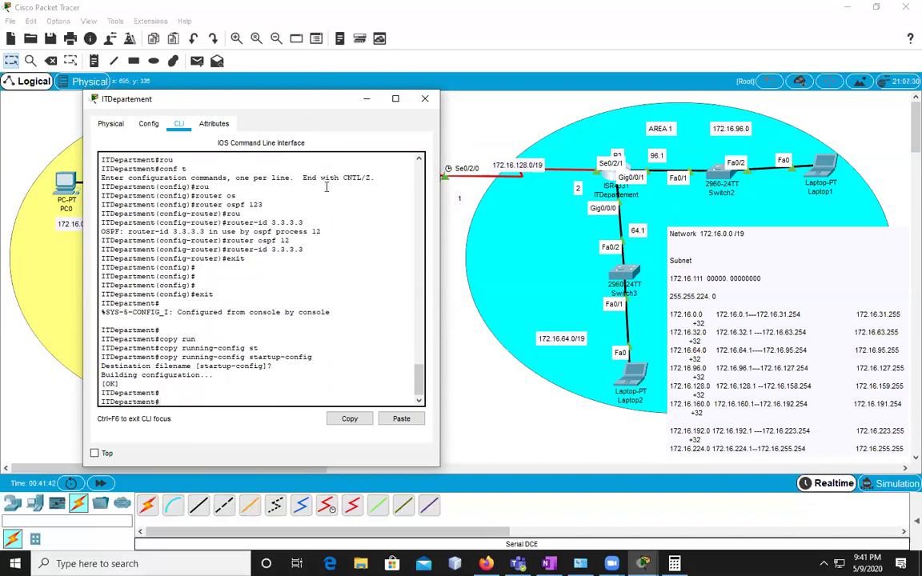
Minimize the ITDepartement router's window and enter global configuration mode on the Trainning router (R2).
{"action": "left_click", "coordinate": [350, 69]}
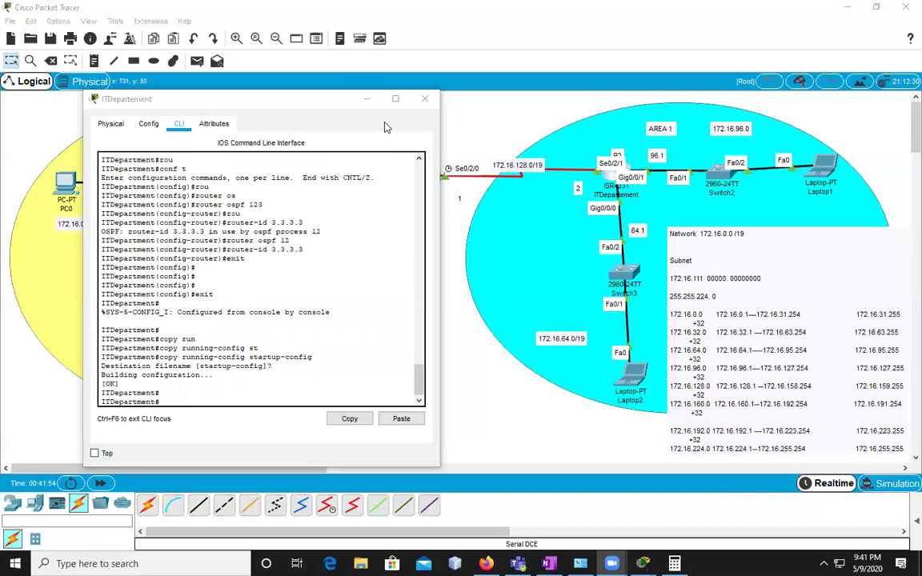
{"action": "left_click", "coordinate": [365, 98]}
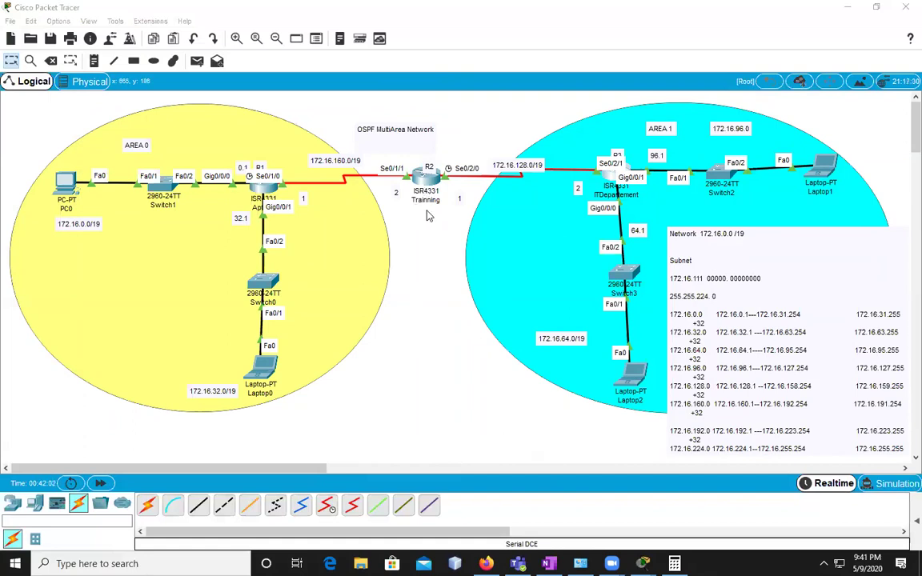
{"action": "left_click", "coordinate": [416, 175]}
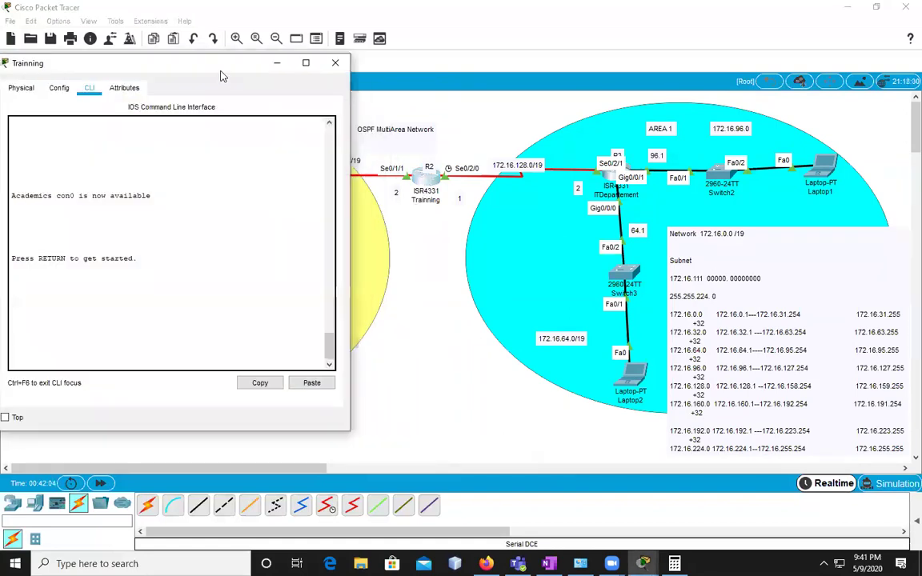
{"action": "left_click_drag", "start_coordinate": [222, 75], "coordinate": [589, 81]}
{"action": "key", "text": "Return"}
{"action": "key", "text": "Return"}
{"action": "key", "text": "Return"}
{"action": "type", "text": "en"}
{"action": "key", "text": "Return"}
{"action": "type", "text": "conf "}
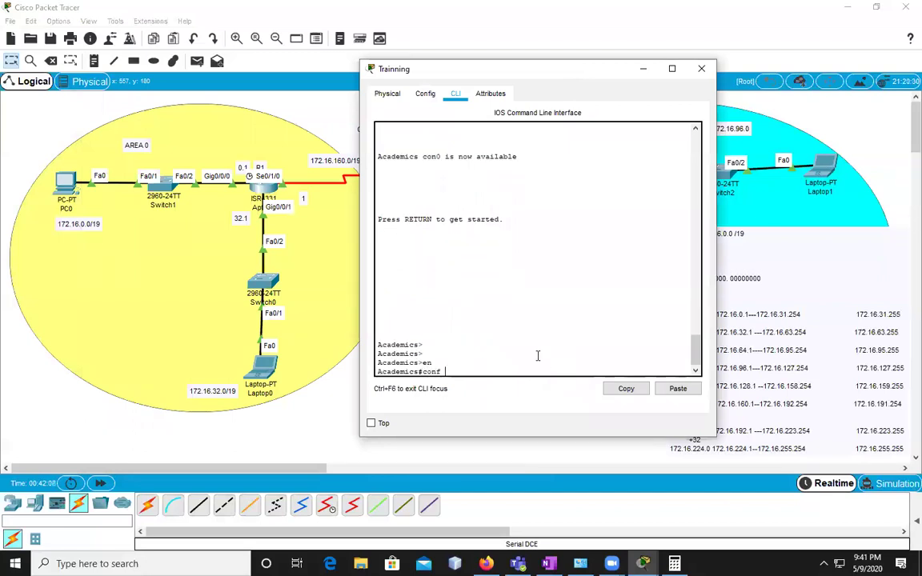
{"action": "type", "text": "t"}
{"action": "key", "text": "Return"}
{"action": "key", "text": "Return"}
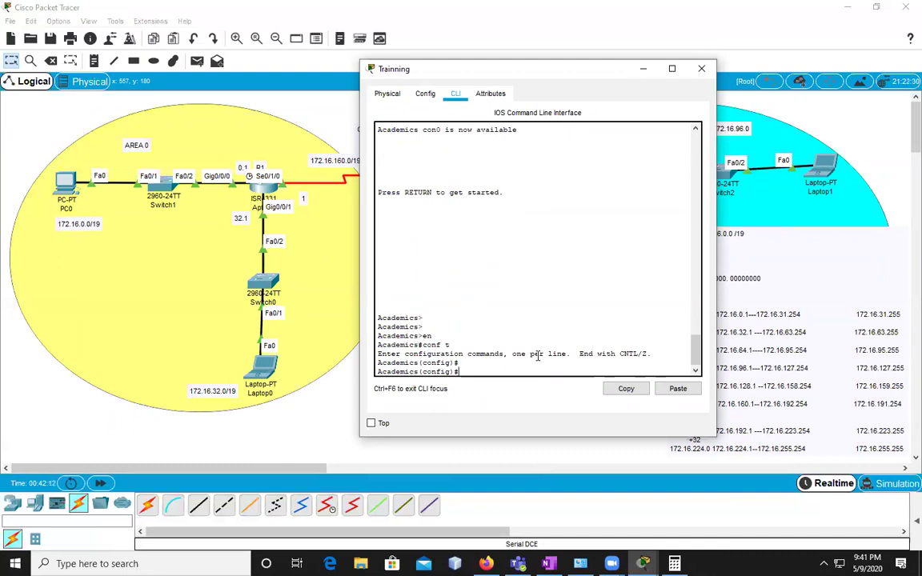
Close the Trainning router's window and place the note "ABR(Area Border Gatewar Router" centred below R2 in the topology.
{"action": "left_click", "coordinate": [701, 69]}
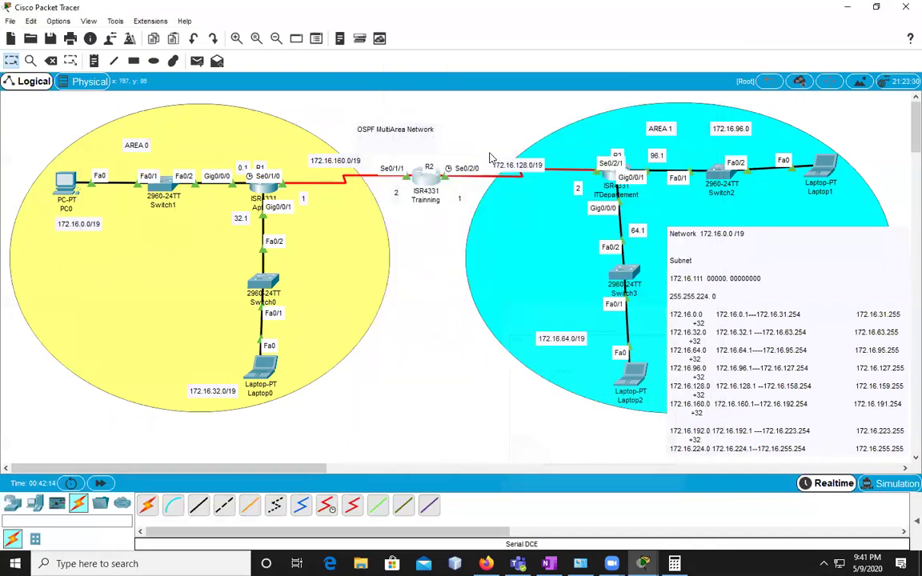
{"action": "left_click", "coordinate": [94, 61]}
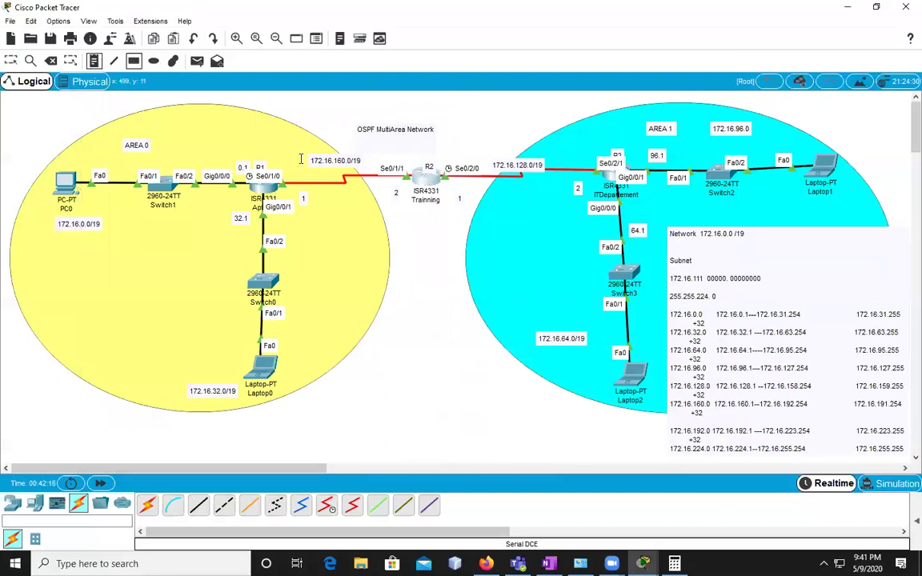
{"action": "left_click", "coordinate": [402, 213]}
{"action": "type", "text": "abr"}
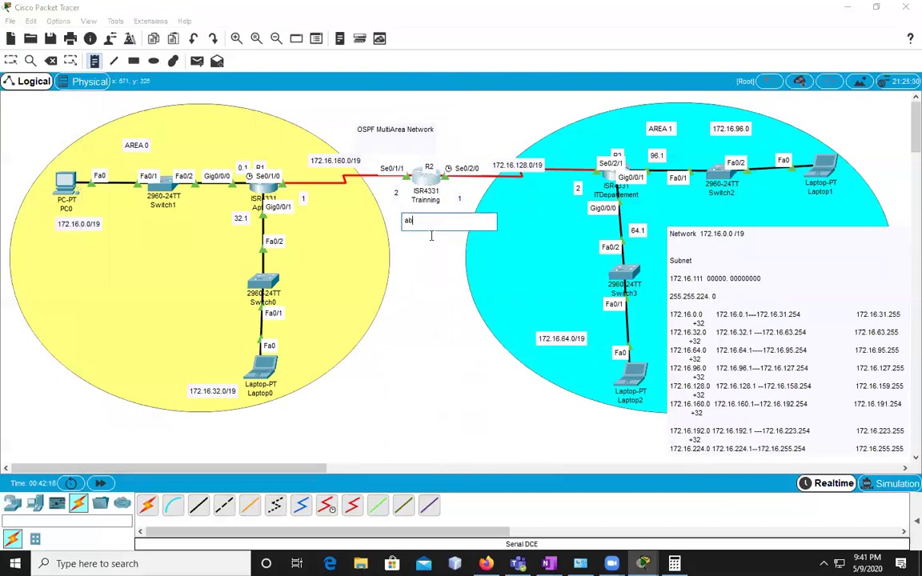
{"action": "key", "text": "BackSpace"}
{"action": "key", "text": "BackSpace"}
{"action": "key", "text": "BackSpace"}
{"action": "type", "text": "ABRi"}
{"action": "type", "text": "Area"}
{"action": "type", "text": " Bordreue"}
{"action": "key", "text": "BackSpace"}
{"action": "key", "text": "BackSpace"}
{"action": "key", "text": "BackSpace"}
{"action": "key", "text": "BackSpace"}
{"action": "type", "text": "er Gatewar Router"}
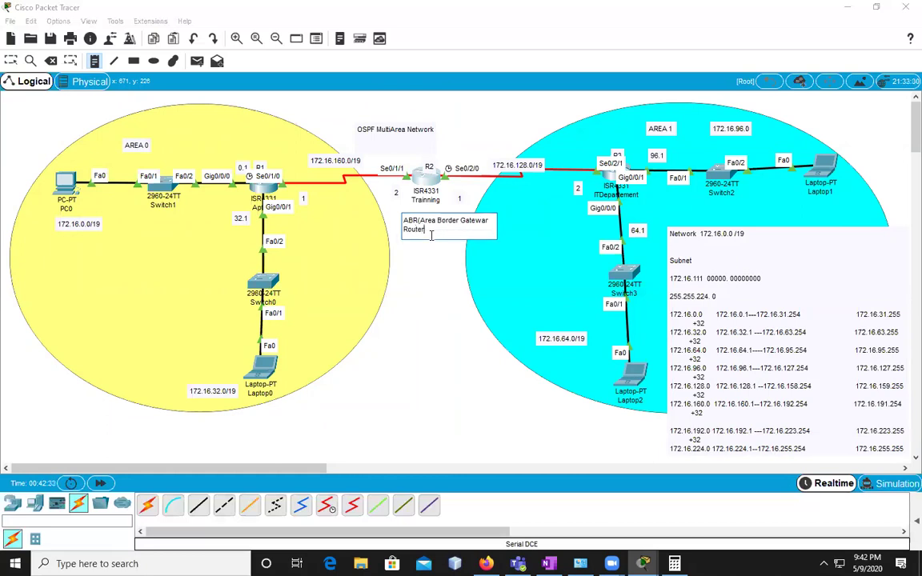
{"action": "left_click", "coordinate": [437, 227]}
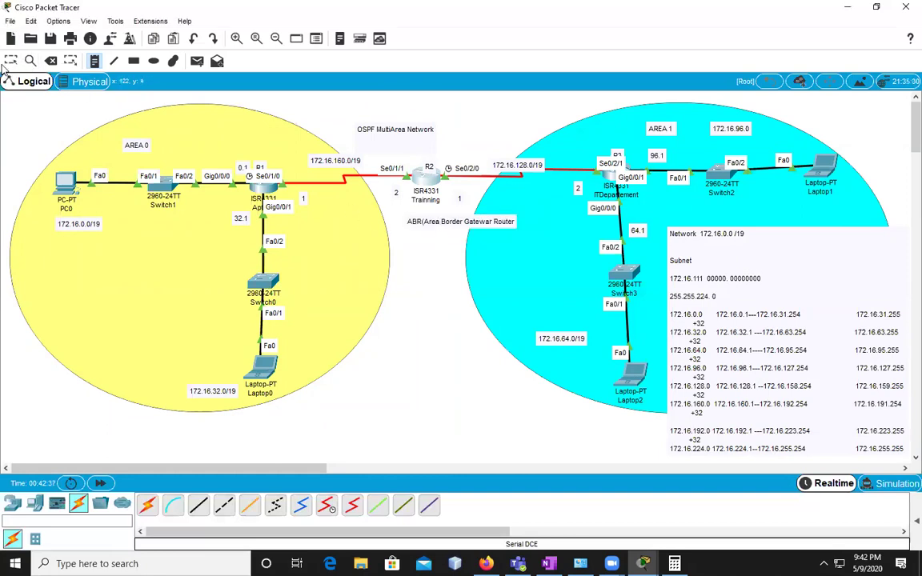
{"action": "left_click_drag", "start_coordinate": [469, 222], "coordinate": [435, 218]}
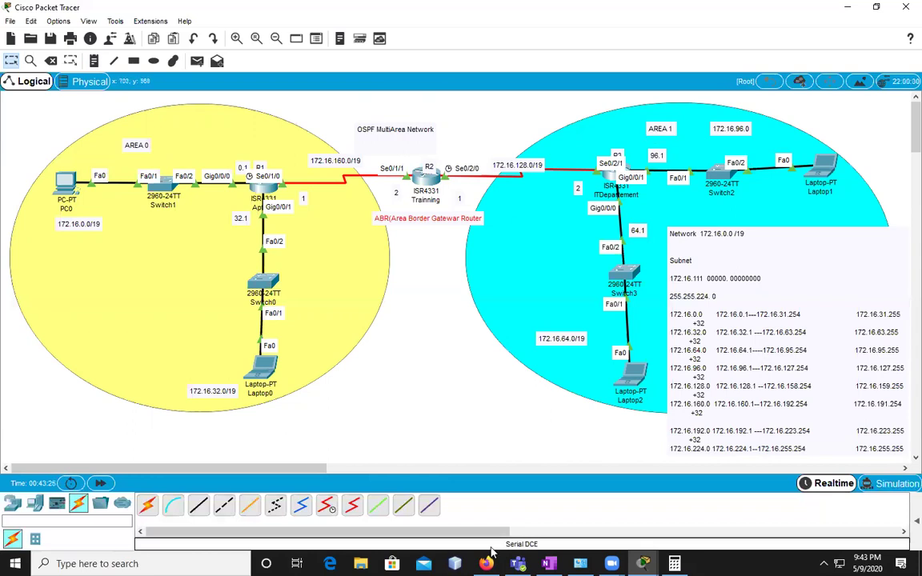
Switch to the OSPF page in OneNote and add the line "To confgure R2 as per the topology it is ABR" below the sketch.
{"action": "key", "text": "alt+Tab"}
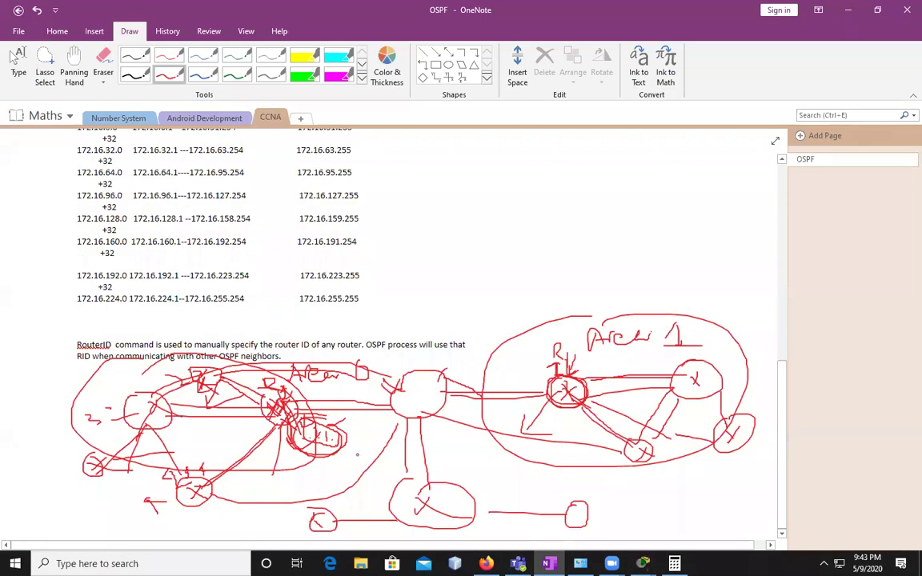
{"action": "left_click", "coordinate": [17, 64]}
{"action": "left_click", "coordinate": [308, 352]}
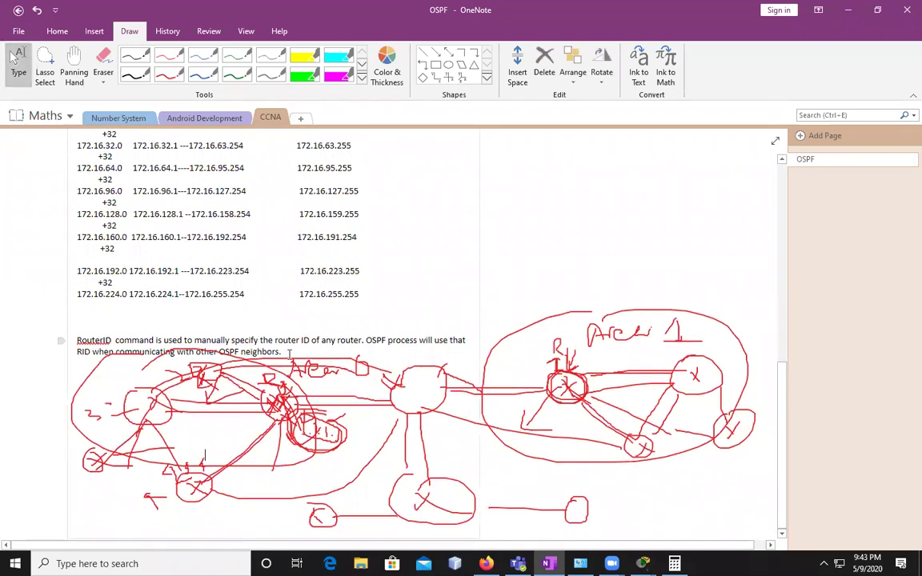
{"action": "left_click", "coordinate": [298, 351]}
{"action": "left_click", "coordinate": [291, 350]}
{"action": "scroll", "coordinate": [290, 350], "scroll_direction": "down", "scroll_amount": 2}
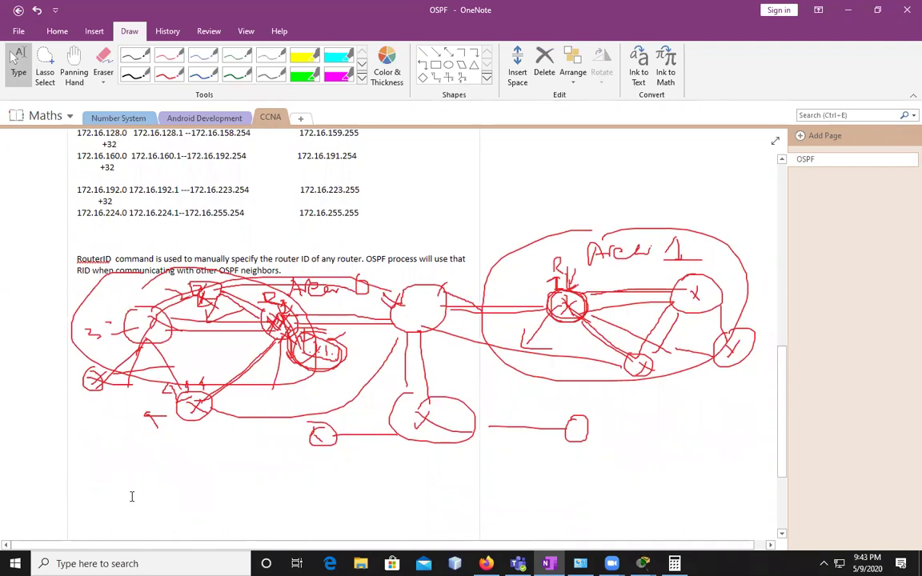
{"action": "left_click", "coordinate": [78, 488]}
{"action": "type", "text": "To"}
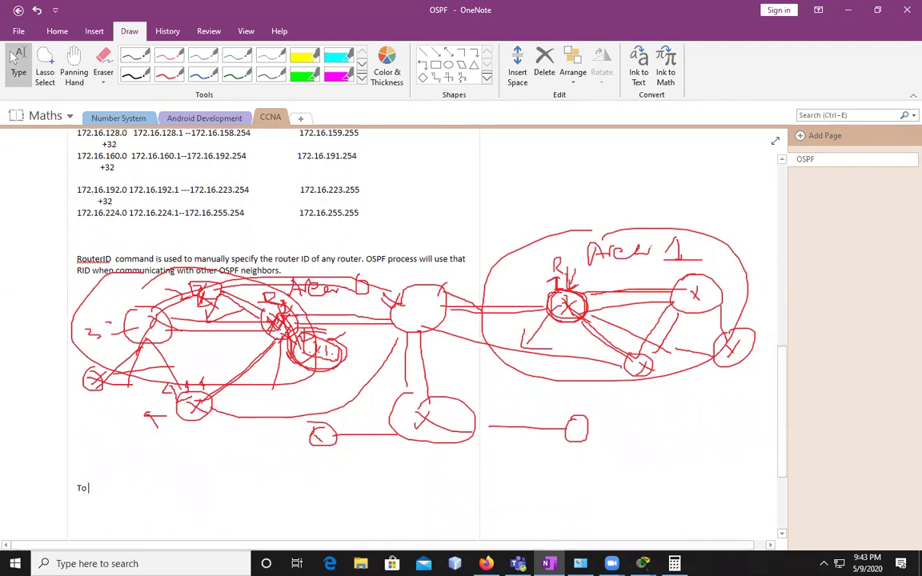
{"action": "type", "text": " c"}
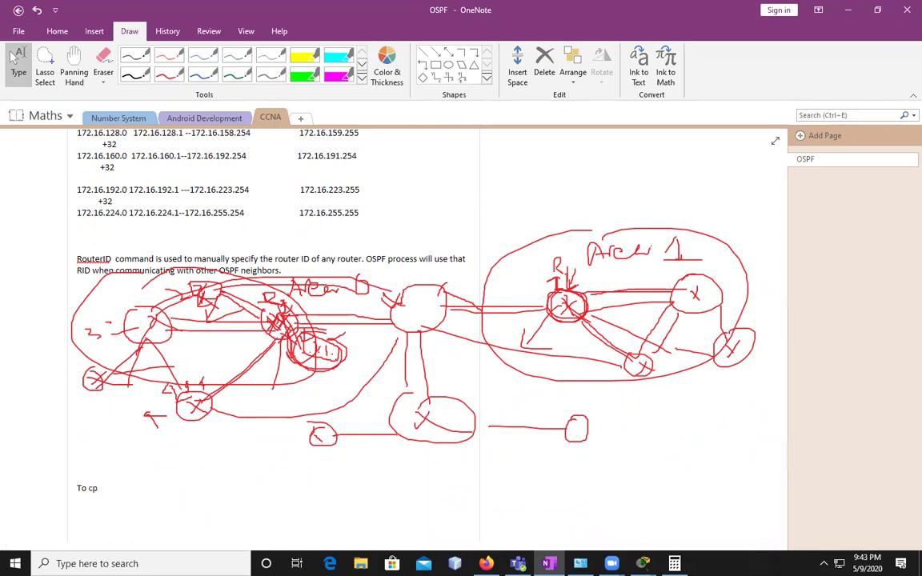
{"action": "type", "text": "onfgure R2 a"}
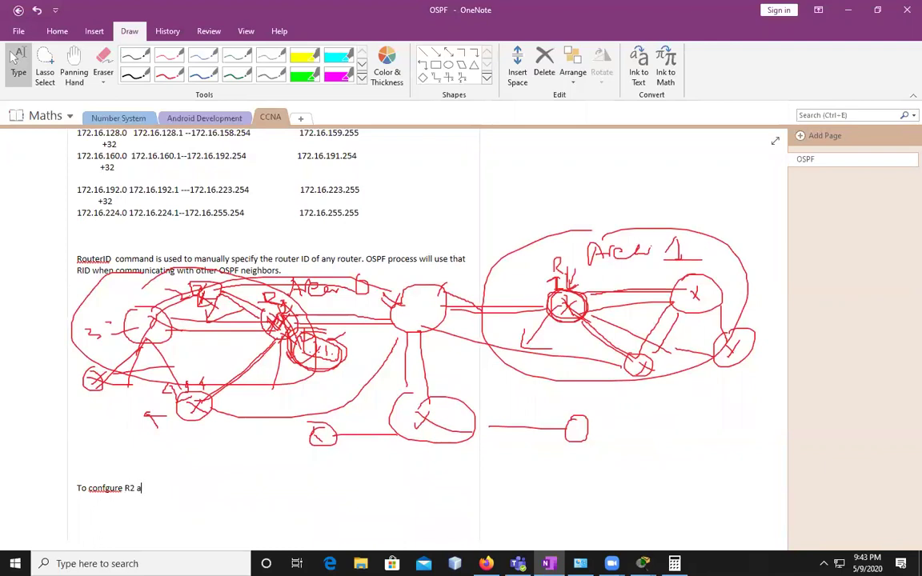
{"action": "type", "text": "s per the topology it is ABR"}
{"action": "key", "text": "Return"}
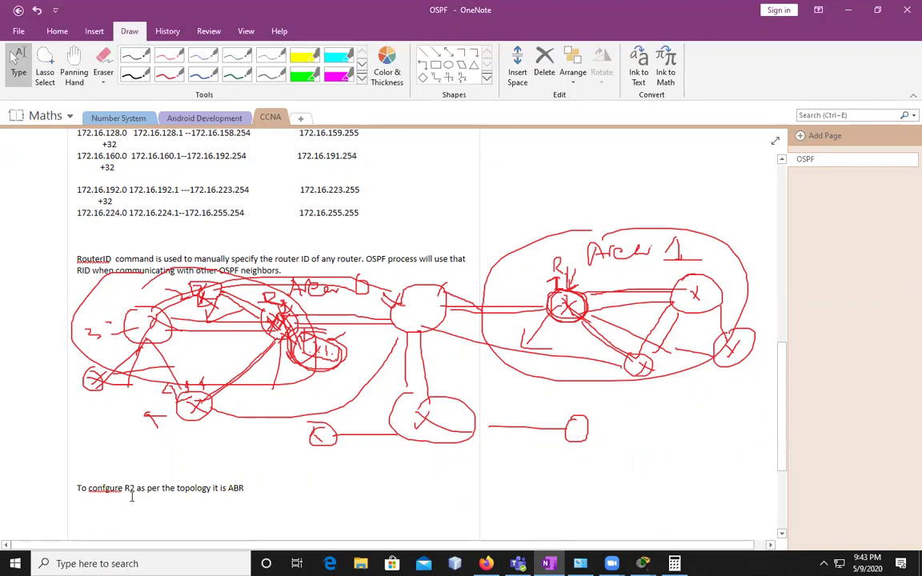
Add the line "We need to specfify different area ID for each Neighbor relatiosnhip." below the R2 line.
{"action": "type", "text": "We need to specfify deifferent"}
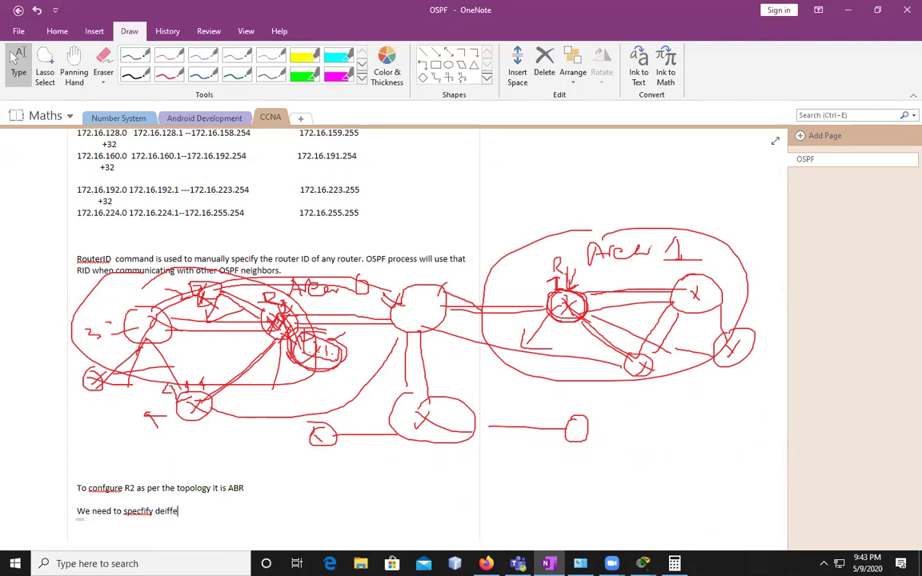
{"action": "key", "text": "BackSpace"}
{"action": "key", "text": "BackSpace"}
{"action": "key", "text": "BackSpace"}
{"action": "key", "text": "BackSpace"}
{"action": "key", "text": "BackSpace"}
{"action": "key", "text": "BackSpace"}
{"action": "key", "text": "BackSpace"}
{"action": "key", "text": "BackSpace"}
{"action": "key", "text": "BackSpace"}
{"action": "key", "text": "BackSpace"}
{"action": "type", "text": "ifferent a"}
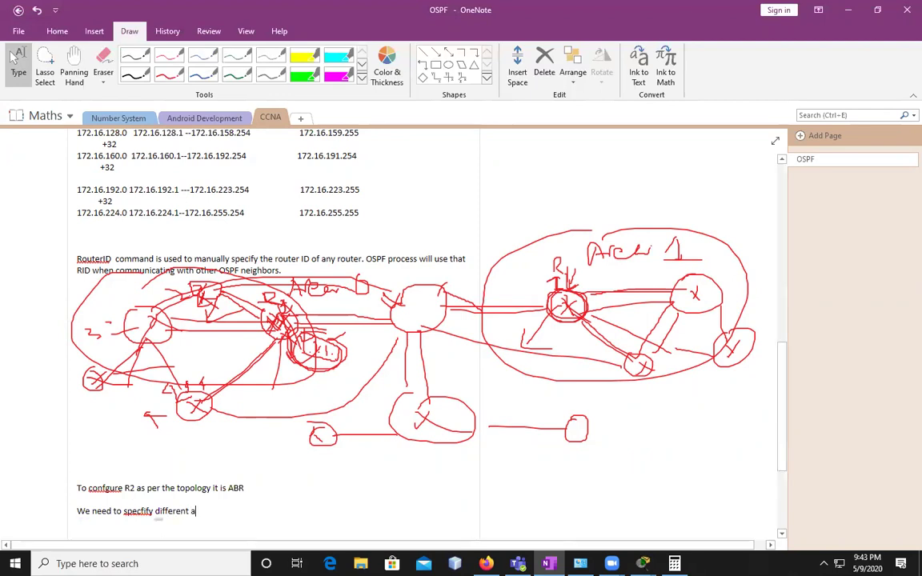
{"action": "type", "text": "rea ID for each N"}
{"action": "type", "text": "iegh"}
{"action": "key", "text": "BackSpace"}
{"action": "key", "text": "BackSpace"}
{"action": "key", "text": "BackSpace"}
{"action": "key", "text": "BackSpace"}
{"action": "type", "text": "e"}
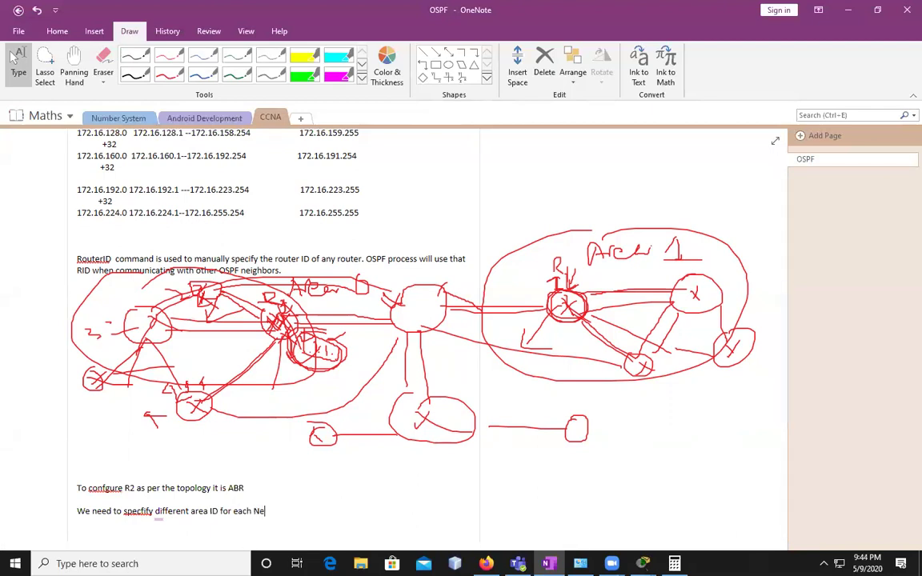
{"action": "type", "text": "ighbor relatiosnhiop"}
{"action": "key", "text": "BackSpace"}
{"action": "key", "text": "BackSpace"}
{"action": "type", "text": "p."}
Add the line "0 for R1 and 1 for R3" under the area ID sentence.
{"action": "scroll", "coordinate": [132, 496], "scroll_direction": "down", "scroll_amount": 1}
{"action": "type", "text": "0"}
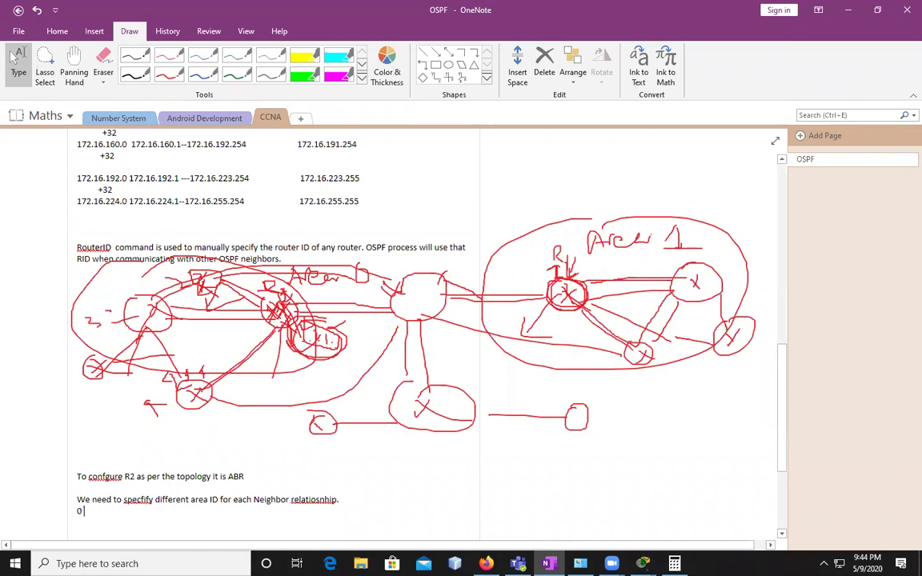
{"action": "type", "text": " for R1 and 1 for rR2"}
{"action": "scroll", "coordinate": [130, 498], "scroll_direction": "down", "scroll_amount": 1}
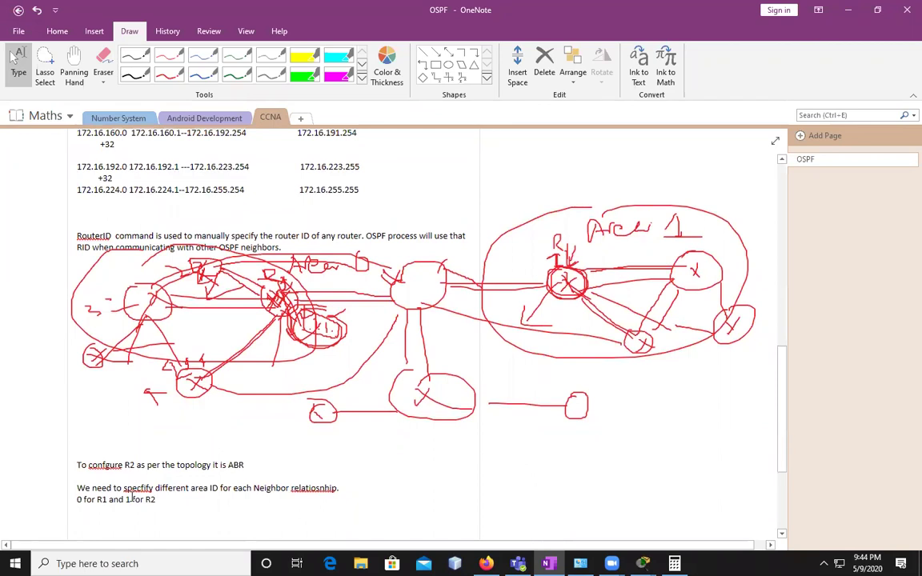
{"action": "left_click", "coordinate": [125, 499]}
{"action": "left_click", "coordinate": [151, 500]}
{"action": "key", "text": "BackSpace"}
{"action": "type", "text": "3"}
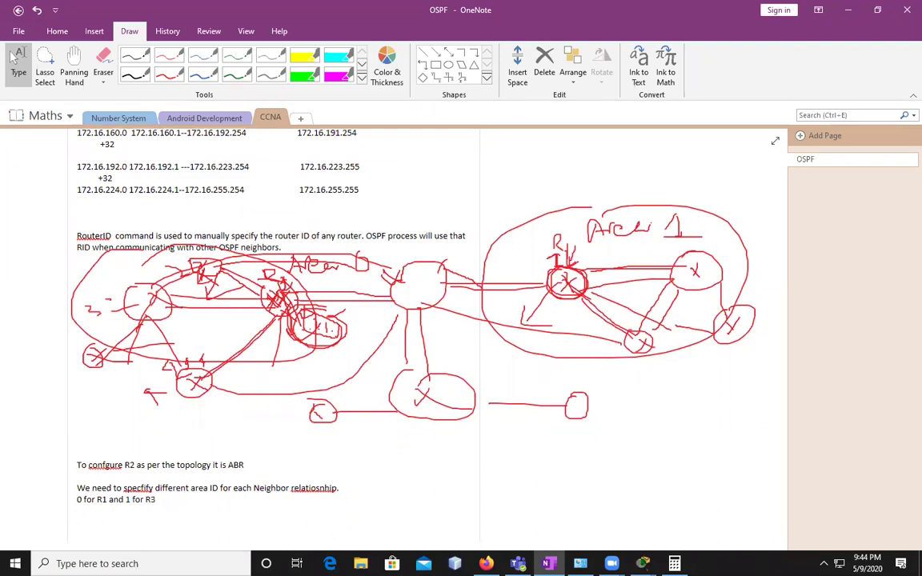
Add the line "We can do that using the command" followed by the command line "Router ospf 1".
{"action": "key", "text": "Return"}
{"action": "key", "text": "Return"}
{"action": "type", "text": "We can do that using the command"}
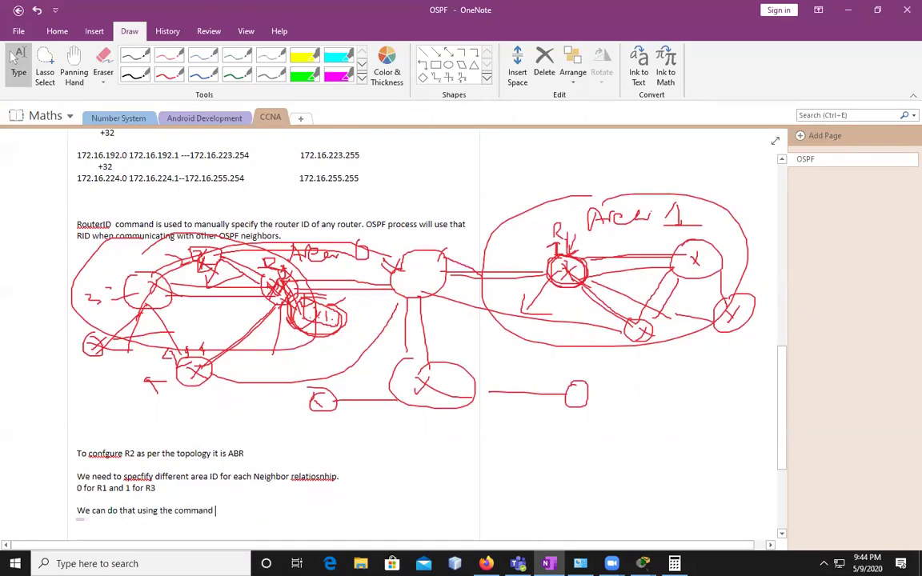
{"action": "key", "text": "Return"}
{"action": "key", "text": "Return"}
{"action": "type", "text": "Router ospf"}
{"action": "key", "text": "BackSpace"}
{"action": "type", "text": "pf "}
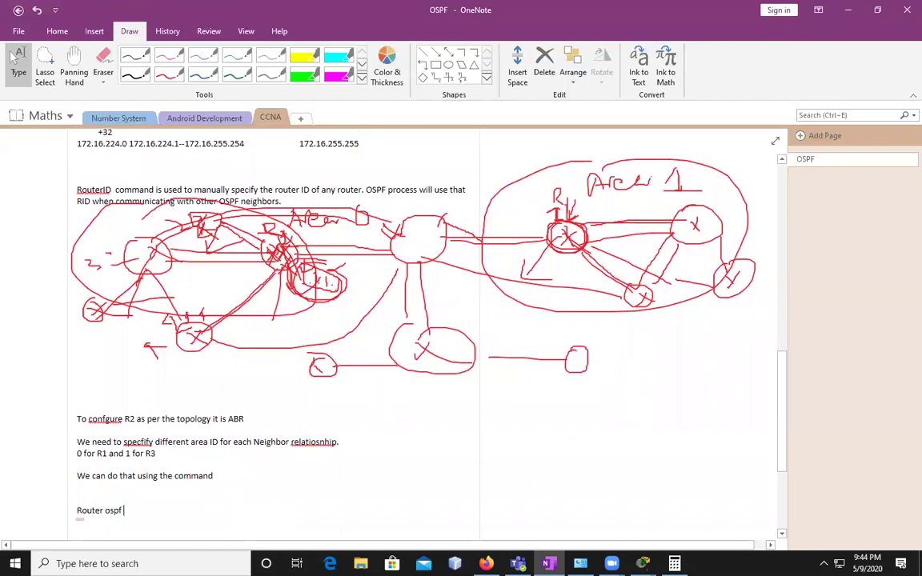
{"action": "type", "text": "1"}
Write "Network 172.16.0.0 0.0.31.255 area 0" on the line below the Router ospf 1 command.
{"action": "key", "text": "Return"}
{"action": "type", "text": "netgo"}
{"action": "key", "text": "BackSpace"}
{"action": "key", "text": "BackSpace"}
{"action": "type", "text": "work "}
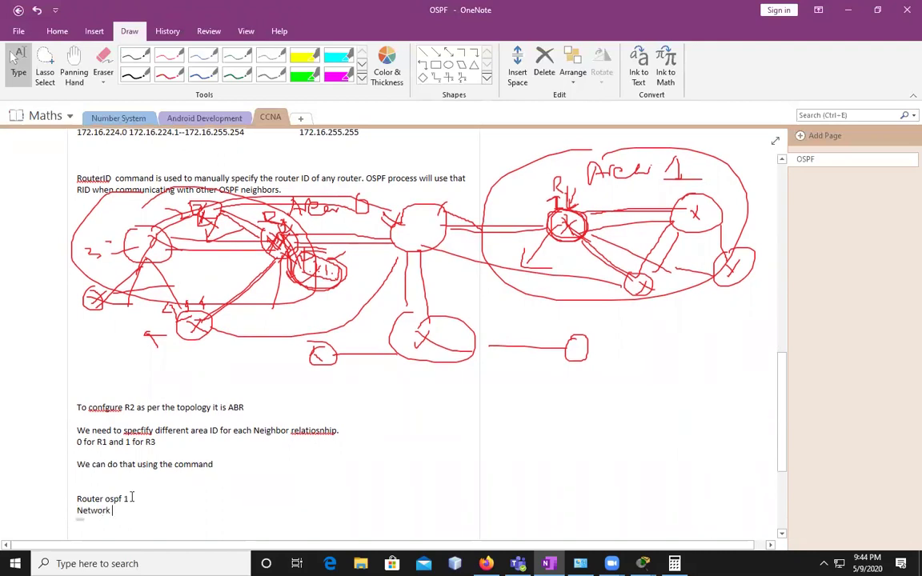
{"action": "type", "text": "172.16.0.0"}
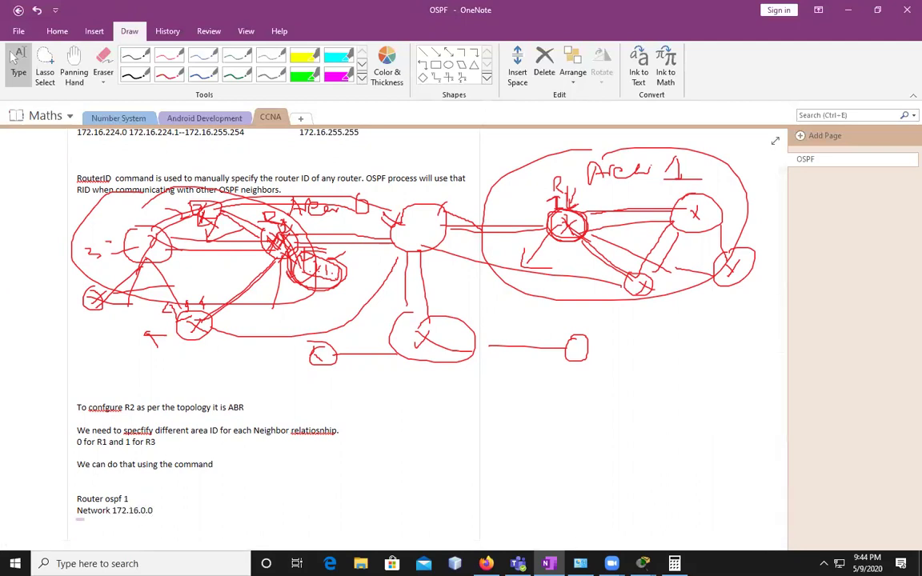
{"action": "type", "text": " 0.0.31.255 area 0"}
Duplicate the network command line below the original and change the copy's address to 172.16.64.0.
{"action": "scroll", "coordinate": [132, 496], "scroll_direction": "down", "scroll_amount": 1}
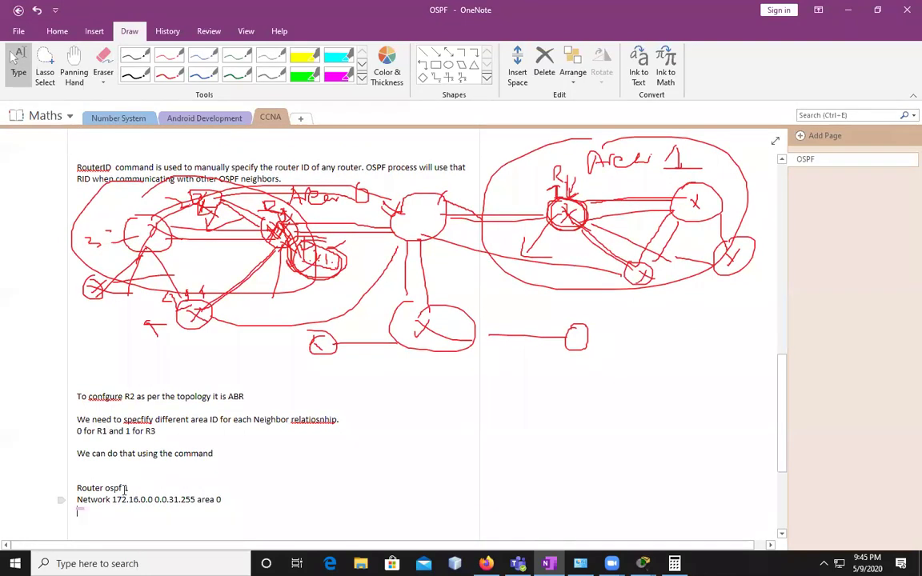
{"action": "left_click_drag", "start_coordinate": [220, 499], "coordinate": [76, 500]}
{"action": "key", "text": "ctrl+c"}
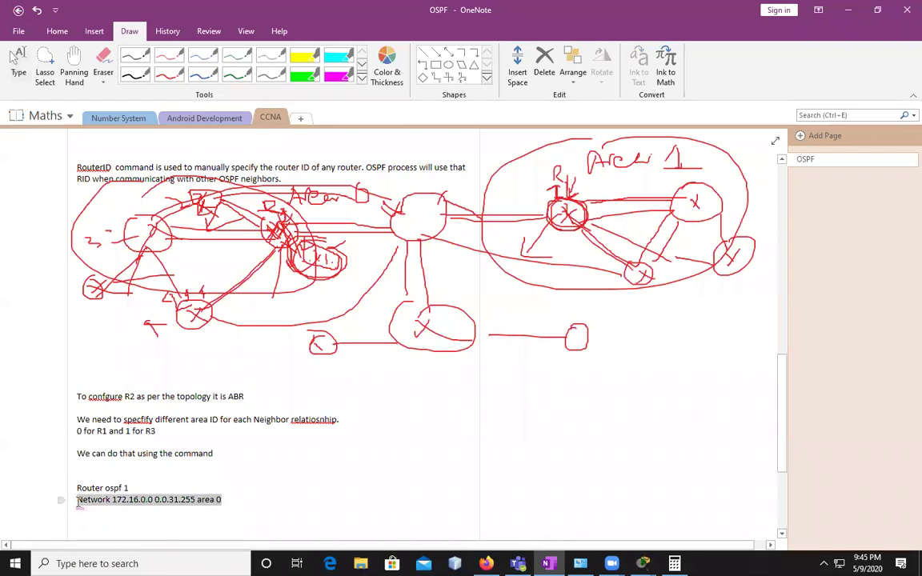
{"action": "scroll", "coordinate": [87, 517], "scroll_direction": "down", "scroll_amount": 1}
{"action": "left_click", "coordinate": [95, 520]}
{"action": "key", "text": "ctrl+v"}
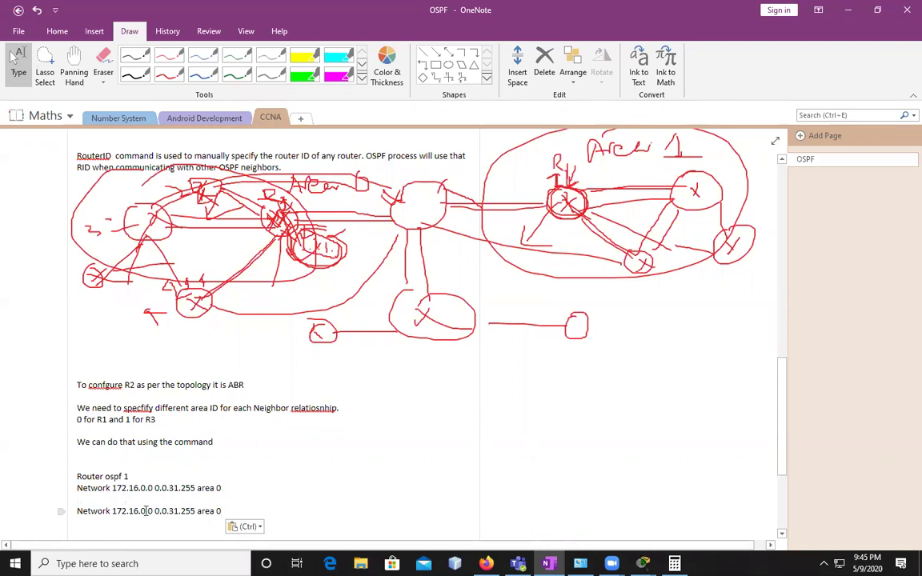
{"action": "left_click", "coordinate": [146, 510]}
{"action": "key", "text": "BackSpace"}
{"action": "type", "text": "64"}
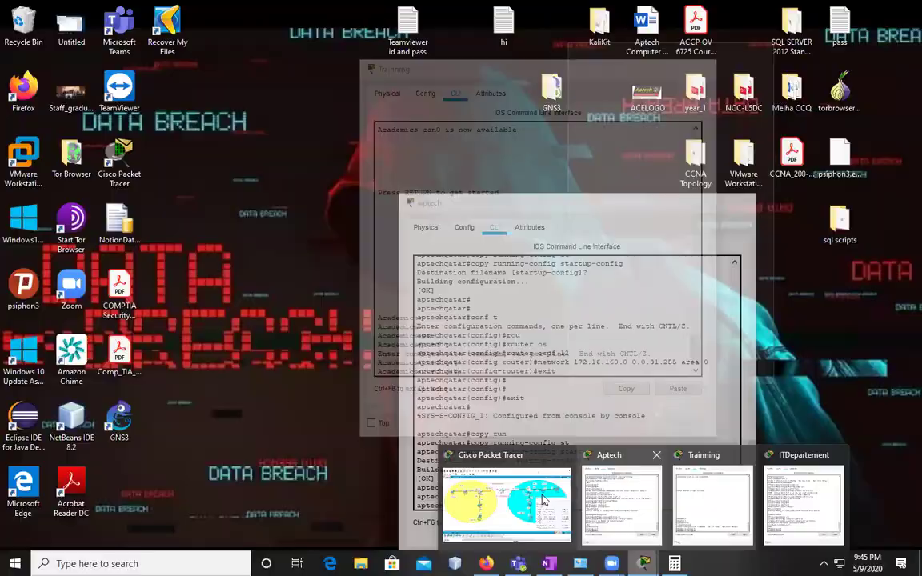
Check the topology in Packet Tracer, return to the OneNote page and set the area of the 172.16.64.0 network line to 1.
{"action": "left_click", "coordinate": [509, 503]}
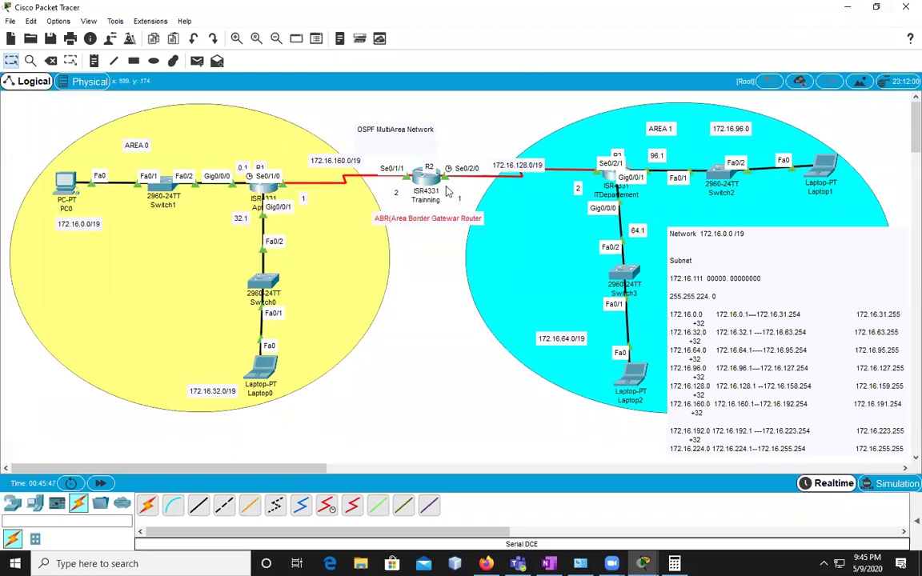
{"action": "left_click", "coordinate": [854, 11]}
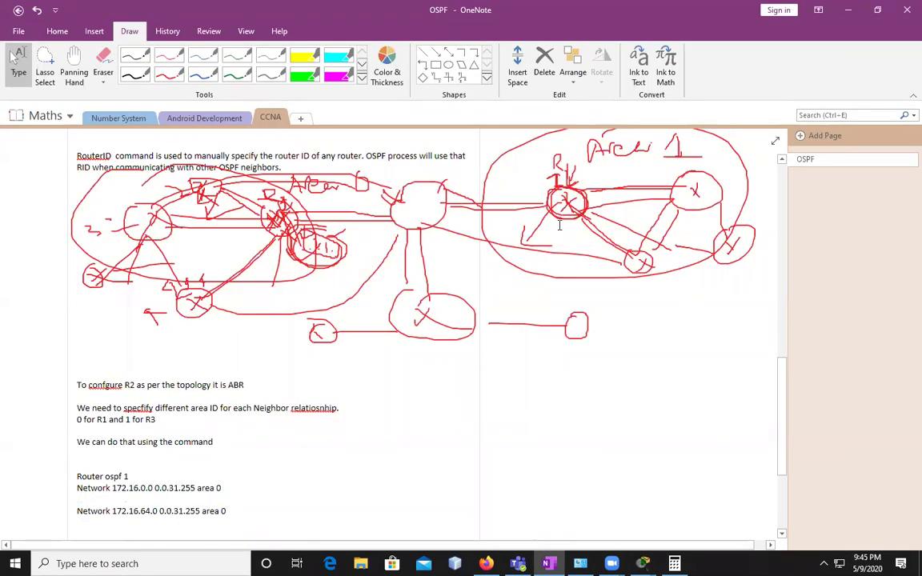
{"action": "left_click", "coordinate": [230, 511]}
{"action": "type", "text": "1"}
Add the command line "Router-id 2.2.2.2" below the network lines and minimize the OneNote window.
{"action": "key", "text": "Return"}
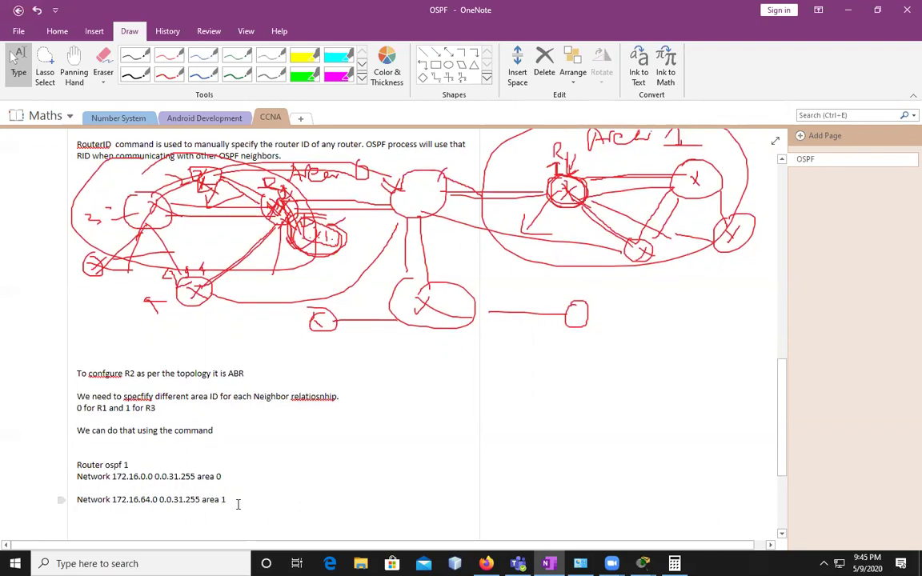
{"action": "key", "text": "Return"}
{"action": "type", "text": "rou"}
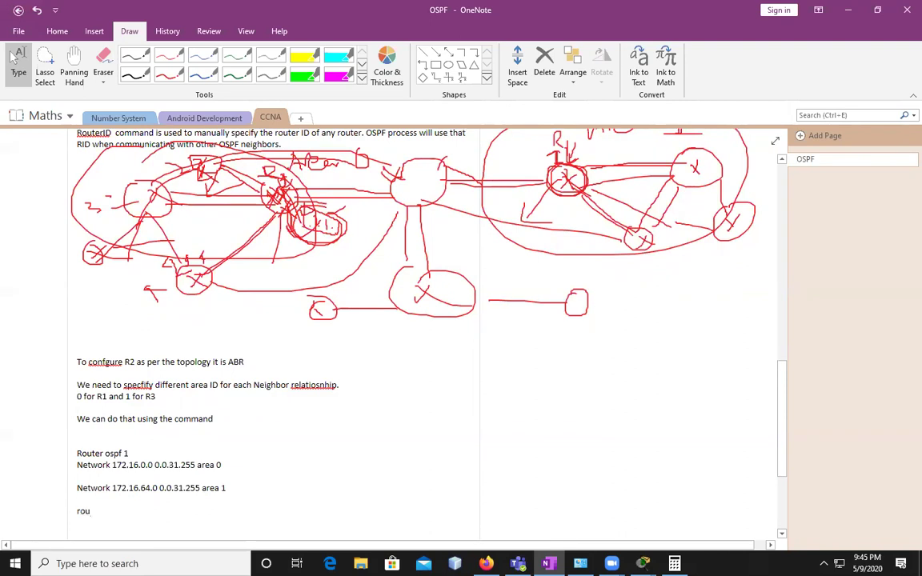
{"action": "type", "text": "ter-id 2.2"}
{"action": "key", "text": "BackSpace"}
{"action": "key", "text": "BackSpace"}
{"action": "type", "text": ".,2.,2"}
{"action": "key", "text": "BackSpace"}
{"action": "key", "text": "BackSpace"}
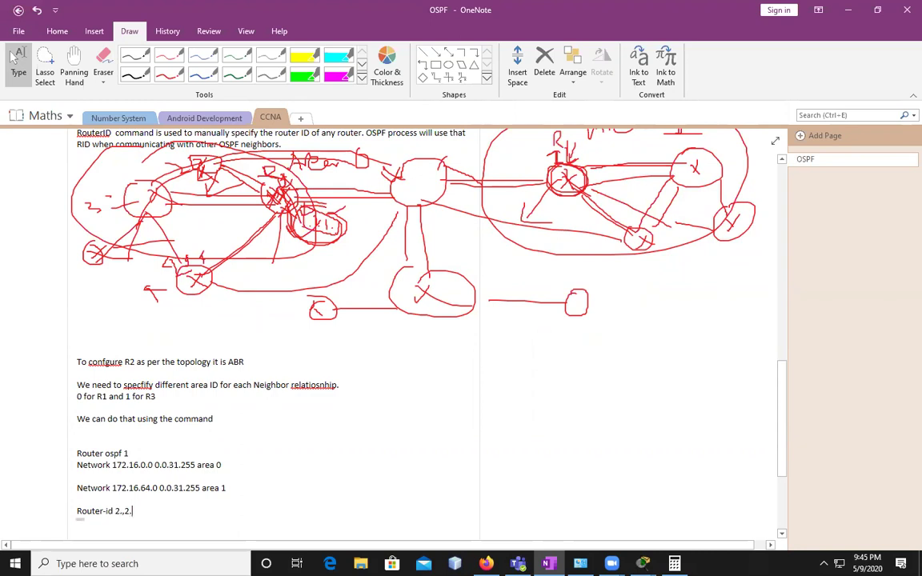
{"action": "type", "text": "2."}
{"action": "key", "text": "BackSpace"}
{"action": "key", "text": "BackSpace"}
{"action": "key", "text": "BackSpace"}
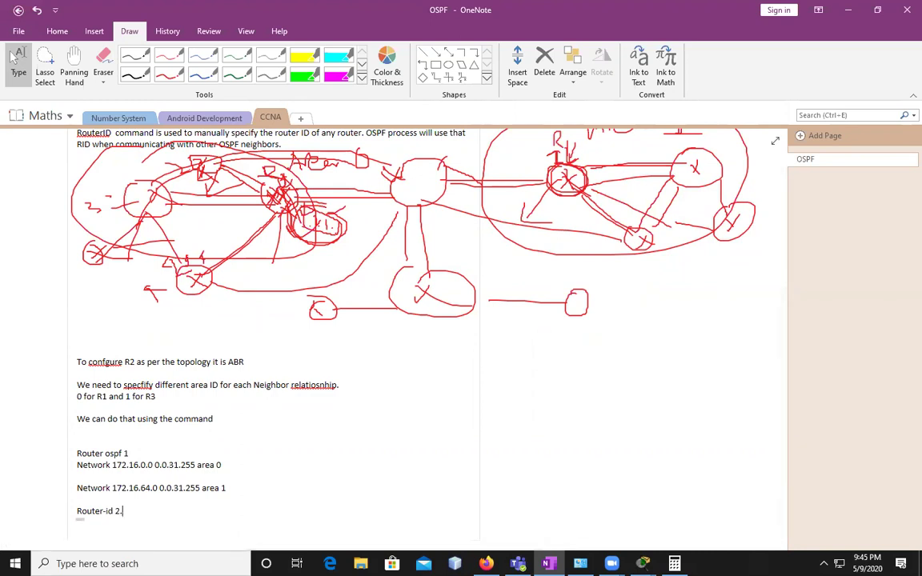
{"action": "type", "text": "2.2.2.2"}
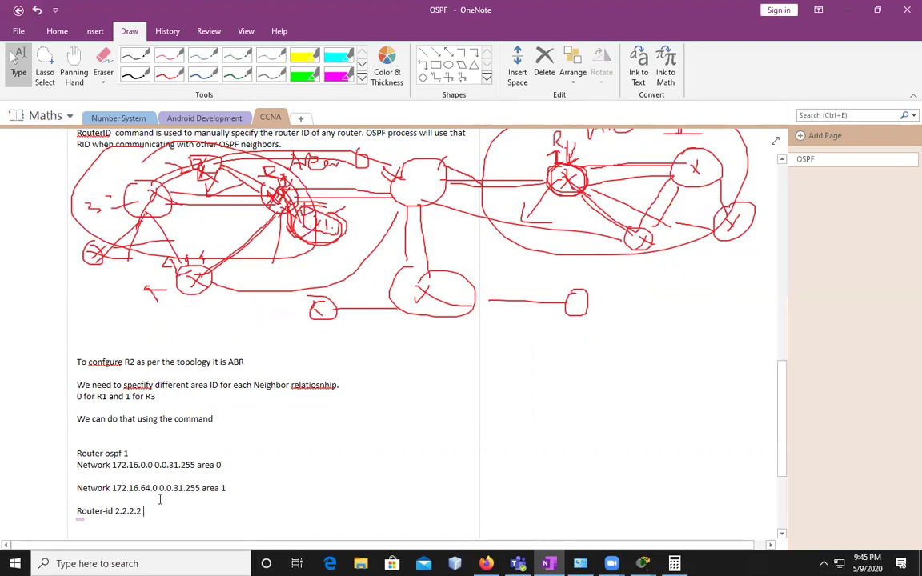
{"action": "left_click", "coordinate": [855, 11]}
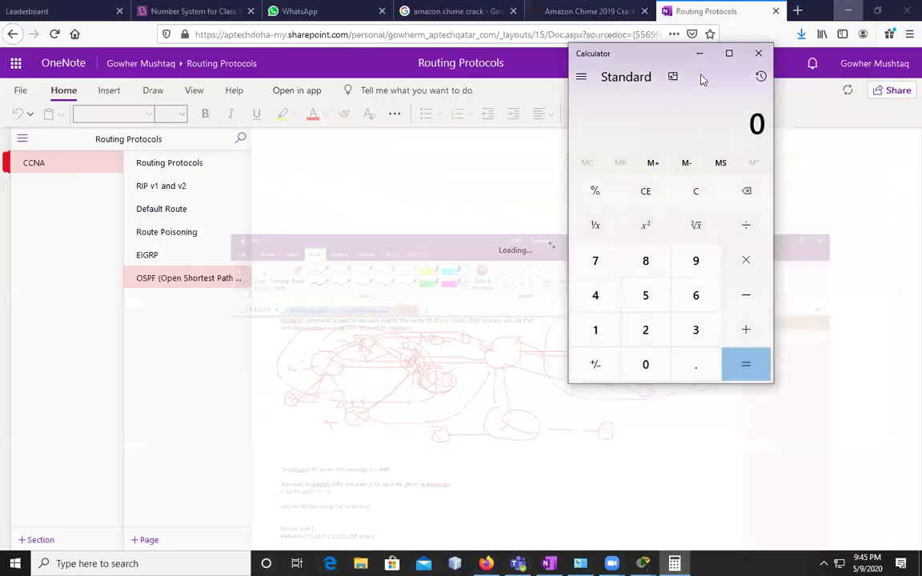
Minimize the calculator and browser windows, switch to the Packet Tracer topology and open the command line of router R2.
{"action": "left_click", "coordinate": [698, 53]}
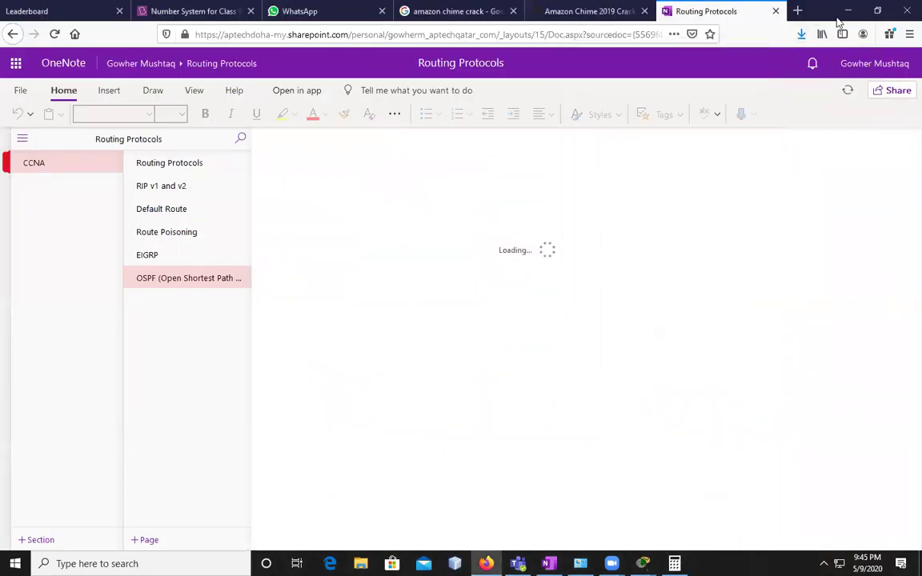
{"action": "left_click", "coordinate": [848, 11]}
{"action": "left_click", "coordinate": [643, 563]}
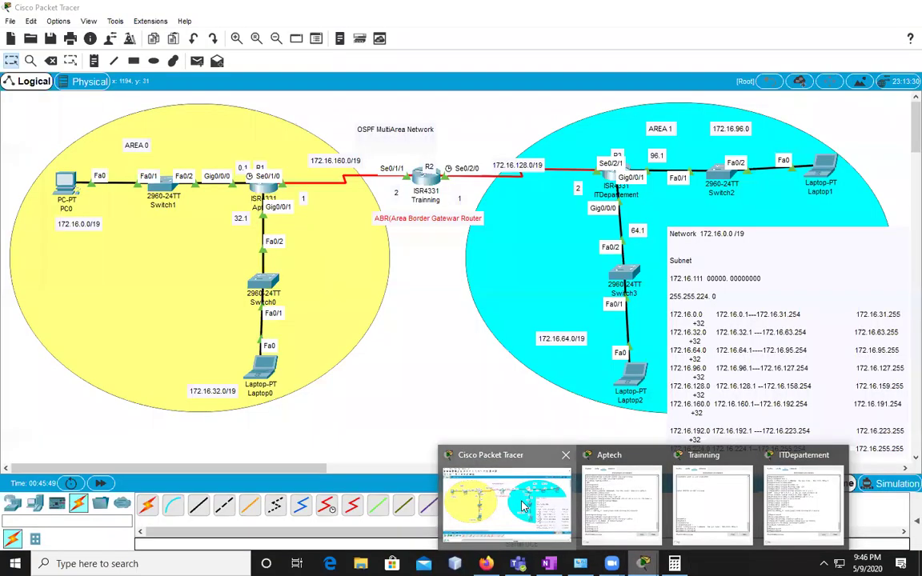
{"action": "left_click", "coordinate": [509, 480]}
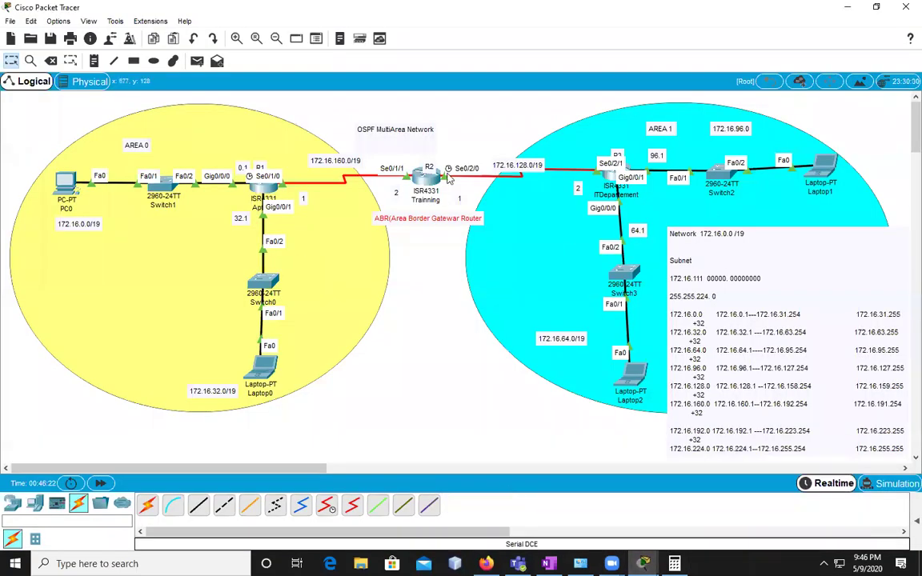
{"action": "left_click", "coordinate": [426, 180]}
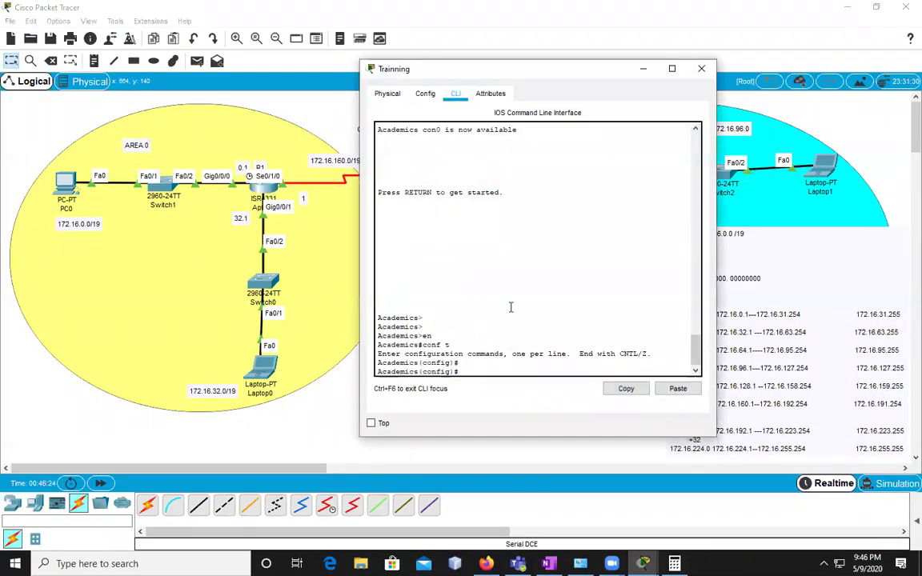
Enter OSPF router configuration on R2 with process ID 1.
{"action": "type", "text": "rou"}
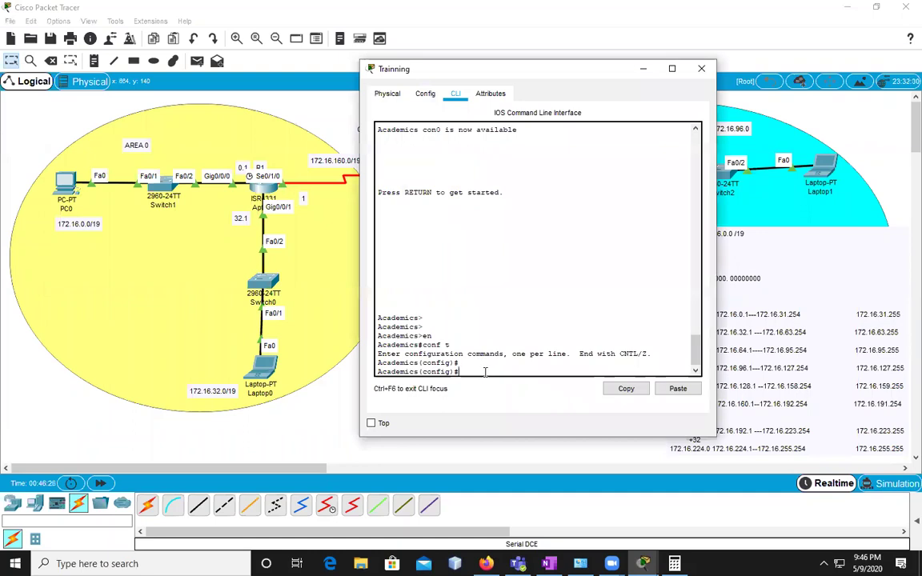
{"action": "key", "text": "Tab"}
{"action": "type", "text": "os"}
{"action": "key", "text": "Tab"}
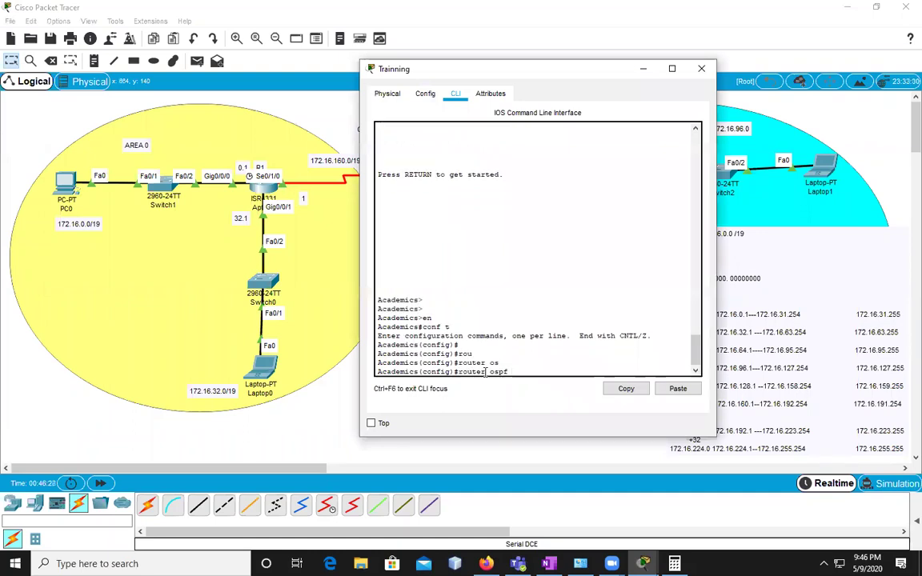
{"action": "type", "text": "1"}
{"action": "key", "text": "Return"}
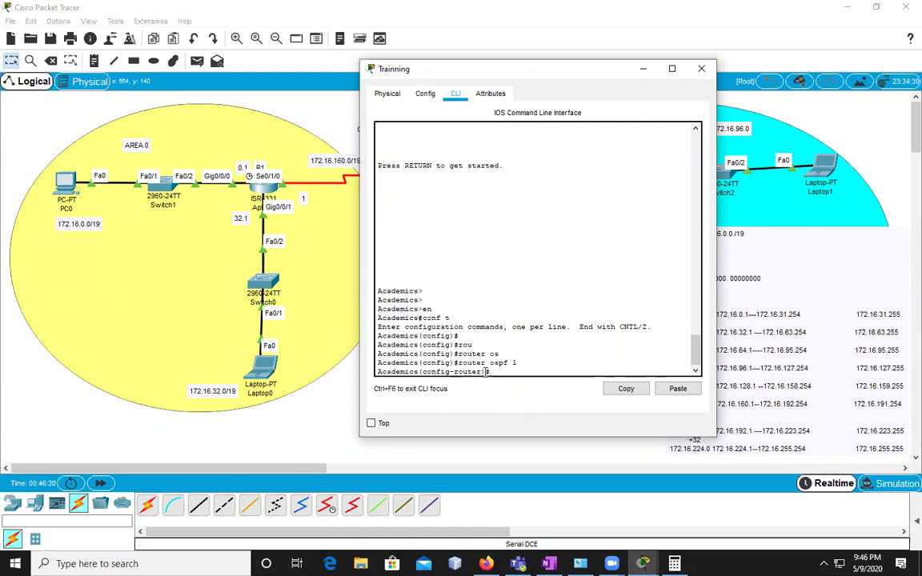
Move R2's window clear of the link addresses and advertise network 172.16.160.0 with wildcard 0.0.31.255 in area 0.
{"action": "type", "text": "net"}
{"action": "key", "text": "Tab"}
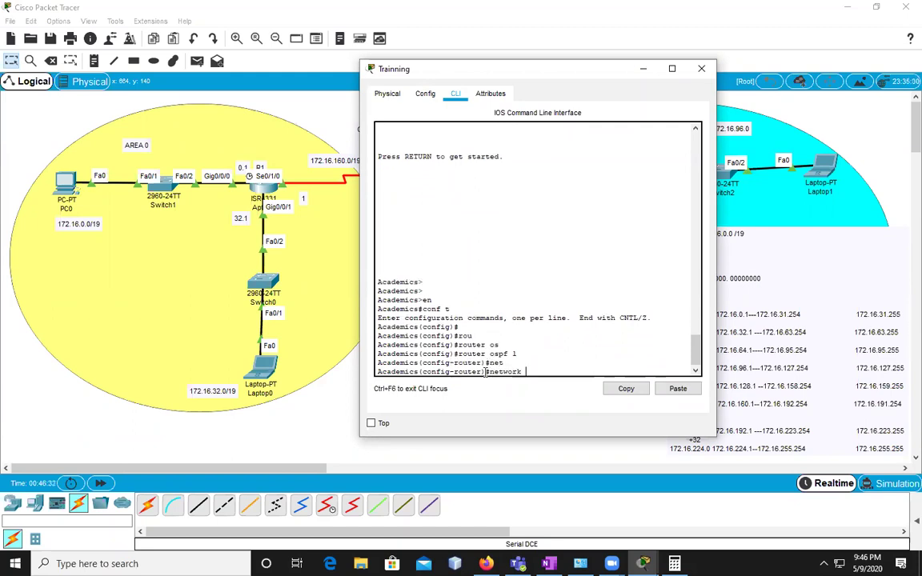
{"action": "type", "text": "172."}
{"action": "left_click_drag", "start_coordinate": [592, 68], "coordinate": [706, 66]}
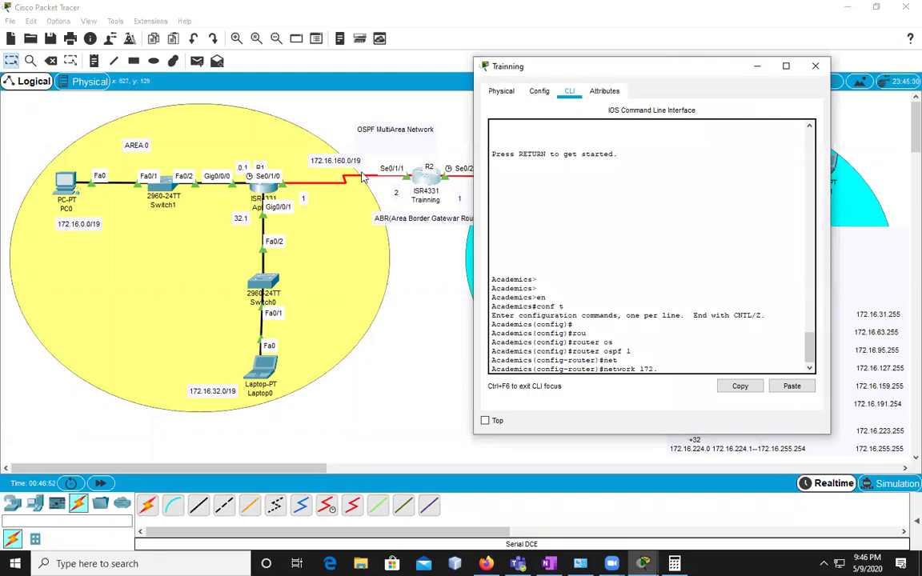
{"action": "left_click_drag", "start_coordinate": [581, 62], "coordinate": [581, 94]}
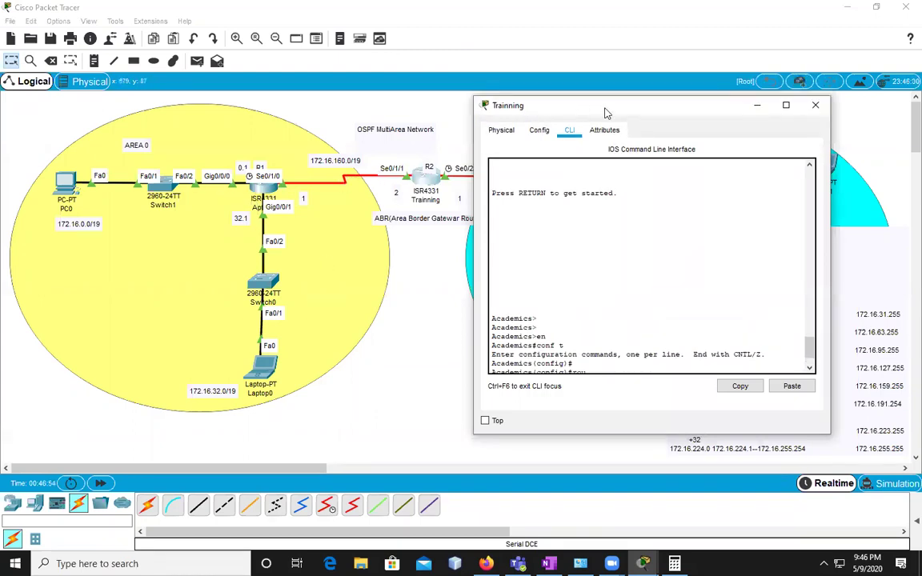
{"action": "left_click_drag", "start_coordinate": [698, 101], "coordinate": [377, 172]}
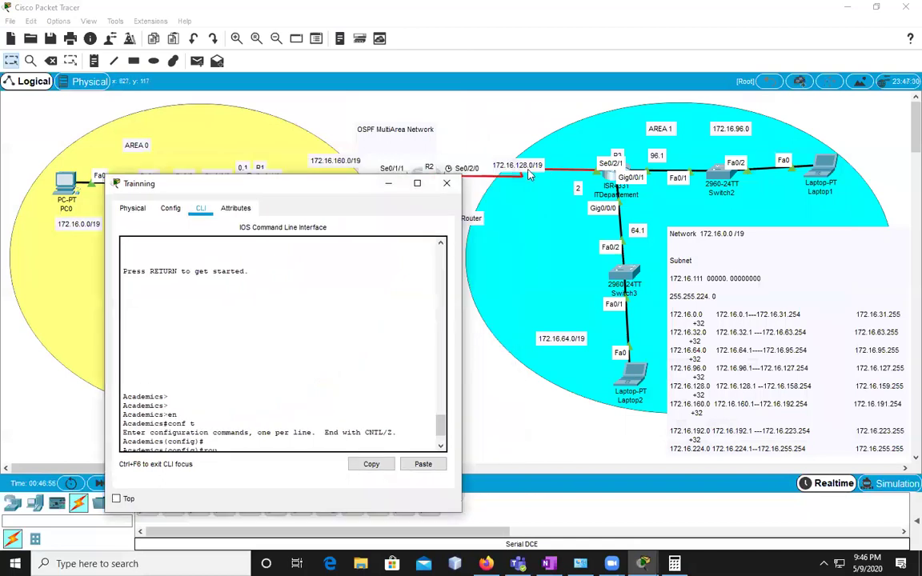
{"action": "left_click_drag", "start_coordinate": [370, 190], "coordinate": [479, 245]}
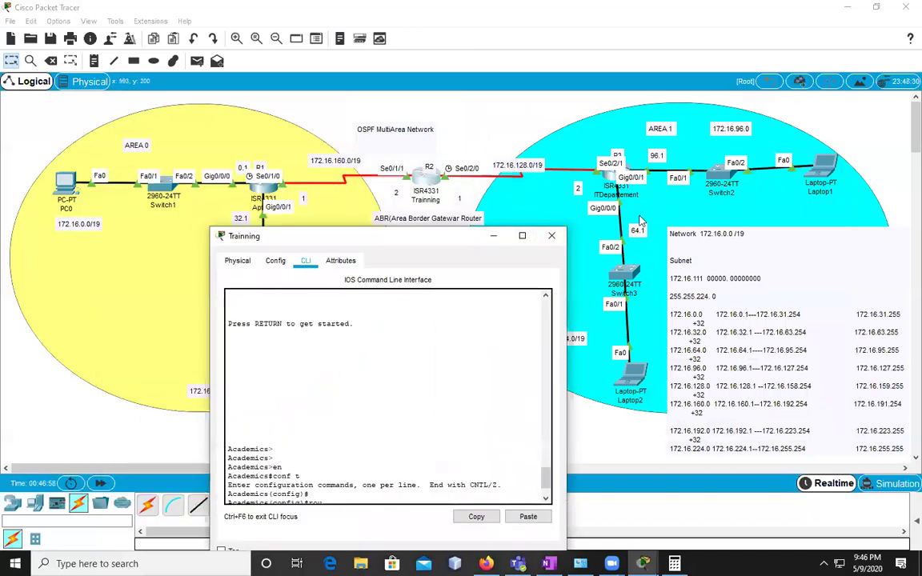
{"action": "left_click_drag", "start_coordinate": [465, 237], "coordinate": [331, 259]}
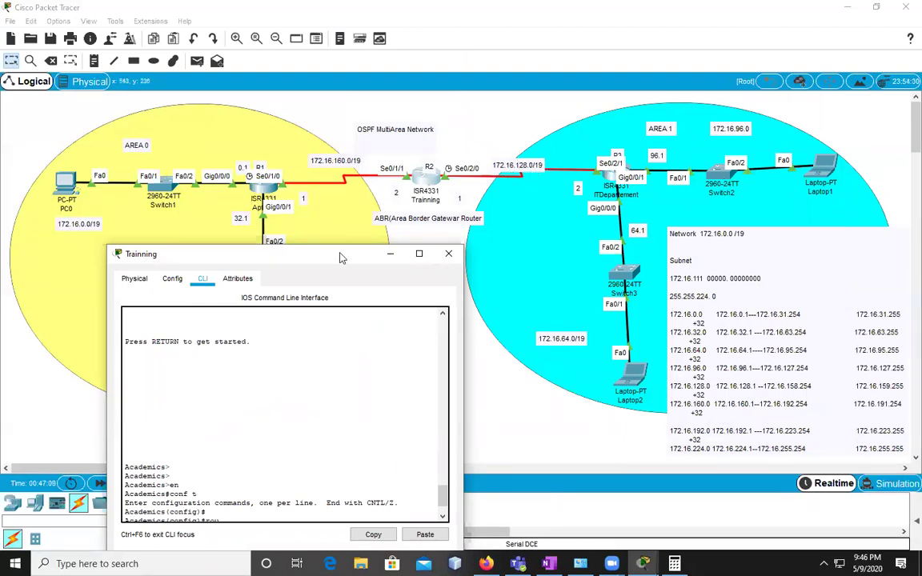
{"action": "left_click_drag", "start_coordinate": [341, 257], "coordinate": [525, 76]}
{"action": "type", "text": "ter ospf 1"}
{"action": "key", "text": "Return"}
{"action": "type", "text": "network 172."}
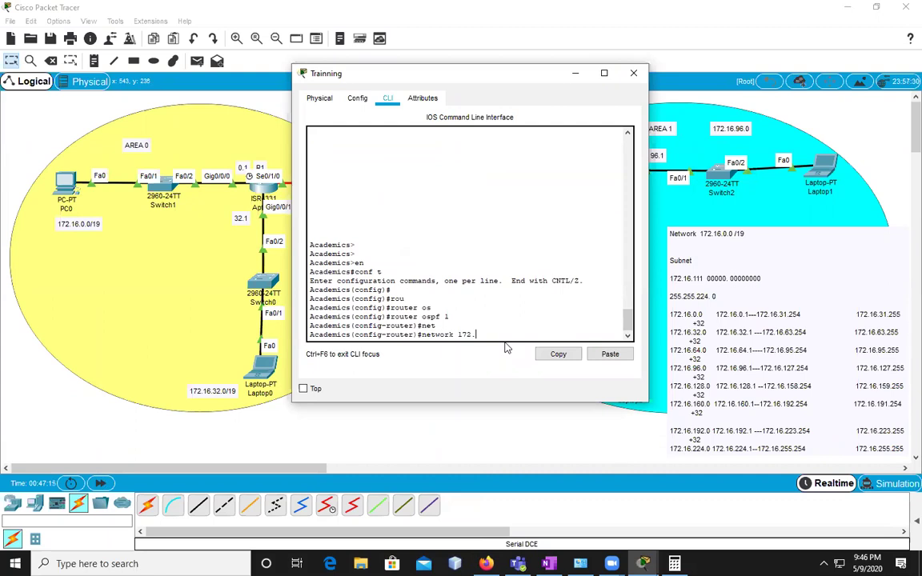
{"action": "type", "text": "16"}
{"action": "key", "text": "BackSpace"}
{"action": "left_click_drag", "start_coordinate": [431, 78], "coordinate": [656, 70]}
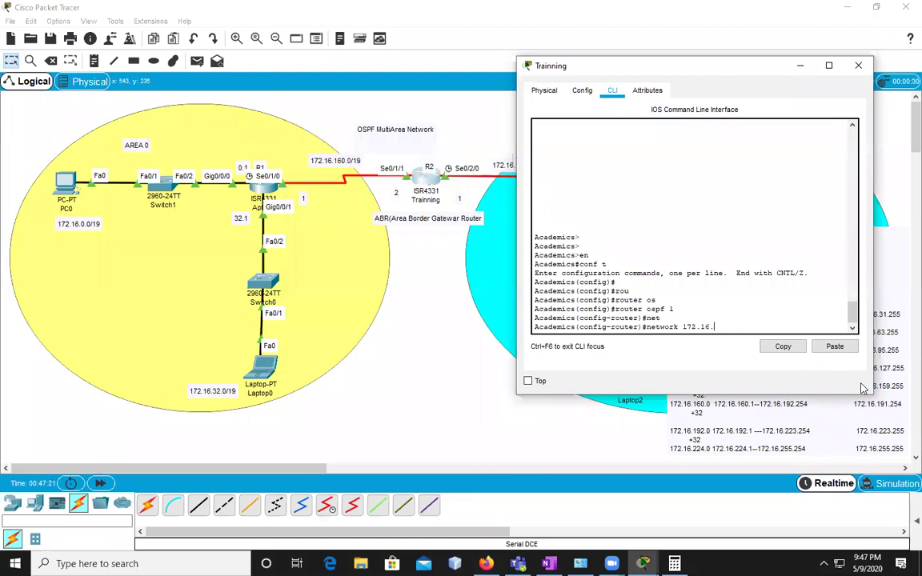
{"action": "type", "text": "6.160.0 0.0.31.255 area 0"}
{"action": "key", "text": "Return"}
Recall the last network command on R2, change its address to 172.16.128.0 and run it with area 0.
{"action": "key", "text": "Up"}
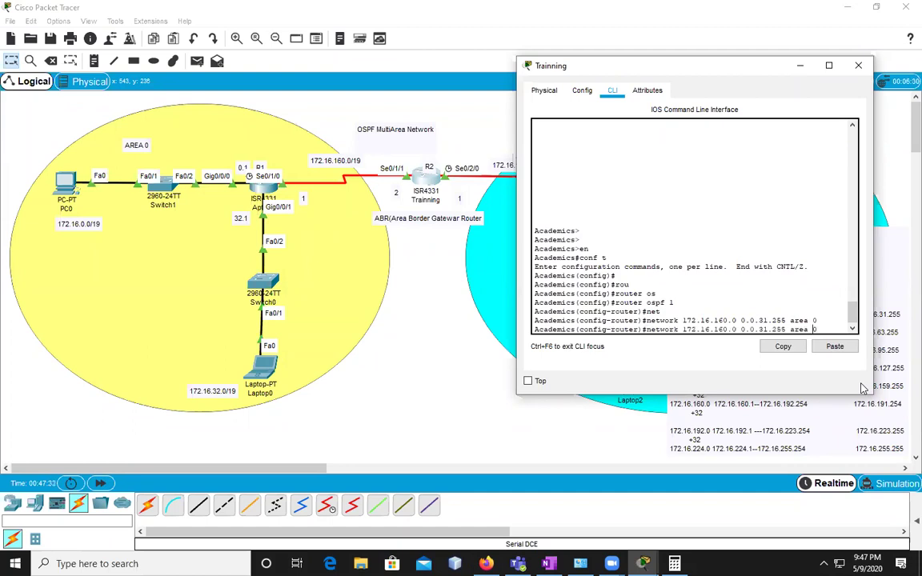
{"action": "key", "text": "Left"}
{"action": "key", "text": "Left"}
{"action": "key", "text": "Left"}
{"action": "key", "text": "Left"}
{"action": "key", "text": "Left"}
{"action": "key", "text": "Left"}
{"action": "key", "text": "Left"}
{"action": "key", "text": "Left"}
{"action": "key", "text": "Left"}
{"action": "key", "text": "Left"}
{"action": "key", "text": "Left"}
{"action": "key", "text": "Left"}
{"action": "key", "text": "Left"}
{"action": "key", "text": "Left"}
{"action": "key", "text": "Left"}
{"action": "key", "text": "Left"}
{"action": "left_click_drag", "start_coordinate": [644, 67], "coordinate": [102, 76]}
{"action": "key", "text": "BackSpace"}
{"action": "key", "text": "BackSpace"}
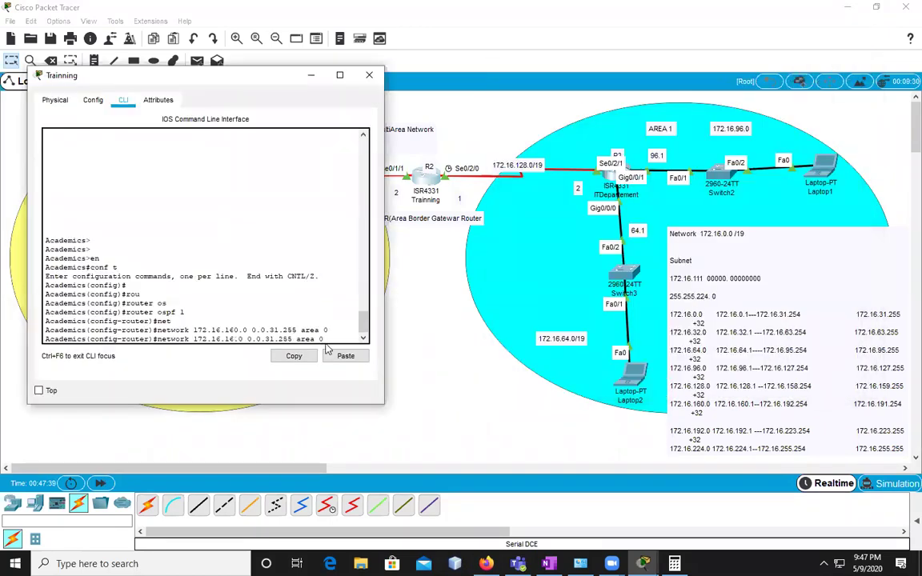
{"action": "type", "text": "28"}
{"action": "key", "text": "Return"}
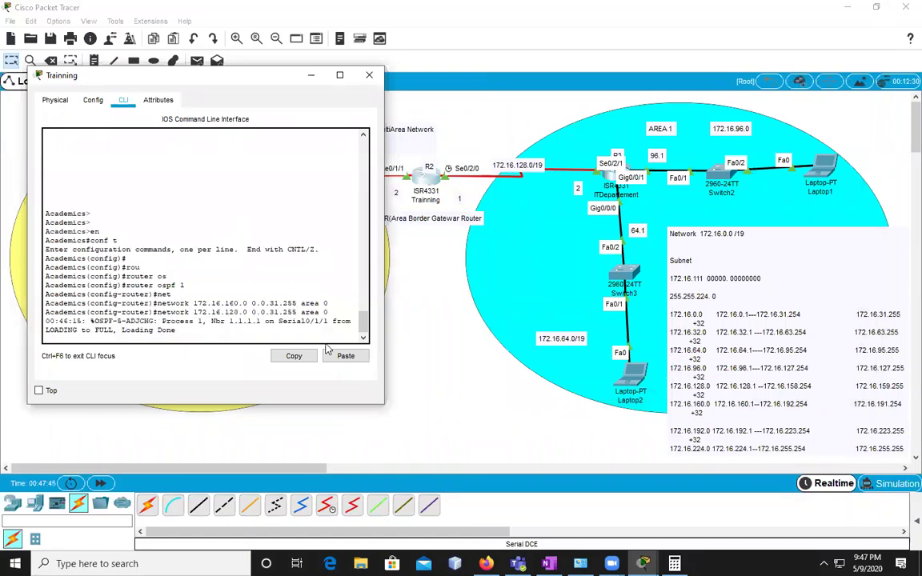
Reissue R2's network 172.16.128.0 0.0.31.255 command with the area set to 1.
{"action": "key", "text": "Up"}
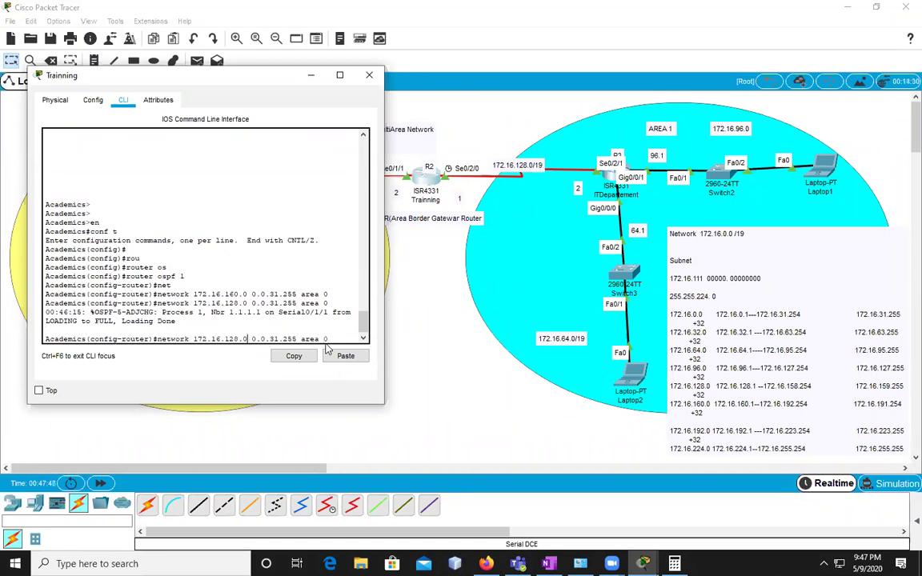
{"action": "key", "text": "Right"}
{"action": "key", "text": "Right"}
{"action": "key", "text": "Right"}
{"action": "key", "text": "Right"}
{"action": "key", "text": "Right"}
{"action": "key", "text": "Right"}
{"action": "key", "text": "Right"}
{"action": "key", "text": "Right"}
{"action": "key", "text": "Right"}
{"action": "key", "text": "Right"}
{"action": "key", "text": "Right"}
{"action": "key", "text": "BackSpace"}
{"action": "type", "text": "1"}
{"action": "key", "text": "Return"}
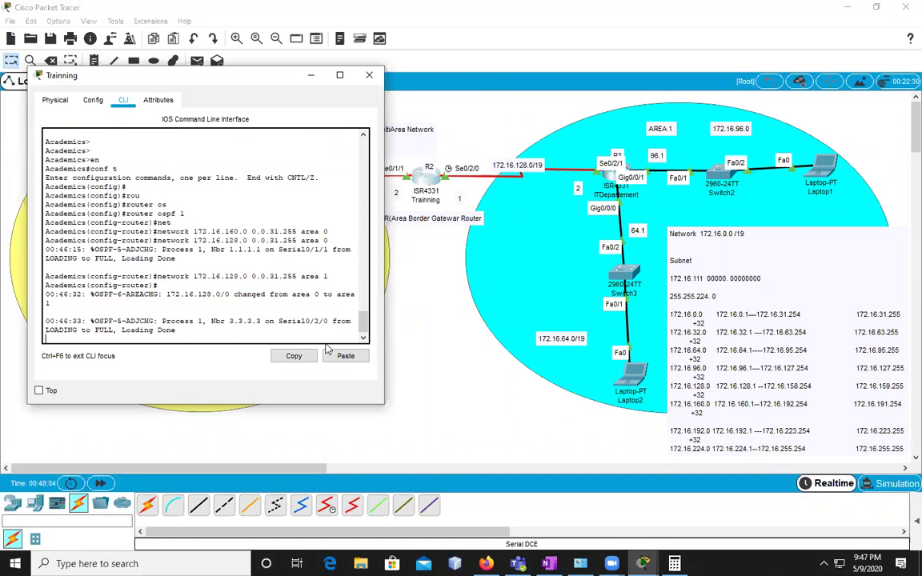
{"action": "key", "text": "Return"}
{"action": "key", "text": "Return"}
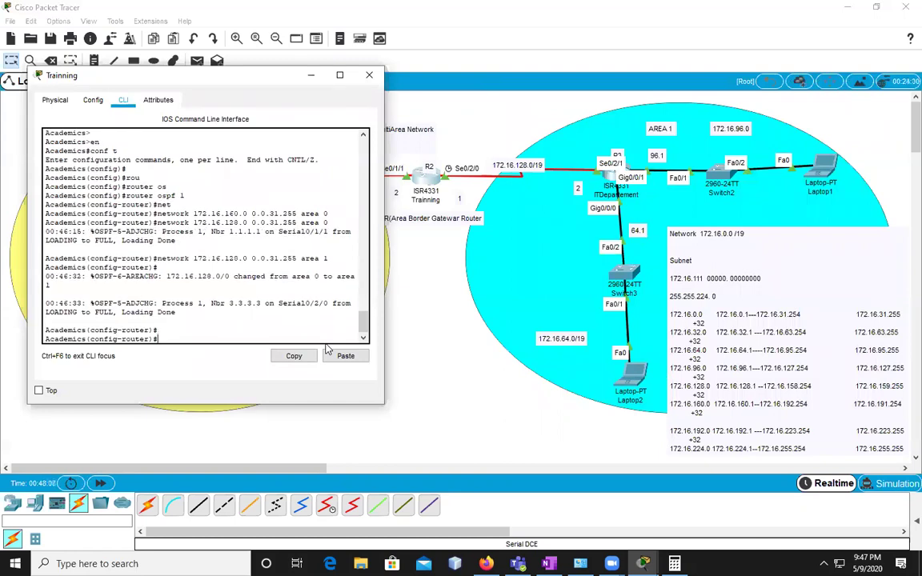
Set R2's OSPF router ID to 2.2.2.2.
{"action": "type", "text": "rouy"}
{"action": "key", "text": "Tab"}
{"action": "type", "text": "t"}
{"action": "key", "text": "Tab"}
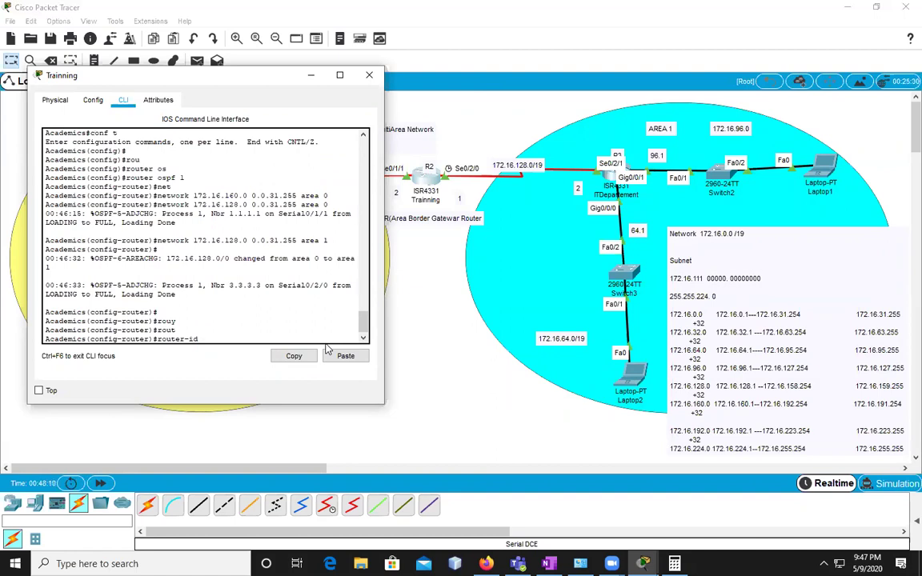
{"action": "type", "text": "2.2.2.2"}
{"action": "key", "text": "Return"}
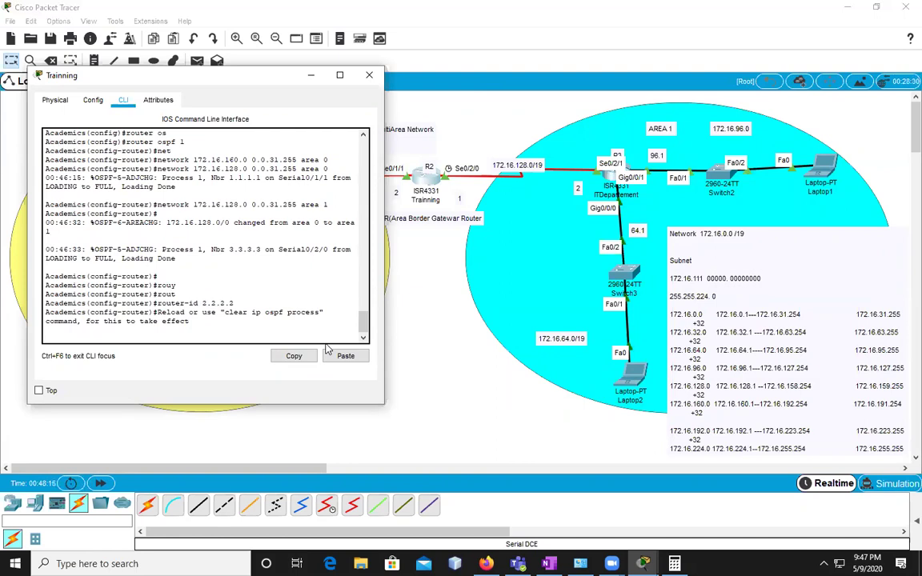
Exit router and global configuration on R2 back to privileged mode.
{"action": "key", "text": "Return"}
{"action": "type", "text": "exit"}
{"action": "key", "text": "Return"}
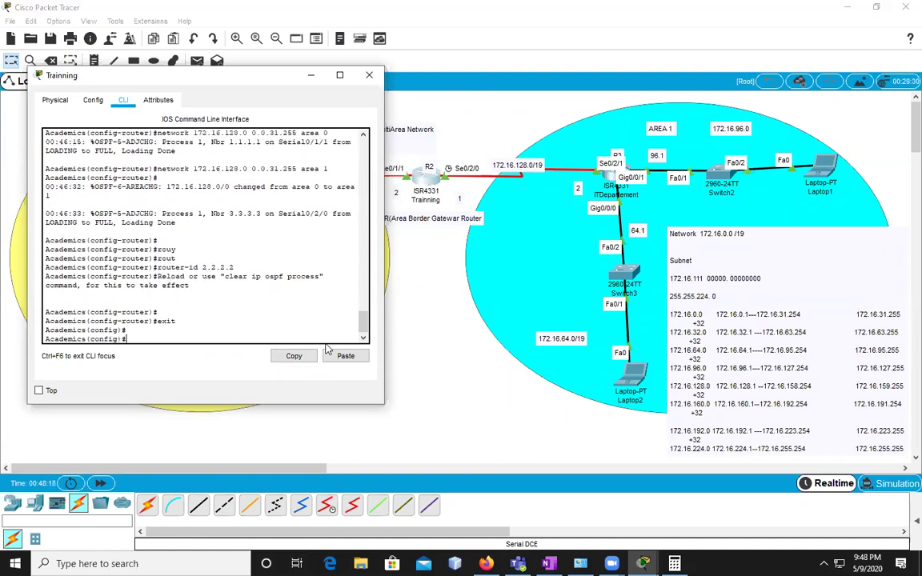
{"action": "key", "text": "Return"}
{"action": "type", "text": "exit"}
{"action": "key", "text": "Return"}
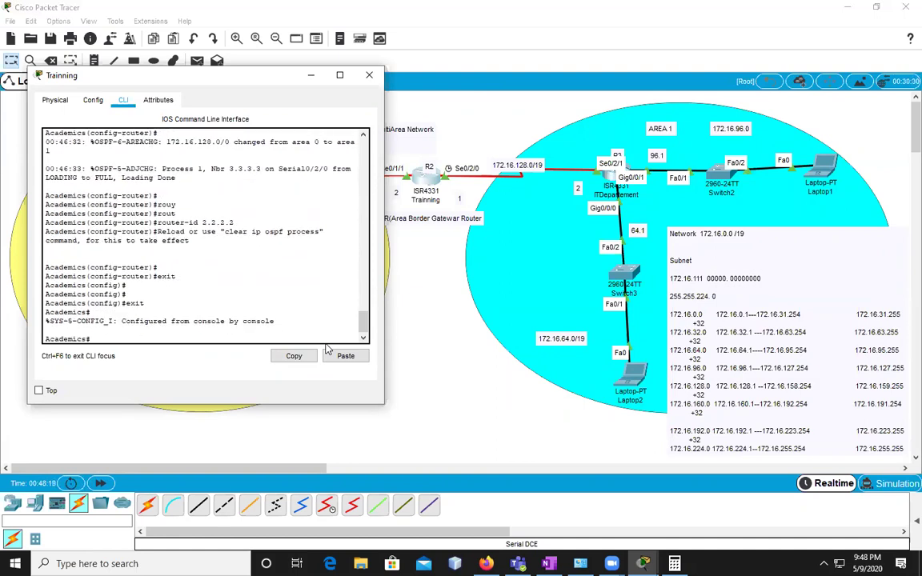
Reset all OSPF processes on R2 with clear ip ospf process, answering y to the reset question.
{"action": "type", "text": "clear ip os"}
{"action": "key", "text": "Tab"}
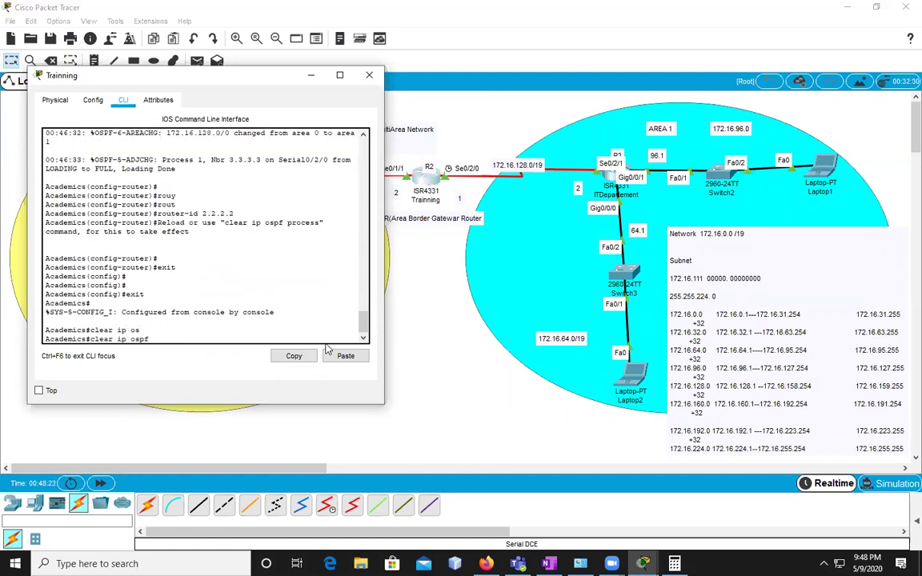
{"action": "type", "text": "process"}
{"action": "key", "text": "Tab"}
{"action": "key", "text": "Return"}
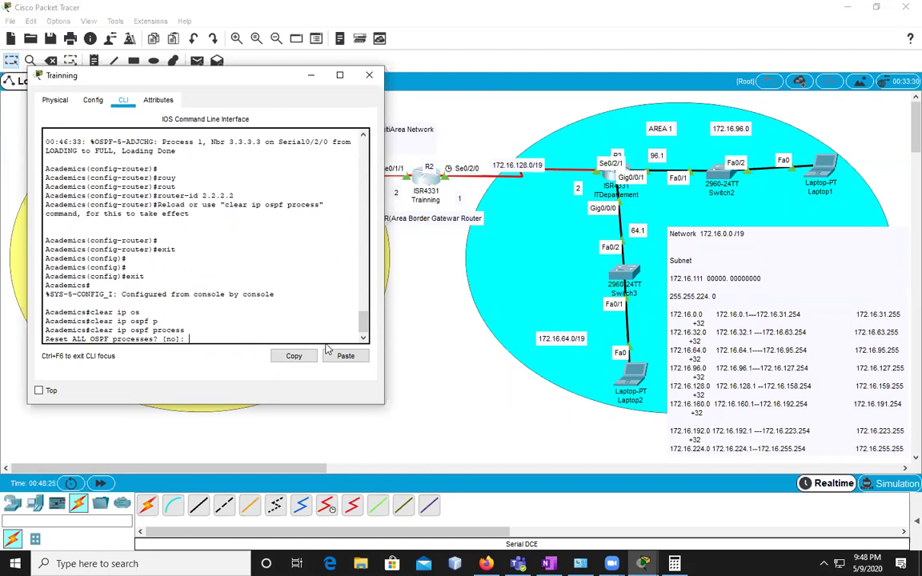
{"action": "type", "text": "y"}
{"action": "key", "text": "Return"}
{"action": "key", "text": "Return"}
{"action": "key", "text": "Return"}
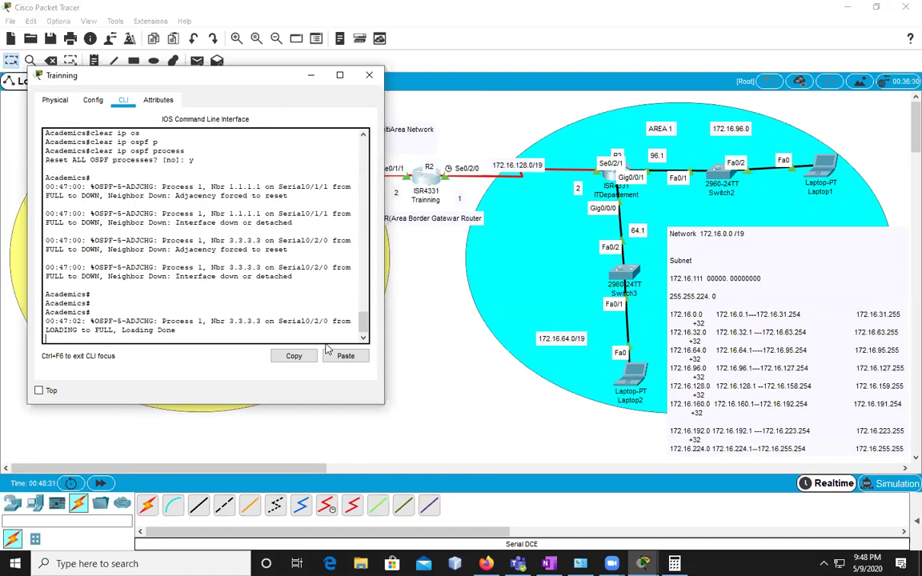
{"action": "key", "text": "Return"}
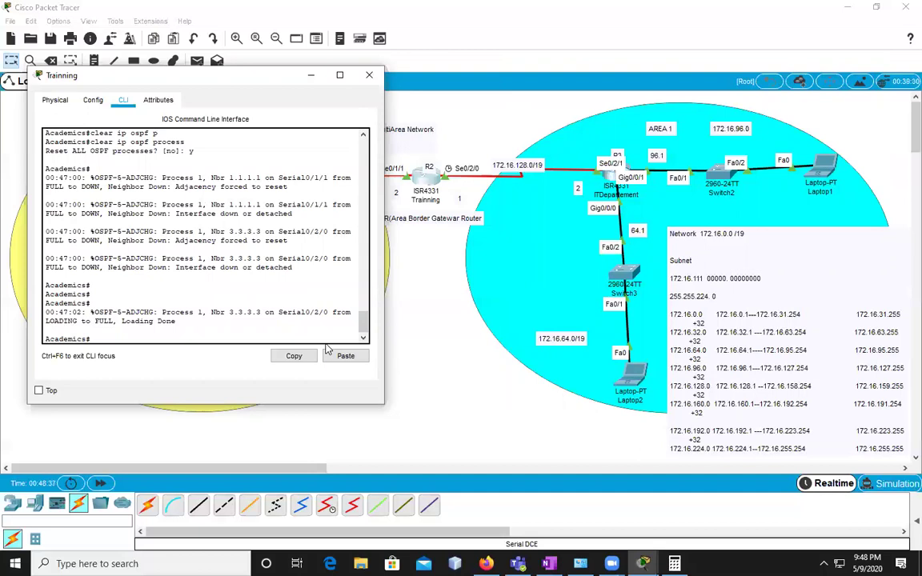
List R2's OSPF neighbors with show ip ospf neighbor.
{"action": "type", "text": "show ip os"}
{"action": "key", "text": "Tab"}
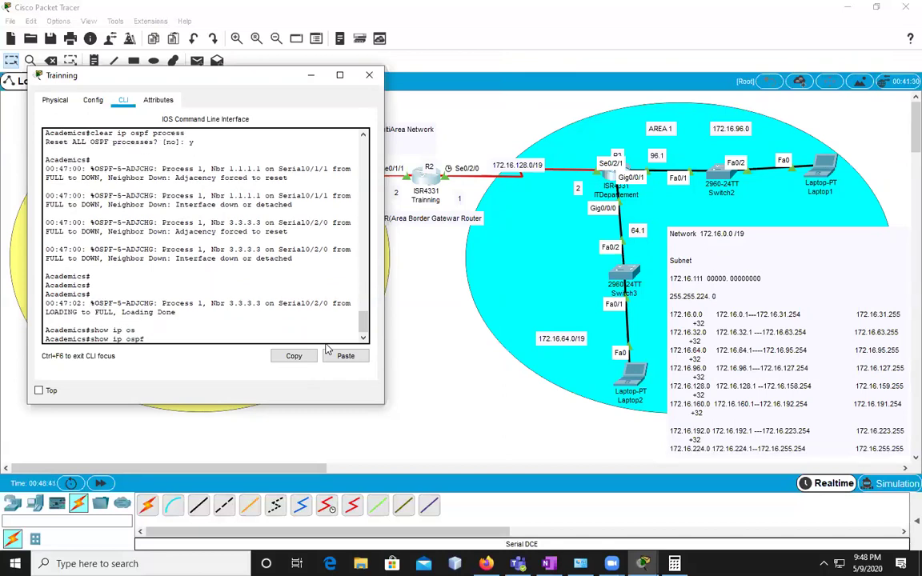
{"action": "type", "text": "n"}
{"action": "key", "text": "Tab"}
{"action": "key", "text": "Return"}
{"action": "key", "text": "Return"}
{"action": "key", "text": "Return"}
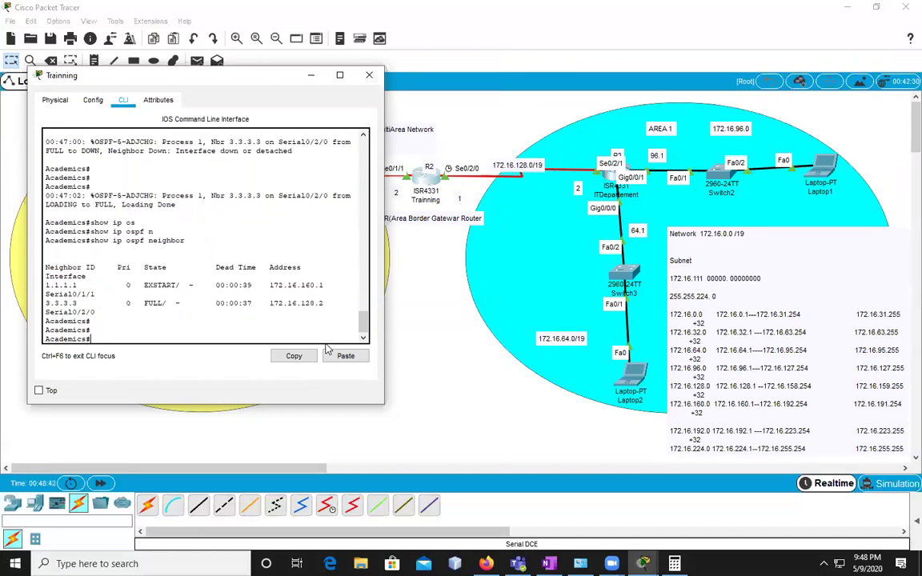
Enlarge R2's command line window to full screen and highlight the neighbor IDs in the neighbor table.
{"action": "left_click_drag", "start_coordinate": [384, 243], "coordinate": [527, 238]}
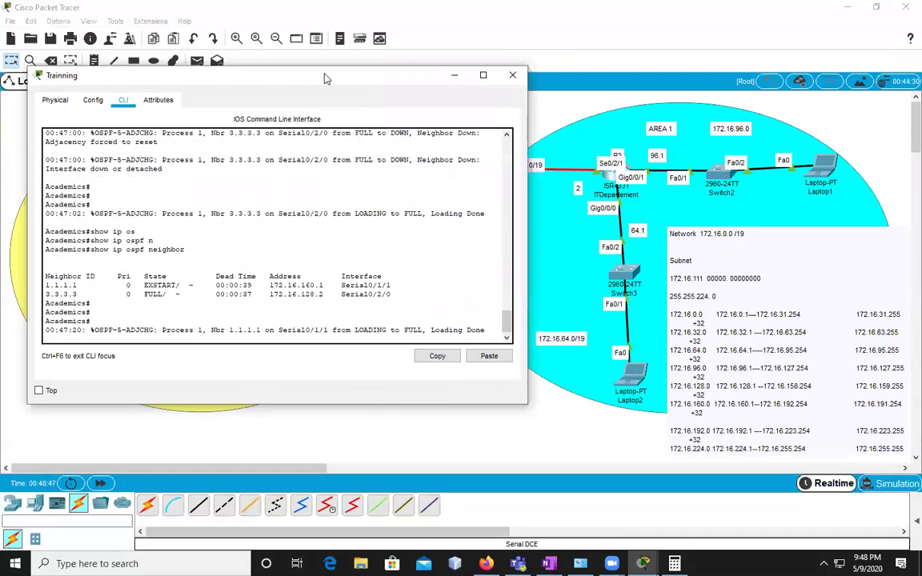
{"action": "left_click_drag", "start_coordinate": [326, 78], "coordinate": [427, 202]}
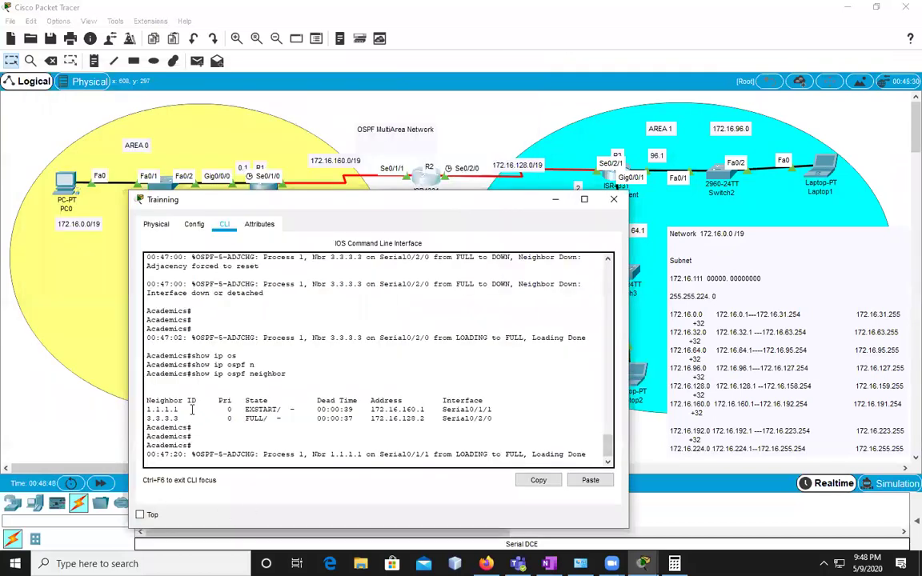
{"action": "left_click", "coordinate": [584, 199]}
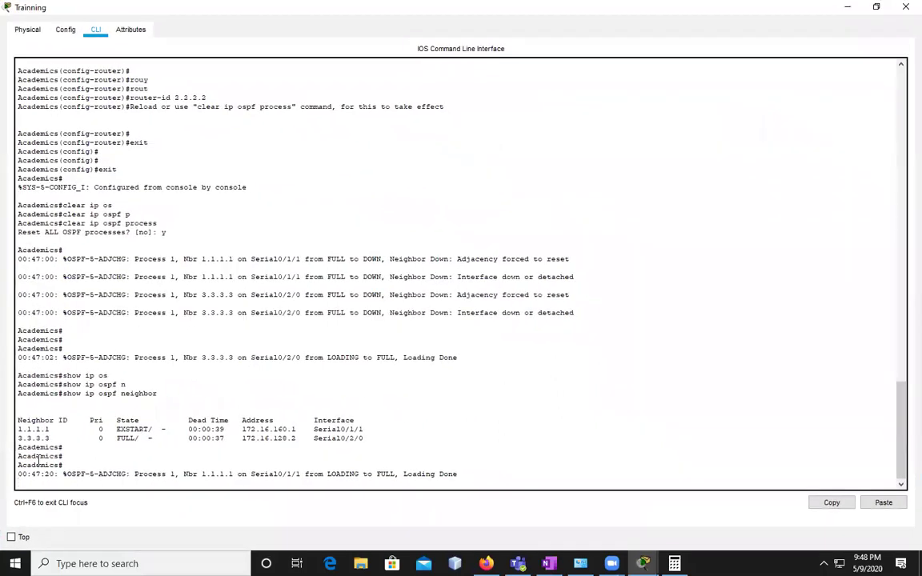
{"action": "left_click_drag", "start_coordinate": [17, 430], "coordinate": [62, 439]}
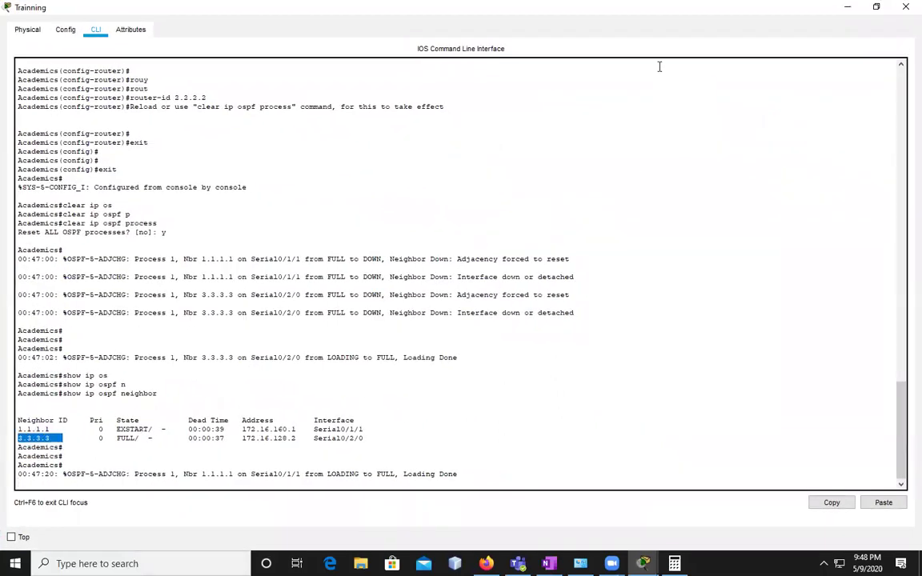
Restore R2's command line window to normal size and highlight the neighbor addresses in the OSPF neighbor table.
{"action": "left_click", "coordinate": [876, 7]}
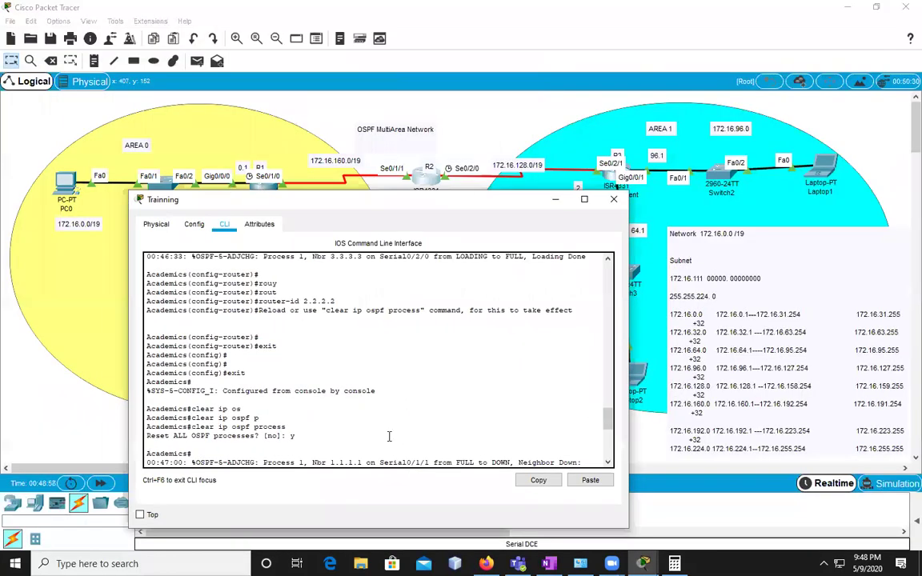
{"action": "scroll", "coordinate": [348, 388], "scroll_direction": "down", "scroll_amount": 9}
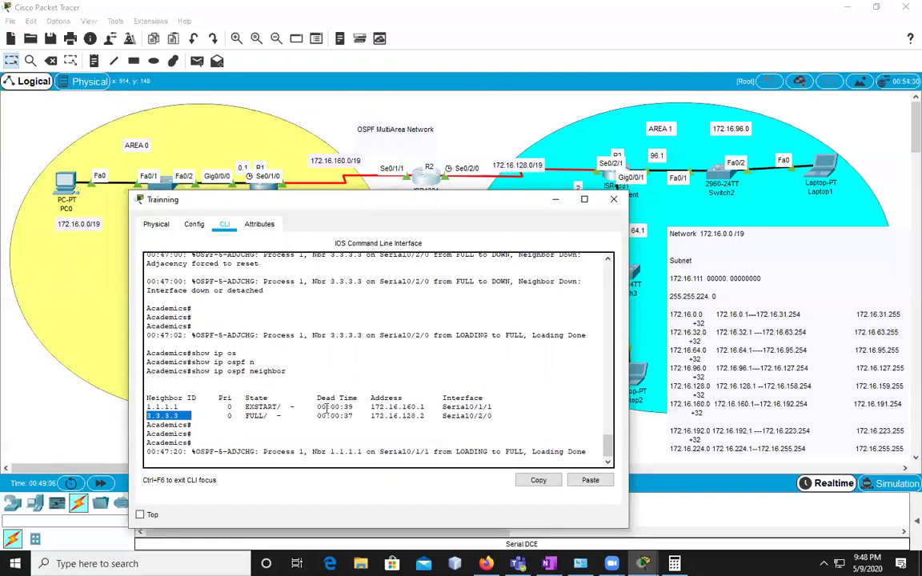
{"action": "left_click_drag", "start_coordinate": [373, 407], "coordinate": [428, 407]}
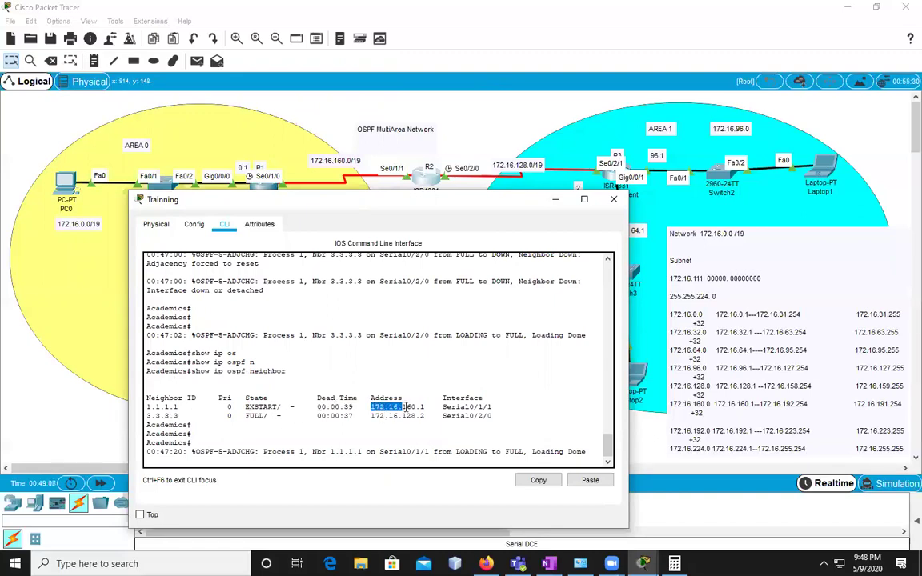
{"action": "left_click_drag", "start_coordinate": [374, 422], "coordinate": [425, 419]}
{"action": "left_click", "coordinate": [464, 403]}
{"action": "key", "text": "Return"}
{"action": "key", "text": "Return"}
{"action": "key", "text": "Return"}
{"action": "key", "text": "Return"}
{"action": "key", "text": "Return"}
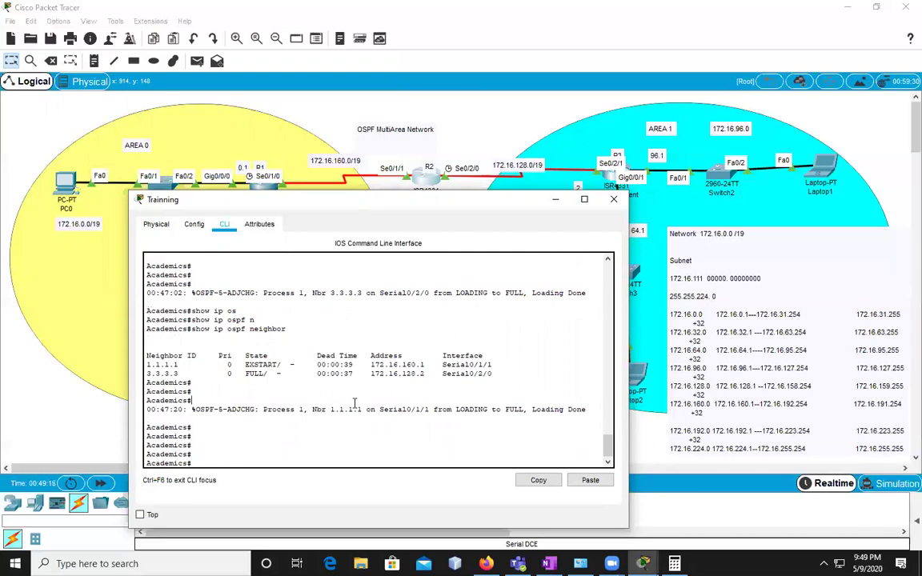
Highlight neighbor ID 1.1.1.1 in R2's latest OSPF adjacency message and close the router's window.
{"action": "left_click_drag", "start_coordinate": [312, 410], "coordinate": [361, 410]}
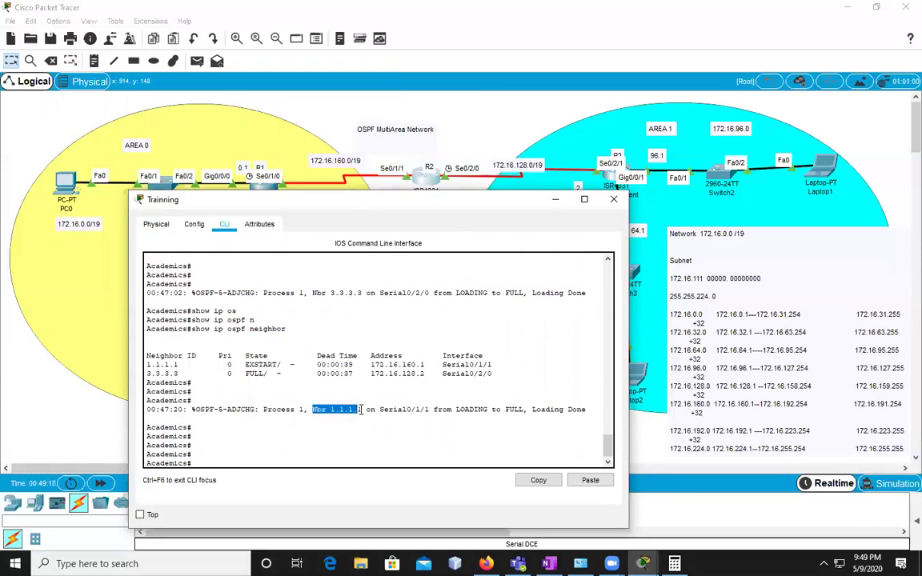
{"action": "left_click", "coordinate": [303, 409]}
{"action": "left_click_drag", "start_coordinate": [303, 409], "coordinate": [353, 408]}
{"action": "left_click", "coordinate": [352, 421]}
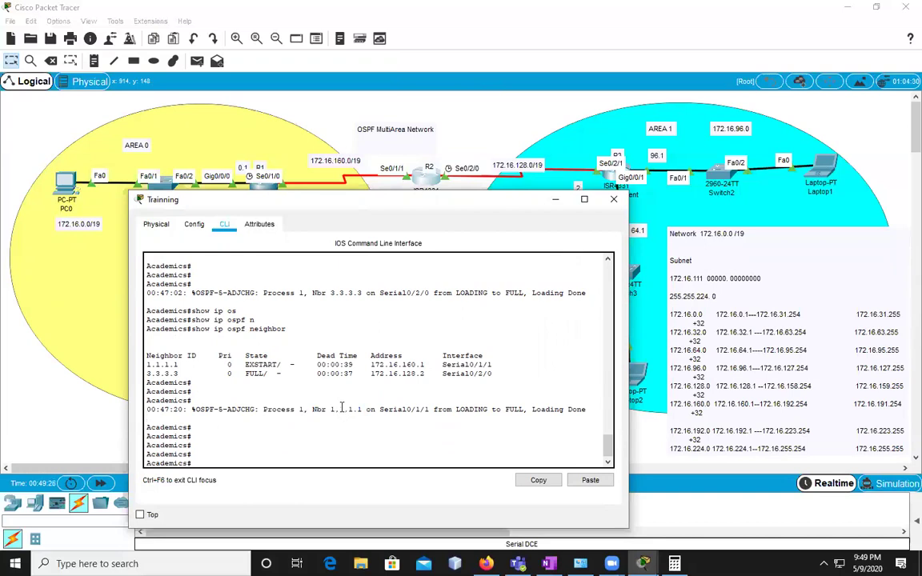
{"action": "left_click_drag", "start_coordinate": [363, 411], "coordinate": [332, 410]}
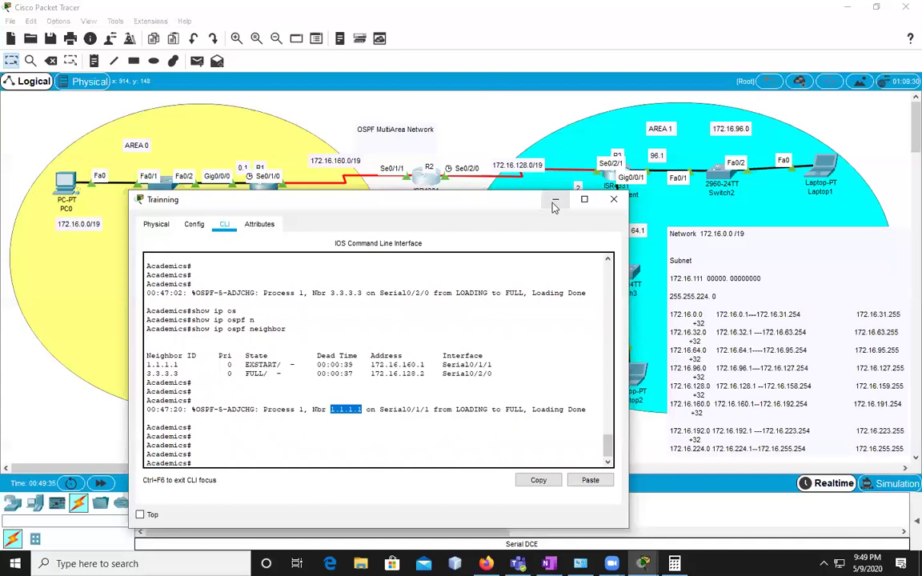
{"action": "left_click", "coordinate": [613, 199]}
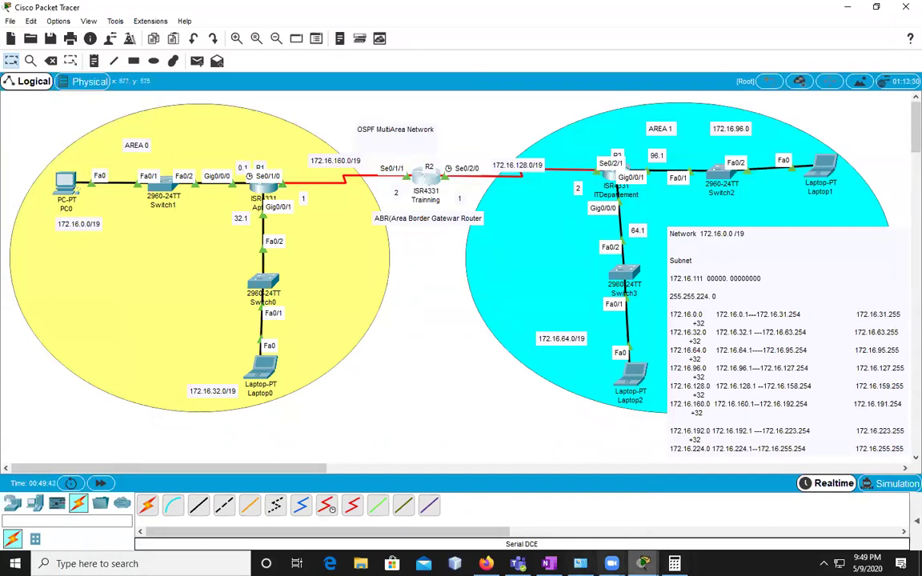
Switch to OneNote and correct R2's network commands to 172.16.160.0 for area 0 and 172.16.128.0 for area 1.
{"action": "left_click", "coordinate": [548, 564]}
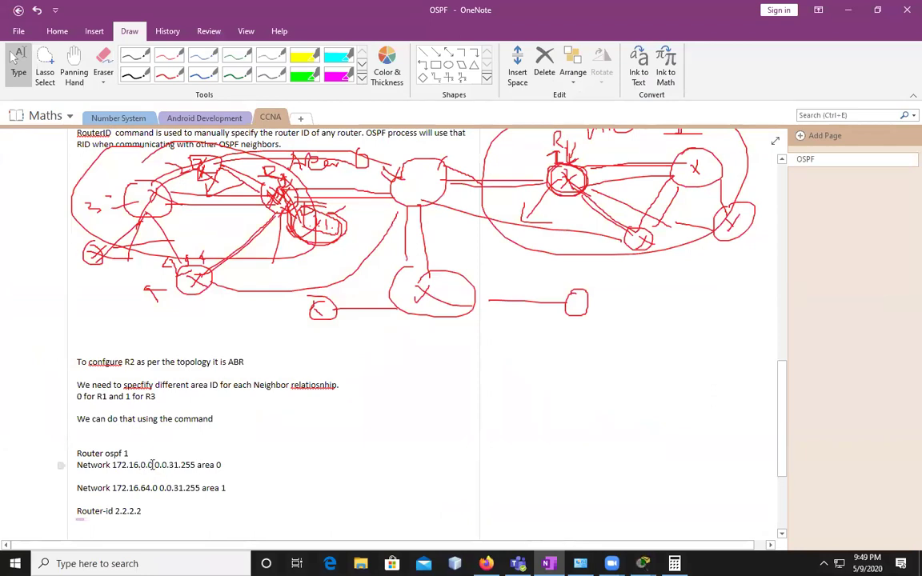
{"action": "left_click", "coordinate": [149, 465]}
{"action": "type", "text": "16"}
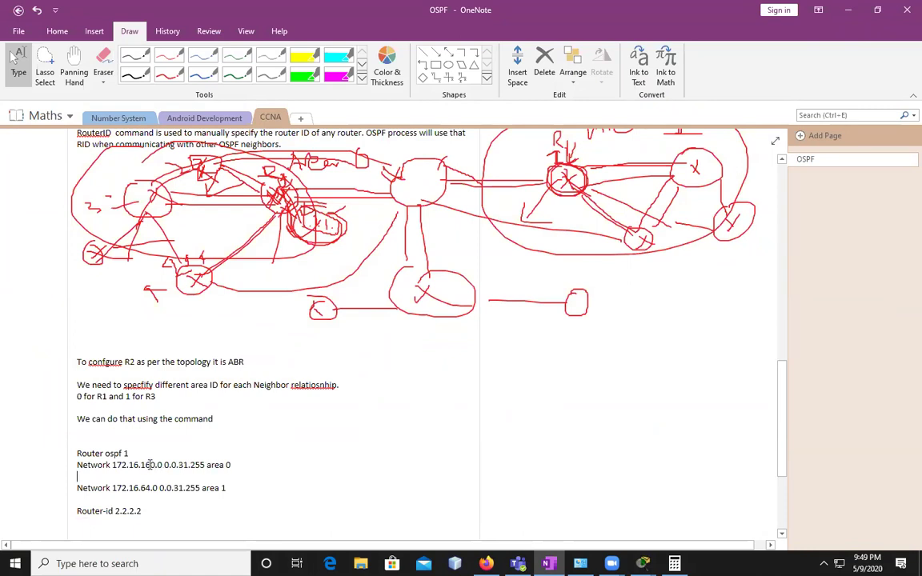
{"action": "left_click", "coordinate": [151, 488]}
{"action": "key", "text": "BackSpace"}
{"action": "key", "text": "BackSpace"}
{"action": "type", "text": "128."}
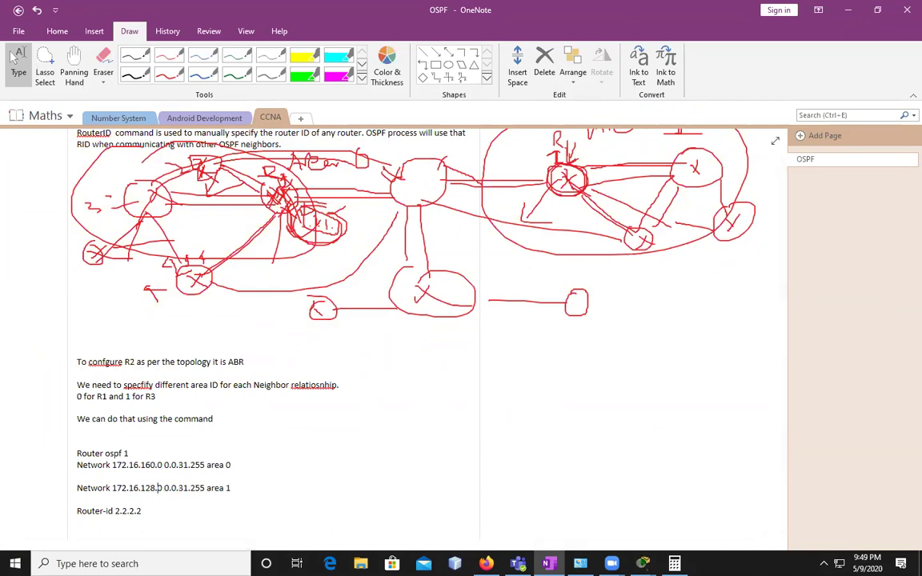
Copy the commands from Router ospf 1 through Router-id 2.2.2.2 into the ABR note below R2 in Packet Tracer.
{"action": "left_click_drag", "start_coordinate": [74, 453], "coordinate": [158, 512]}
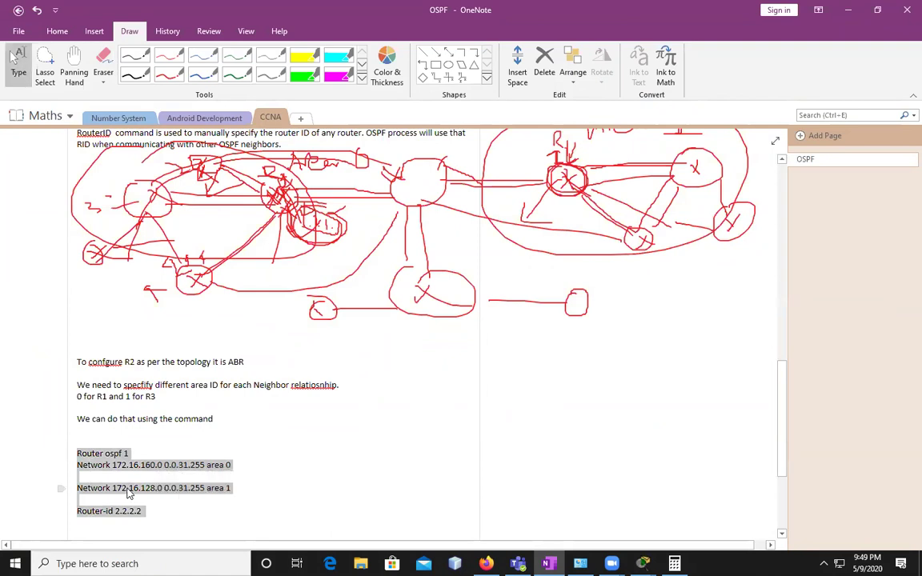
{"action": "left_click", "coordinate": [57, 31]}
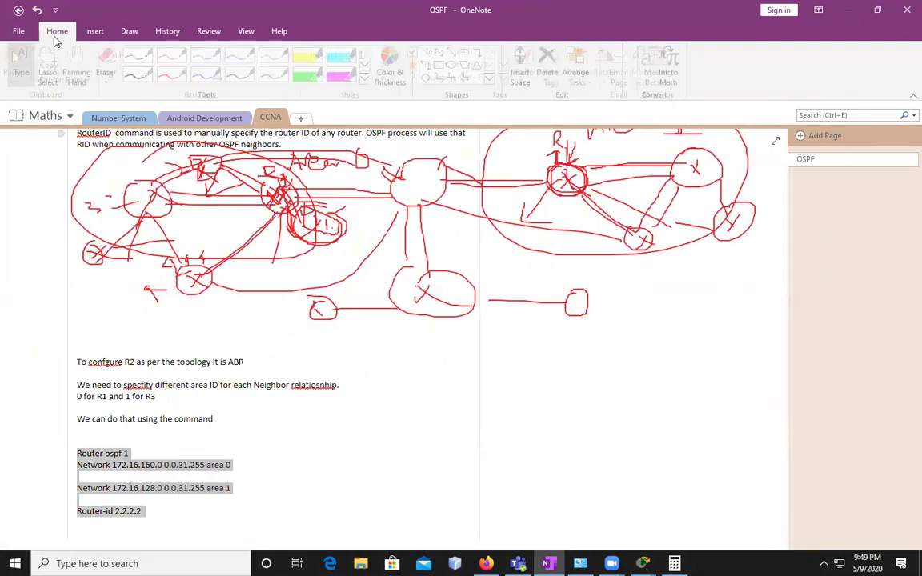
{"action": "left_click", "coordinate": [119, 79]}
{"action": "left_click", "coordinate": [848, 10]}
{"action": "left_click", "coordinate": [430, 224]}
{"action": "left_click", "coordinate": [411, 229]}
{"action": "key", "text": "Return"}
{"action": "key", "text": "Return"}
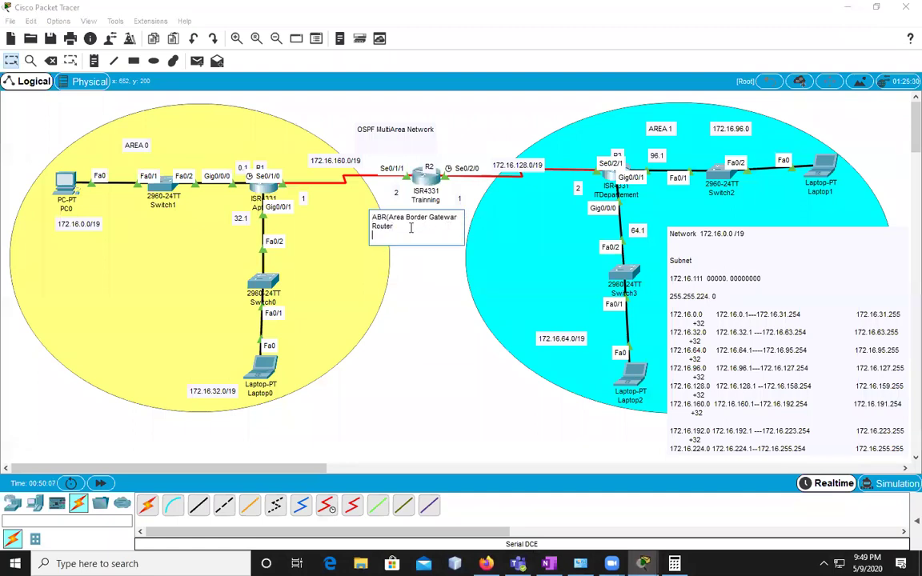
{"action": "type", "text": "Router ospf 1 Network 172.16.160.0 0.0.31.255 area 0  Network 172.16.128.0 0.0.31.255 area 1  Router-id 2.2.2.2"}
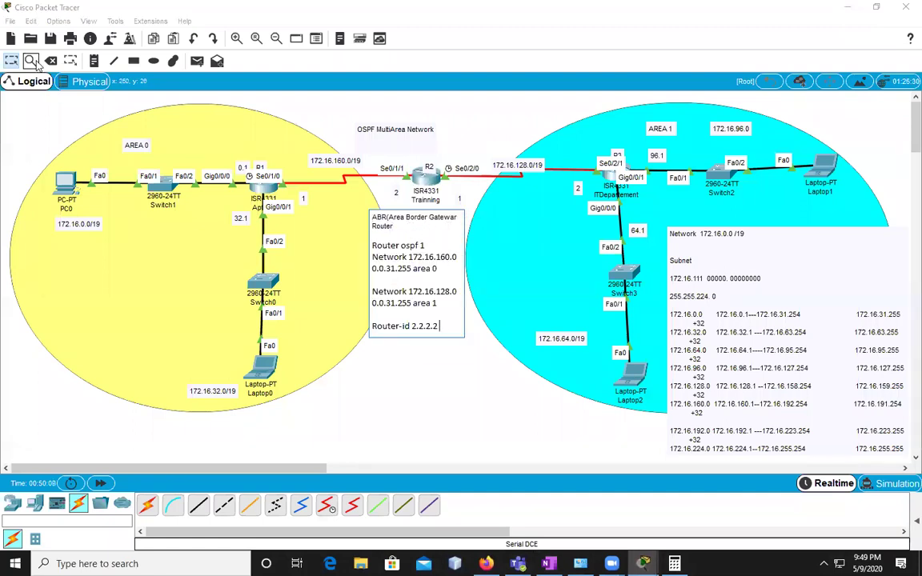
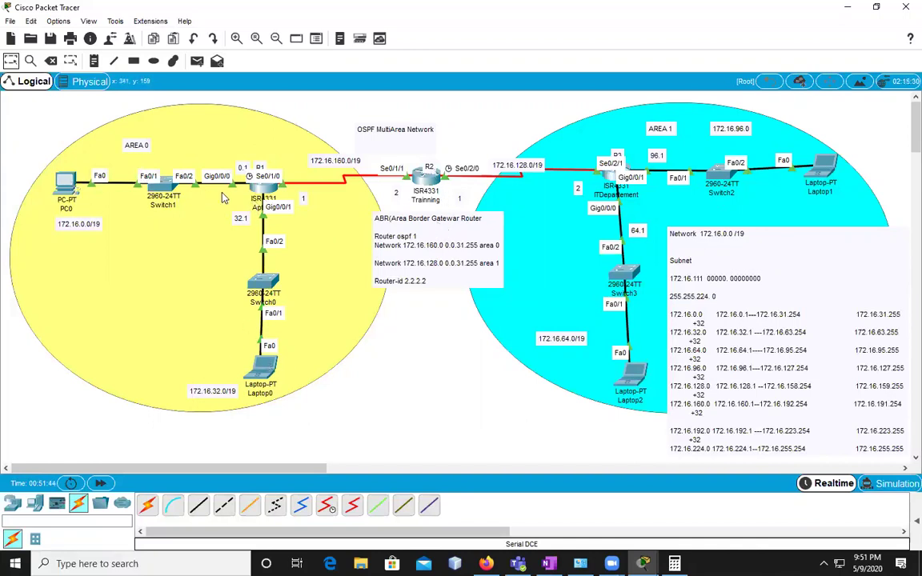
Open R1's command line and enter privileged mode.
{"action": "left_click", "coordinate": [260, 180]}
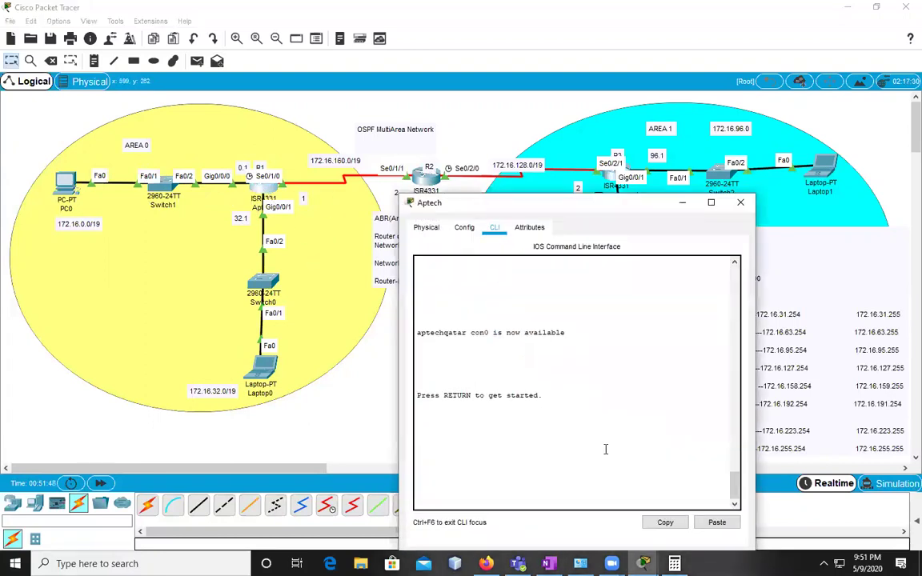
{"action": "key", "text": "Return"}
{"action": "key", "text": "Return"}
{"action": "key", "text": "Return"}
{"action": "key", "text": "Return"}
{"action": "key", "text": "Return"}
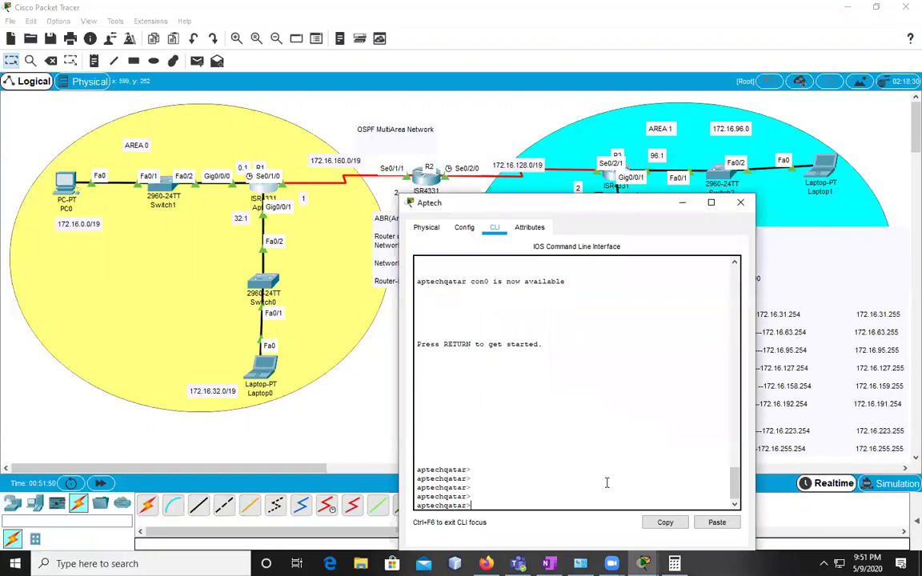
{"action": "type", "text": "en"}
{"action": "key", "text": "Return"}
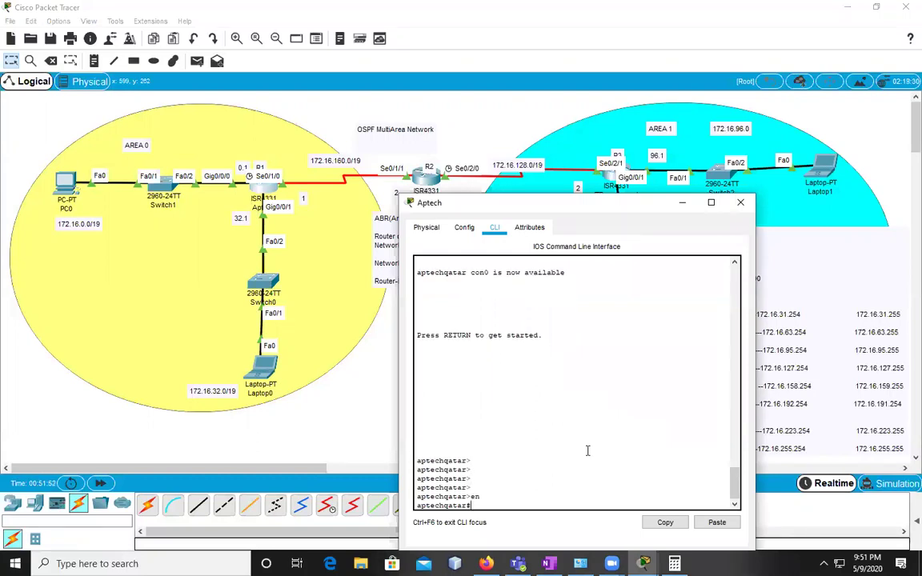
Ping the area 1 addresses 172.16.96.1 and 172.16.64.1 from R1.
{"action": "type", "text": "ping 172.16.96.1"}
{"action": "key", "text": "Return"}
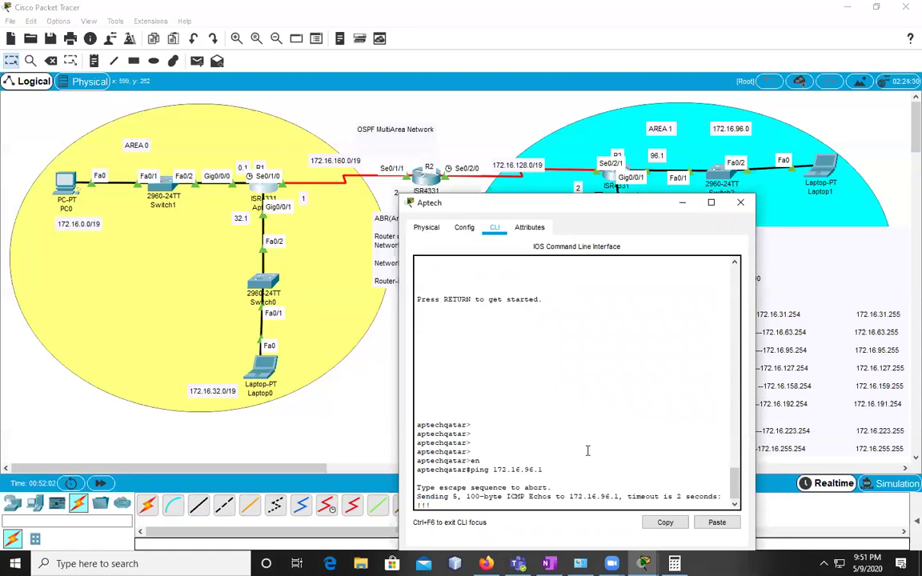
{"action": "key", "text": "Up"}
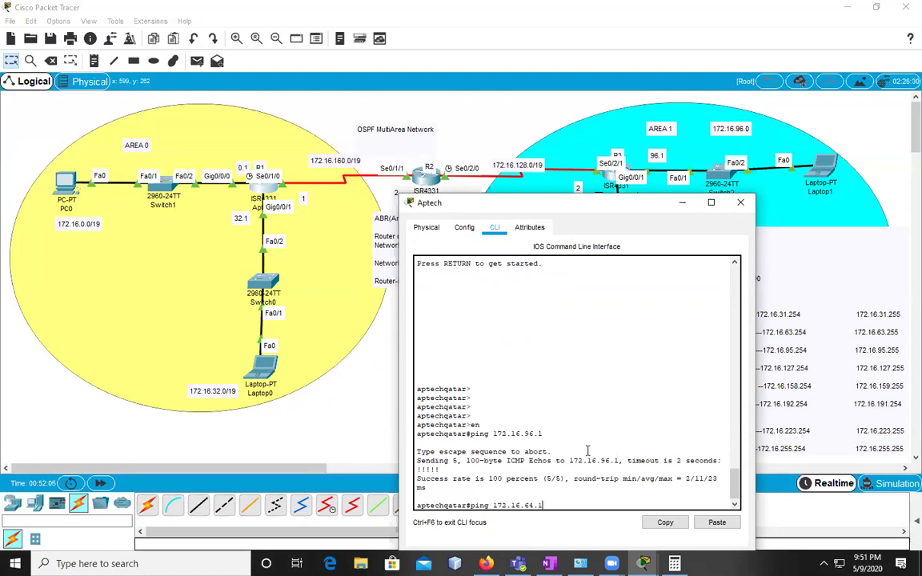
{"action": "type", "text": "64.1"}
{"action": "key", "text": "Return"}
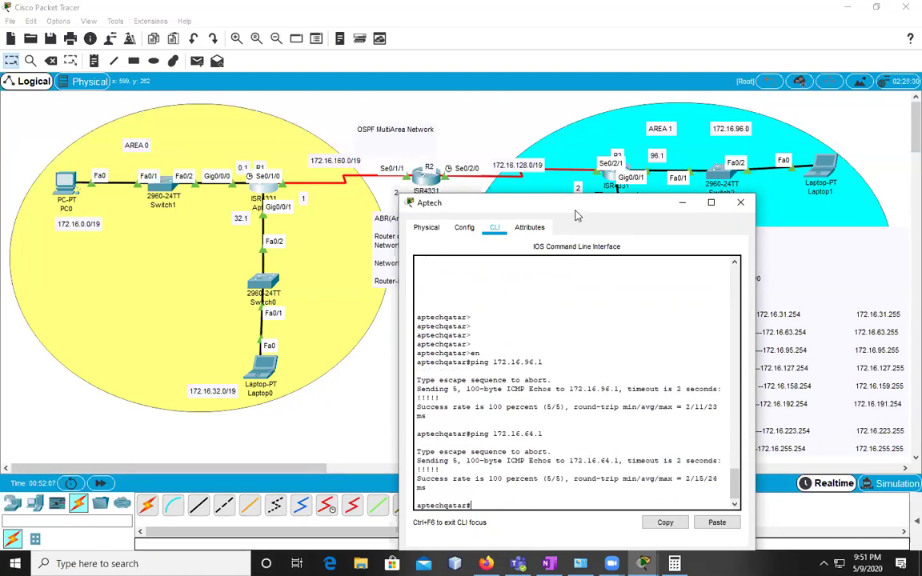
Move R1's window clear of area 1, highlight the ICMP echo text in the ping output, and close the window.
{"action": "left_click_drag", "start_coordinate": [528, 202], "coordinate": [230, 118]}
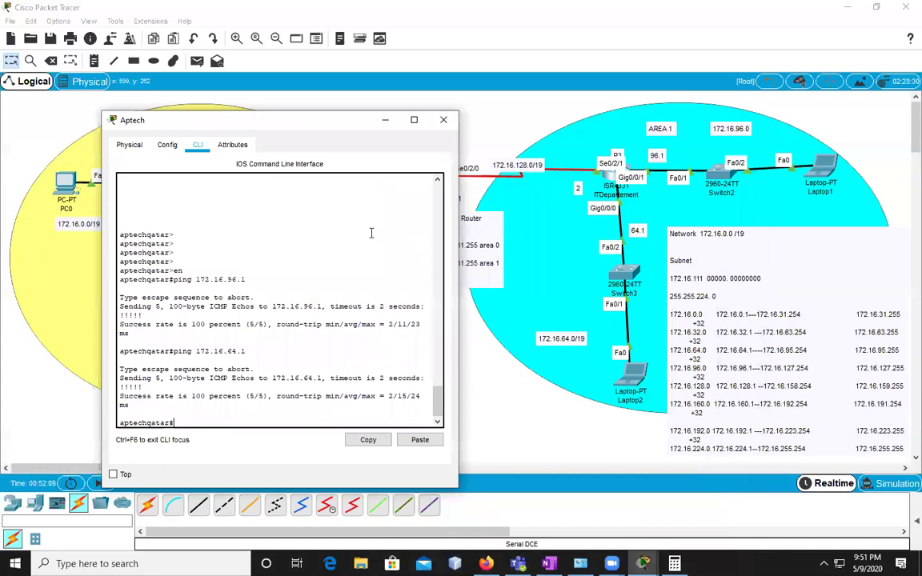
{"action": "left_click_drag", "start_coordinate": [168, 378], "coordinate": [267, 377]}
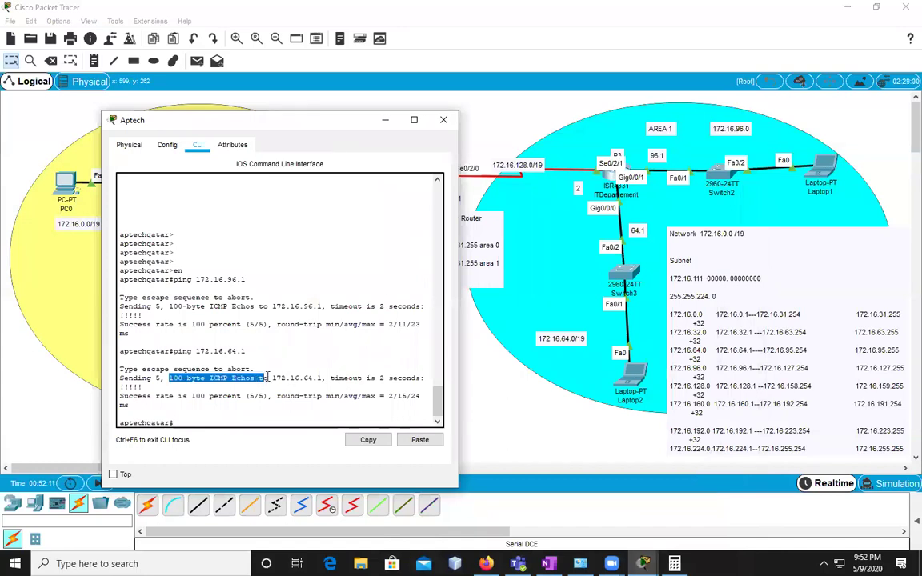
{"action": "left_click", "coordinate": [212, 420]}
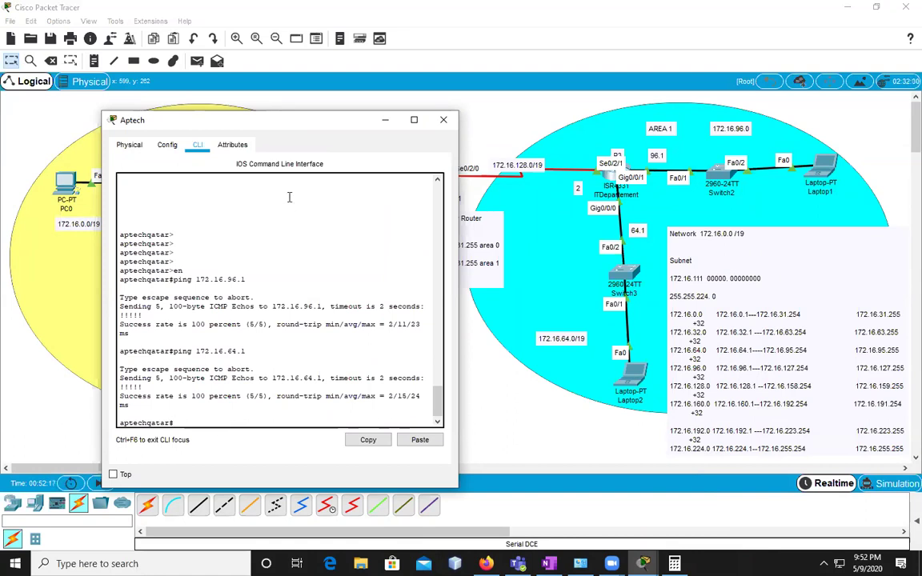
{"action": "left_click", "coordinate": [442, 119]}
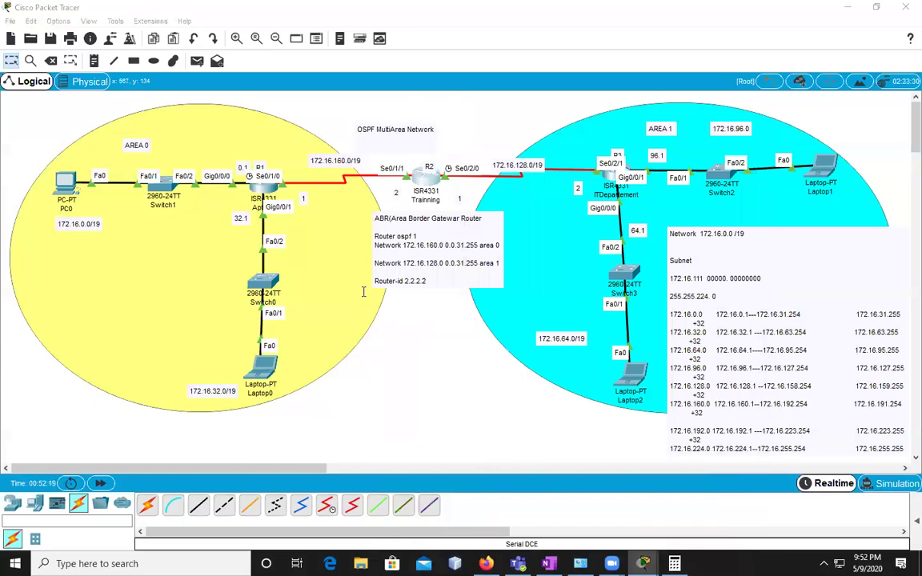
Open R2's command line and try to list its OSPF routes with show ip ospf rou.
{"action": "left_click", "coordinate": [424, 176]}
{"action": "type", "text": "sho"}
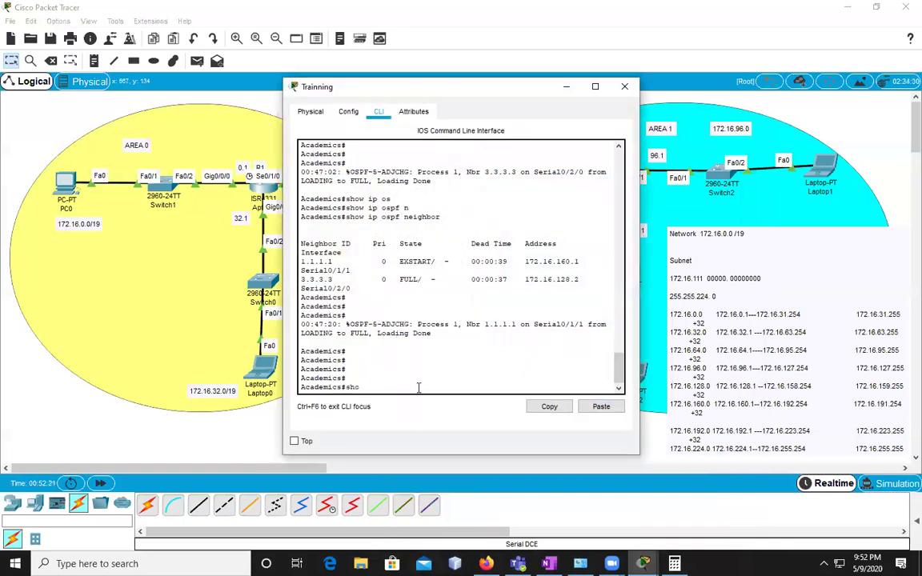
{"action": "type", "text": "w ip os"}
{"action": "key", "text": "Tab"}
{"action": "type", "text": "rou"}
{"action": "key", "text": "Tab"}
{"action": "key", "text": "Return"}
{"action": "key", "text": "Return"}
{"action": "key", "text": "Return"}
{"action": "key", "text": "Return"}
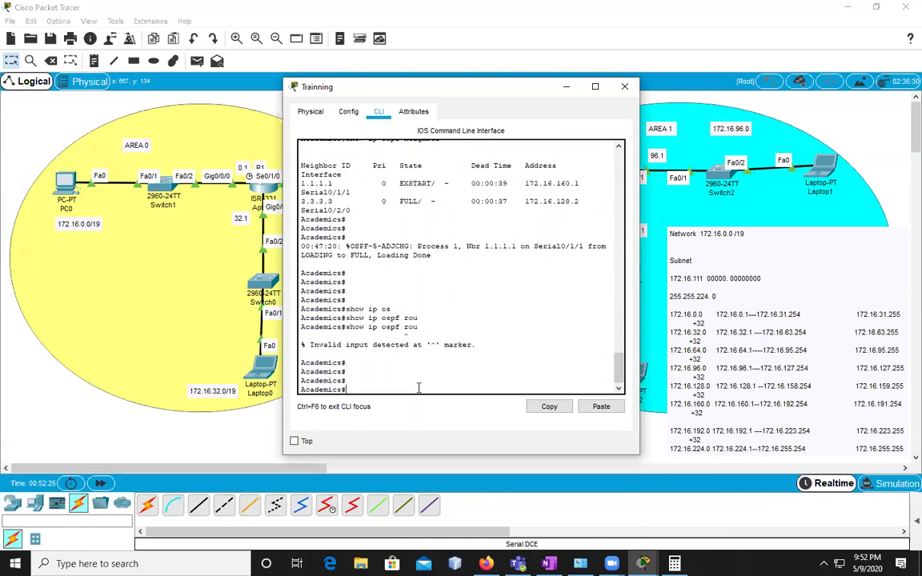
Try the full command show ip ospf route on R2.
{"action": "key", "text": "Up"}
{"action": "key", "text": "BackSpace"}
{"action": "type", "text": "t"}
{"action": "key", "text": "Tab"}
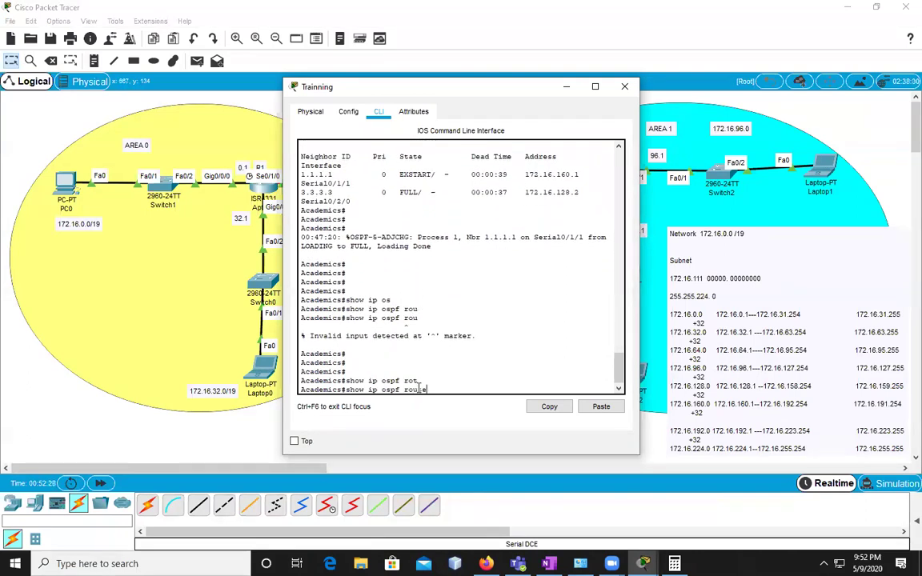
{"action": "key", "text": "Return"}
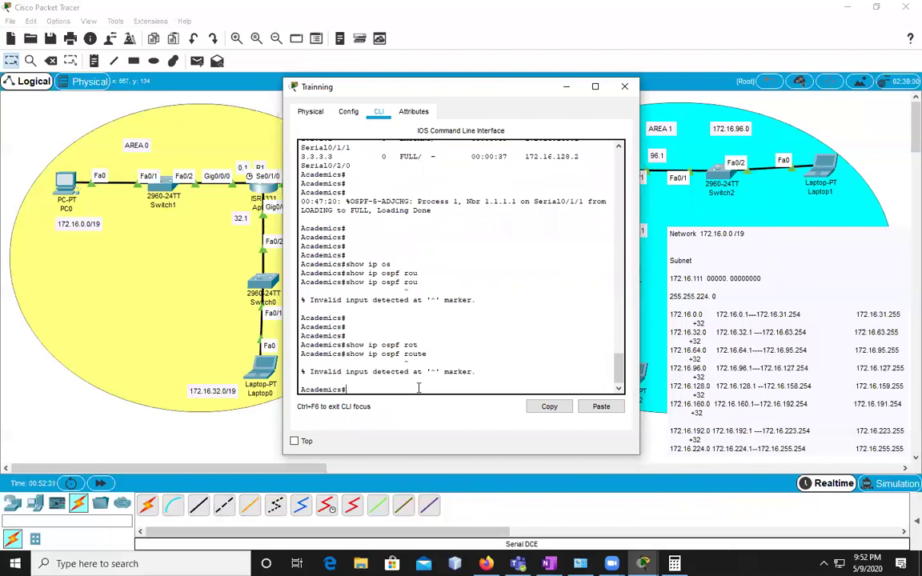
List the routes R2 learned through OSPF with show ip route ospf.
{"action": "key", "text": "Up"}
{"action": "key", "text": "BackSpace"}
{"action": "key", "text": "BackSpace"}
{"action": "key", "text": "BackSpace"}
{"action": "key", "text": "BackSpace"}
{"action": "key", "text": "BackSpace"}
{"action": "key", "text": "BackSpace"}
{"action": "key", "text": "BackSpace"}
{"action": "type", "text": "rou"}
{"action": "key", "text": "Tab"}
{"action": "type", "text": "os"}
{"action": "key", "text": "Tab"}
{"action": "key", "text": "Return"}
{"action": "key", "text": "Return"}
{"action": "key", "text": "Return"}
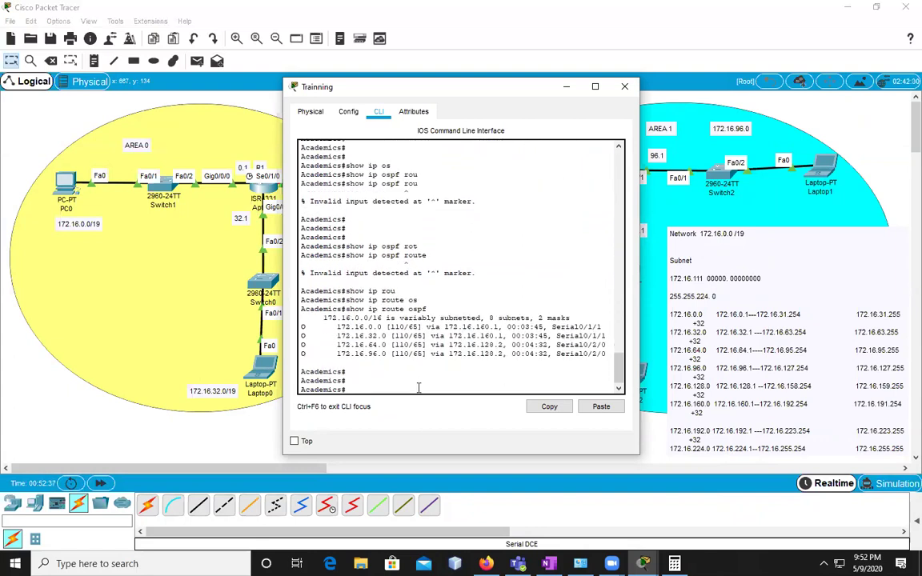
Highlight the OSPF route entries in R2's output and close the router's window.
{"action": "left_click_drag", "start_coordinate": [604, 327], "coordinate": [402, 361]}
{"action": "left_click", "coordinate": [556, 372]}
{"action": "left_click", "coordinate": [624, 87]}
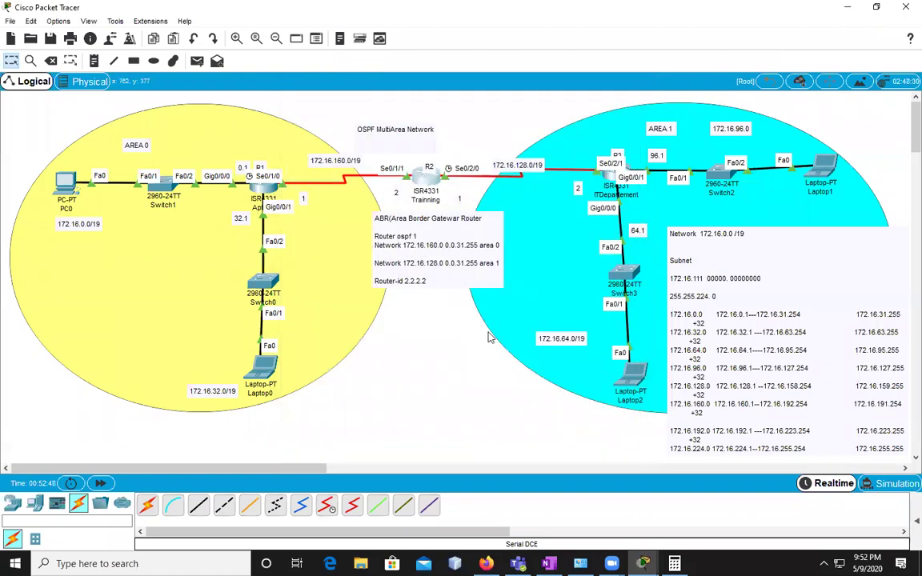
Check the IP configuration of PC0's FastEthernet0 interface, close it, and examine R1's interface addresses.
{"action": "left_click", "coordinate": [267, 198]}
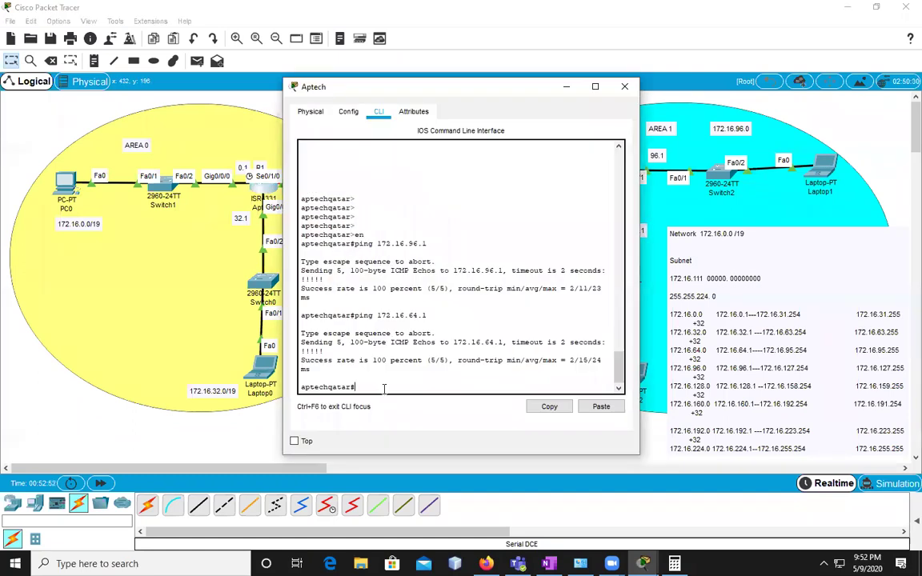
{"action": "left_click", "coordinate": [67, 183]}
{"action": "left_click", "coordinate": [386, 112]}
{"action": "left_click", "coordinate": [319, 150]}
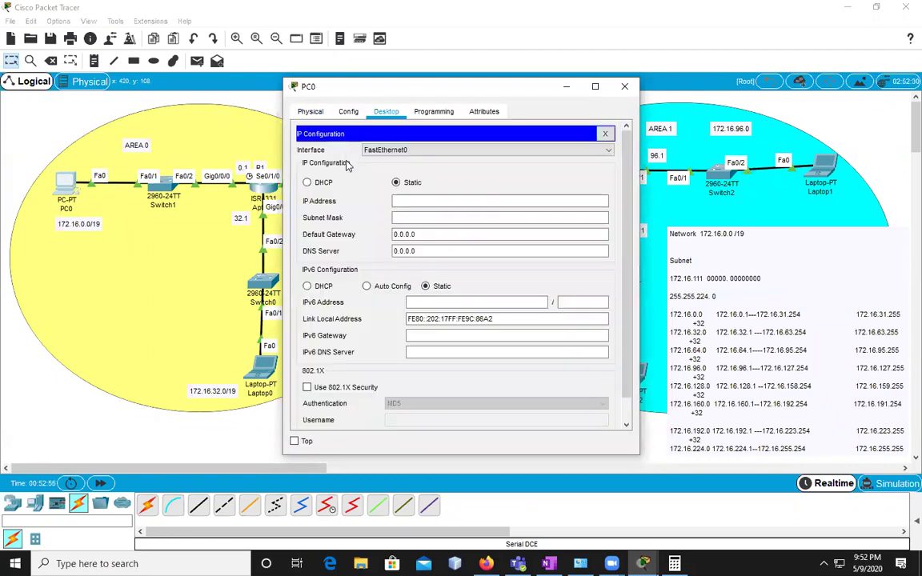
{"action": "left_click", "coordinate": [402, 200]}
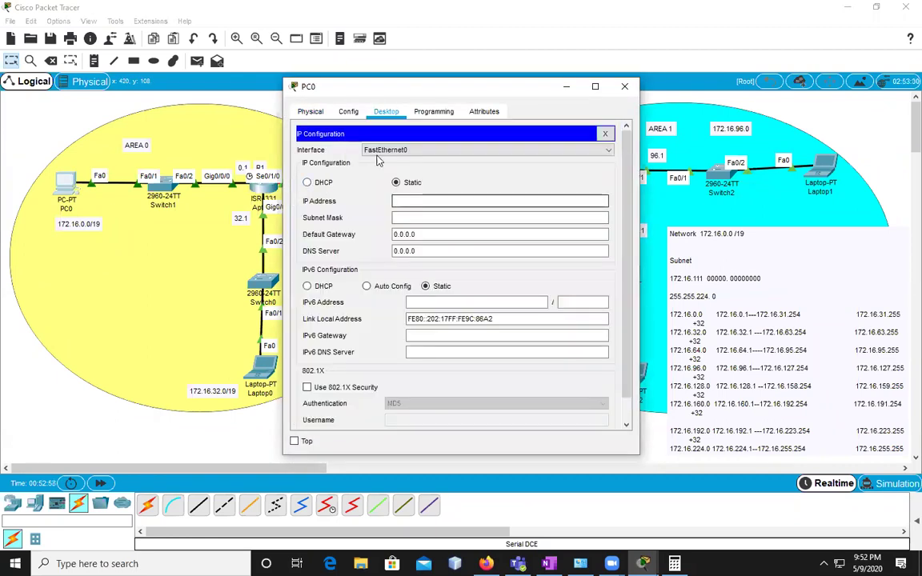
{"action": "left_click", "coordinate": [605, 133]}
{"action": "left_click", "coordinate": [624, 85]}
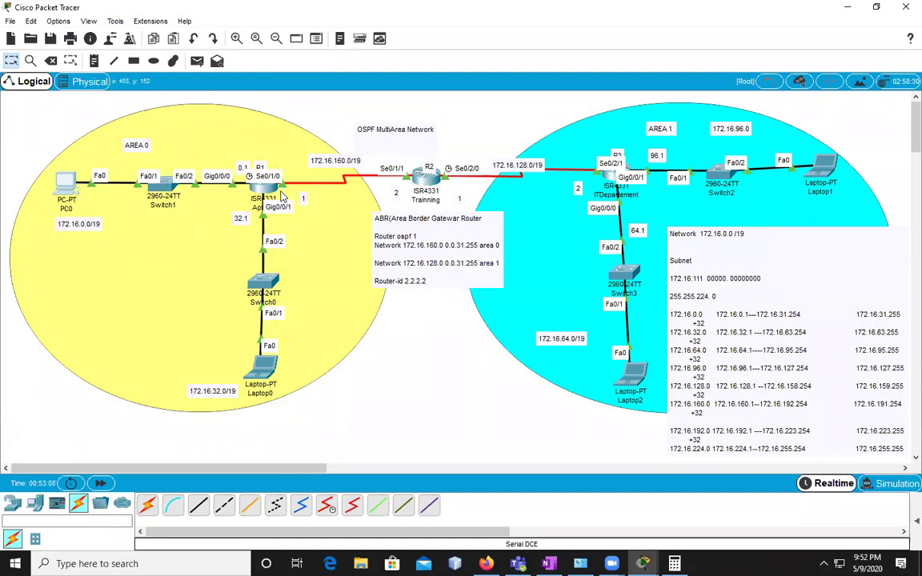
{"action": "mouse_move", "coordinate": [273, 192]}
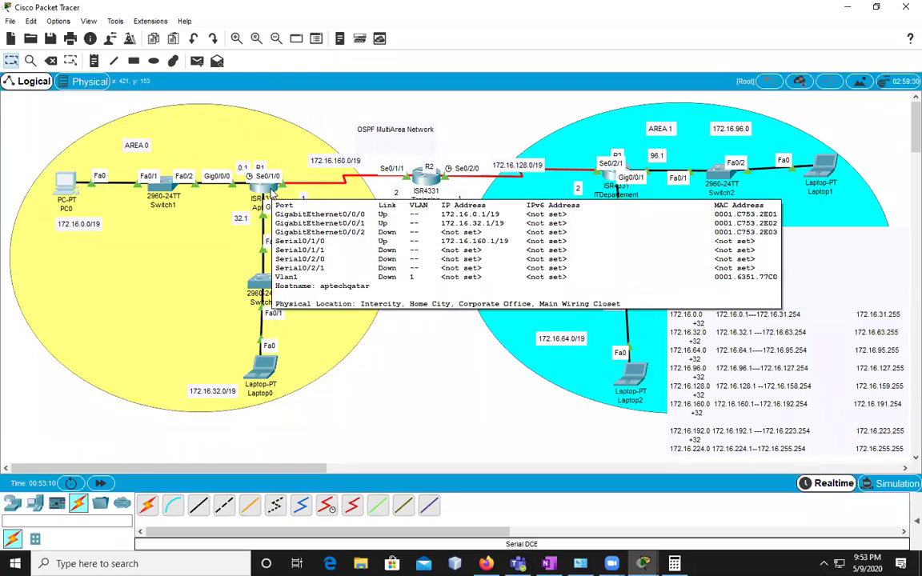